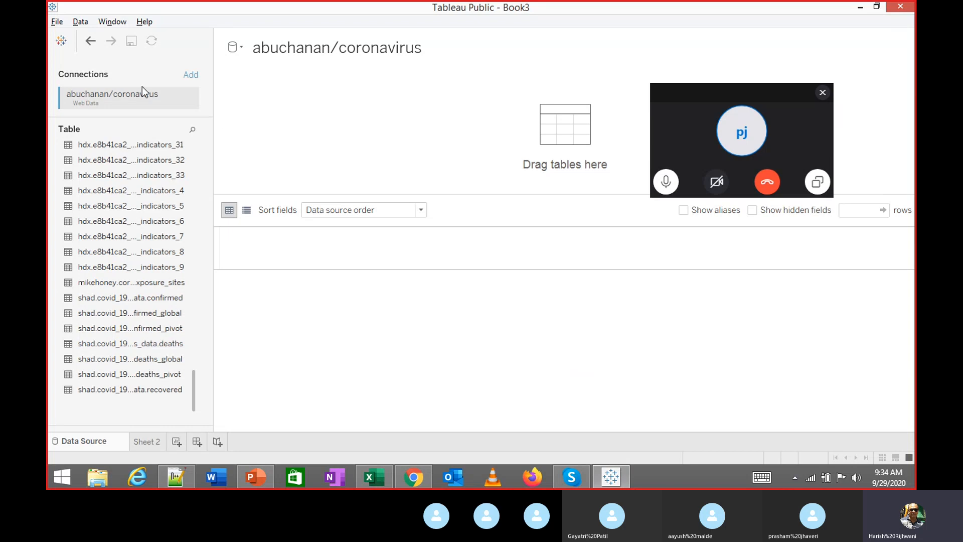
# Close the abuchanan/coronavirus data source from Sheet 2's Data pane
pyautogui.rightClick(117, 96)
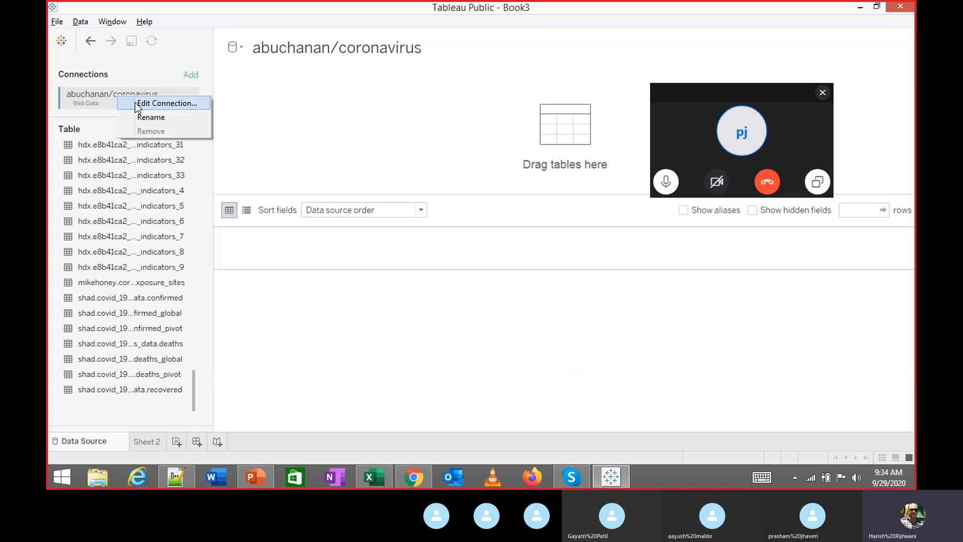
pyautogui.click(142, 440)
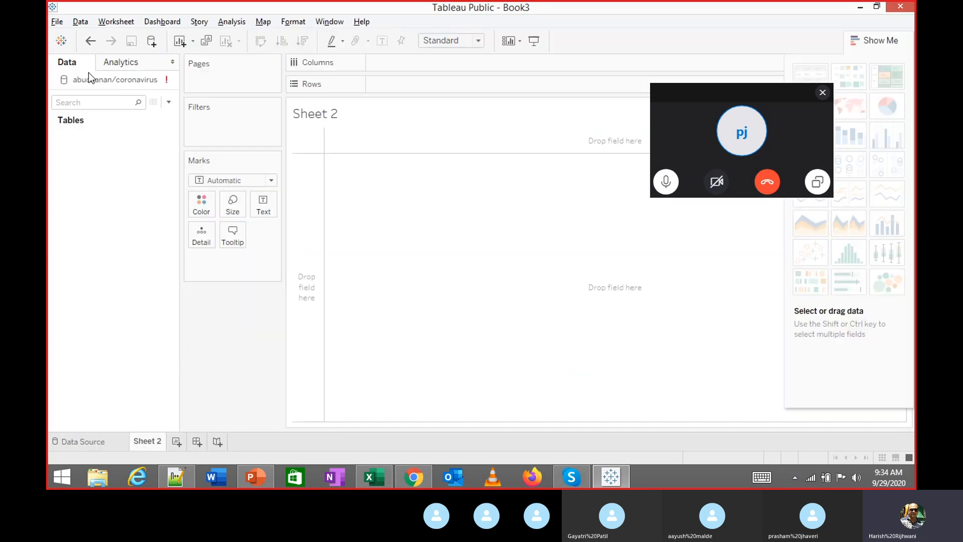
pyautogui.rightClick(101, 83)
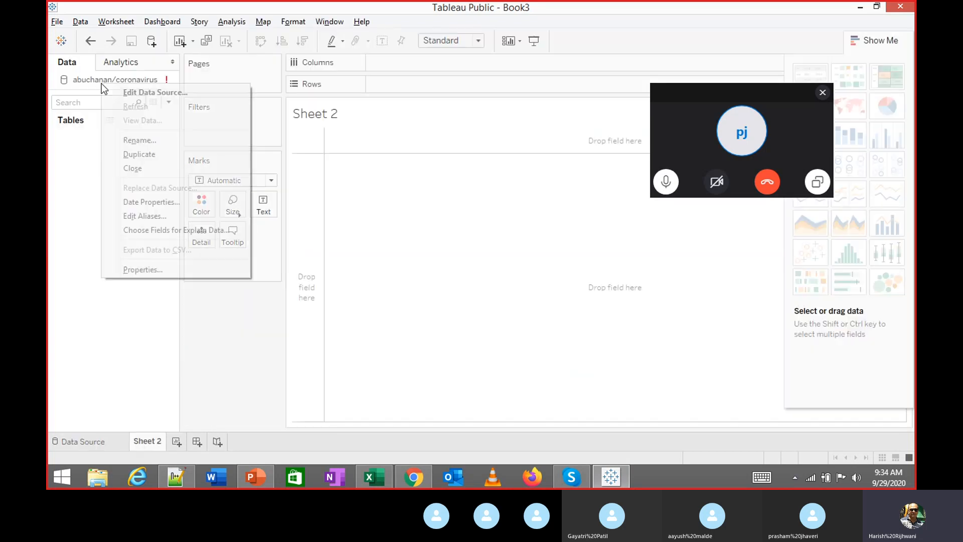
pyautogui.click(149, 165)
pyautogui.click(89, 445)
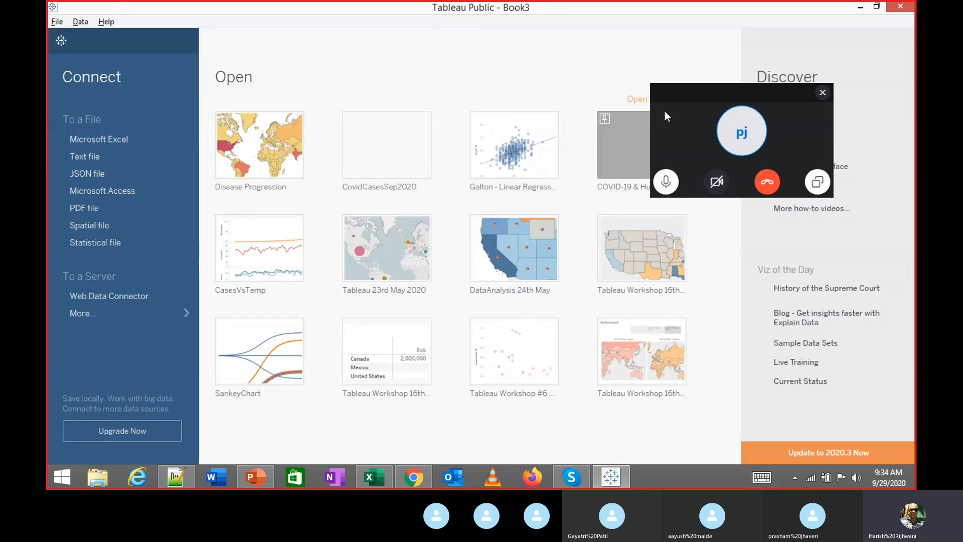
# Move the call overlay aside and start a new Web Data Connector connection
pyautogui.moveTo(673, 97); pyautogui.dragTo(883, 305)
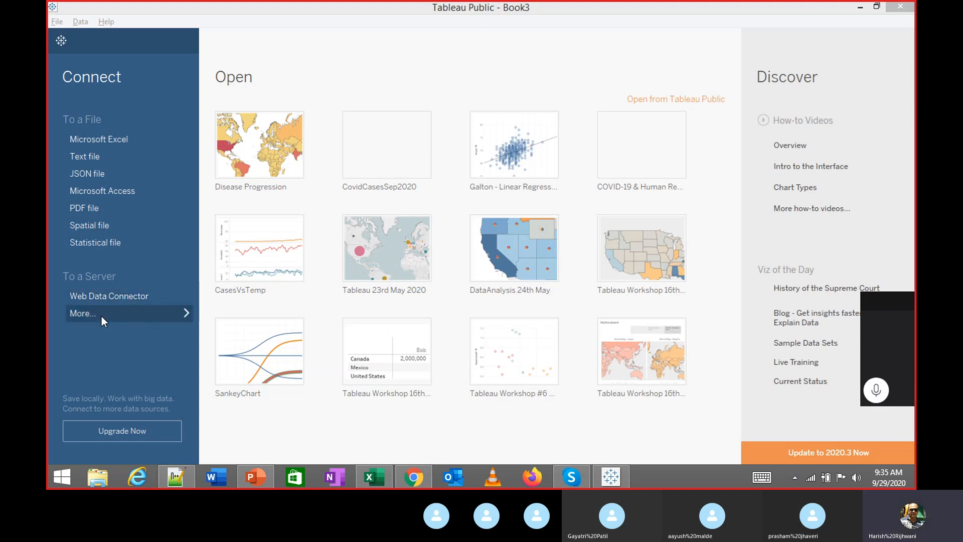
pyautogui.click(117, 294)
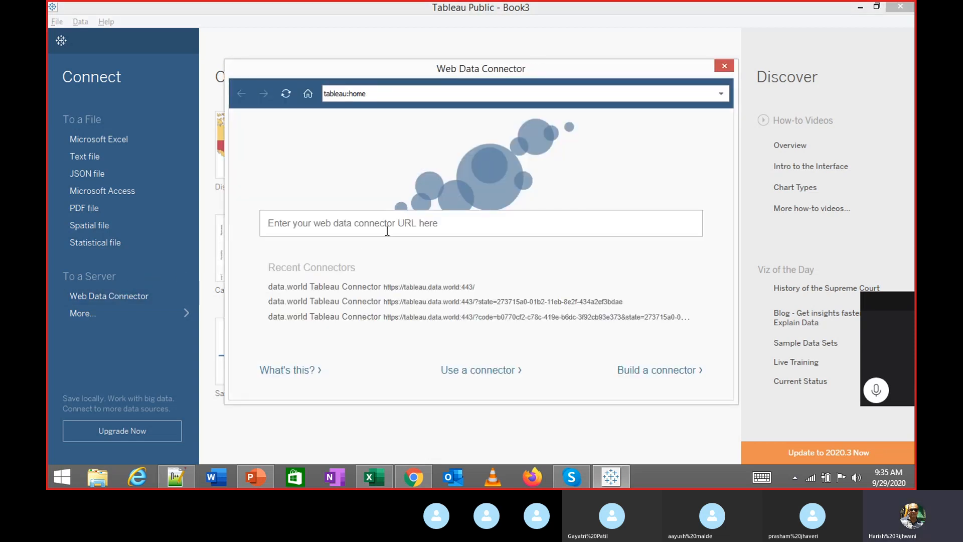
# Load the tableau.data.world connector address and choose Browse
pyautogui.click(390, 227)
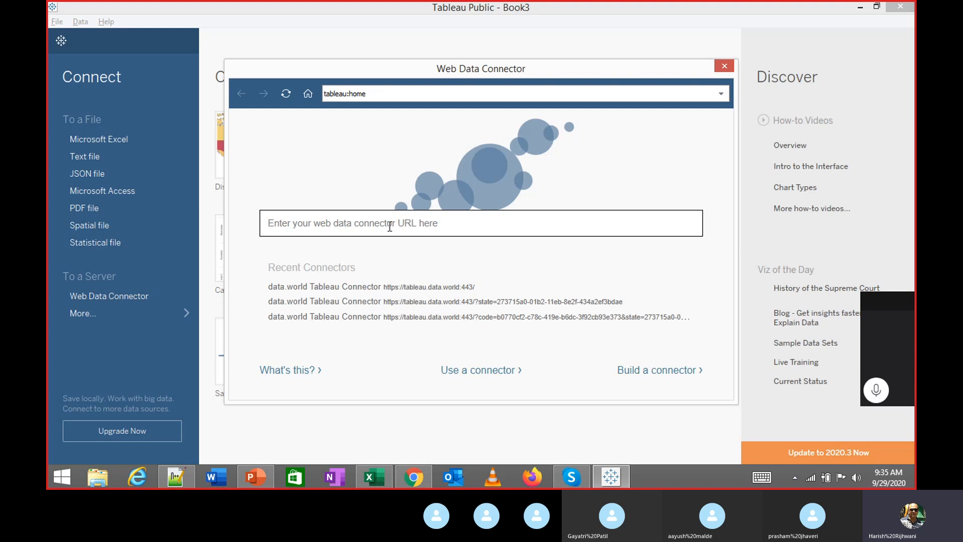
pyautogui.write('tableau.data.world')
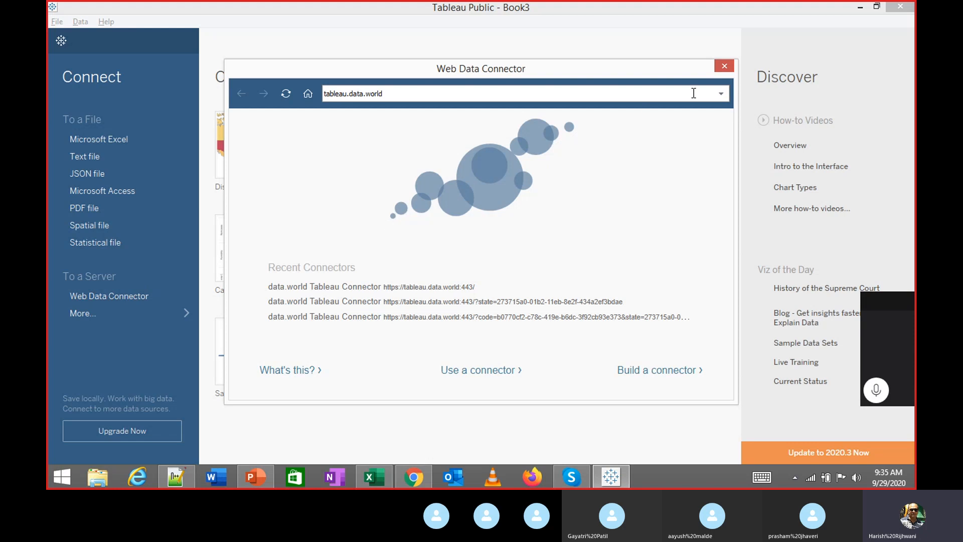
pyautogui.press('Return')
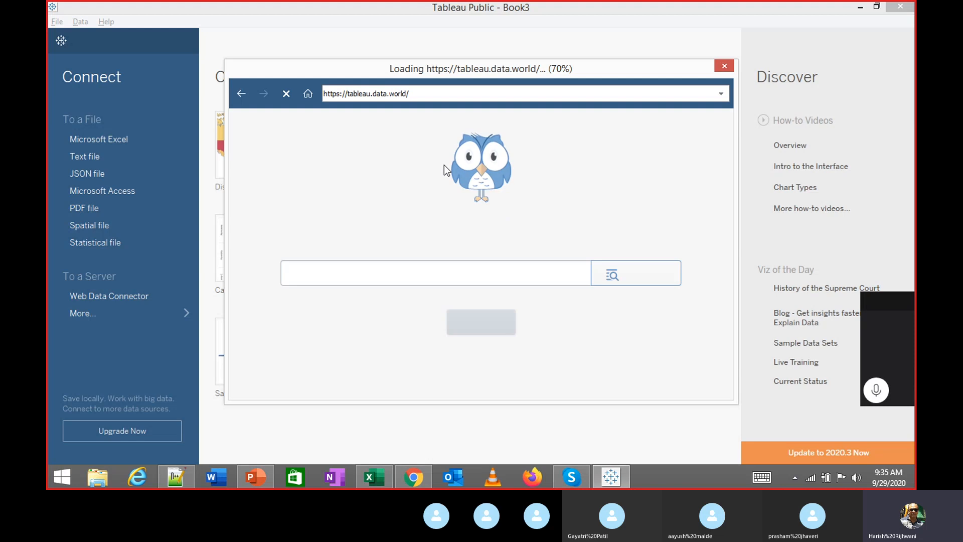
pyautogui.click(643, 275)
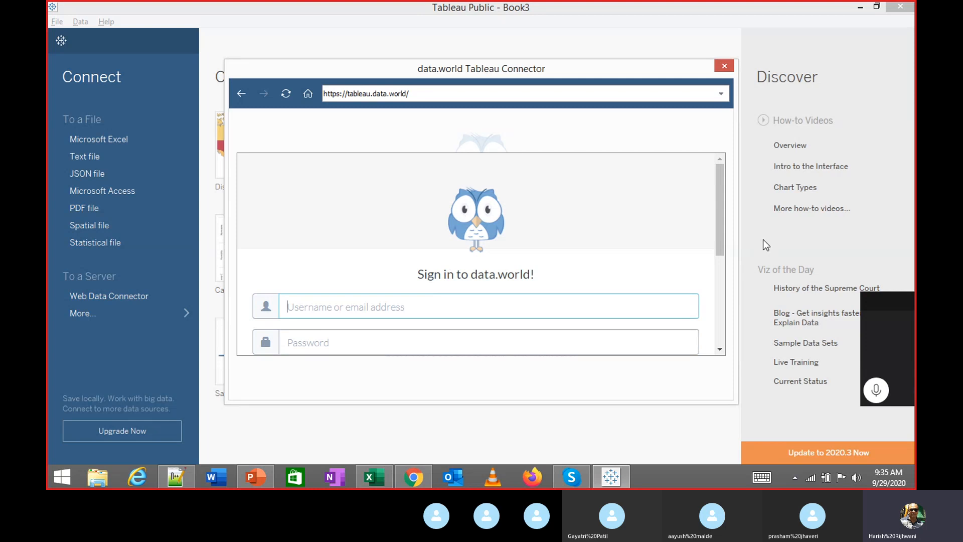
# Sign in to data.world with the account's username and password
pyautogui.moveTo(723, 226)
pyautogui.mouseDown()
pyautogui.moveTo(708, 306)
pyautogui.moveTo(727, 232)
pyautogui.mouseUp()
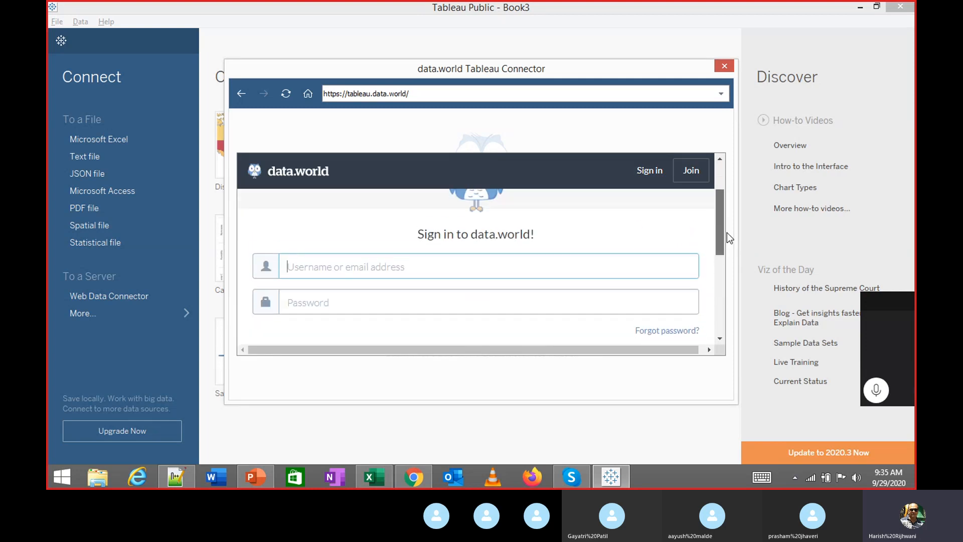
pyautogui.click(477, 280)
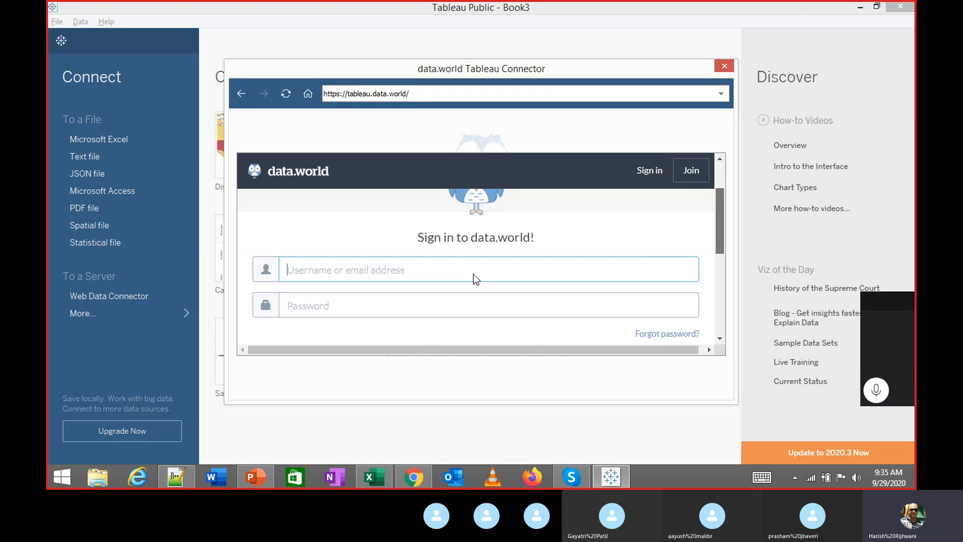
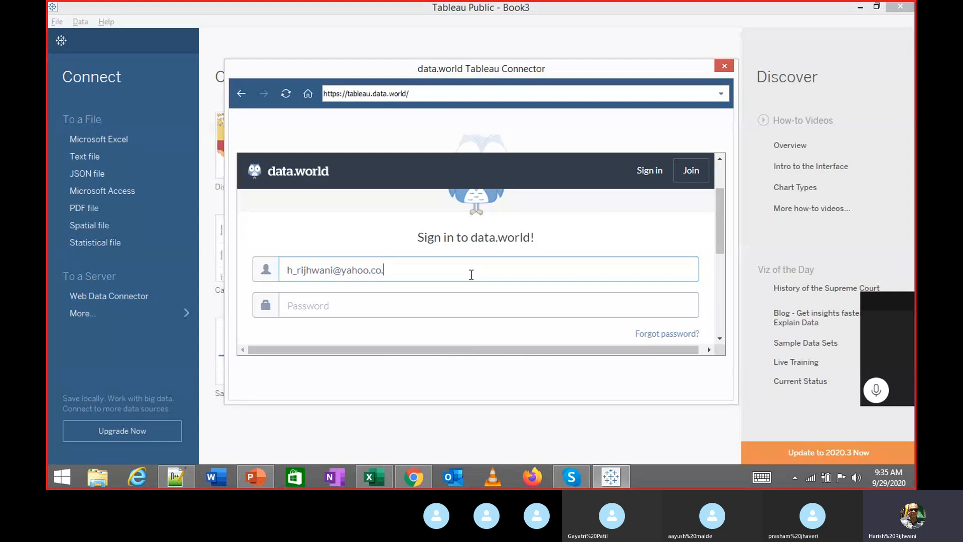
pyautogui.press('Tab')
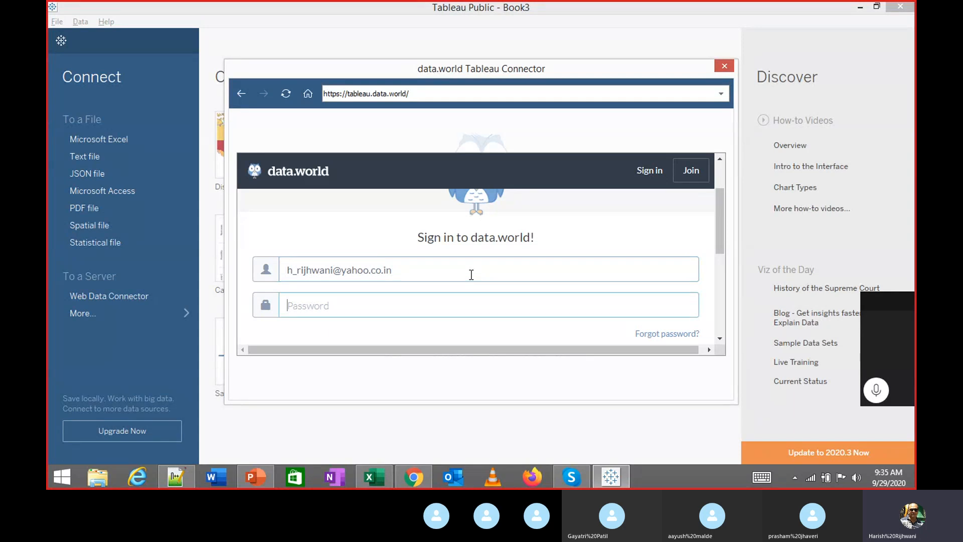
pyautogui.write('*********')
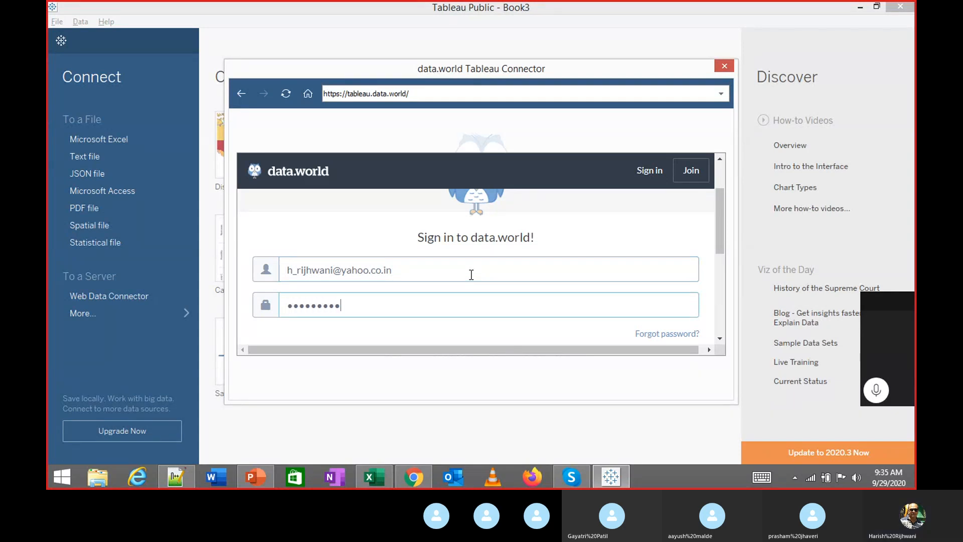
pyautogui.write('***')
pyautogui.scroll(-3, 471, 274)
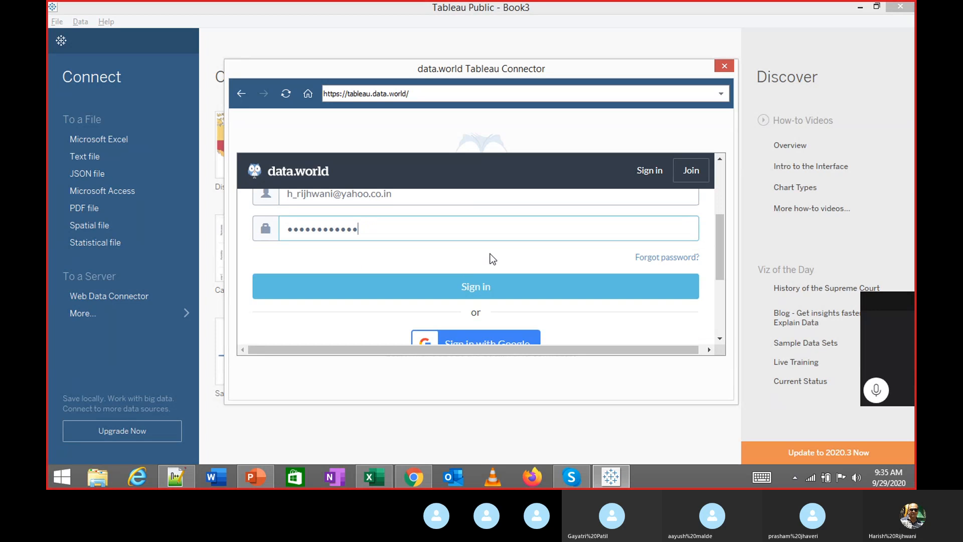
pyautogui.click(474, 288)
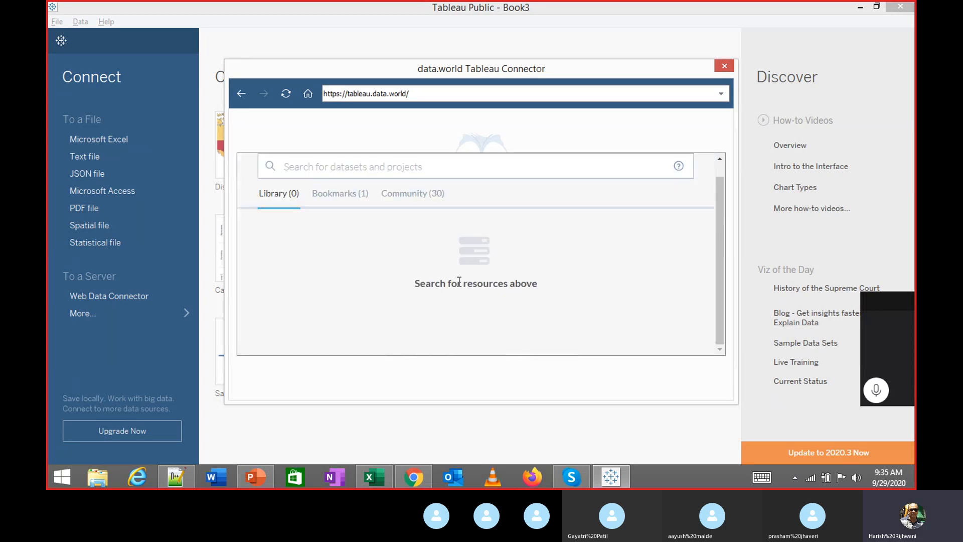
# Mute and unmute the call microphone, then bring the Skype call window forward
pyautogui.moveTo(609, 476)
pyautogui.click(875, 390)
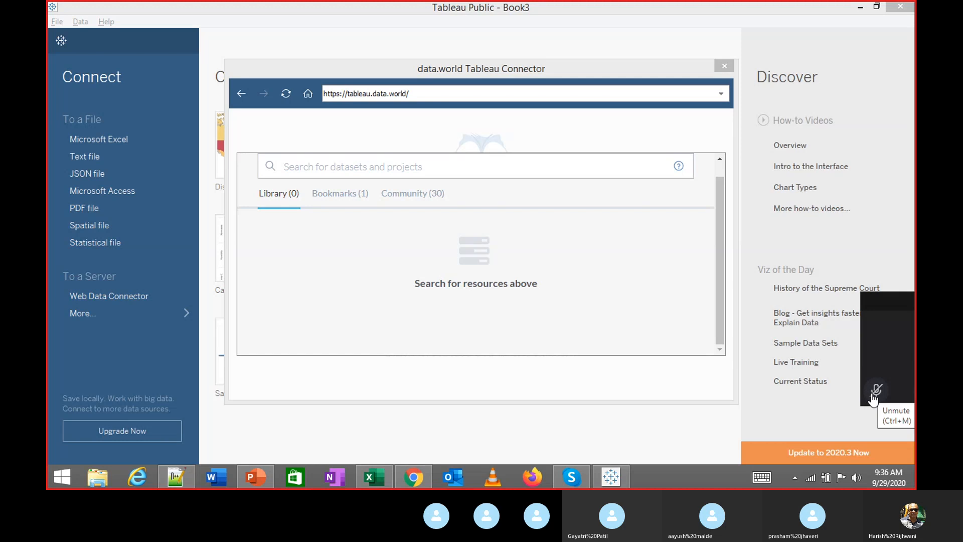
pyautogui.click(874, 393)
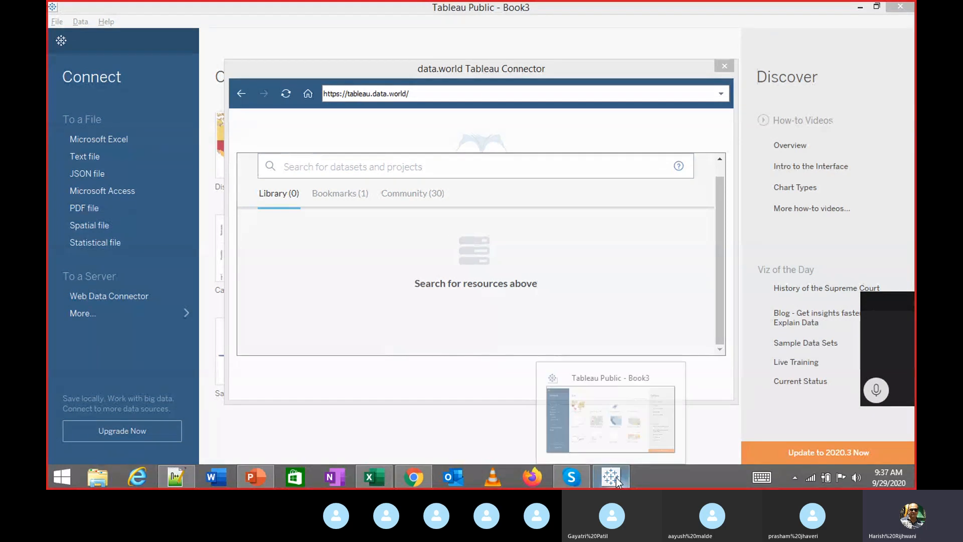
pyautogui.moveTo(575, 482)
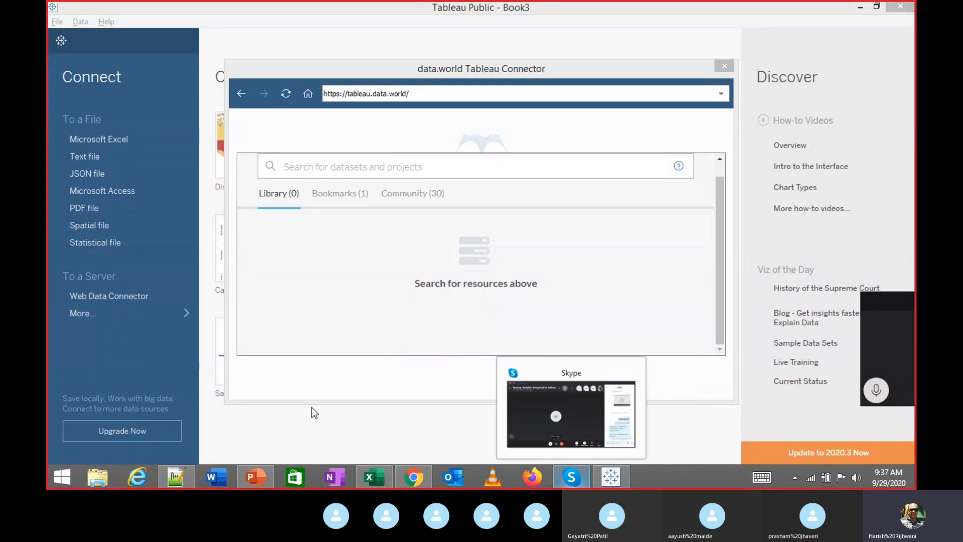
pyautogui.click(571, 476)
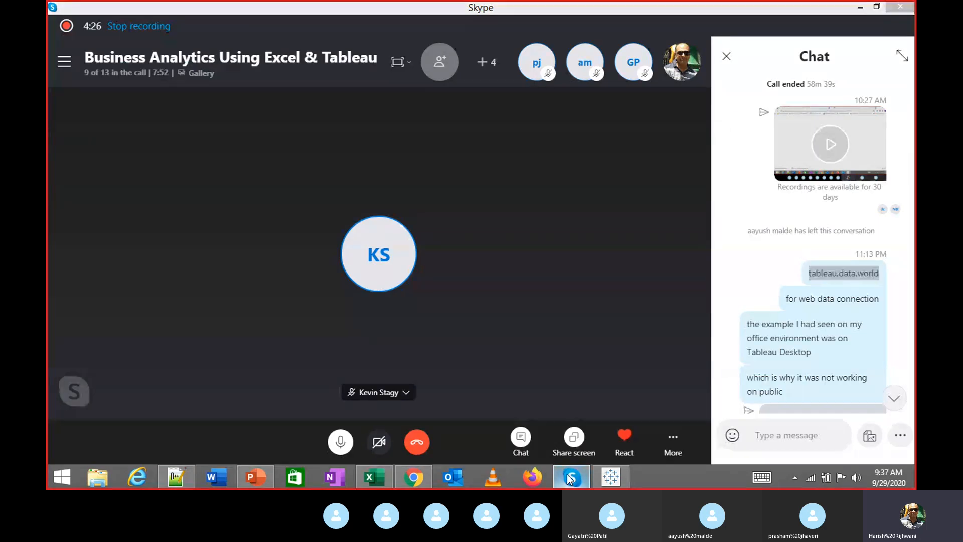
# Return to the Tableau data.world connector window
pyautogui.click(571, 476)
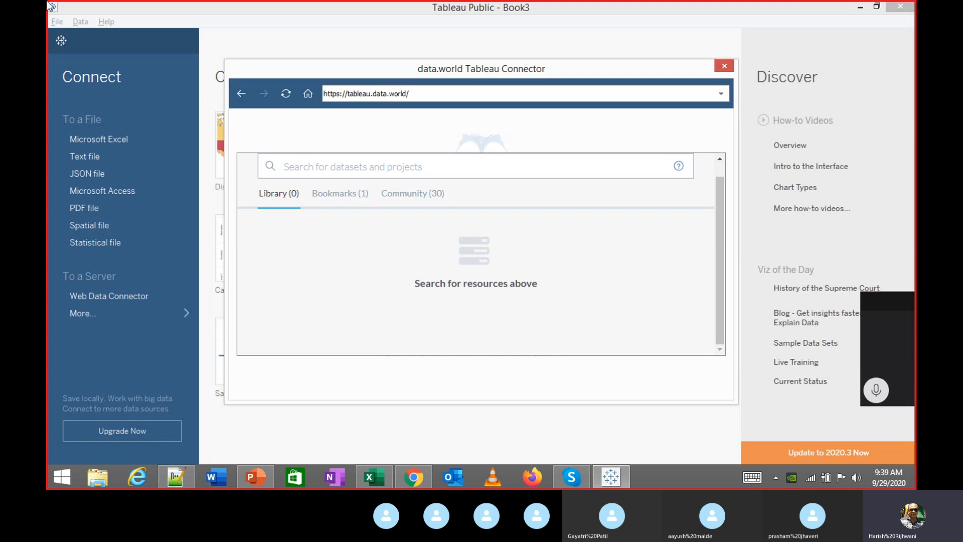
# Show the Community dataset suggestions and scroll through the list
pyautogui.click(403, 194)
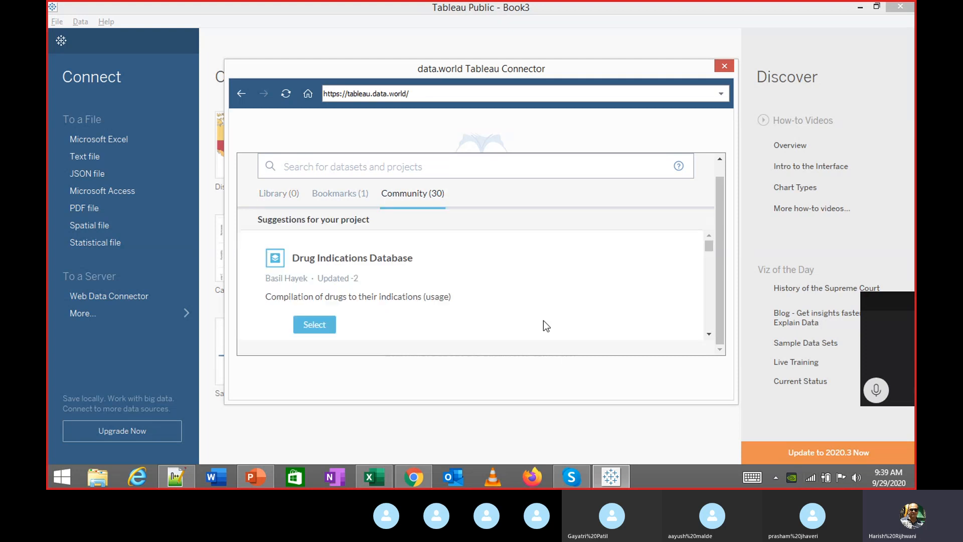
pyautogui.scroll(-5, 407, 280)
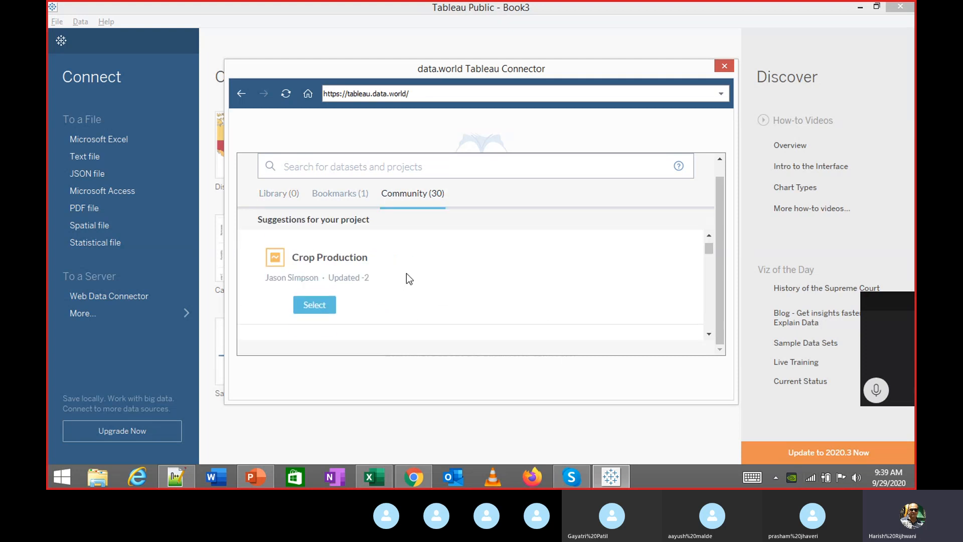
pyautogui.scroll(-8, 407, 275)
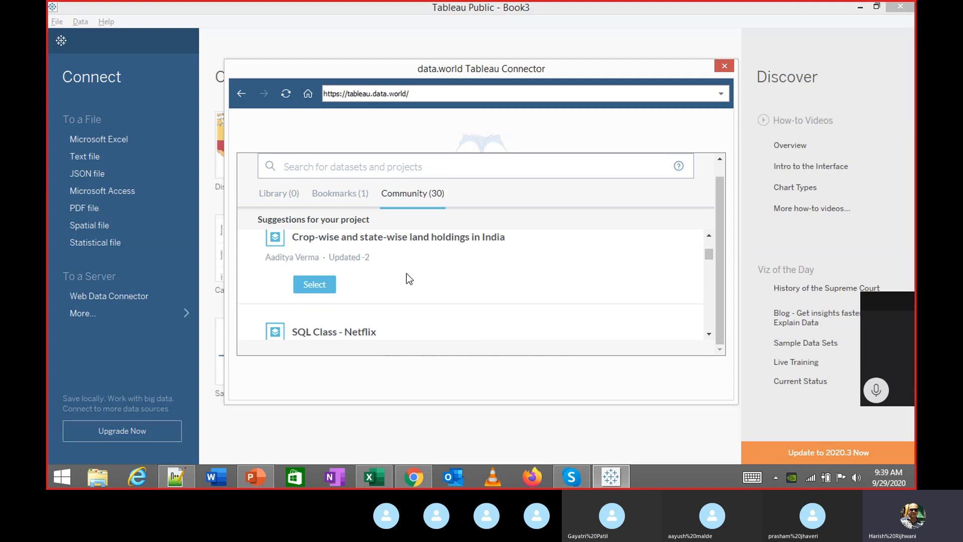
pyautogui.scroll(-2, 411, 270)
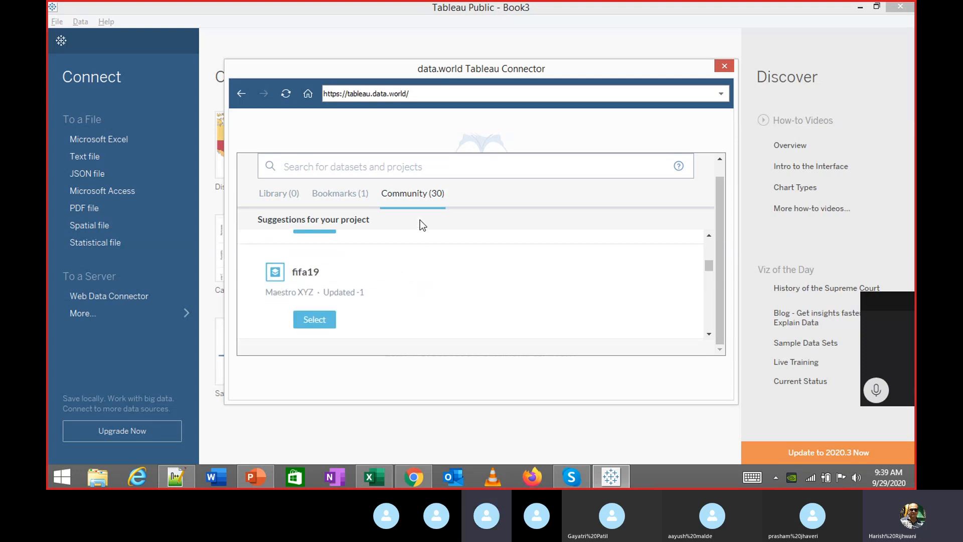
# Flip briefly to the call, then return and select the tableau.data.world address
pyautogui.hotkey('alt', 'Tab')
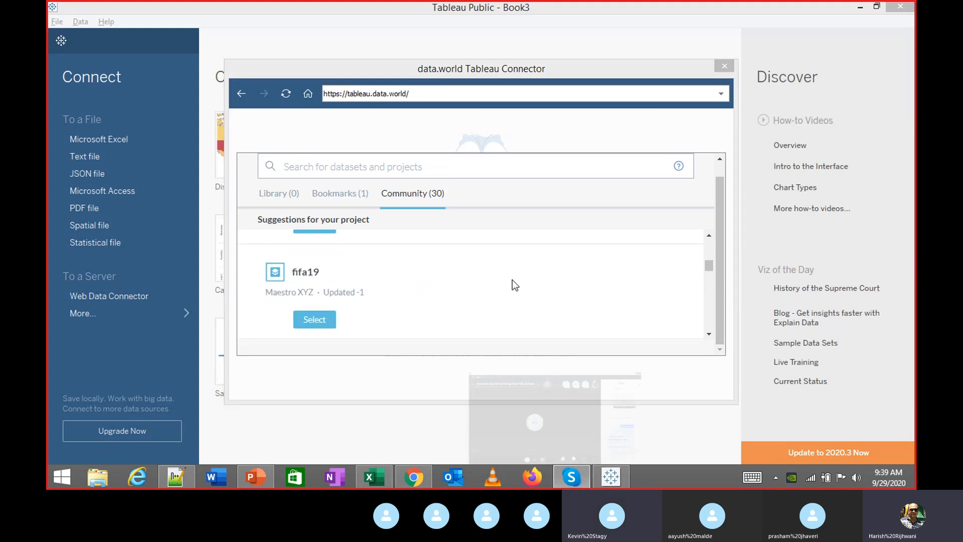
pyautogui.hotkey('alt', 'Tab')
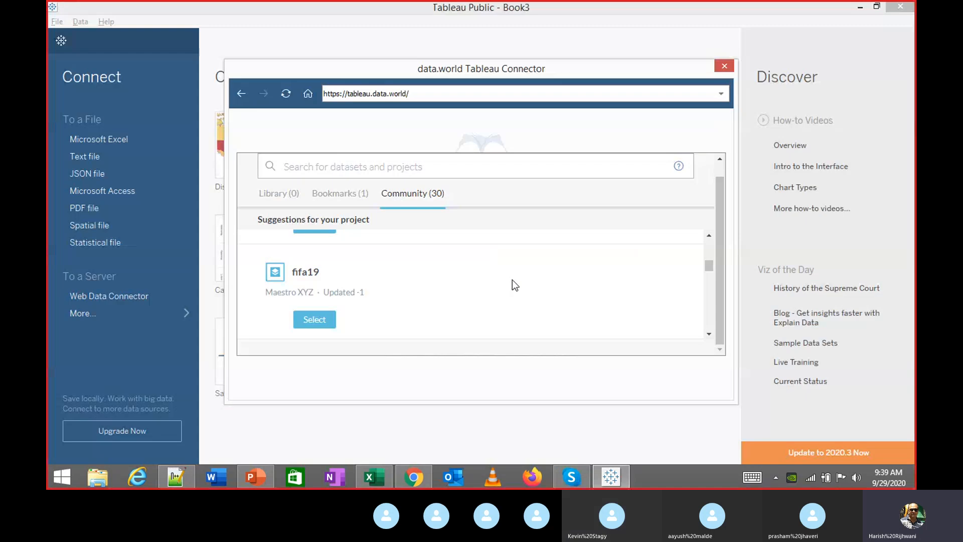
pyautogui.hotkey('alt', 'Tab')
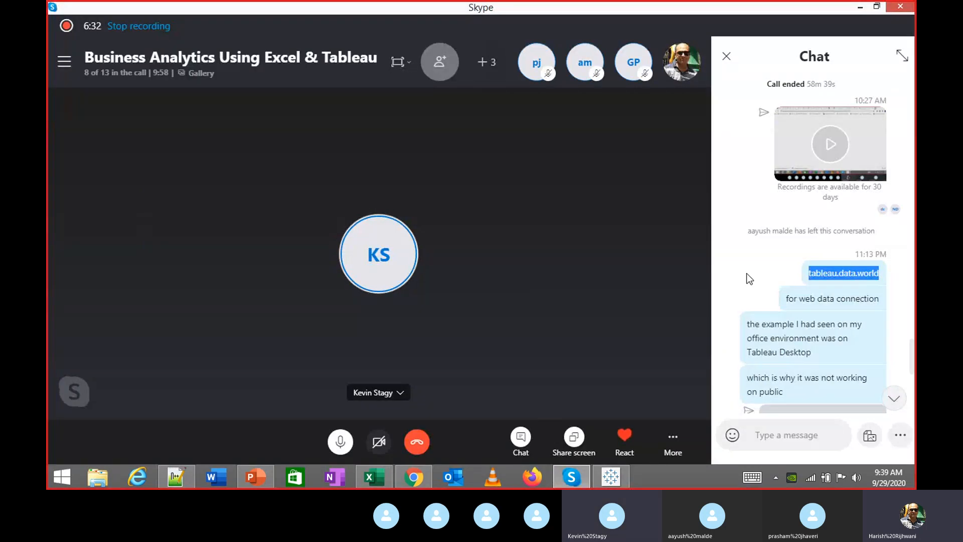
pyautogui.hotkey('alt', 'Tab')
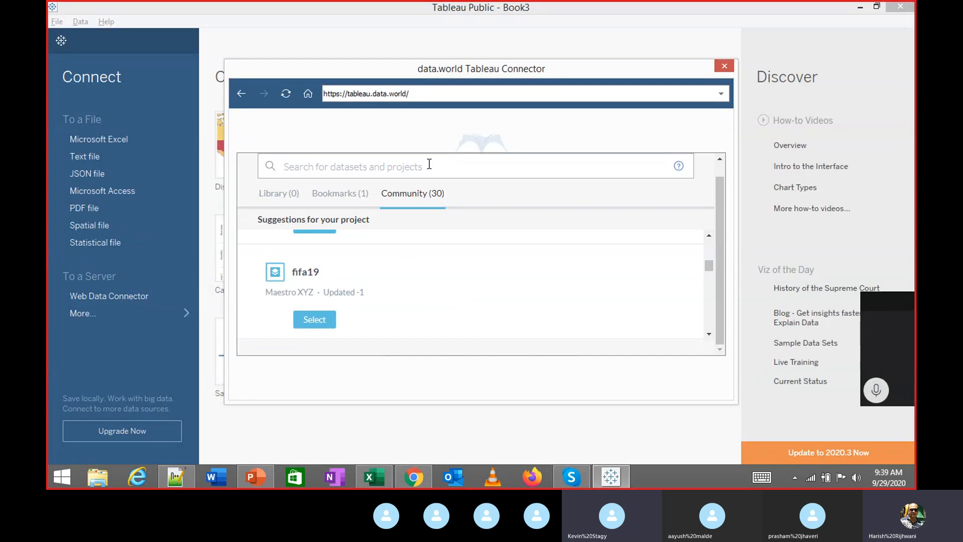
pyautogui.scroll(1, 441, 200)
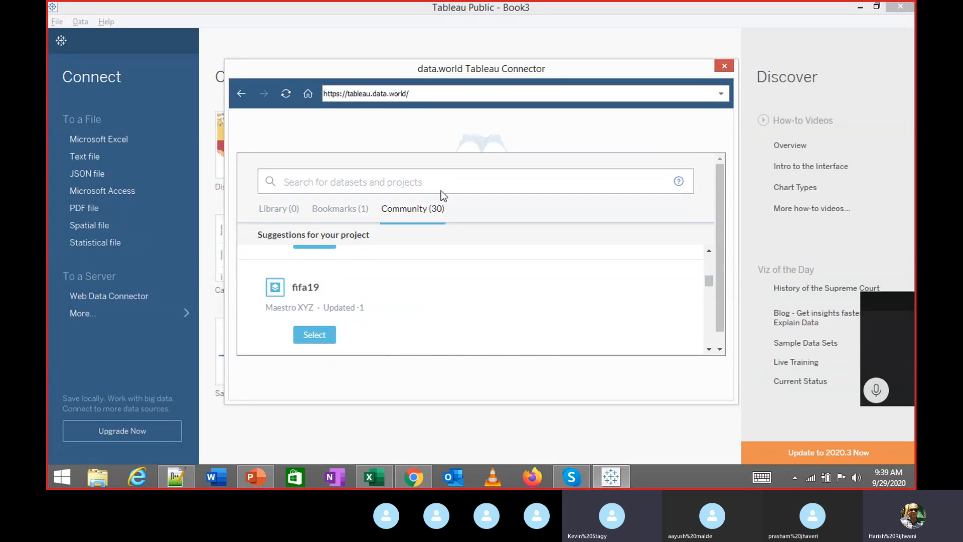
pyautogui.tripleClick(430, 96)
pyautogui.hotkey('ctrl', 'c')
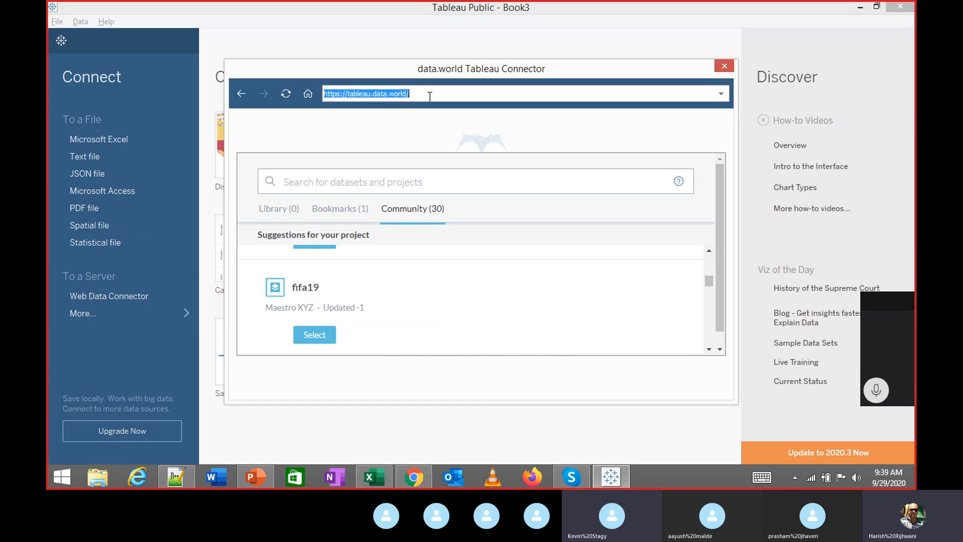
# Open tableau.data.world in a new Chrome tab
pyautogui.click(426, 478)
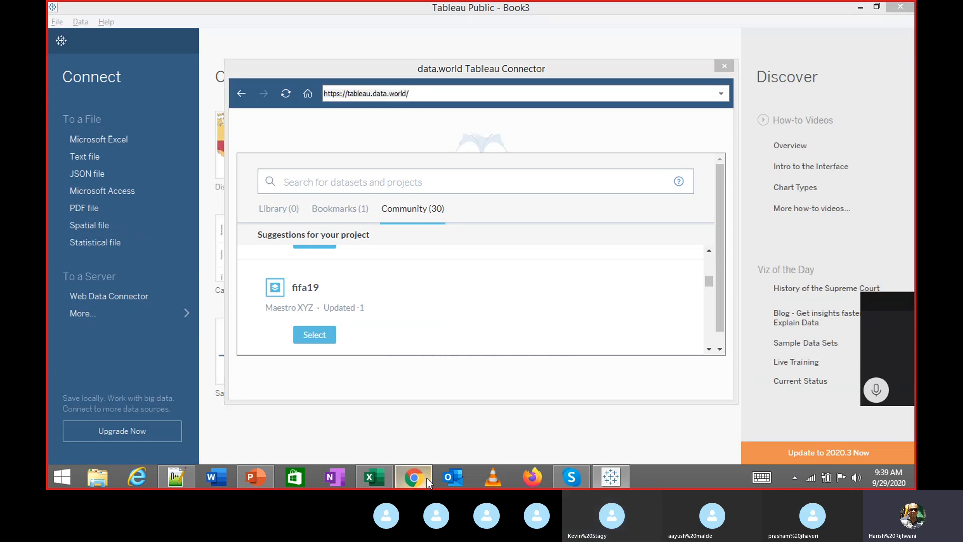
pyautogui.hotkey('ctrl', 't')
pyautogui.hotkey('ctrl', 'v')
pyautogui.press('Return')
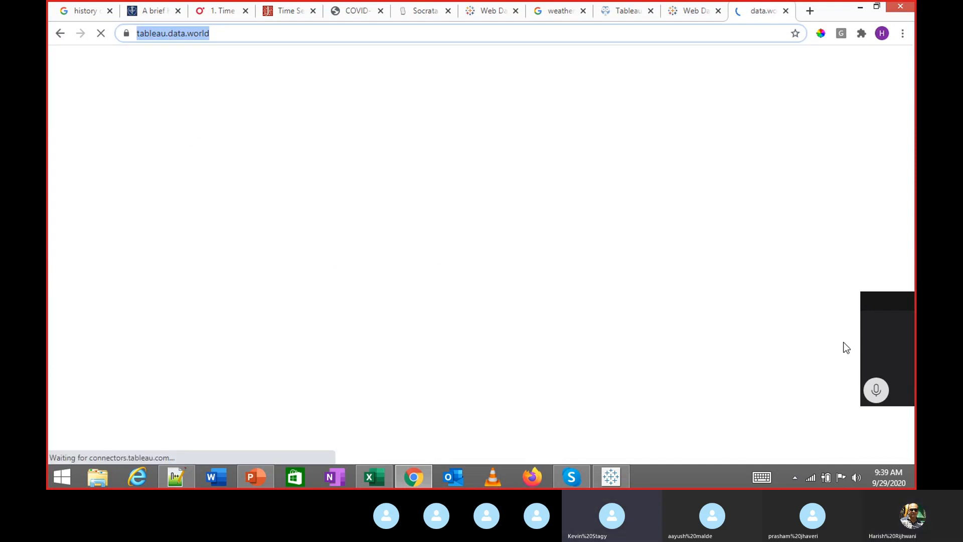
# Toggle the call microphone mute and unmute several times
pyautogui.click(875, 394)
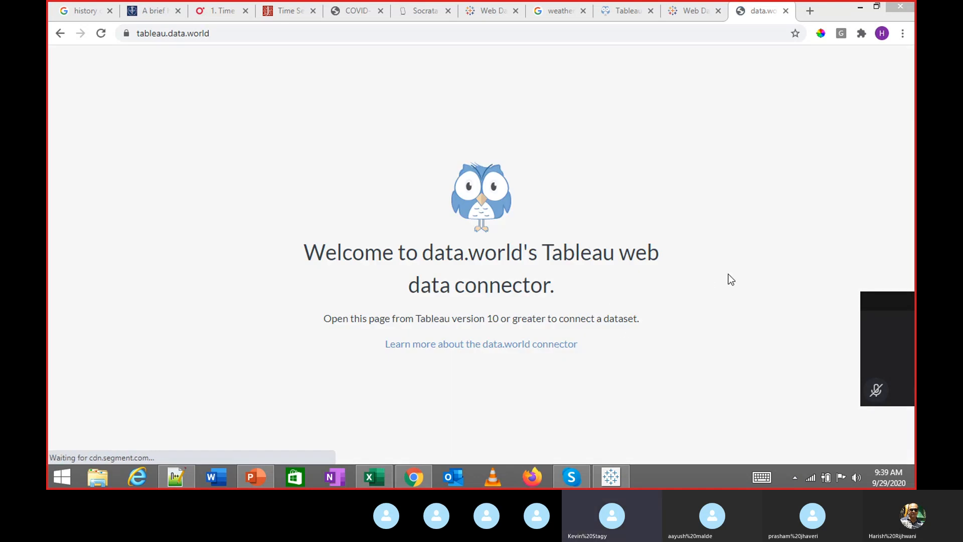
pyautogui.click(873, 390)
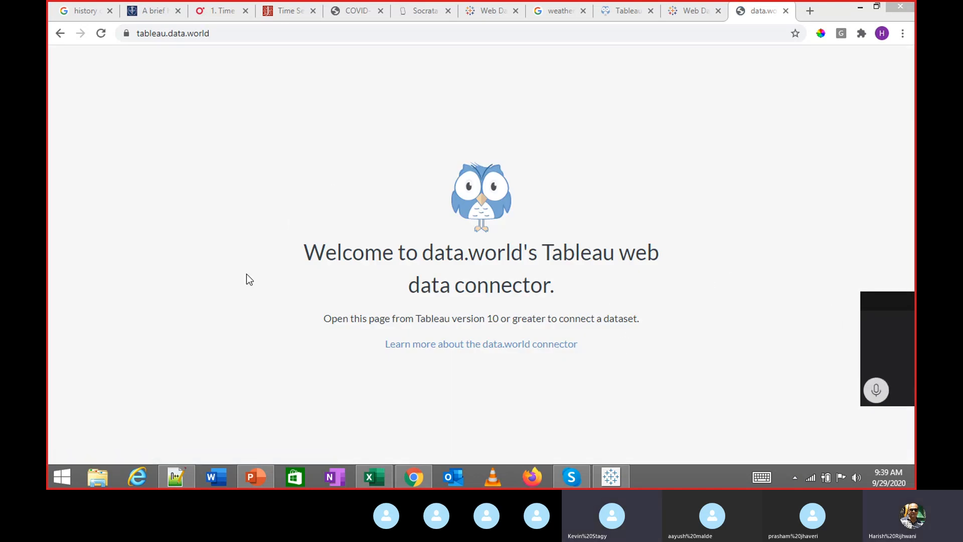
pyautogui.click(879, 397)
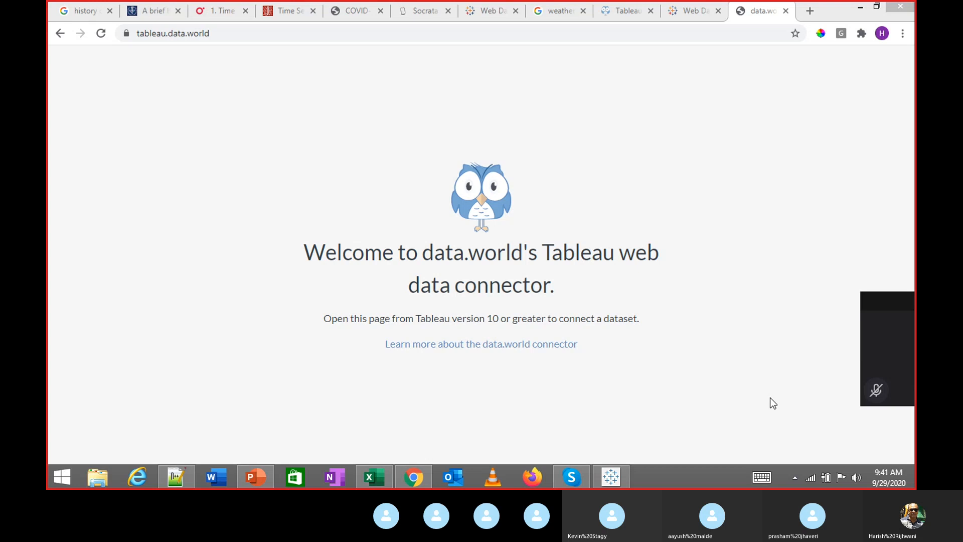
pyautogui.click(878, 393)
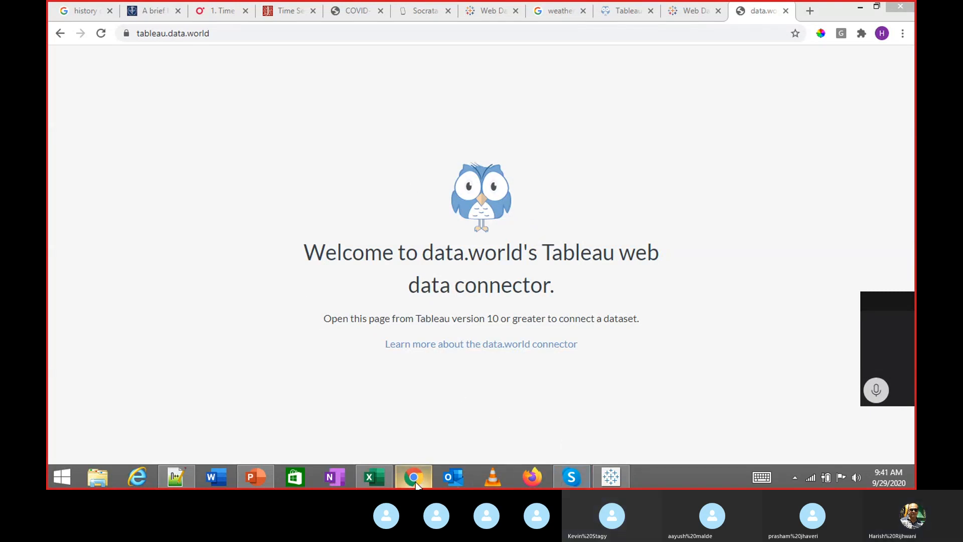
pyautogui.moveTo(416, 485)
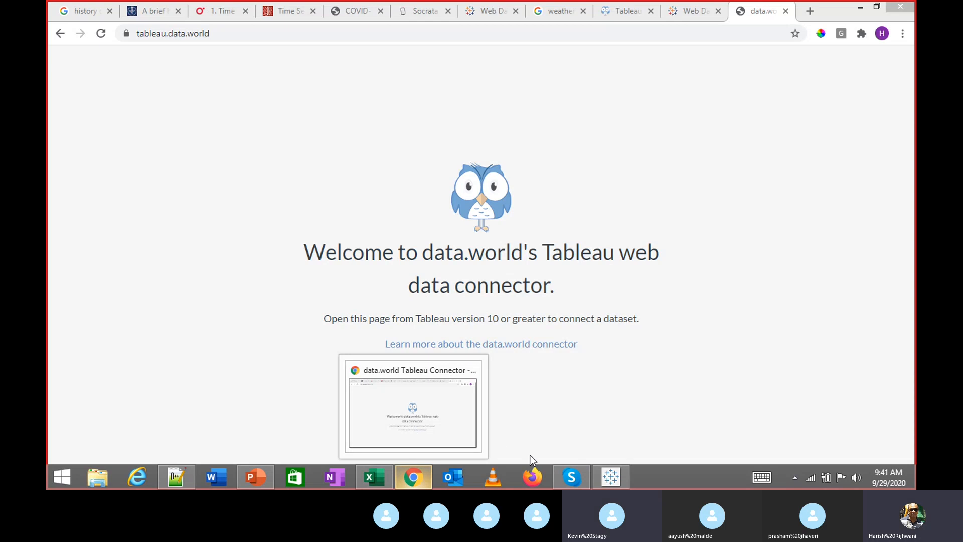
# Check the call chat, bring Tableau's connector back in front, and mute the microphone
pyautogui.click(612, 479)
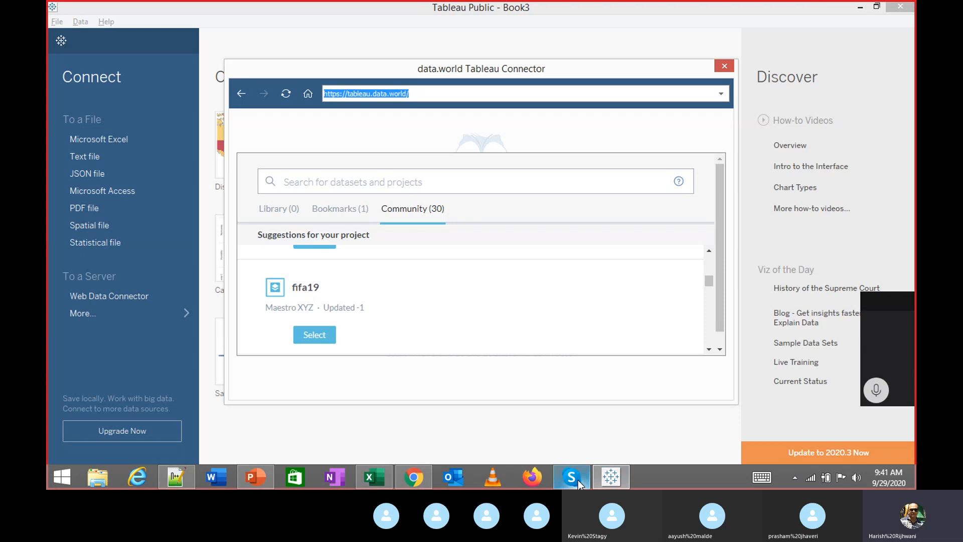
pyautogui.moveTo(578, 480)
pyautogui.click(581, 429)
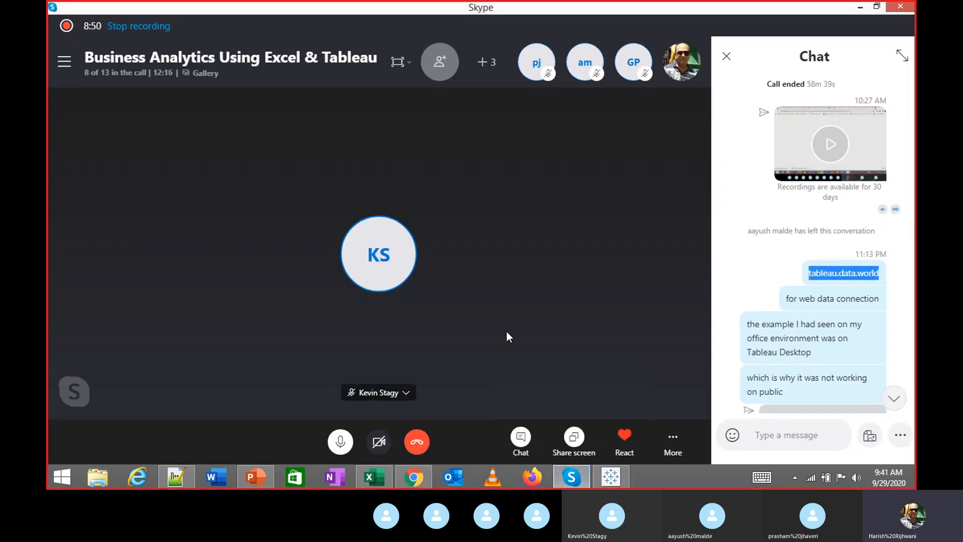
pyautogui.click(610, 478)
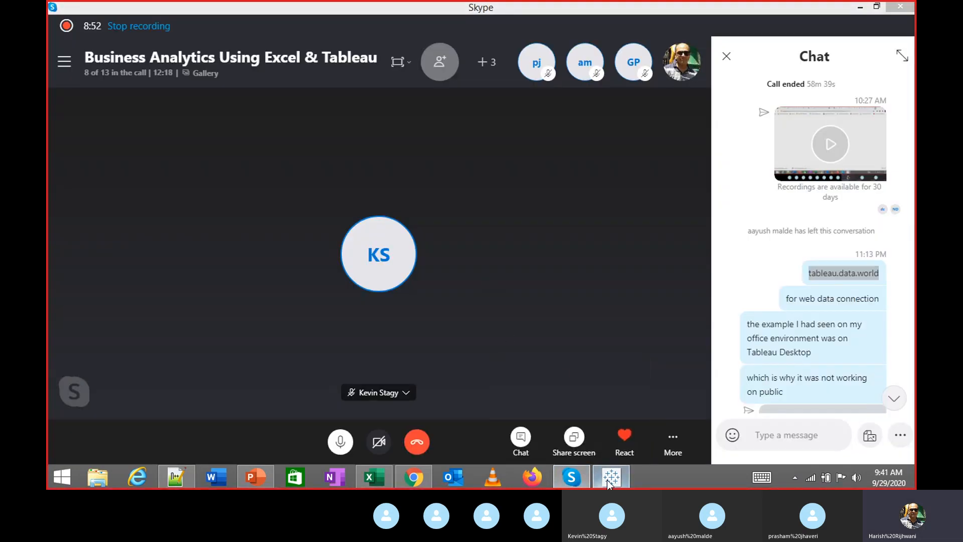
pyautogui.click(480, 274)
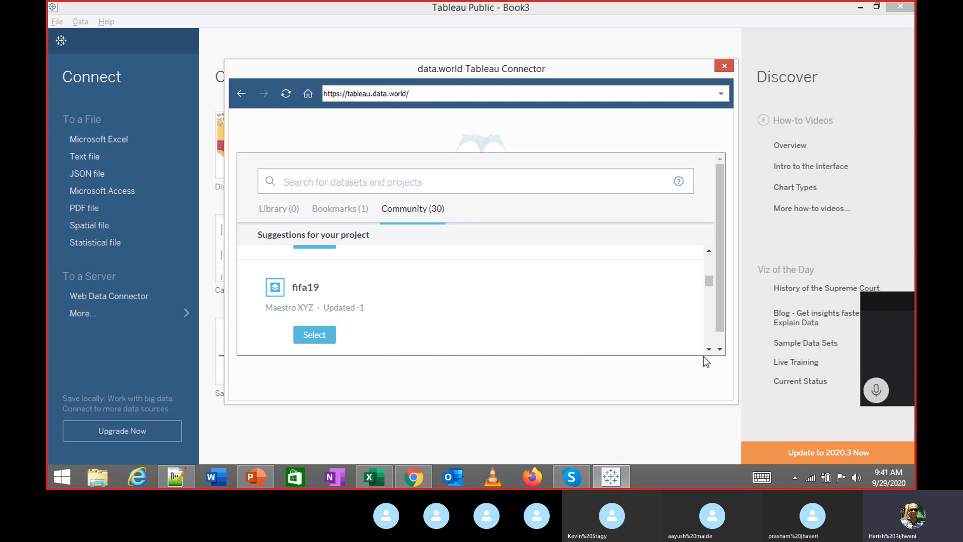
pyautogui.click(875, 387)
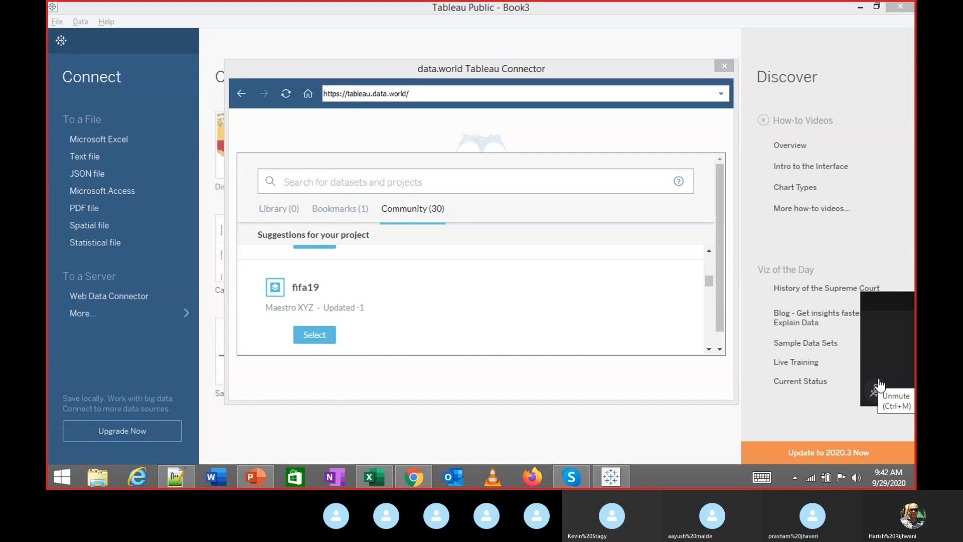
# Unmute the mic and browse the Library, Bookmarks and Community dataset lists
pyautogui.click(877, 387)
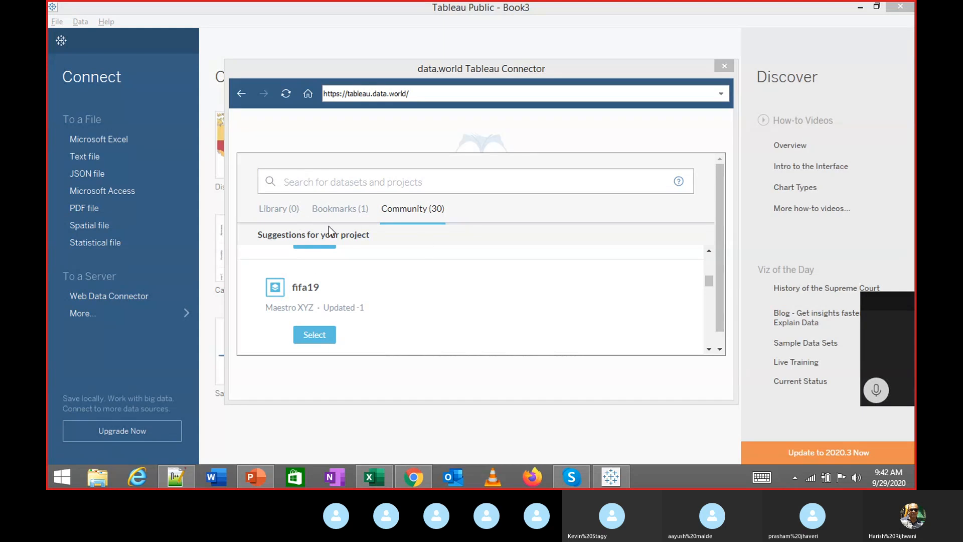
pyautogui.click(291, 216)
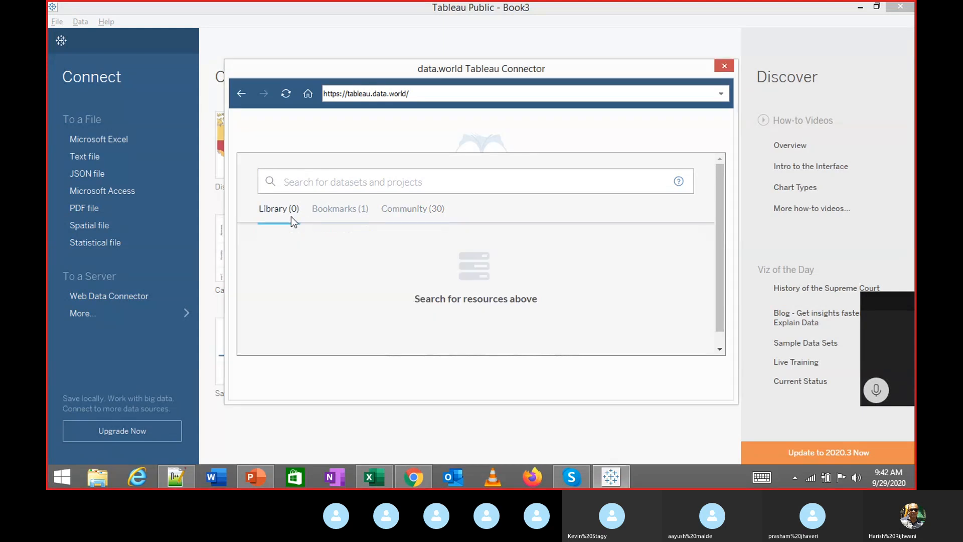
pyautogui.click(339, 210)
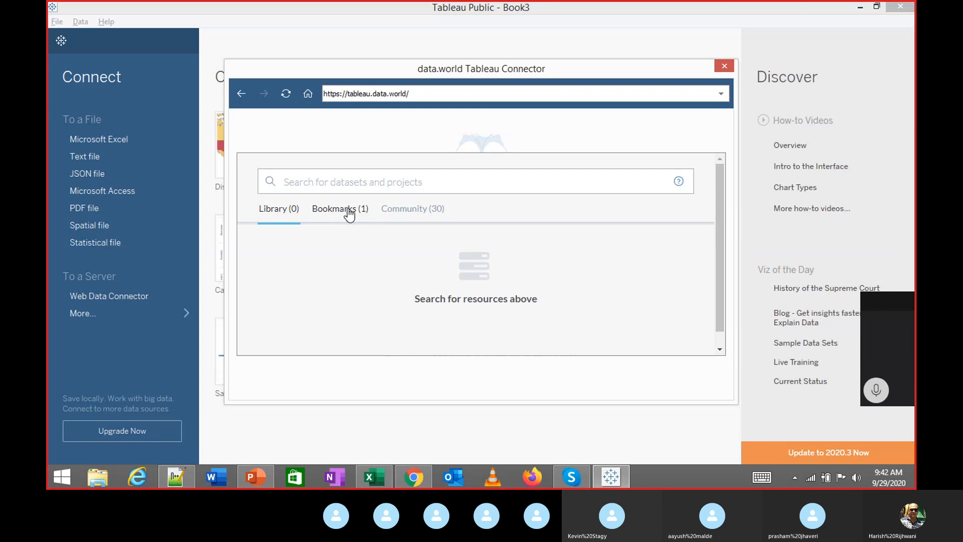
pyautogui.click(412, 209)
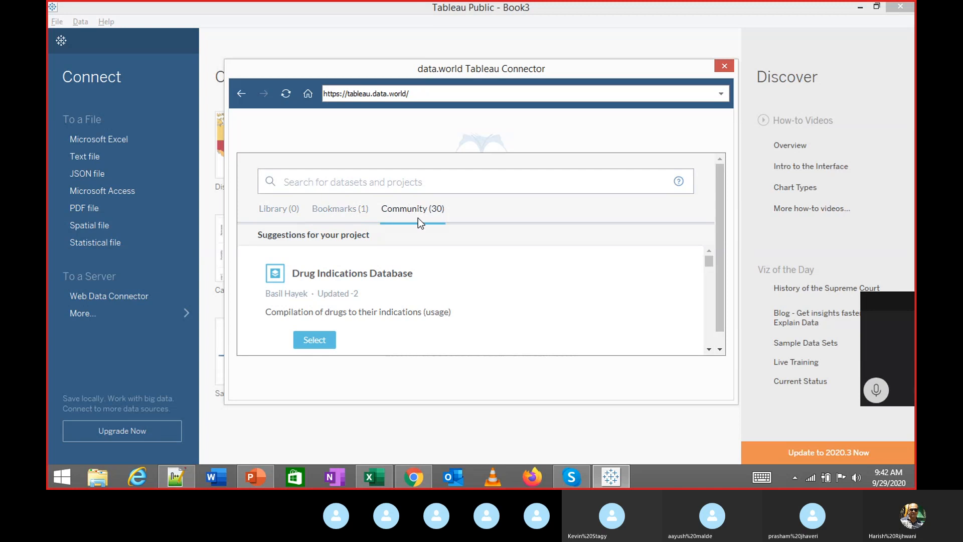
# Mute the mic and search the data.world datasets for 'covid'
pyautogui.scroll(-1, 417, 217)
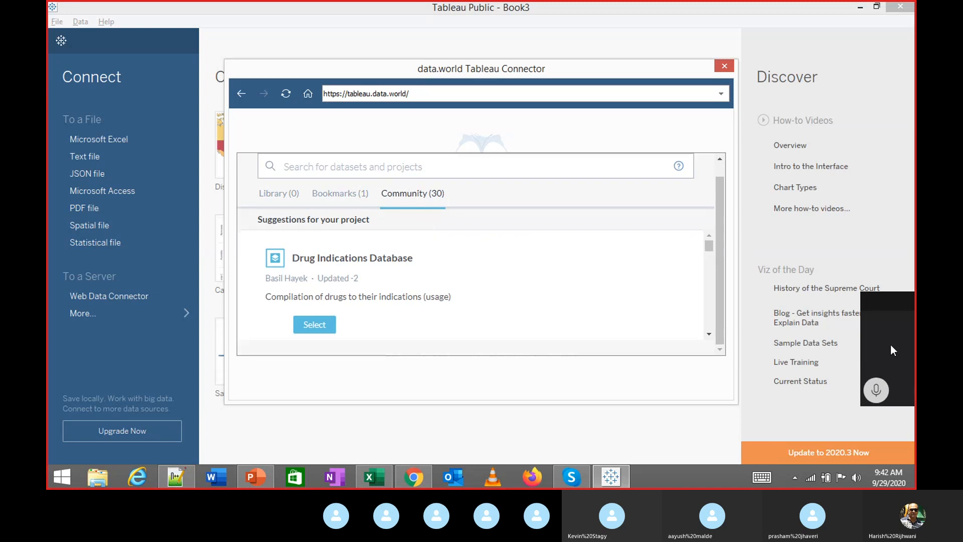
pyautogui.click(875, 390)
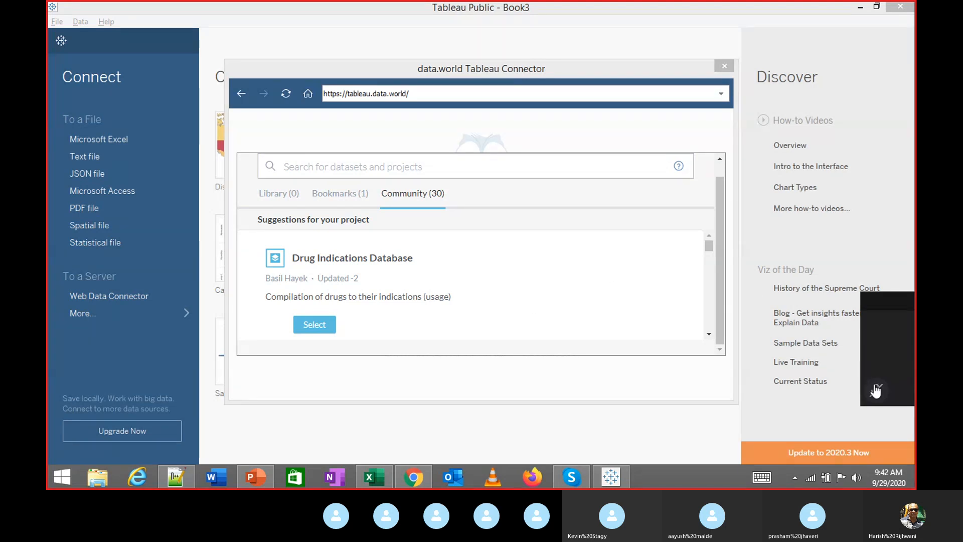
pyautogui.click(399, 167)
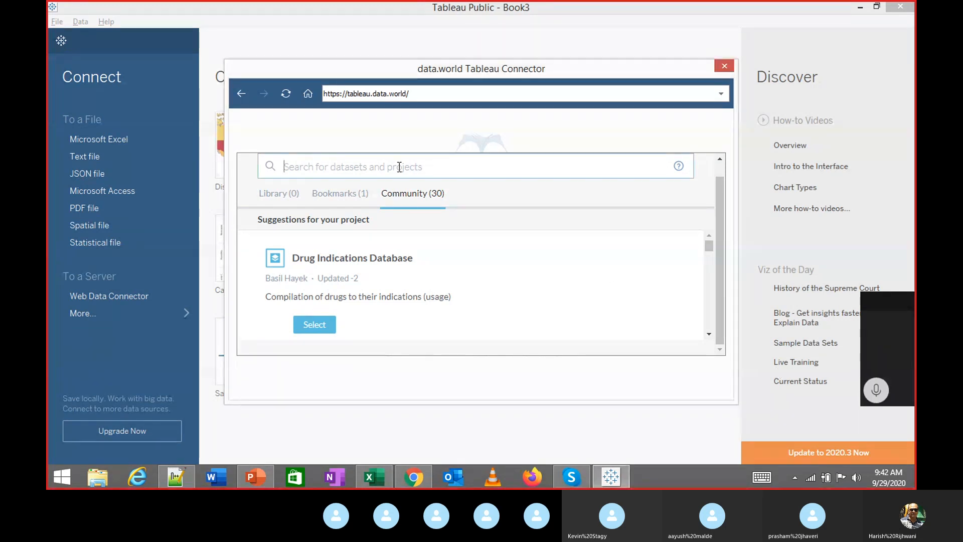
pyautogui.write('covid')
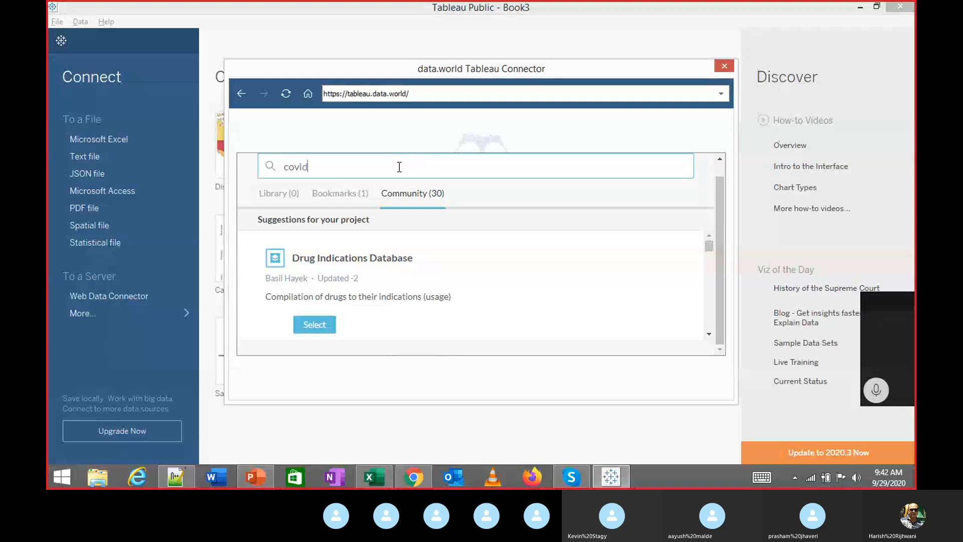
pyautogui.press('Return')
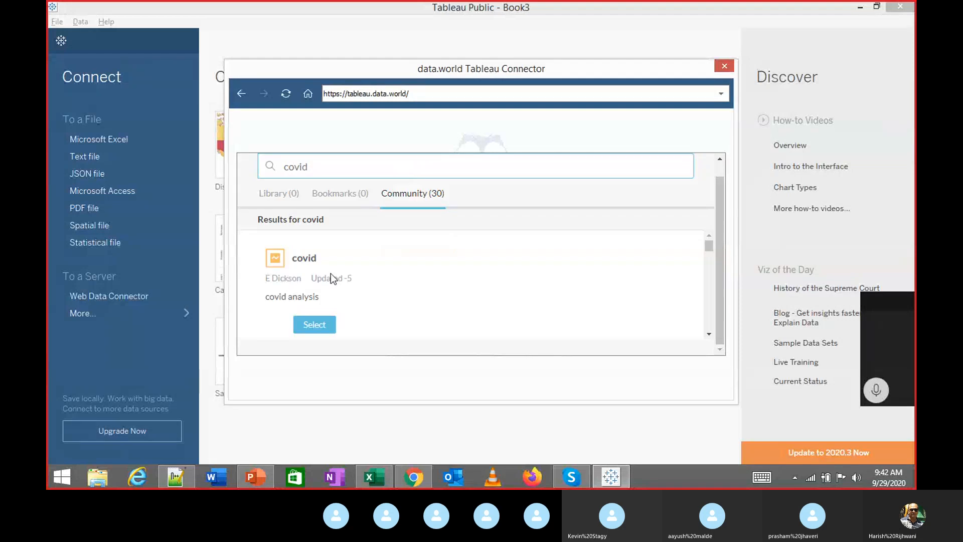
# Select the jpalacci/covid dataset from the results and connect to it
pyautogui.scroll(-2, 331, 273)
pyautogui.scroll(-2, 343, 285)
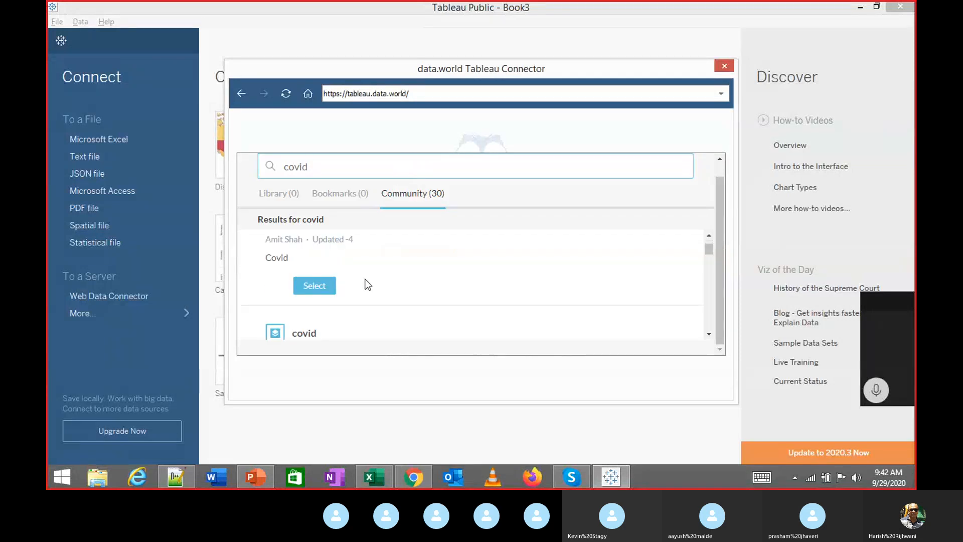
pyautogui.scroll(-2, 369, 282)
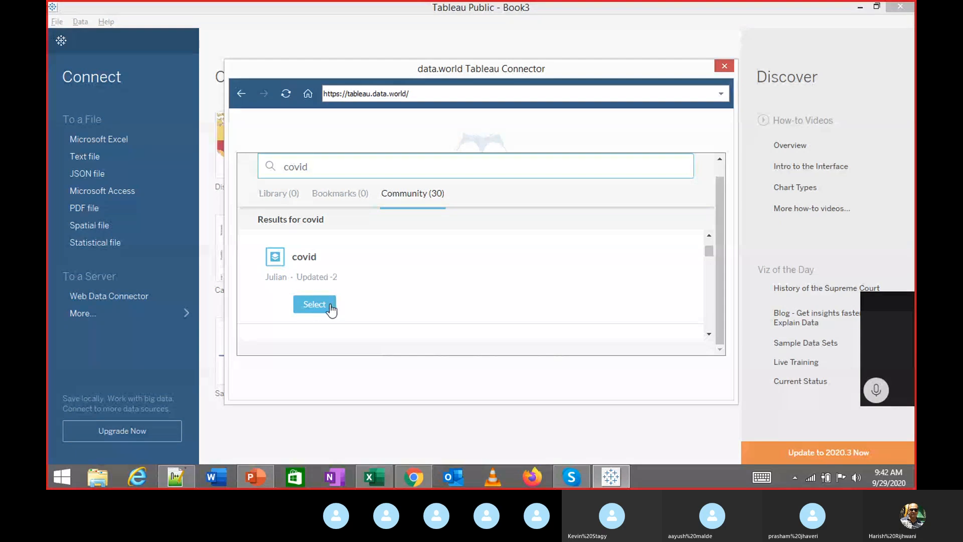
pyautogui.click(330, 305)
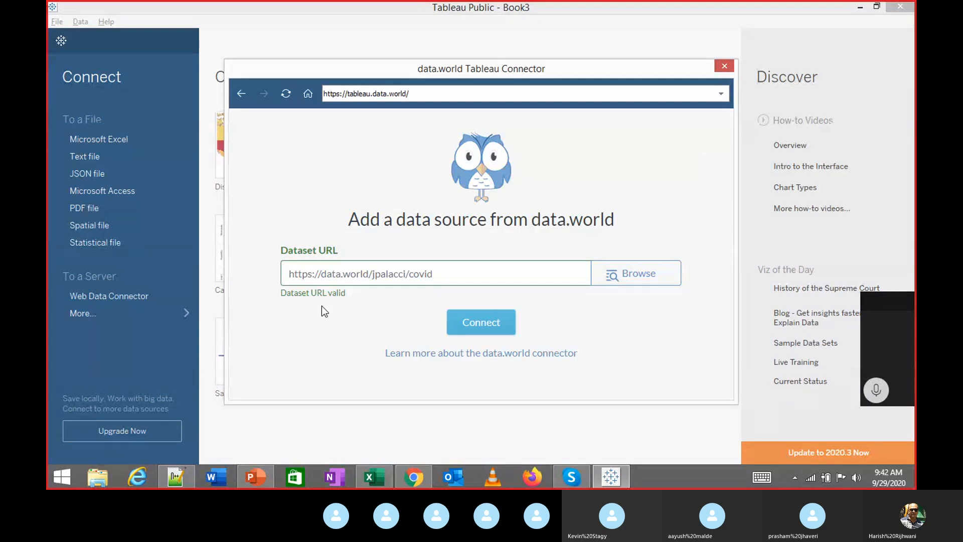
pyautogui.click(493, 328)
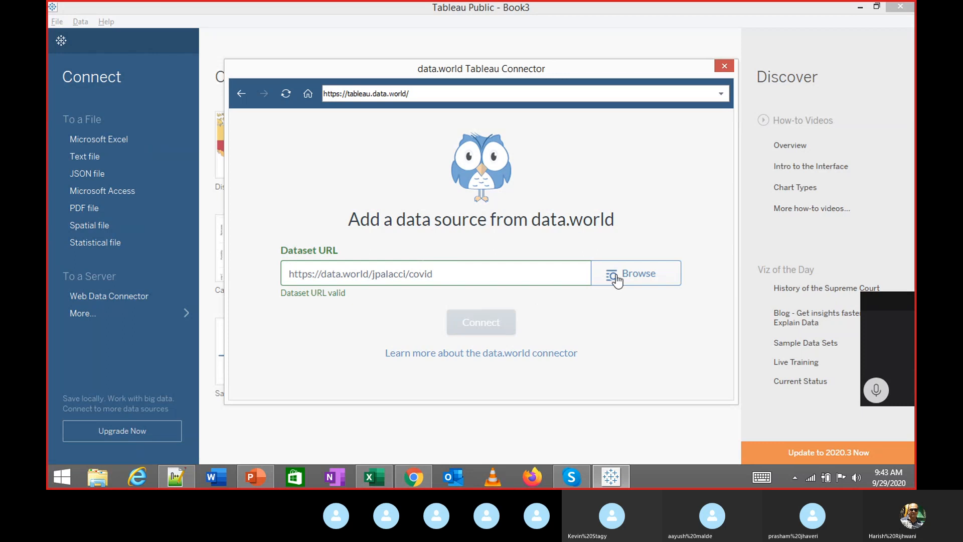
# Mute the call microphone while the covid19casosconverted table loads
pyautogui.click(882, 390)
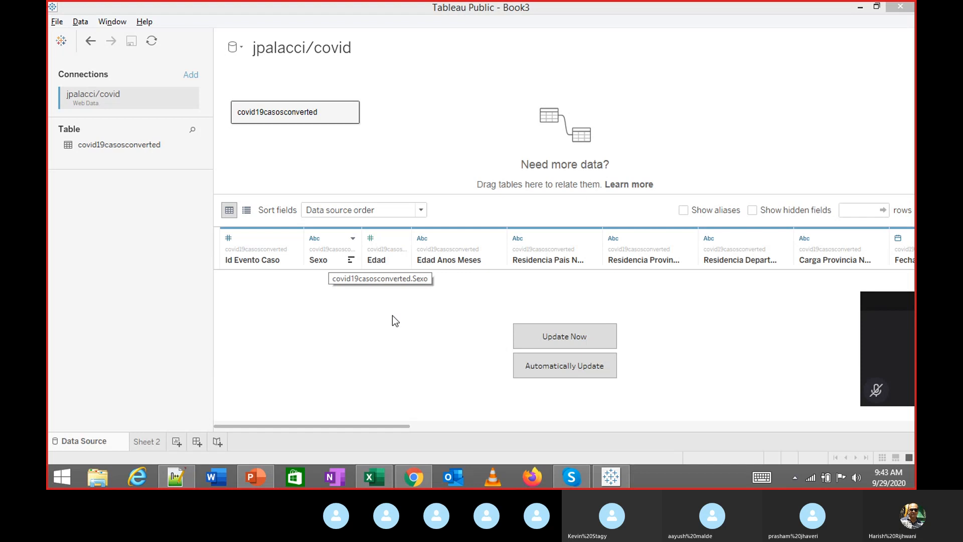
# Start loading the covid19casosconverted rows, then cancel the data load
pyautogui.click(561, 332)
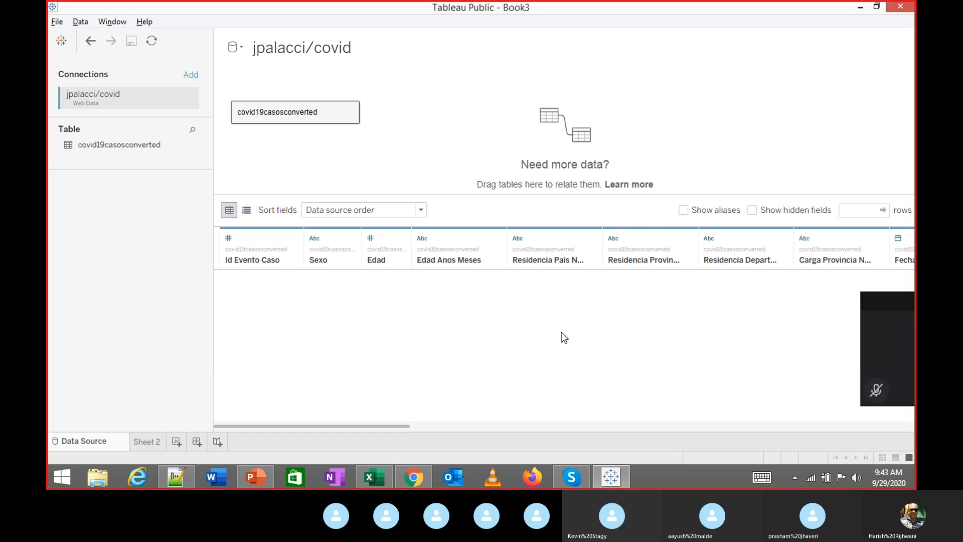
pyautogui.click(878, 389)
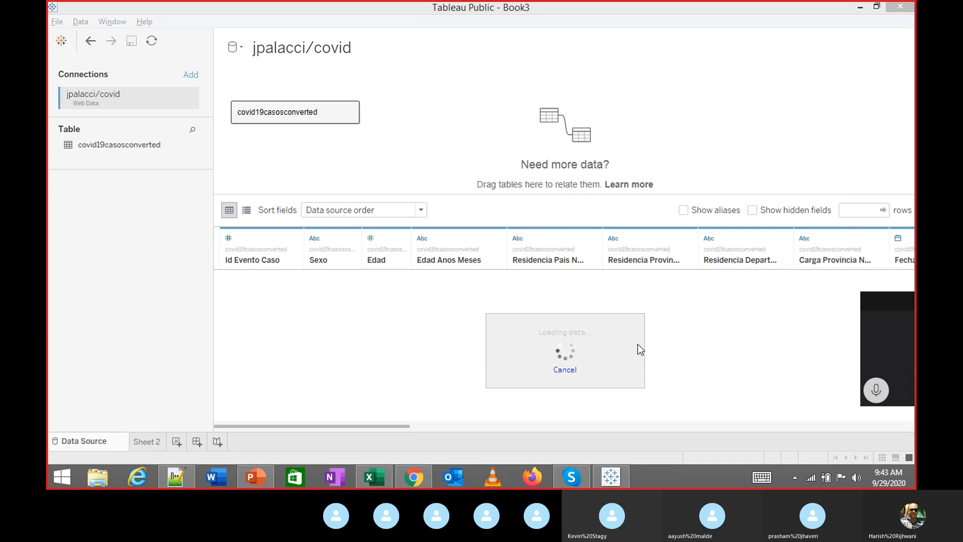
pyautogui.moveTo(375, 426); pyautogui.dragTo(222, 432)
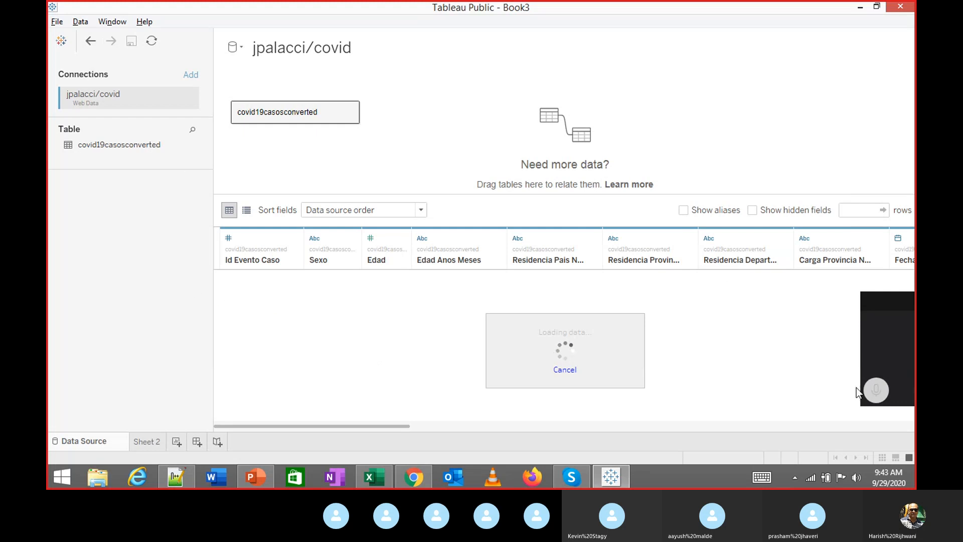
pyautogui.click(566, 370)
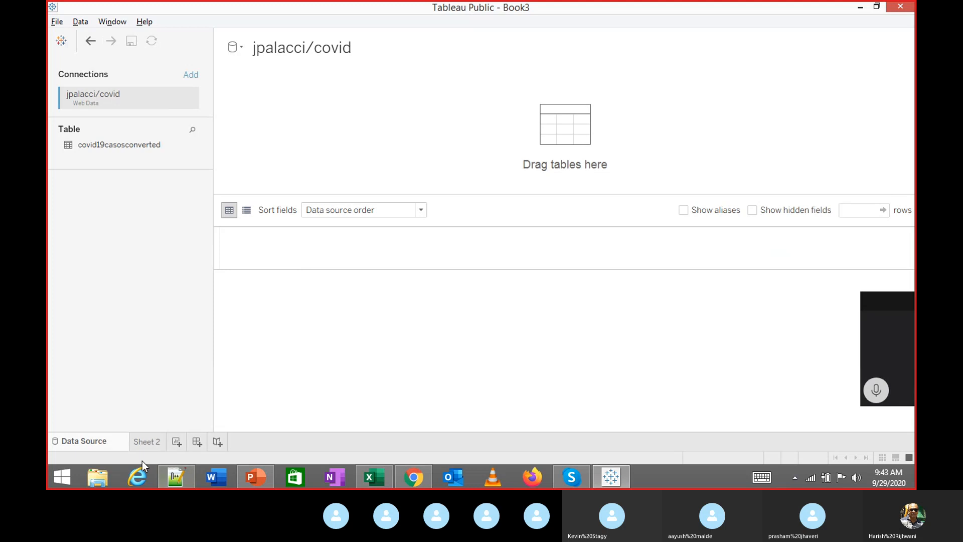
pyautogui.click(145, 441)
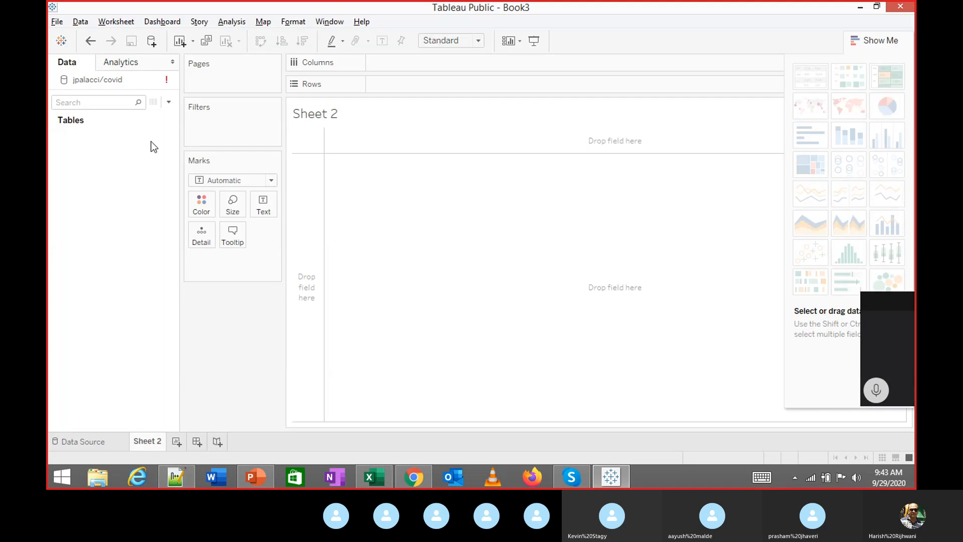
pyautogui.rightClick(103, 82)
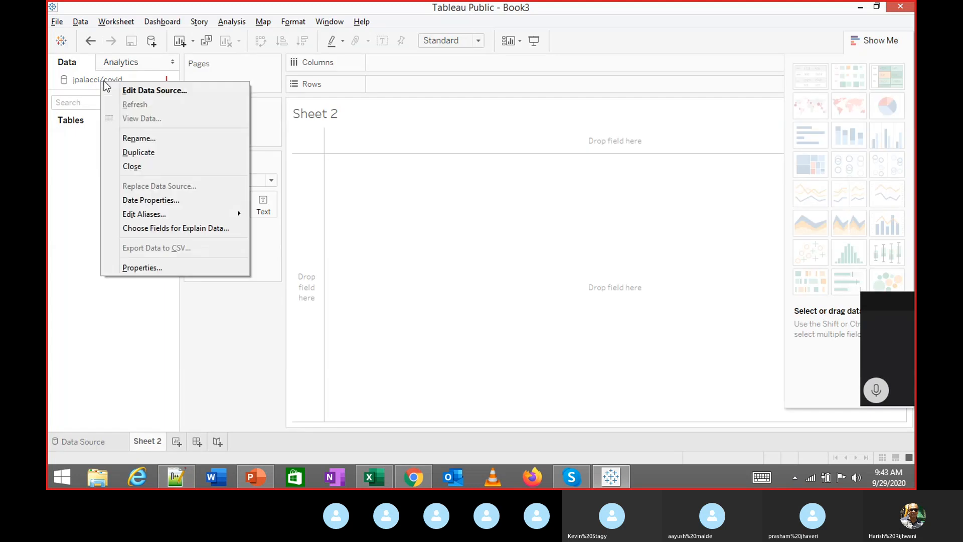
pyautogui.click(144, 166)
# Open the recently used data.world Web Data Connector and browse its datasets
pyautogui.click(114, 443)
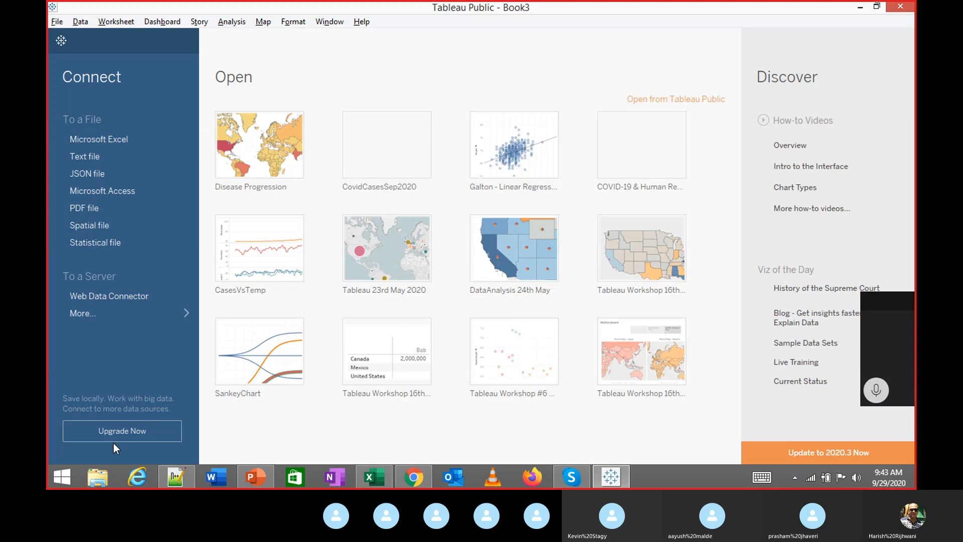
pyautogui.click(143, 297)
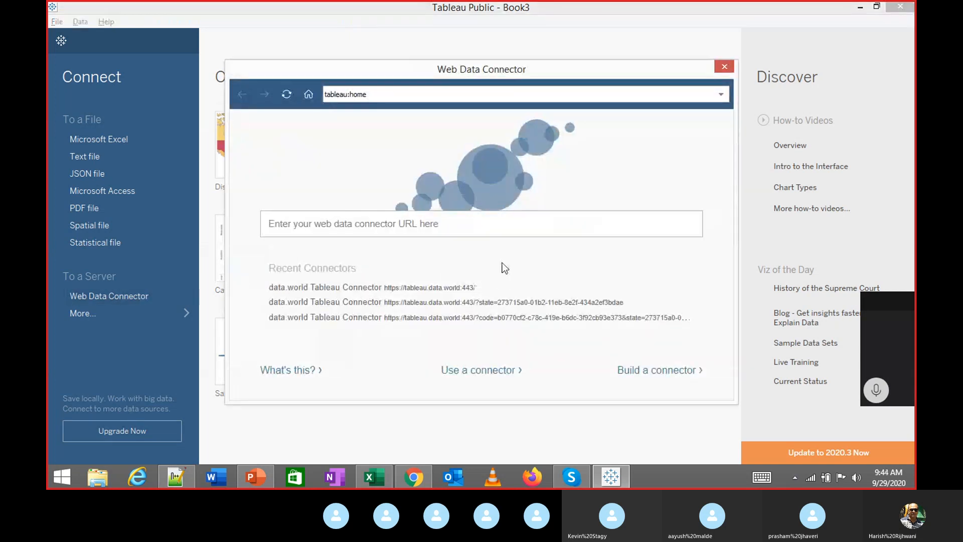
pyautogui.click(424, 288)
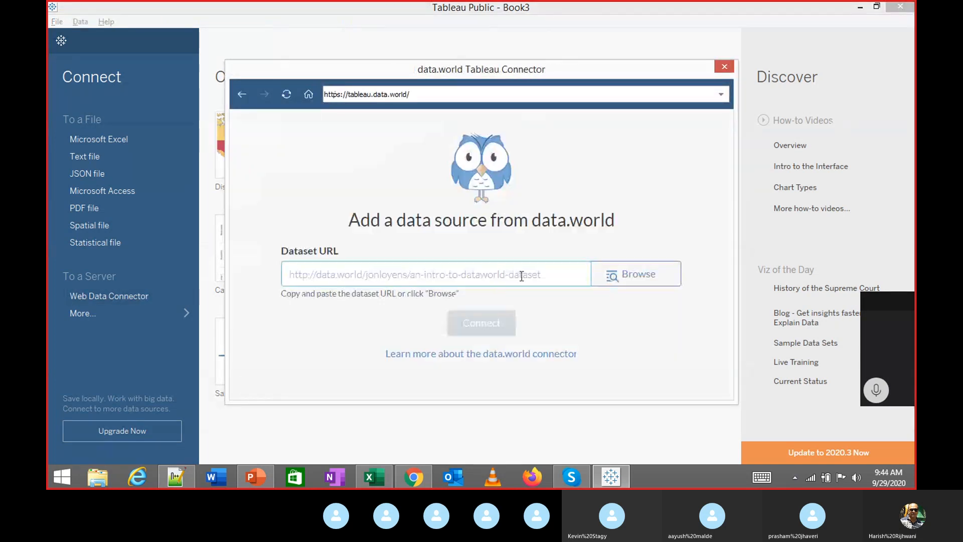
pyautogui.click(622, 275)
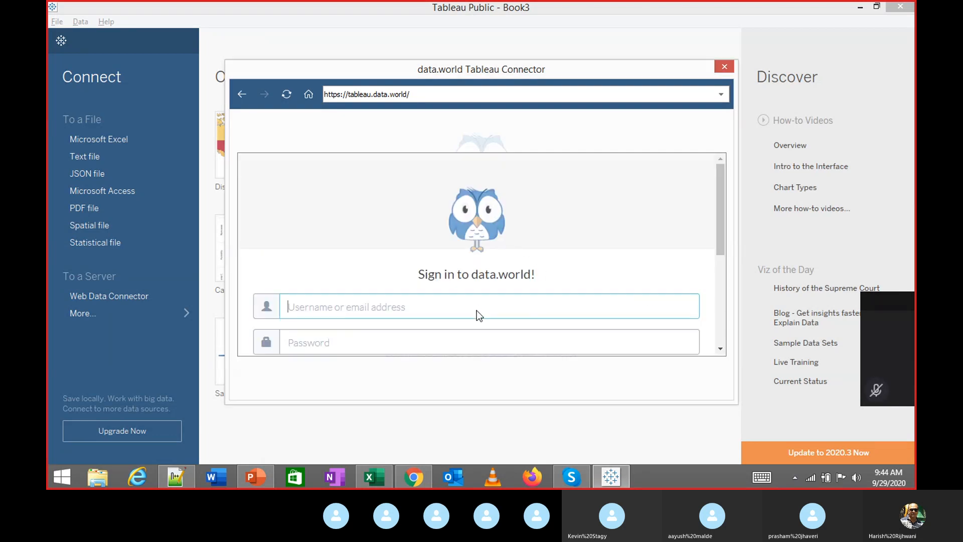
# Sign in to data.world with the account e-mail and password
pyautogui.scroll(-3, 478, 310)
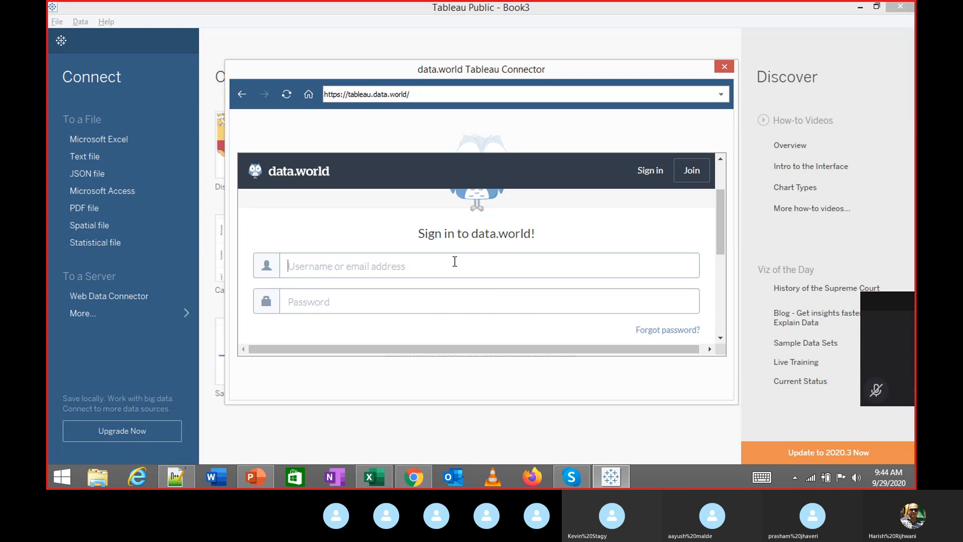
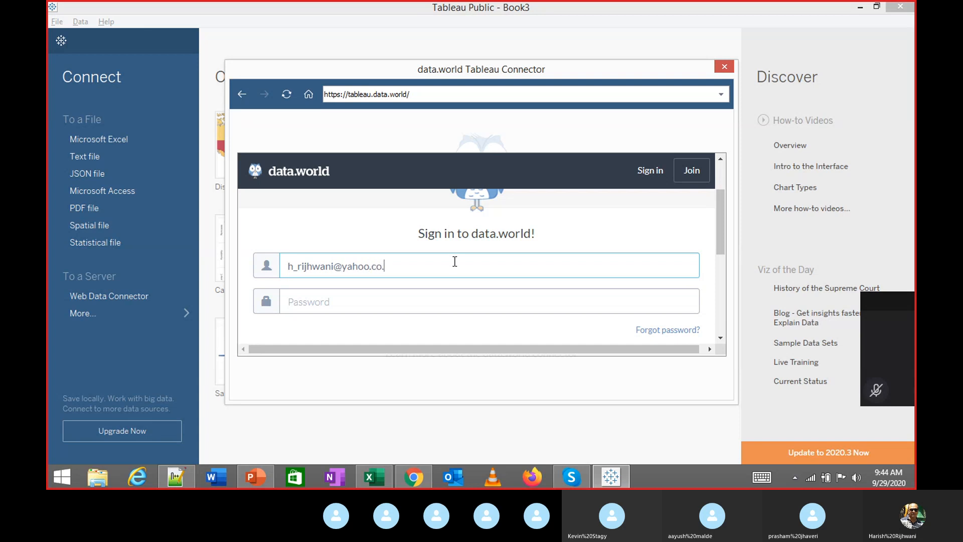
pyautogui.hotkey('ctrl', 'a')
pyautogui.press('Right')
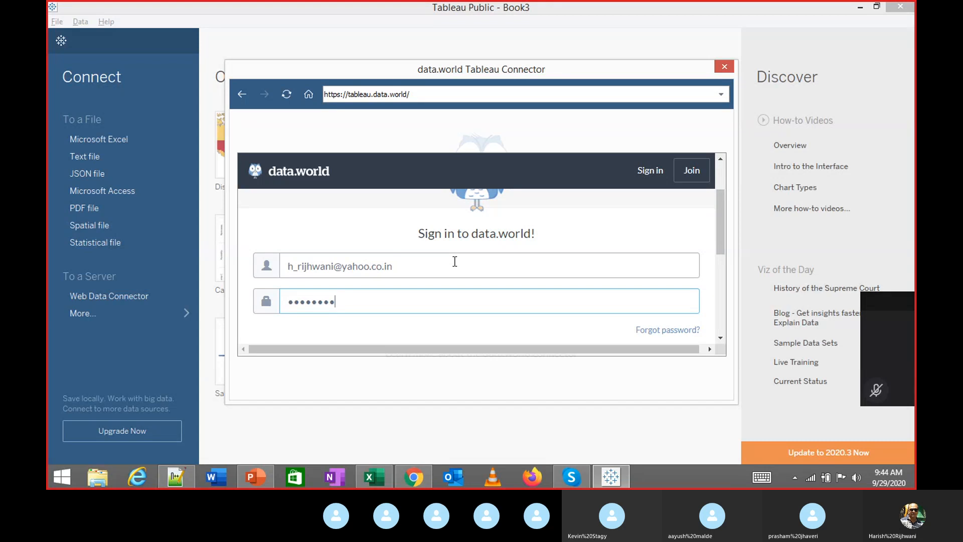
pyautogui.write('****')
pyautogui.scroll(-2, 455, 261)
pyautogui.click(488, 278)
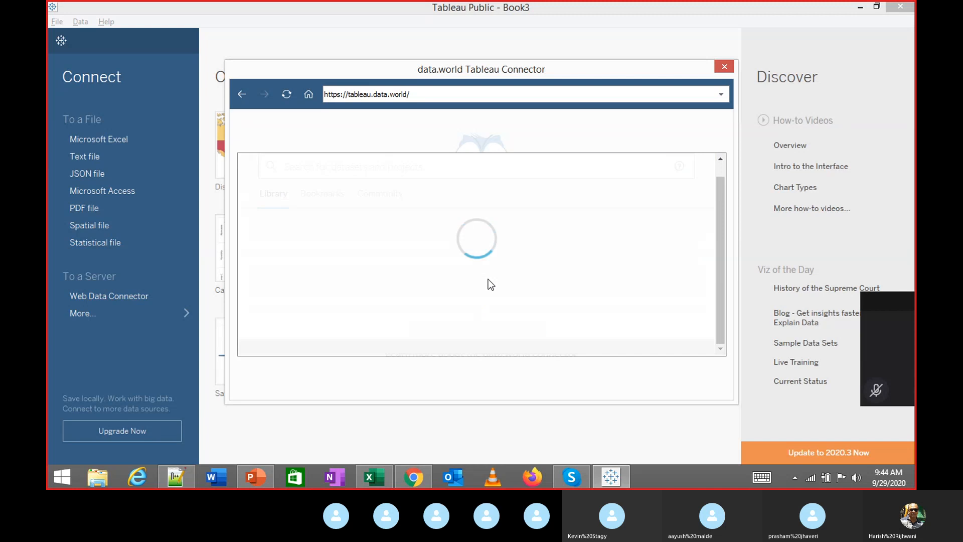
# Search the Community datasets for 'covid' and select a covid result
pyautogui.click(419, 196)
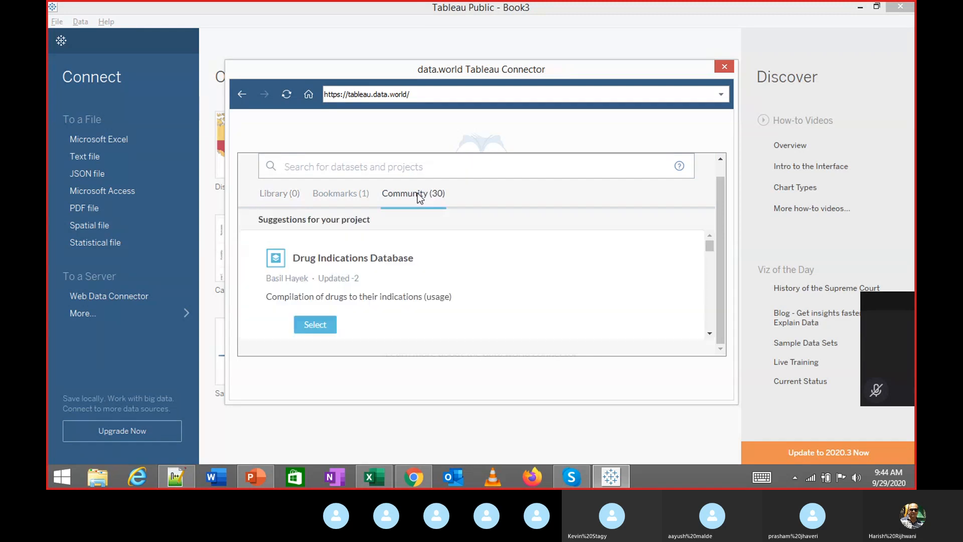
pyautogui.scroll(-3, 402, 269)
pyautogui.scroll(-5, 430, 262)
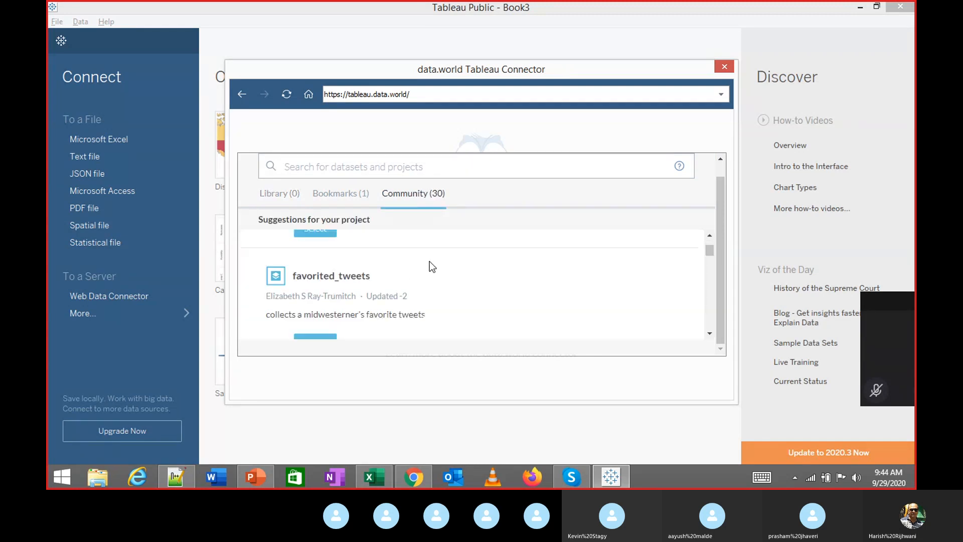
pyautogui.scroll(-8, 429, 260)
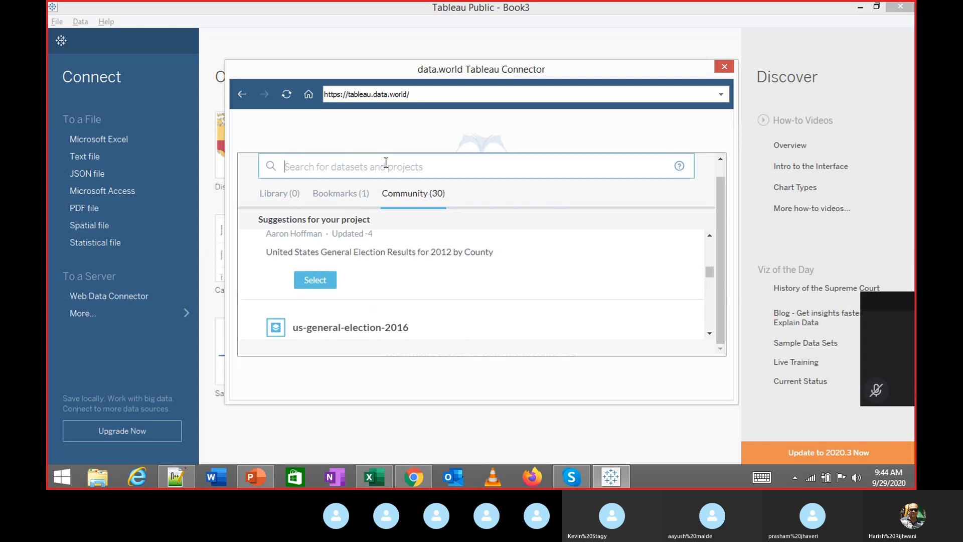
pyautogui.write('covod')
pyautogui.press('BackSpace')
pyautogui.press('BackSpace')
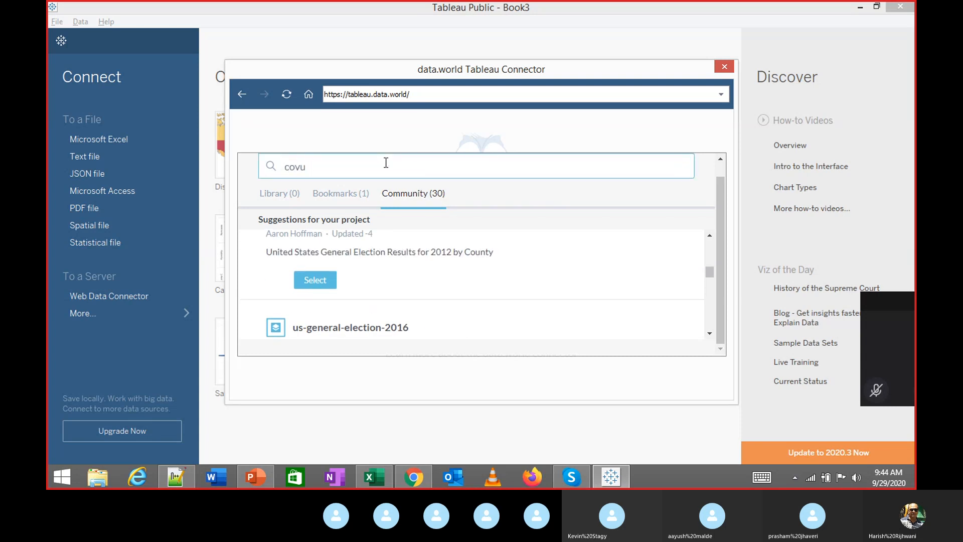
pyautogui.write('id')
pyautogui.scroll(1, 532, 189)
pyautogui.scroll(-1, 479, 186)
pyautogui.press('Return')
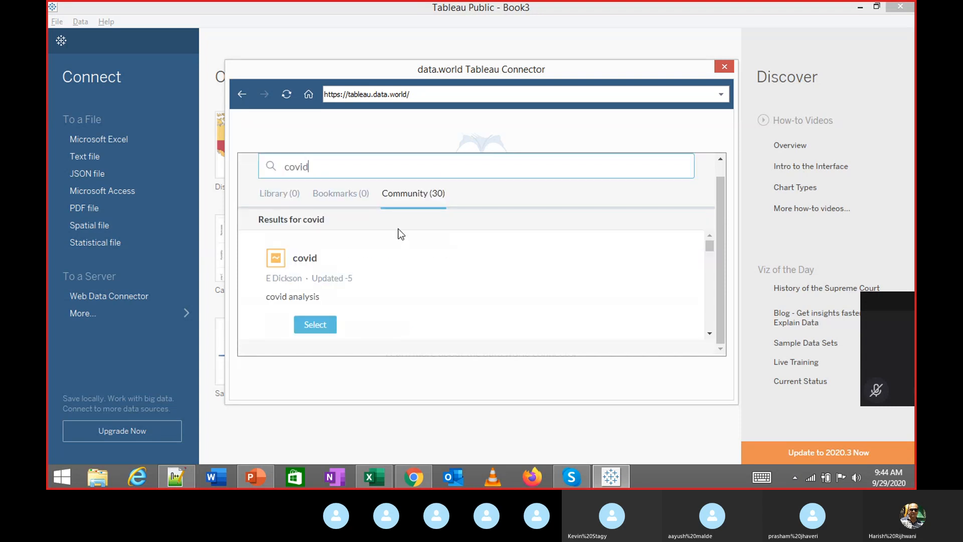
pyautogui.click(327, 324)
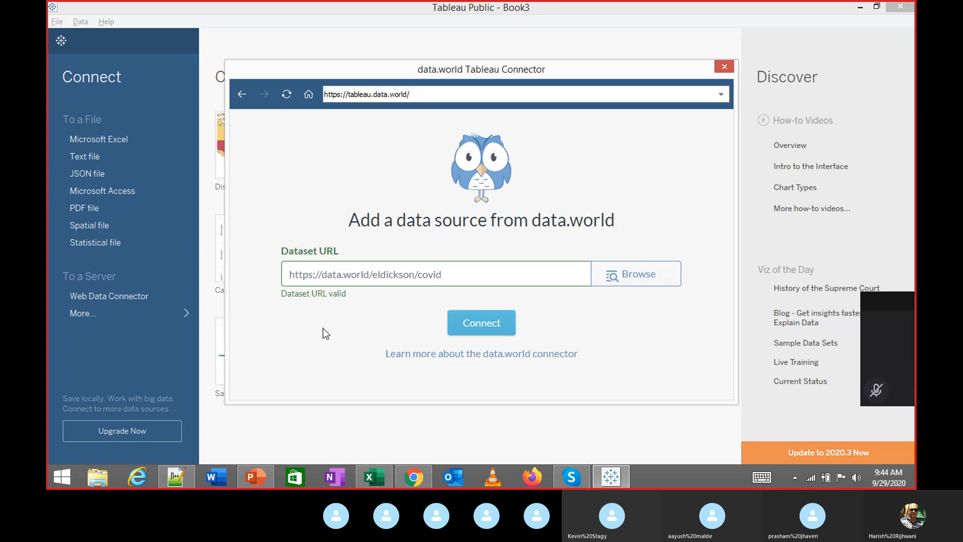
# Connect to the eldickson/covid dataset so its five tables load on the Data Source page
pyautogui.click(477, 322)
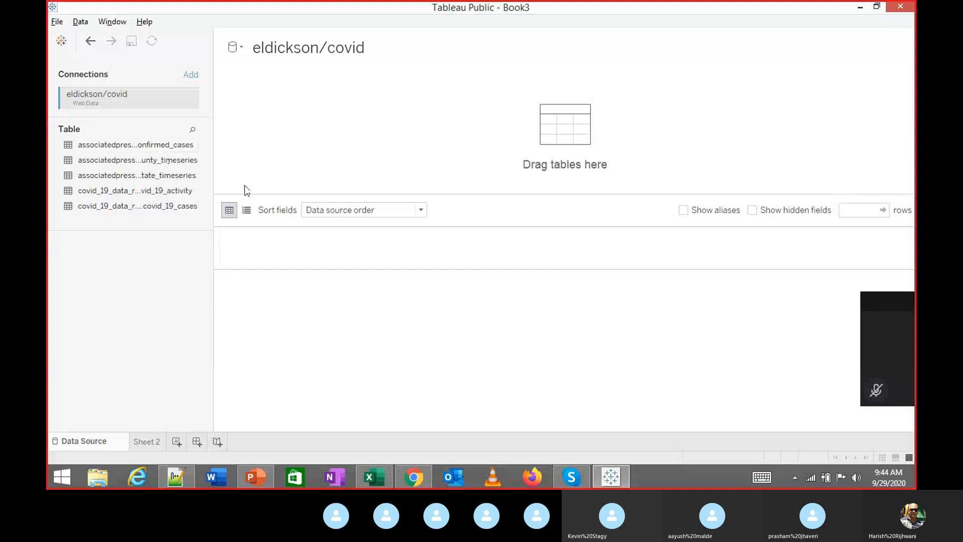
pyautogui.click(876, 390)
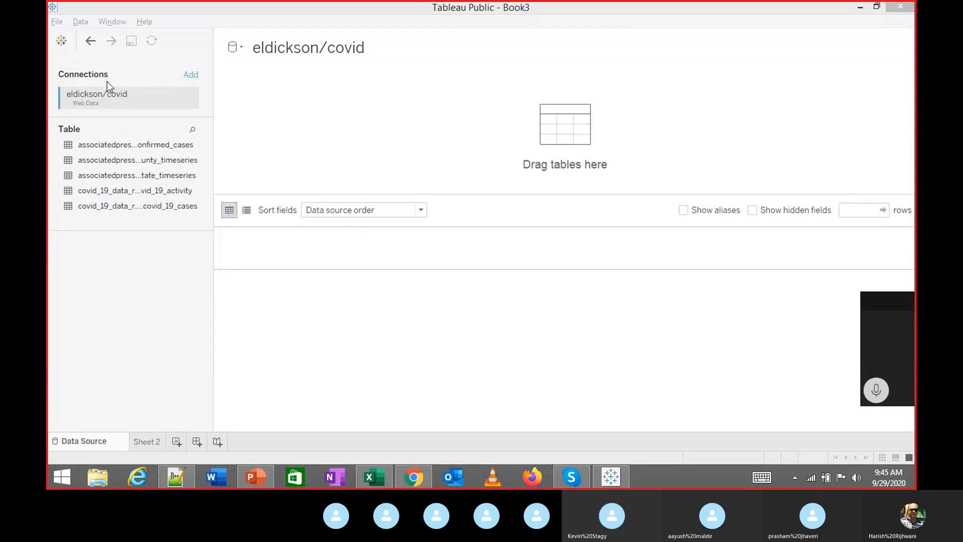
# Reopen the data.world connector via Edit Connection on the covid source and browse
pyautogui.rightClick(91, 100)
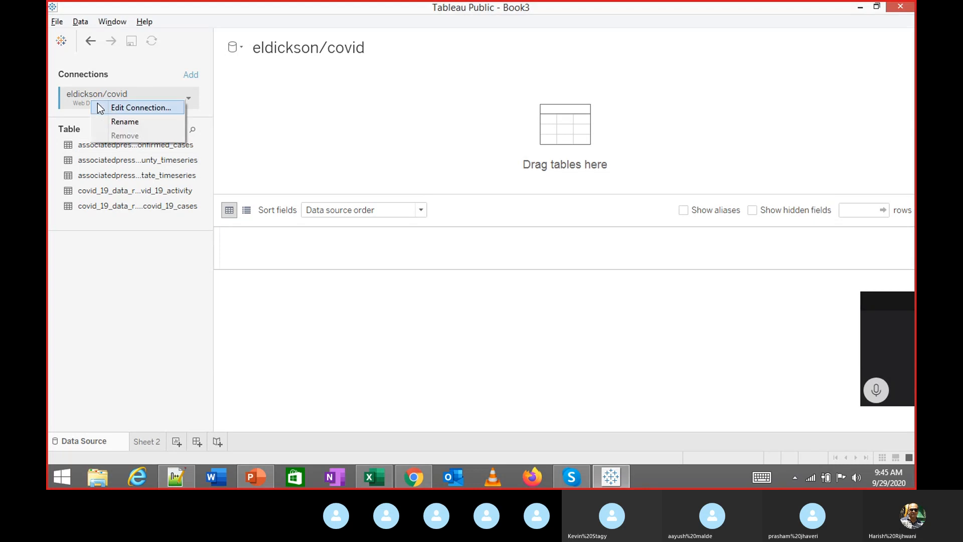
pyautogui.click(99, 107)
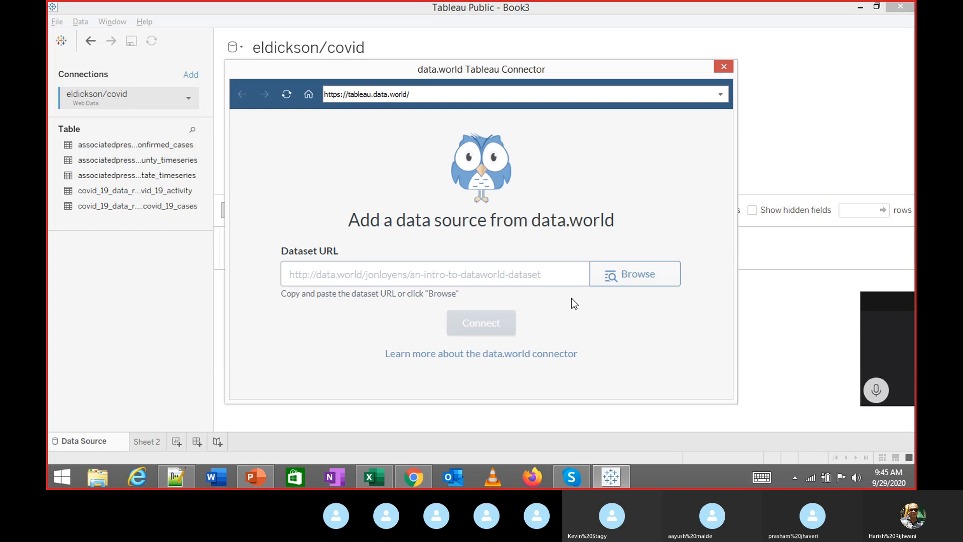
pyautogui.click(631, 276)
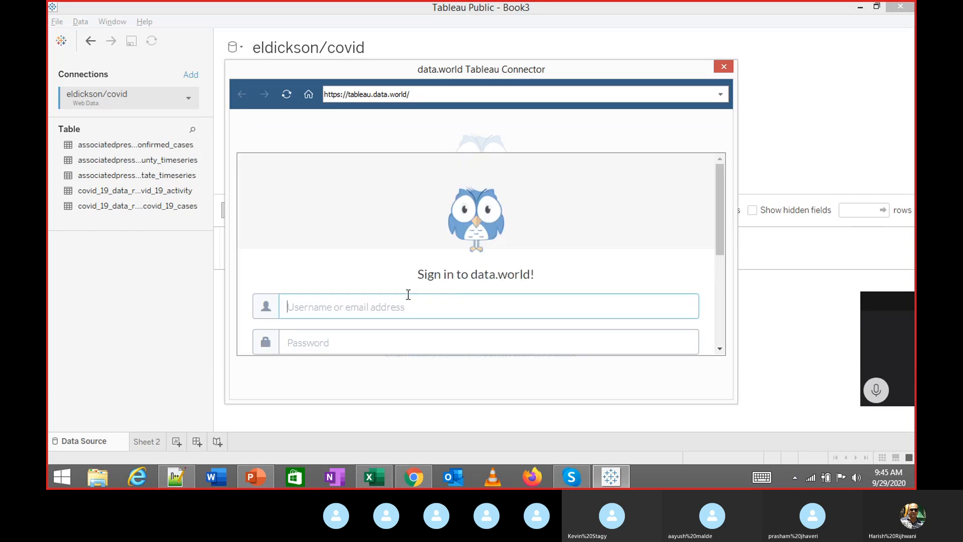
# Sign in to data.world again with the account username and password
pyautogui.scroll(-3, 408, 294)
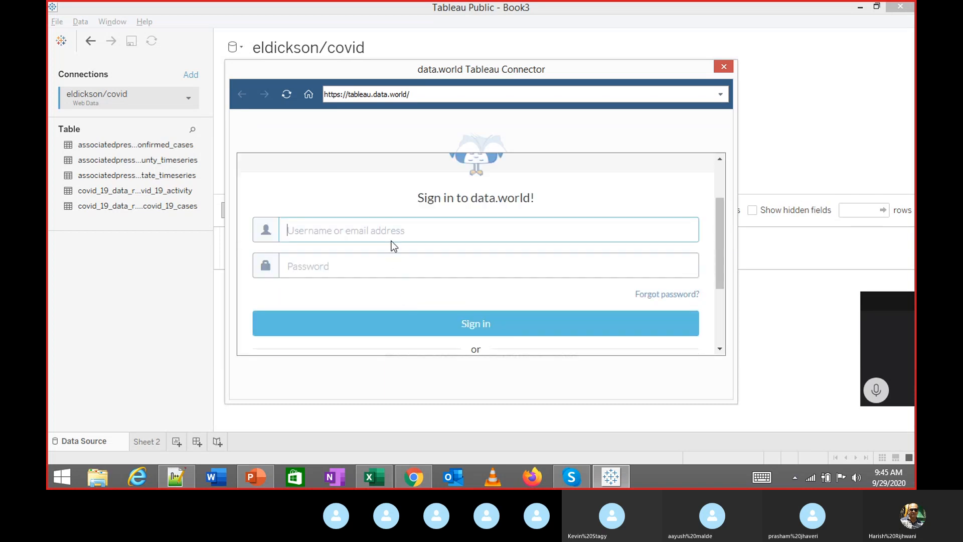
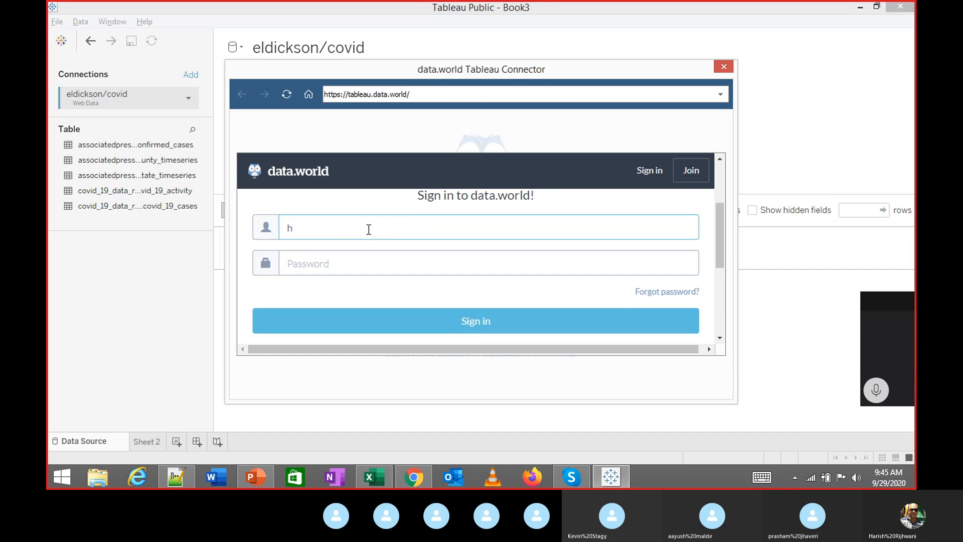
pyautogui.press('Tab')
pyautogui.hotkey('shift', 'Tab')
pyautogui.press('Right')
pyautogui.press('Tab')
pyautogui.write('********')
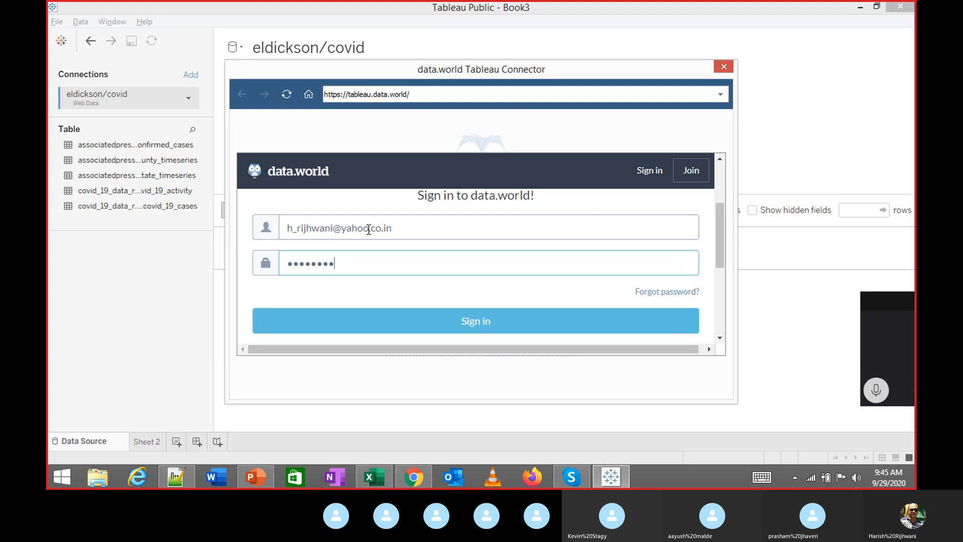
pyautogui.write('****')
pyautogui.press('Return')
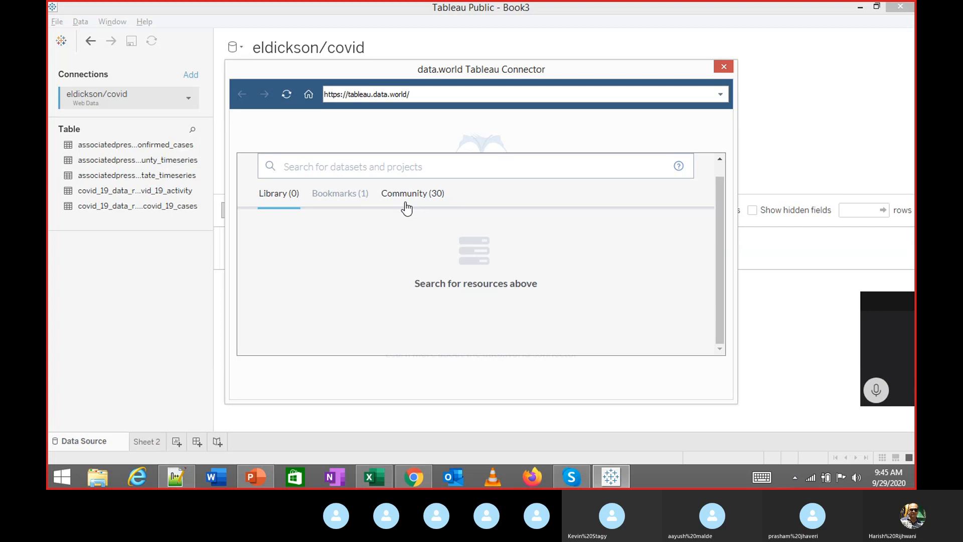
# Choose the Crop-wise and state-wise land holdings in India community dataset and connect to it
pyautogui.click(406, 207)
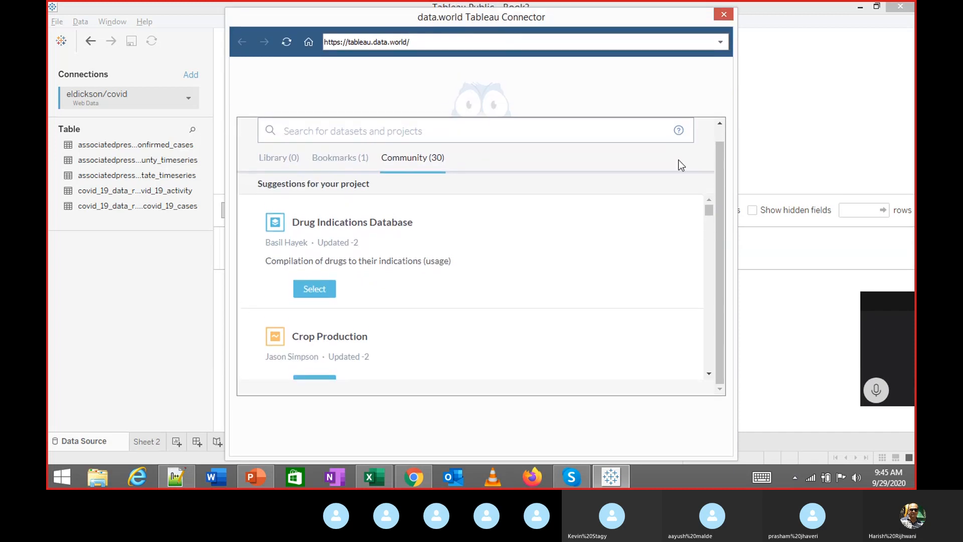
pyautogui.moveTo(737, 203); pyautogui.dragTo(867, 205)
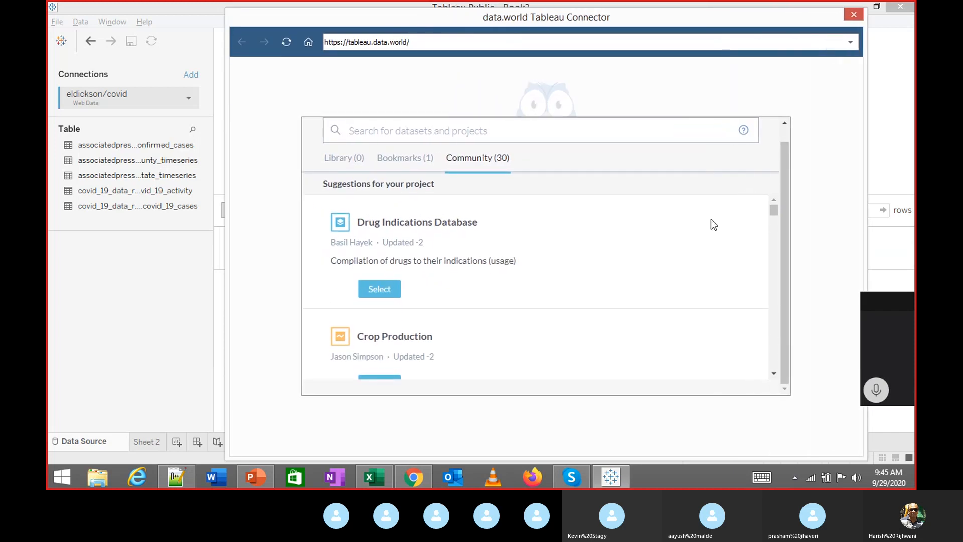
pyautogui.scroll(-2, 498, 230)
pyautogui.scroll(-3, 447, 267)
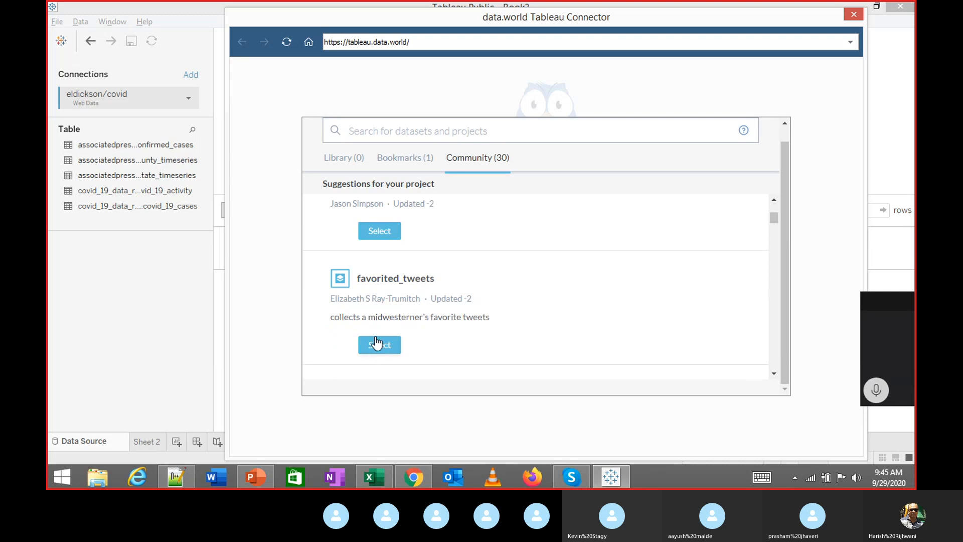
pyautogui.scroll(-1, 397, 333)
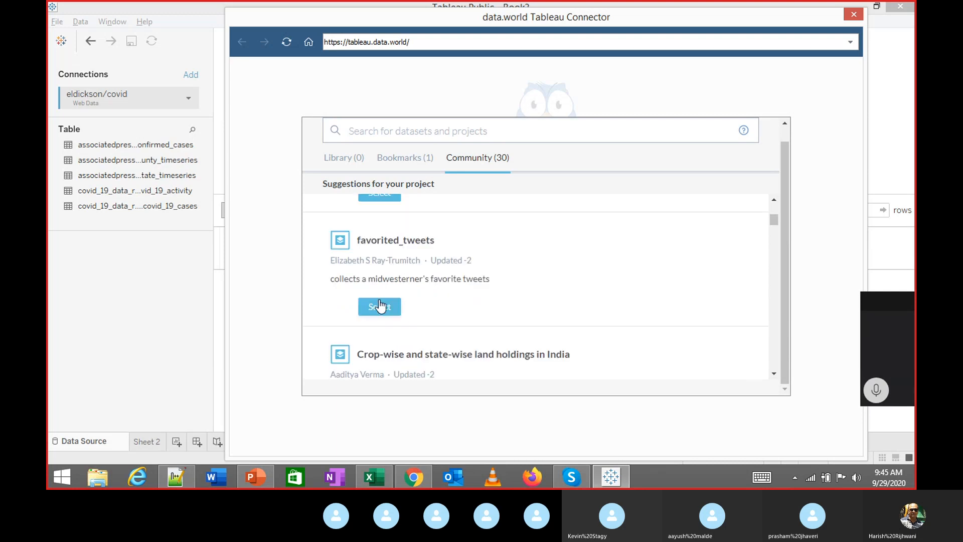
pyautogui.scroll(-1, 380, 306)
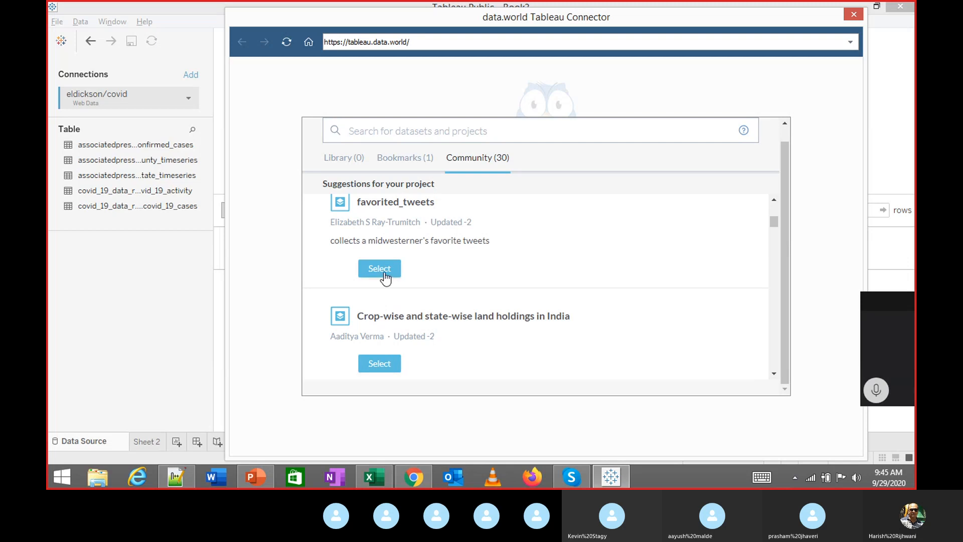
pyautogui.click(385, 365)
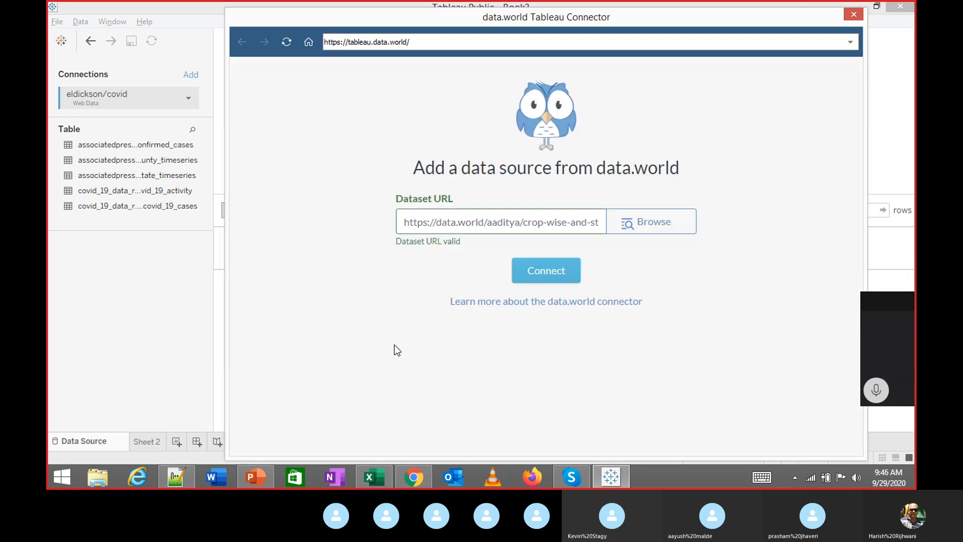
pyautogui.click(551, 274)
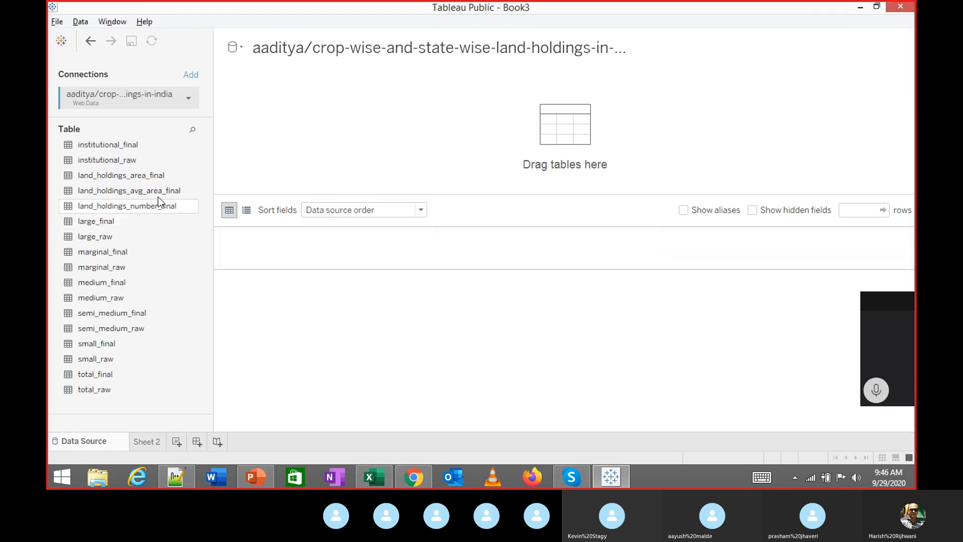
# Preview the small_final table's crop, state and hectare rows, then remove it from the canvas
pyautogui.doubleClick(113, 341)
pyautogui.click(533, 335)
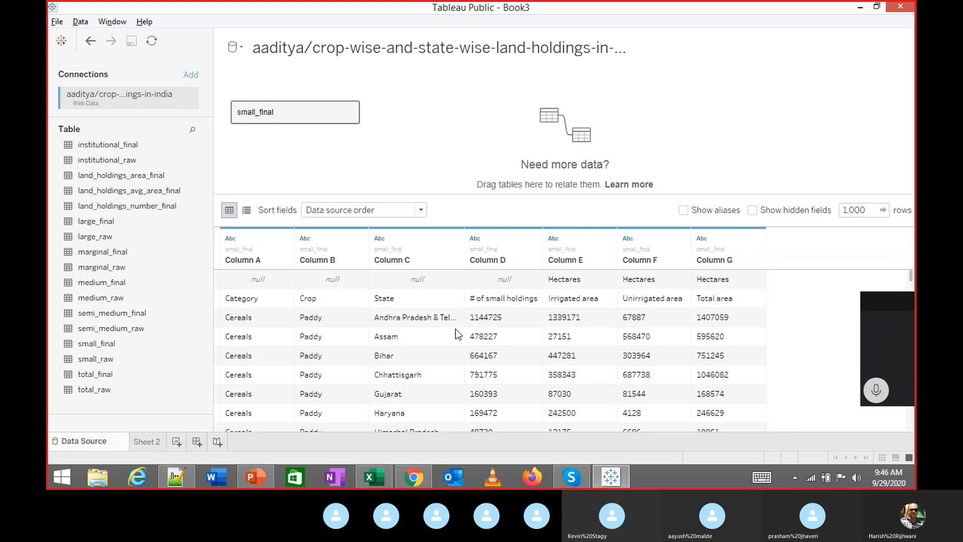
pyautogui.scroll(-2, 481, 316)
pyautogui.scroll(-20, 481, 316)
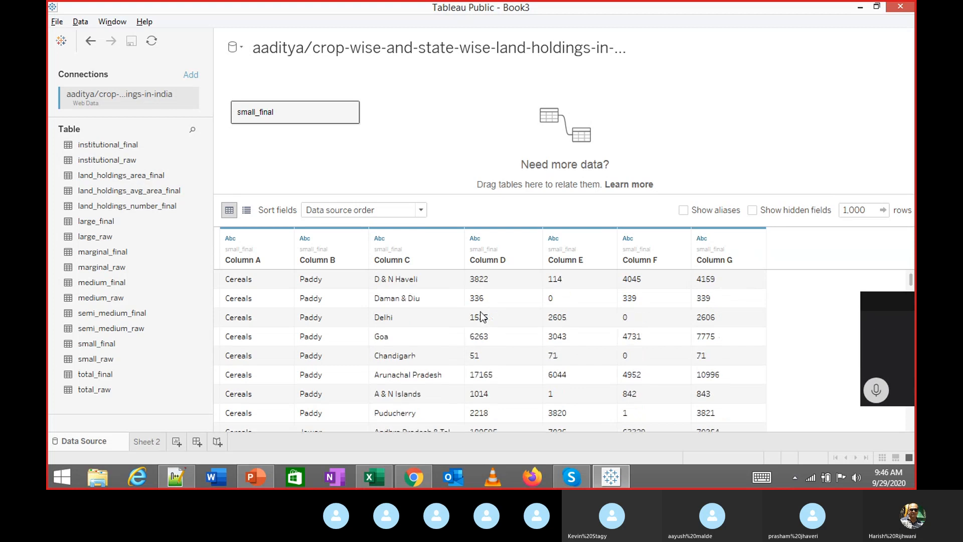
pyautogui.scroll(20, 366, 326)
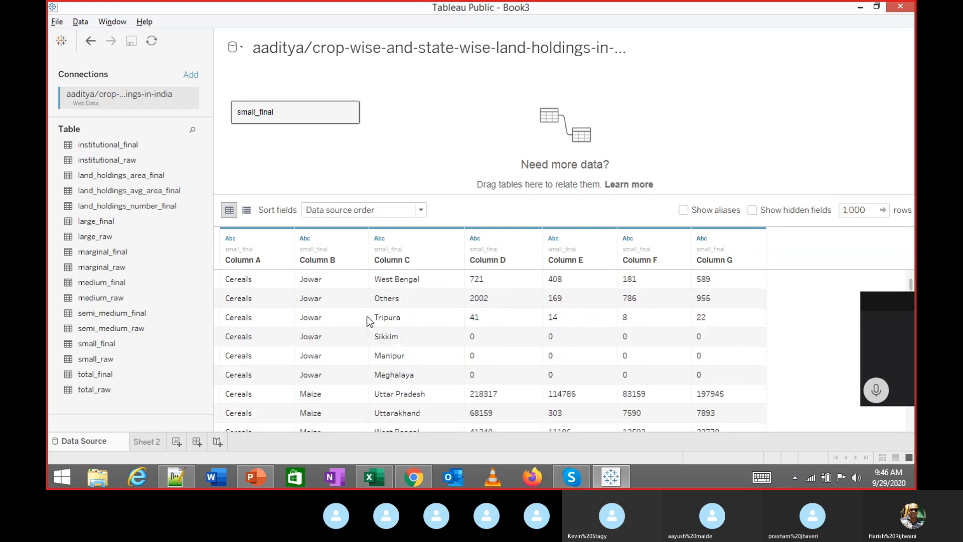
pyautogui.scroll(5, 367, 319)
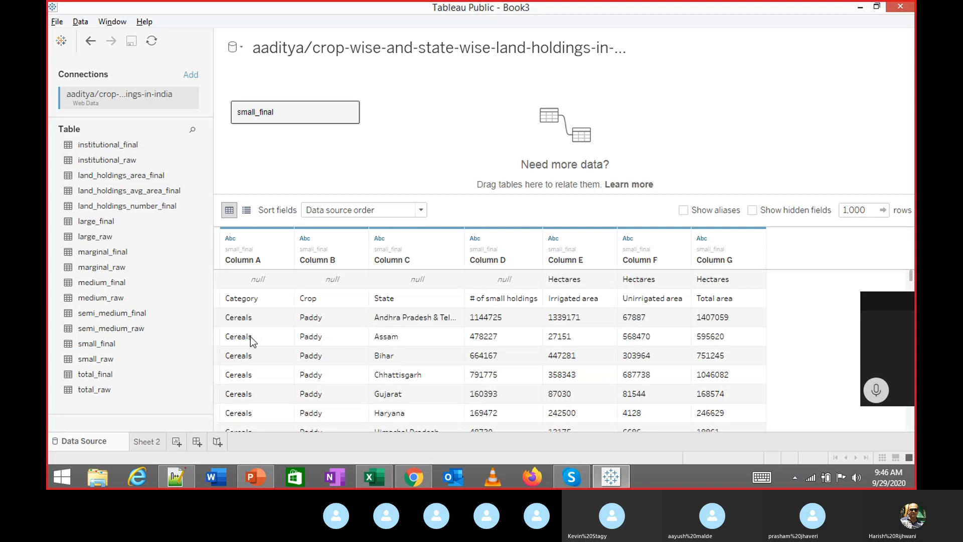
pyautogui.click(257, 280)
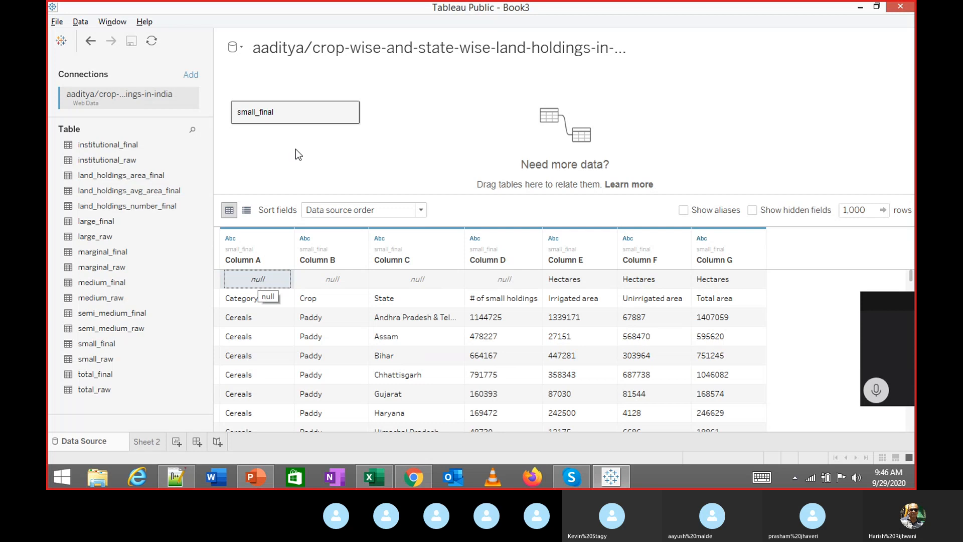
pyautogui.moveTo(289, 112); pyautogui.dragTo(105, 305)
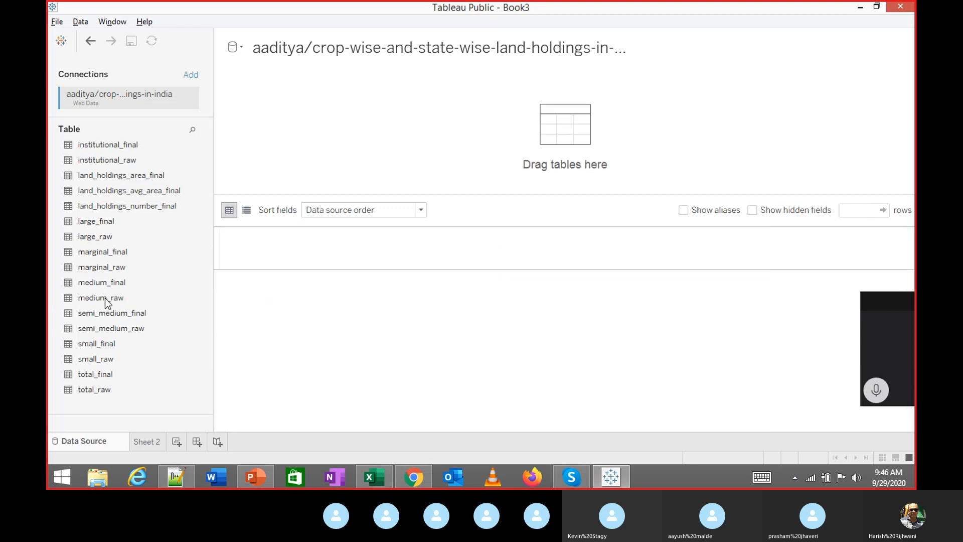
# Add medium_raw to the canvas, load its rows, and keep fields in data source order
pyautogui.doubleClick(105, 298)
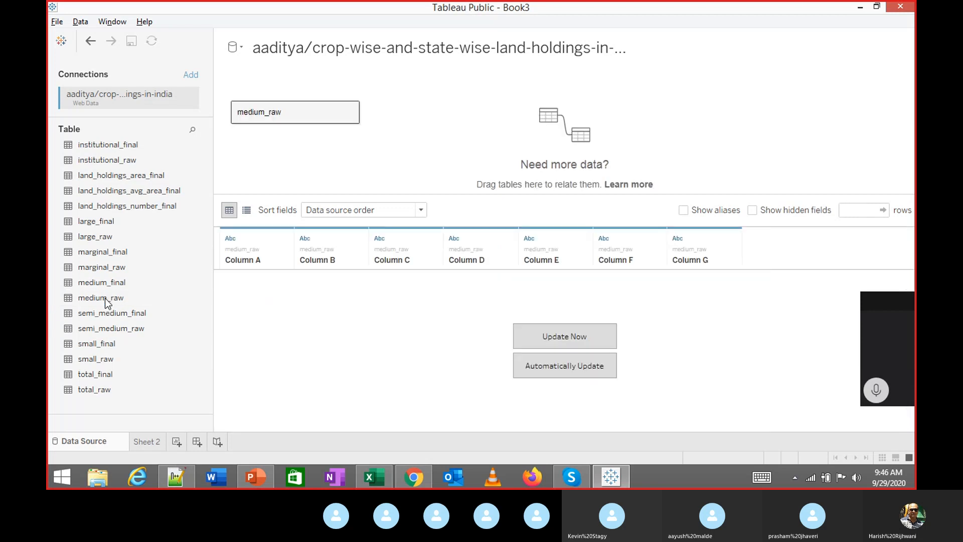
pyautogui.click(552, 330)
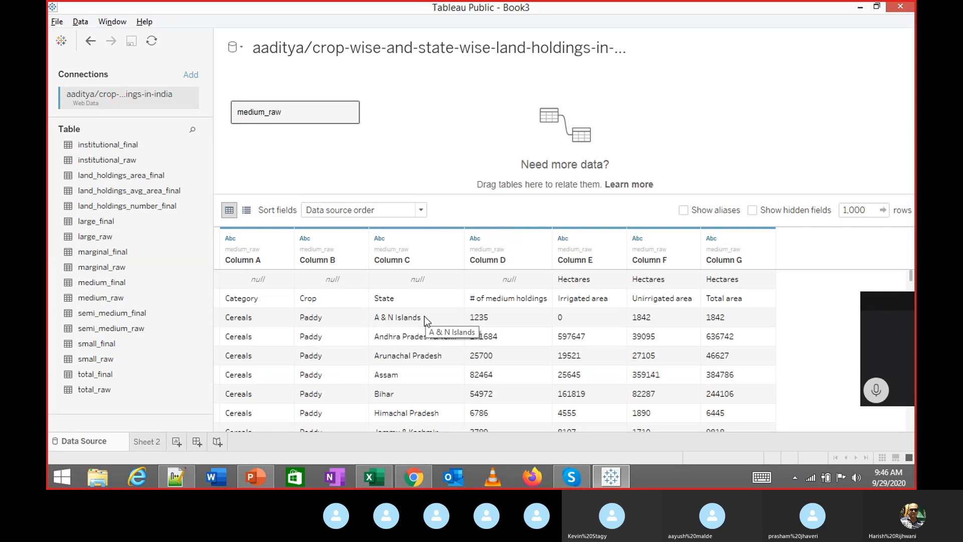
pyautogui.click(419, 211)
pyautogui.click(400, 171)
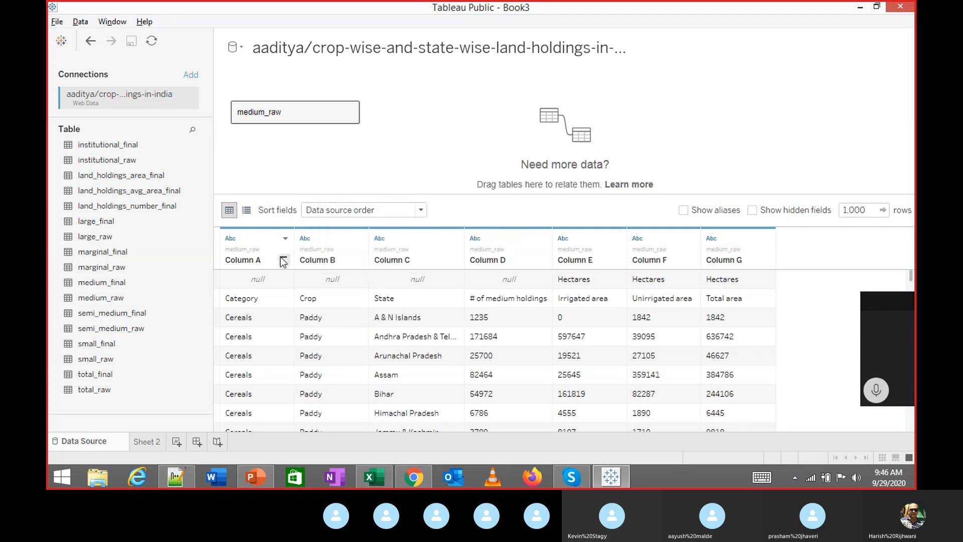
pyautogui.click(285, 239)
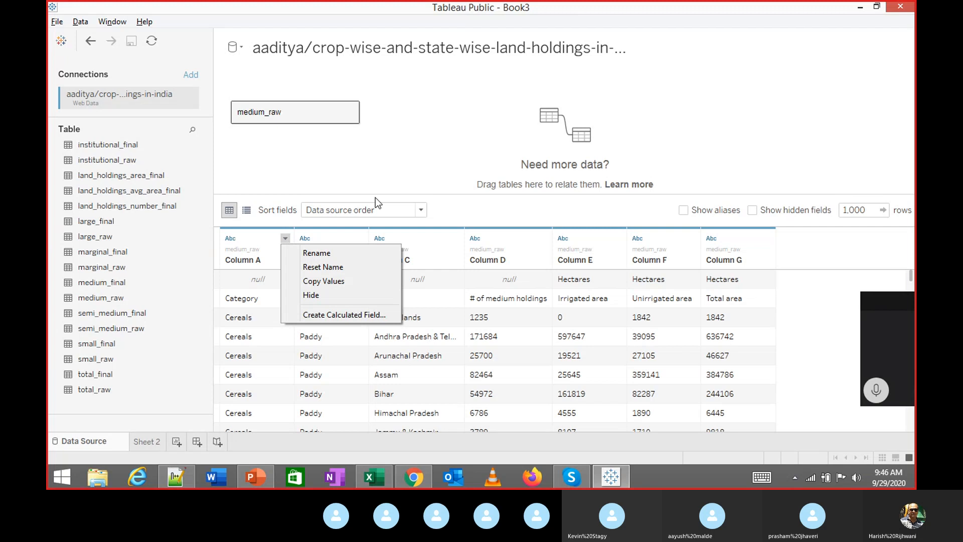
pyautogui.click(406, 158)
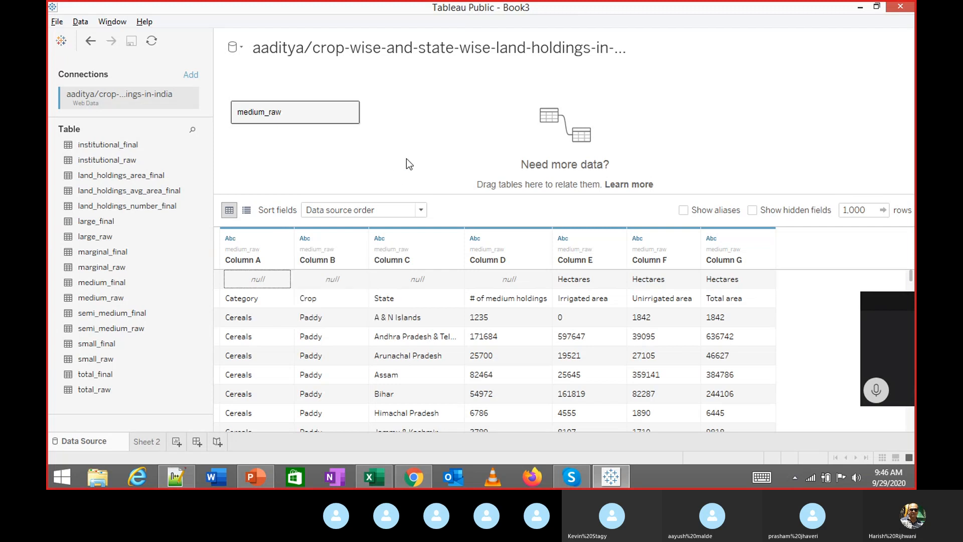
# Inspect medium_raw's header rows, then replace it on the canvas with land_holdings_number_final
pyautogui.moveTo(258, 297); pyautogui.dragTo(727, 299)
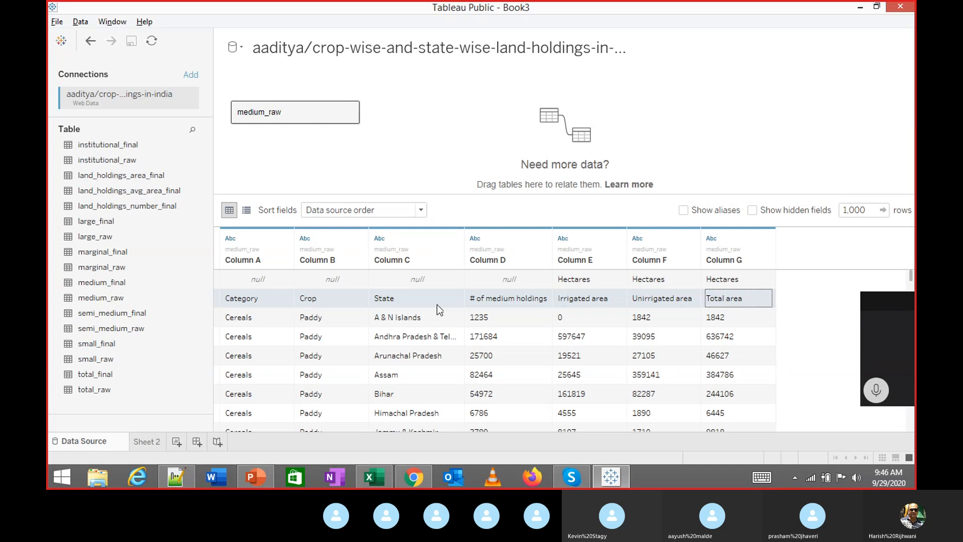
pyautogui.moveTo(248, 278); pyautogui.dragTo(744, 298)
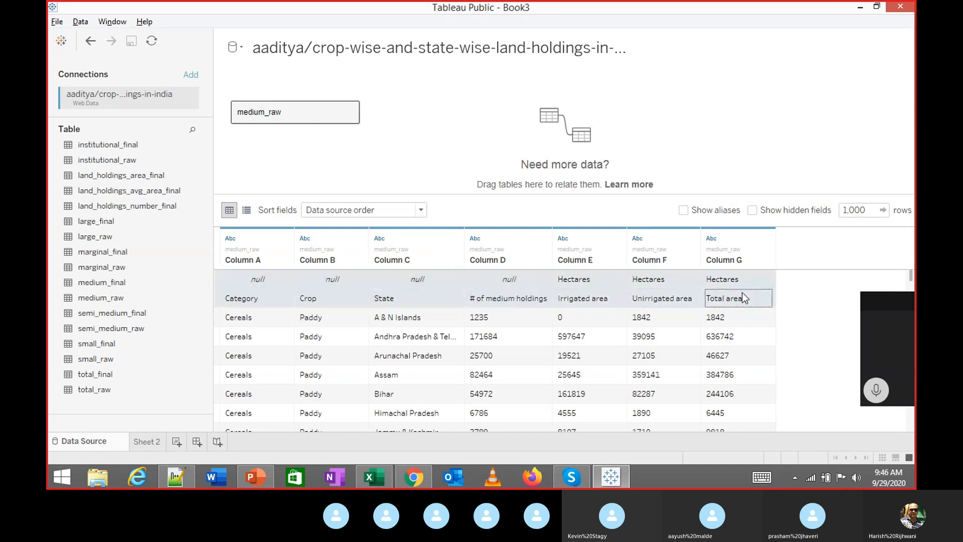
pyautogui.rightClick(246, 285)
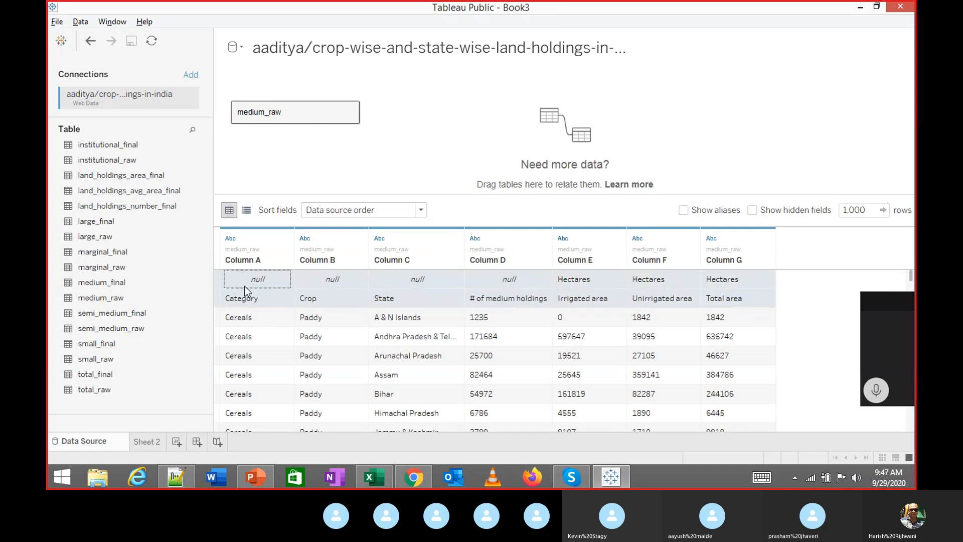
pyautogui.click(275, 296)
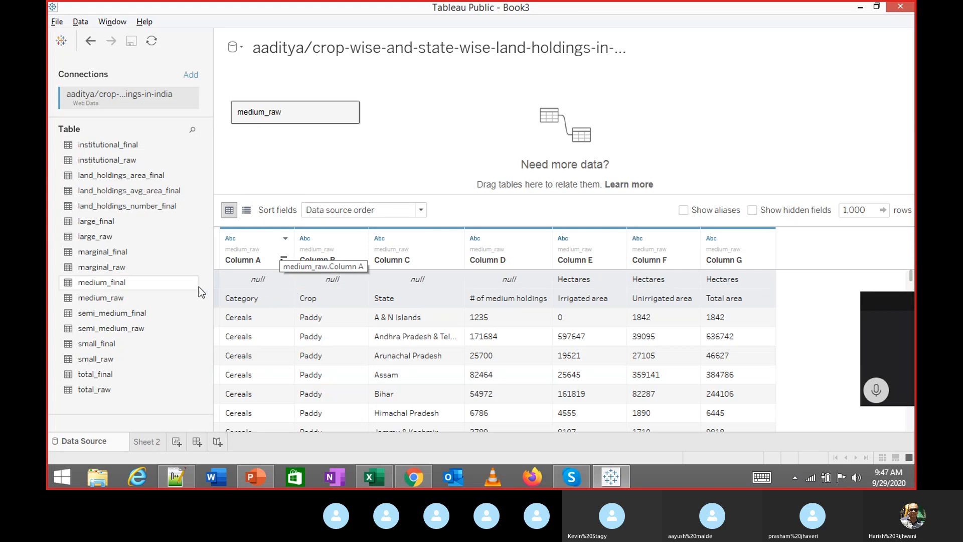
pyautogui.moveTo(261, 118); pyautogui.dragTo(115, 238)
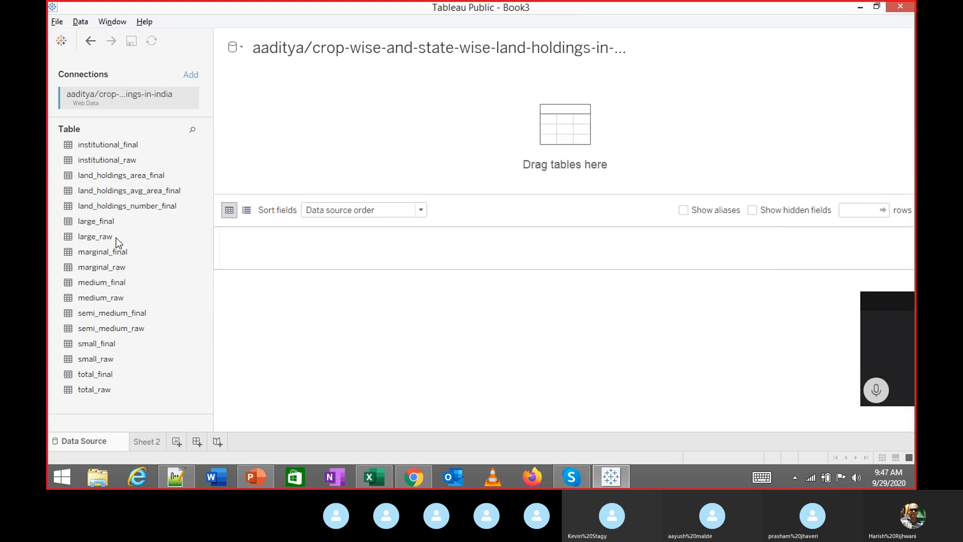
pyautogui.doubleClick(107, 208)
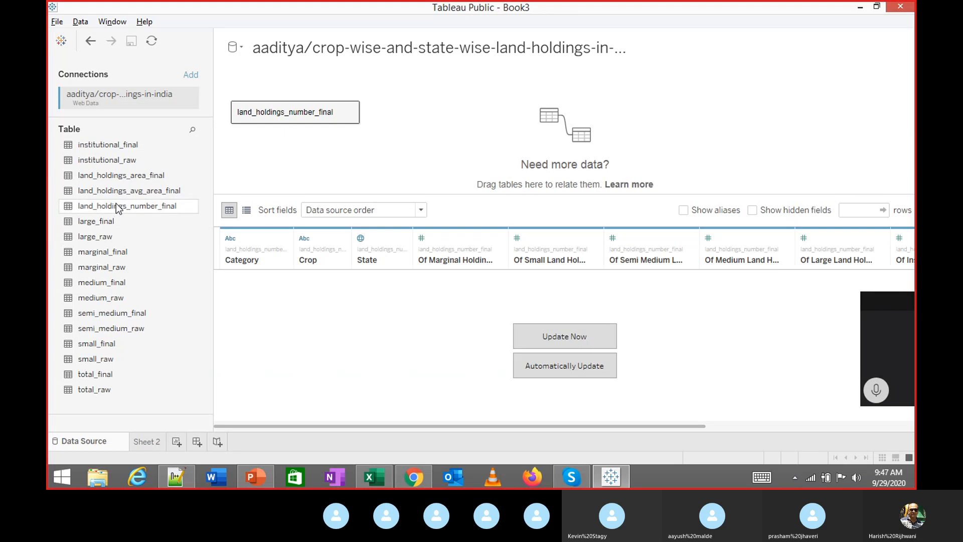
# Load the land_holdings_number_final rows with Update Now
pyautogui.click(571, 344)
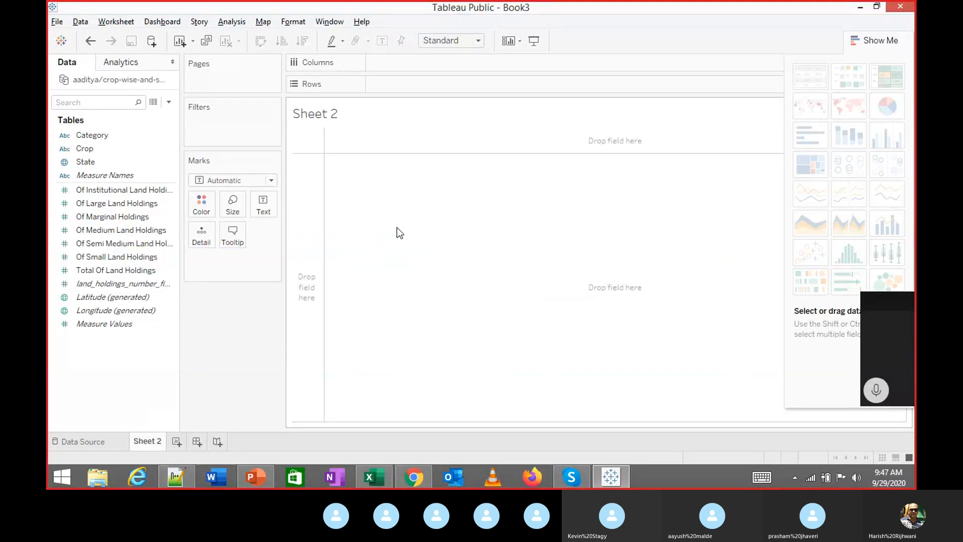
# Plot the State field as a symbol map and hide the Show Me panel
pyautogui.click(103, 162)
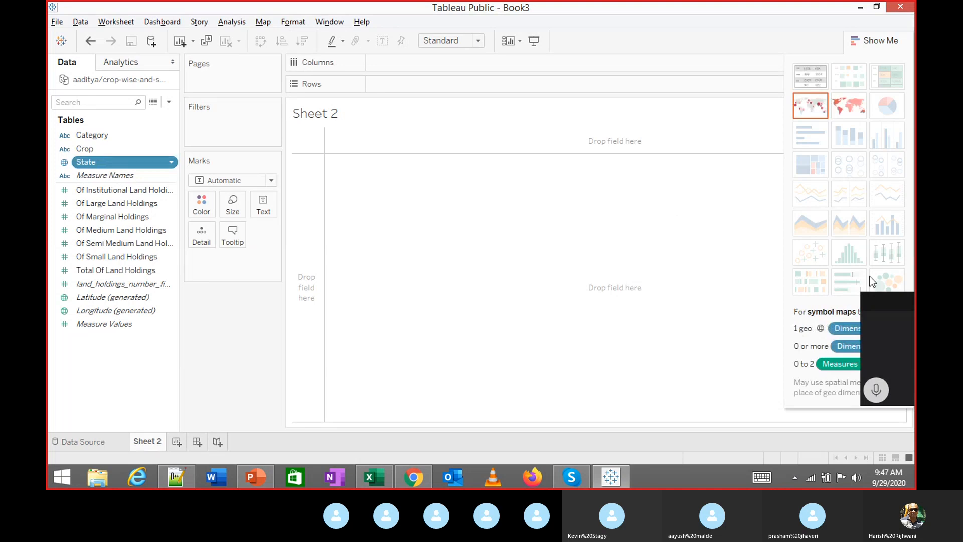
pyautogui.click(810, 105)
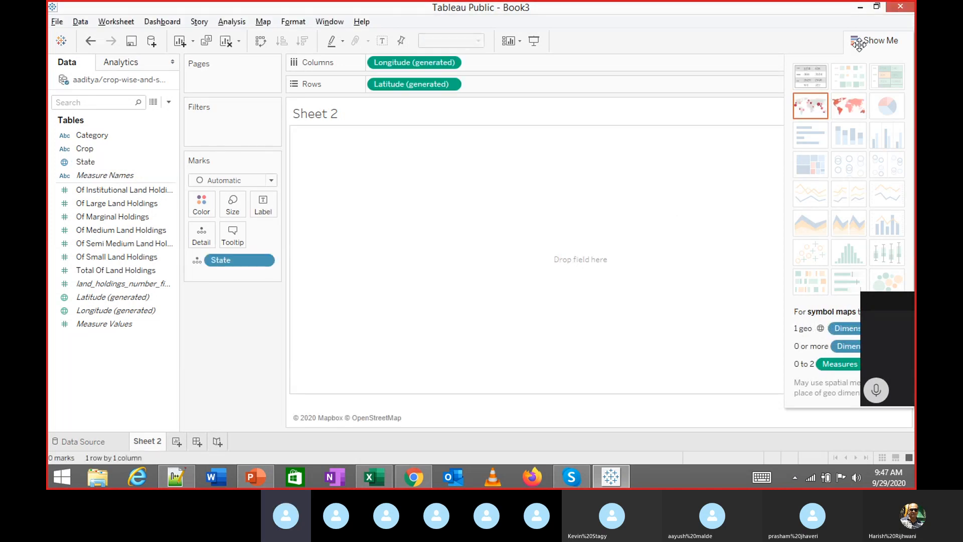
pyautogui.click(863, 42)
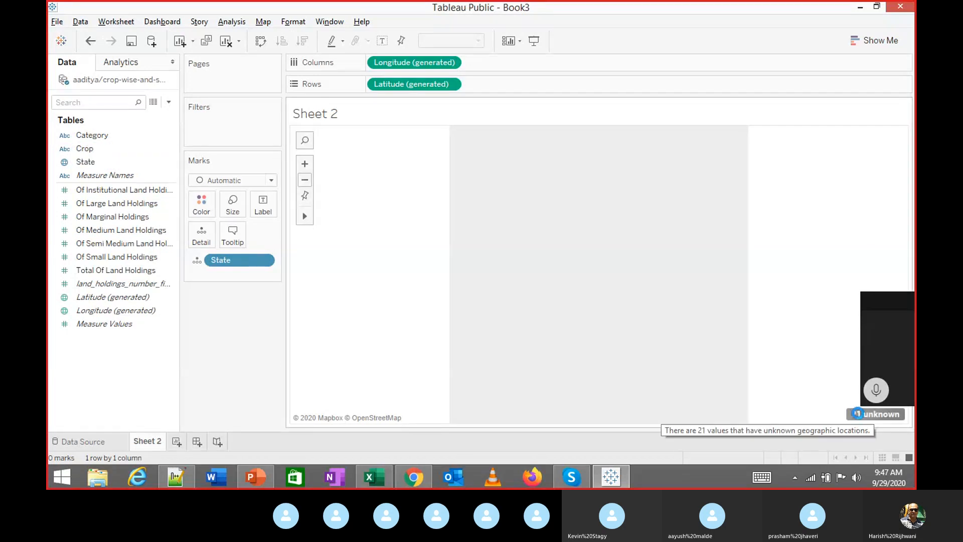
# Edit the 21 unknown locations, fixing Country/Region to India
pyautogui.click(859, 415)
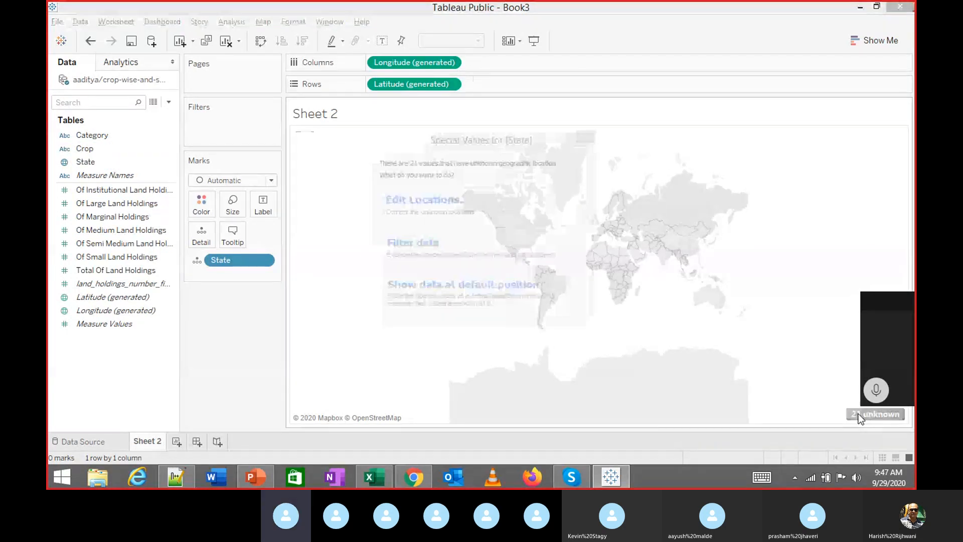
pyautogui.click(435, 197)
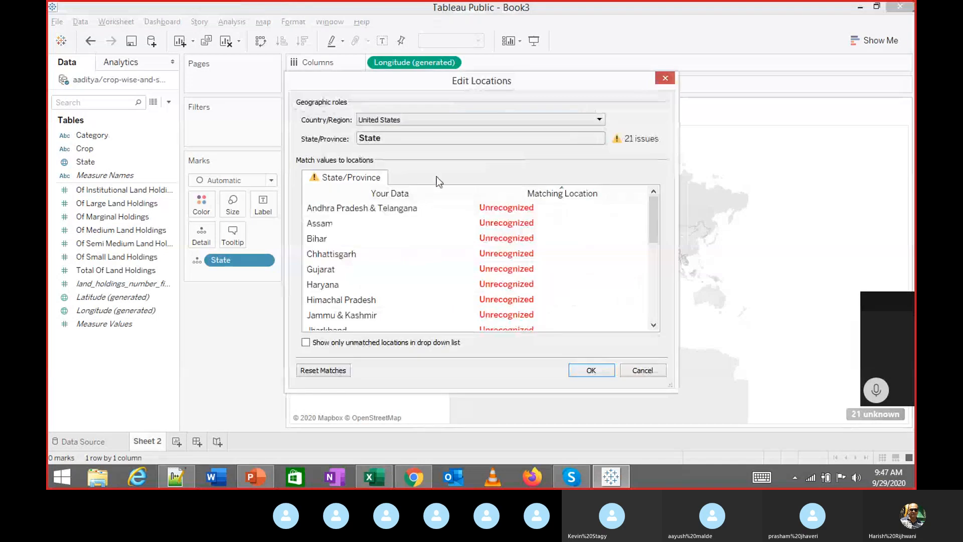
pyautogui.click(386, 125)
pyautogui.click(456, 161)
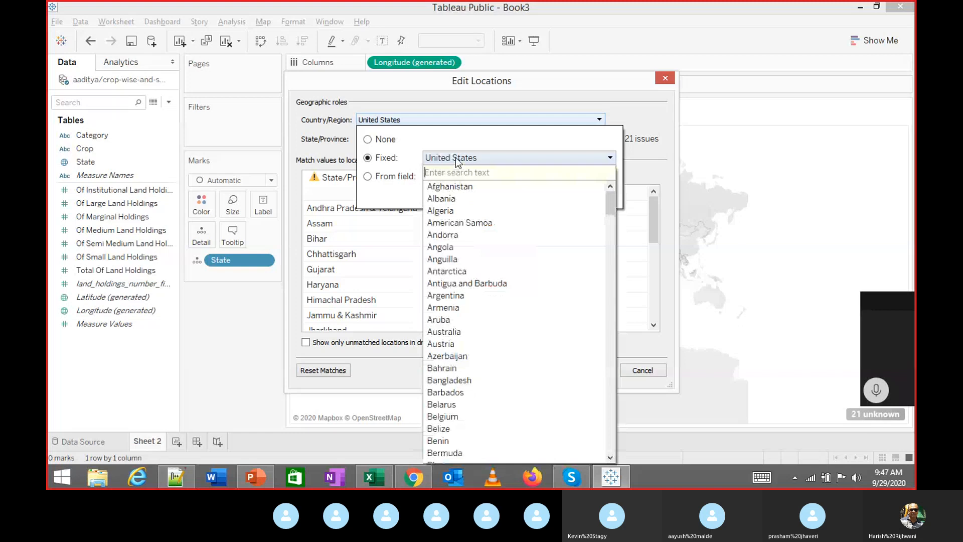
pyautogui.write('ind')
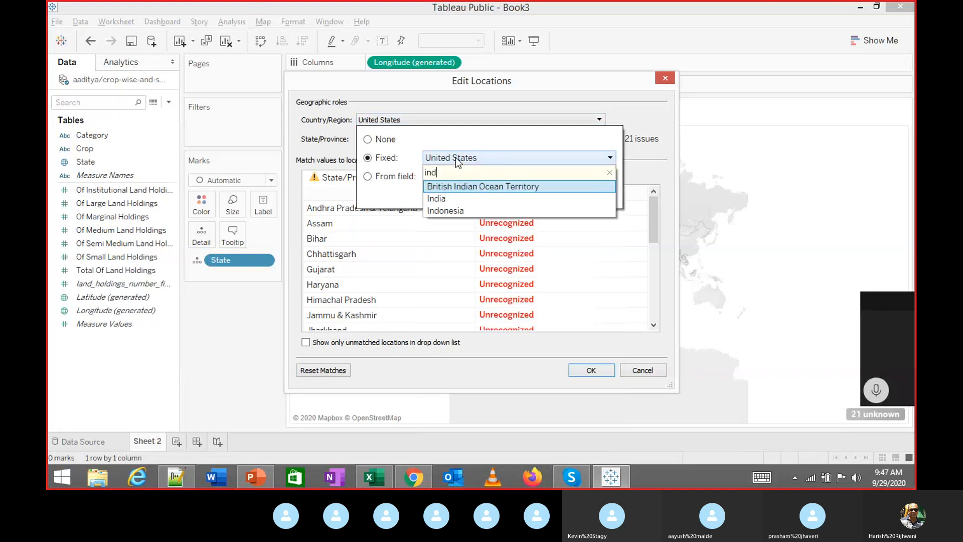
pyautogui.press('Down')
pyautogui.press('Return')
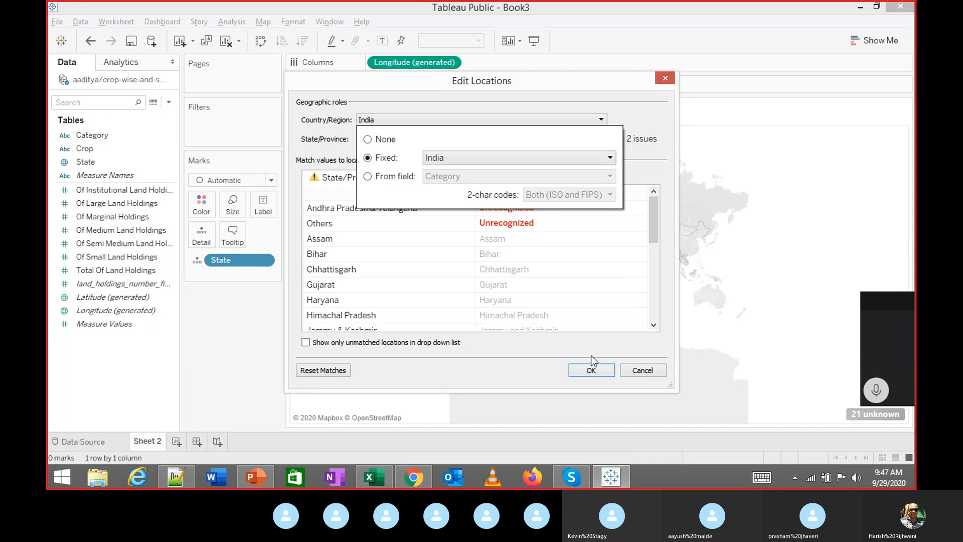
pyautogui.click(580, 374)
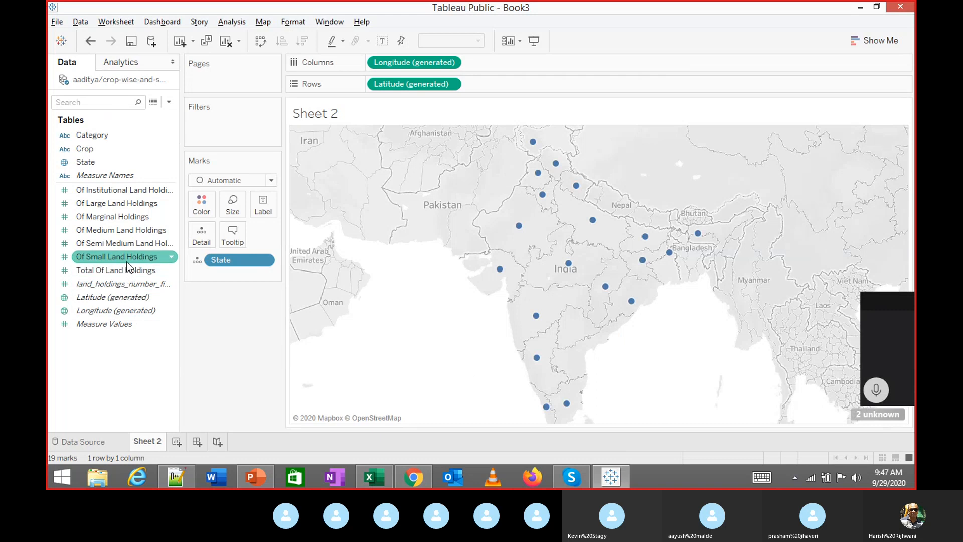
# Shade the states by total land holdings, decline adding Crop to the map, then put Crop on Filters
pyautogui.moveTo(128, 269); pyautogui.dragTo(206, 232)
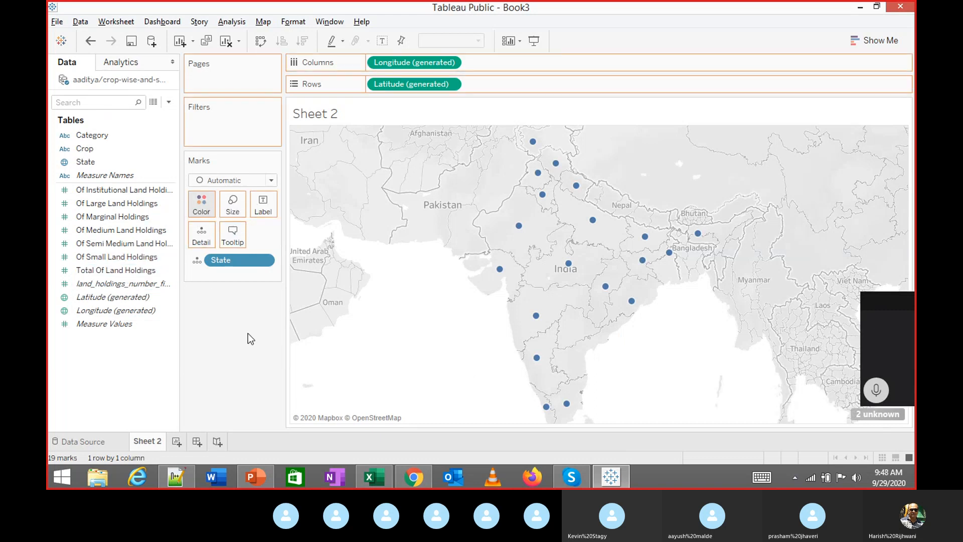
pyautogui.moveTo(248, 334); pyautogui.dragTo(250, 332)
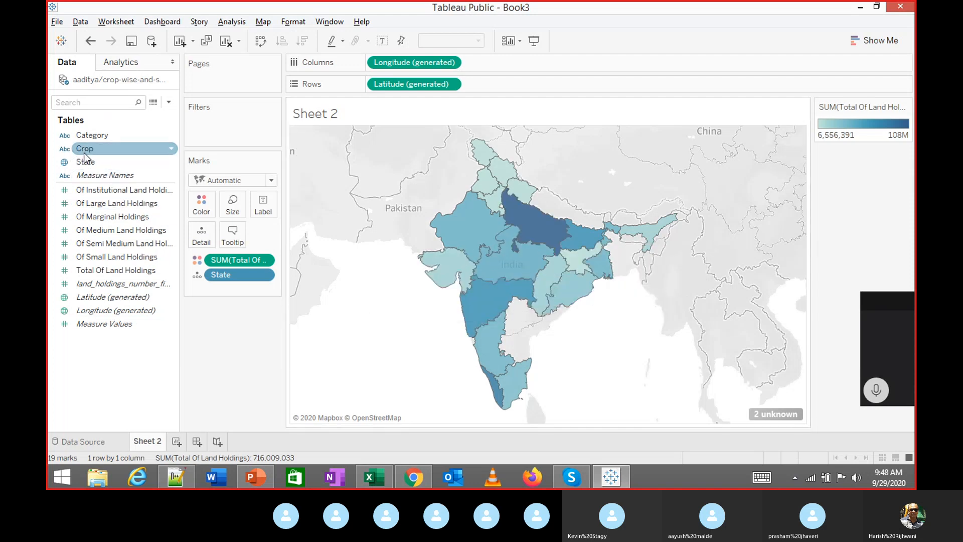
pyautogui.moveTo(83, 149); pyautogui.dragTo(195, 207)
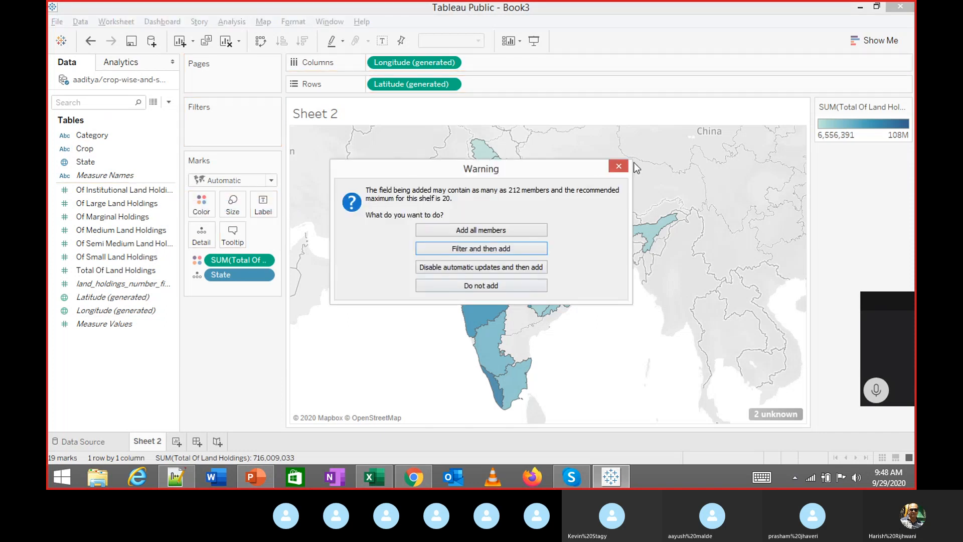
pyautogui.click(619, 166)
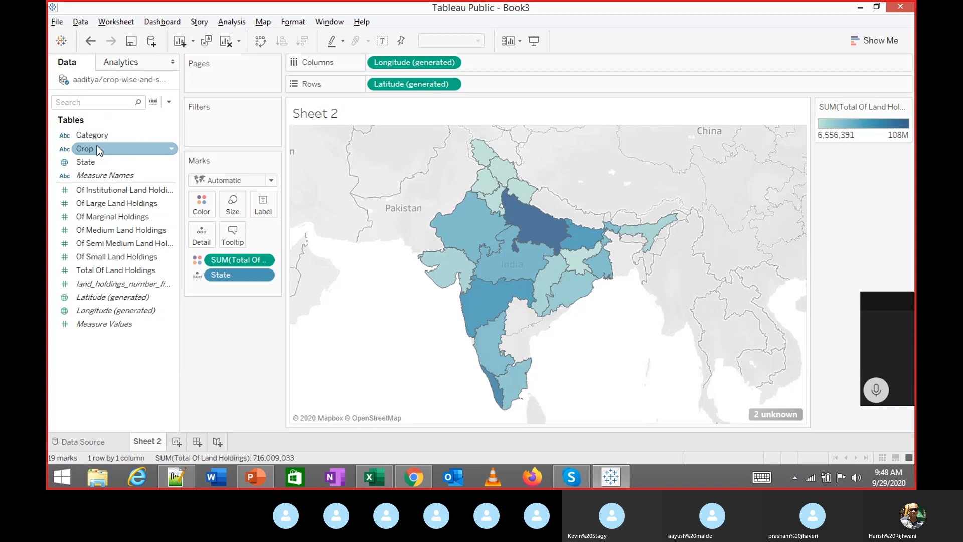
pyautogui.moveTo(97, 145); pyautogui.dragTo(408, 164)
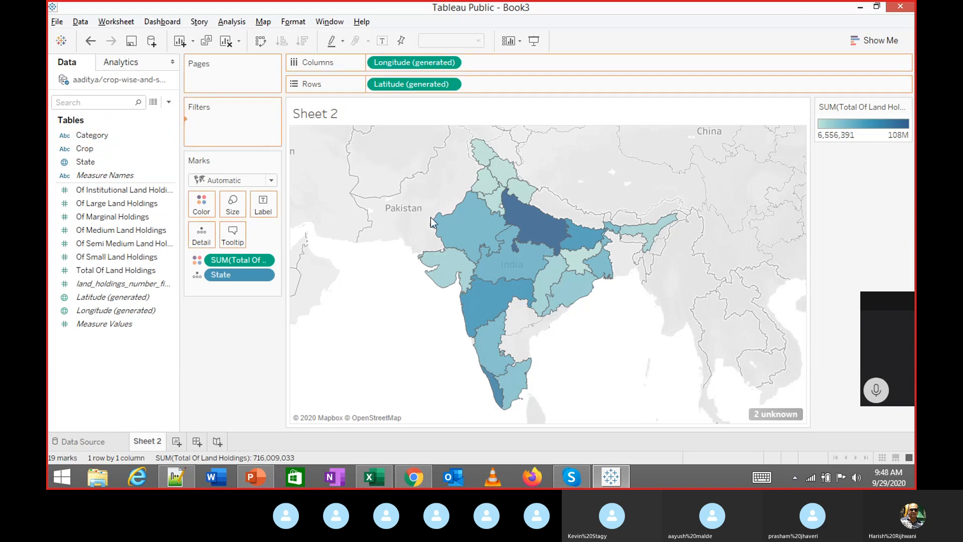
# Filter the map to Ajwain only and show the Crop filter card
pyautogui.click(363, 144)
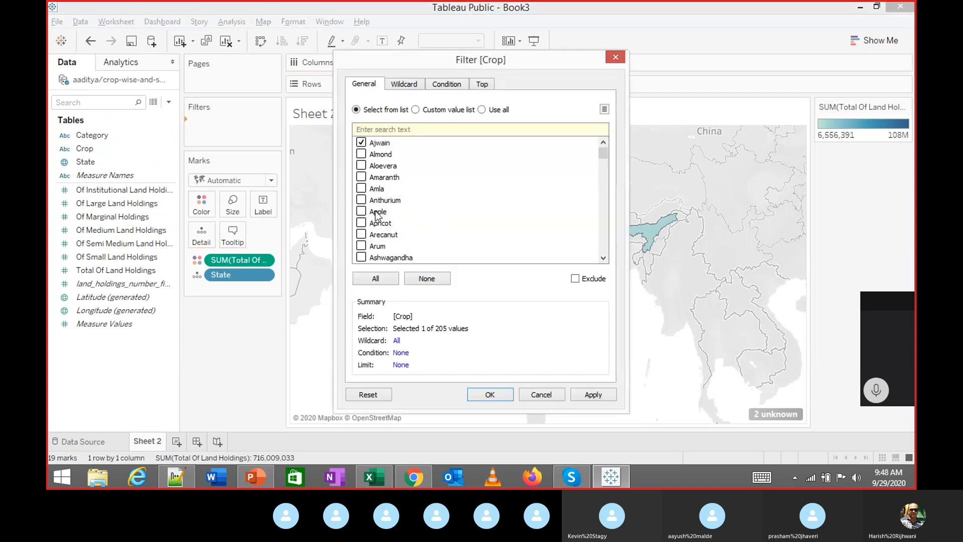
pyautogui.click(585, 396)
pyautogui.click(495, 394)
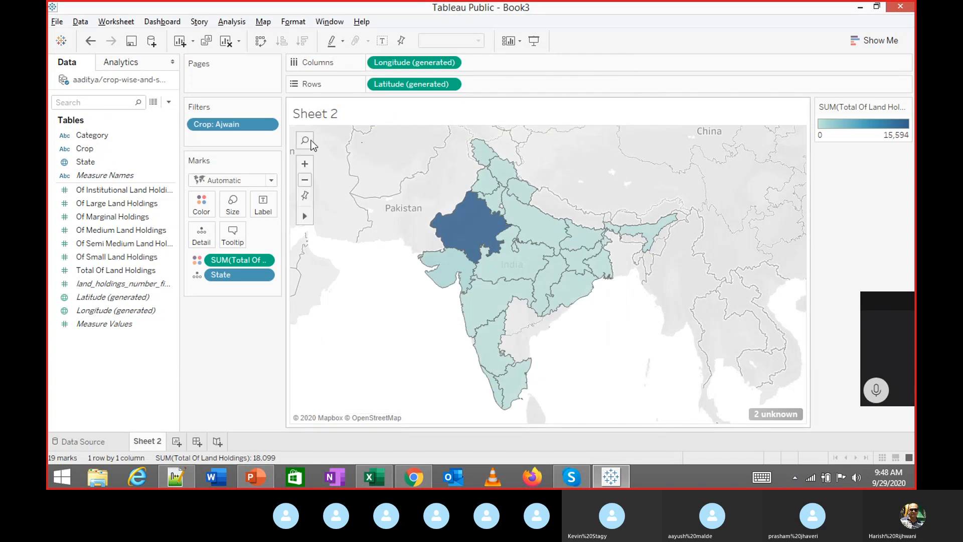
pyautogui.click(268, 125)
pyautogui.click(235, 159)
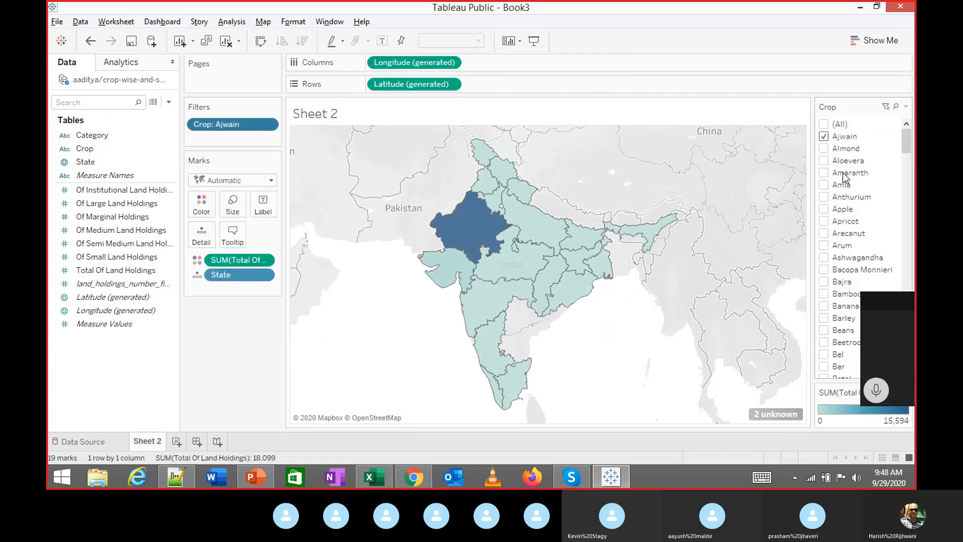
# Try Almond, Amla and Apple on the filter card, ending with no crop ticked
pyautogui.click(829, 149)
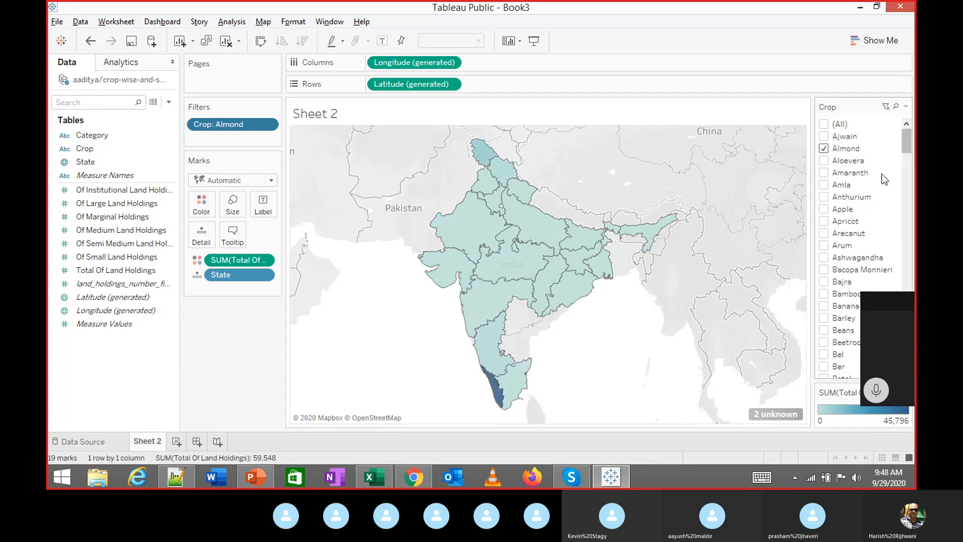
pyautogui.click(825, 184)
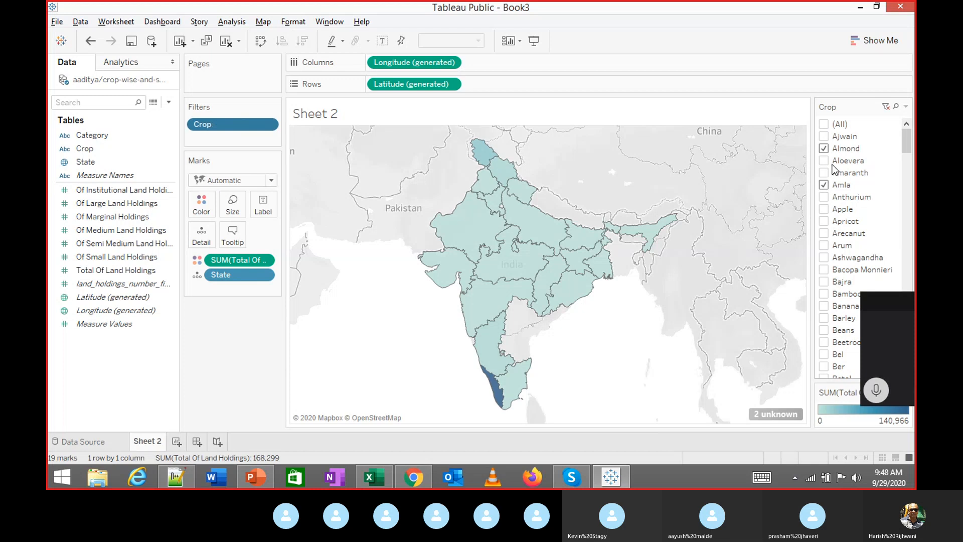
pyautogui.click(824, 149)
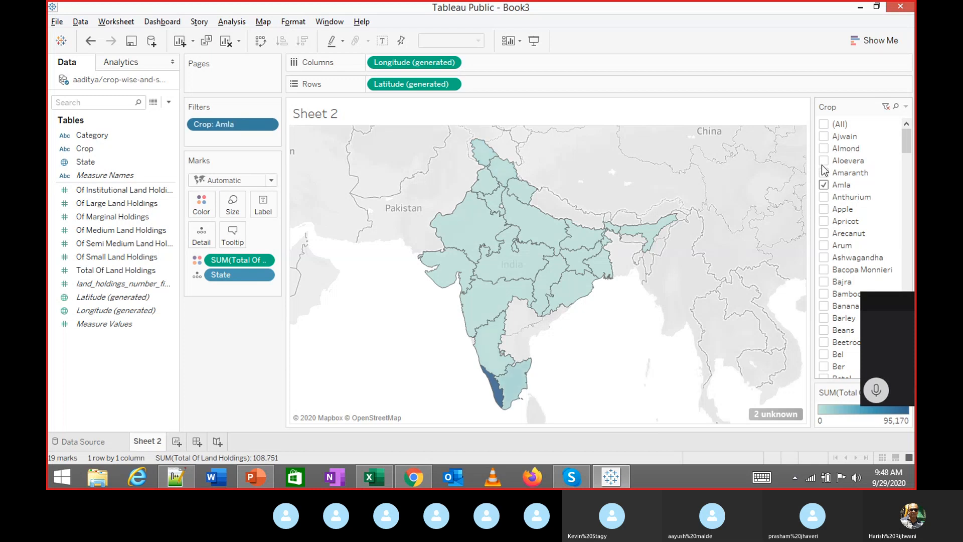
pyautogui.click(823, 183)
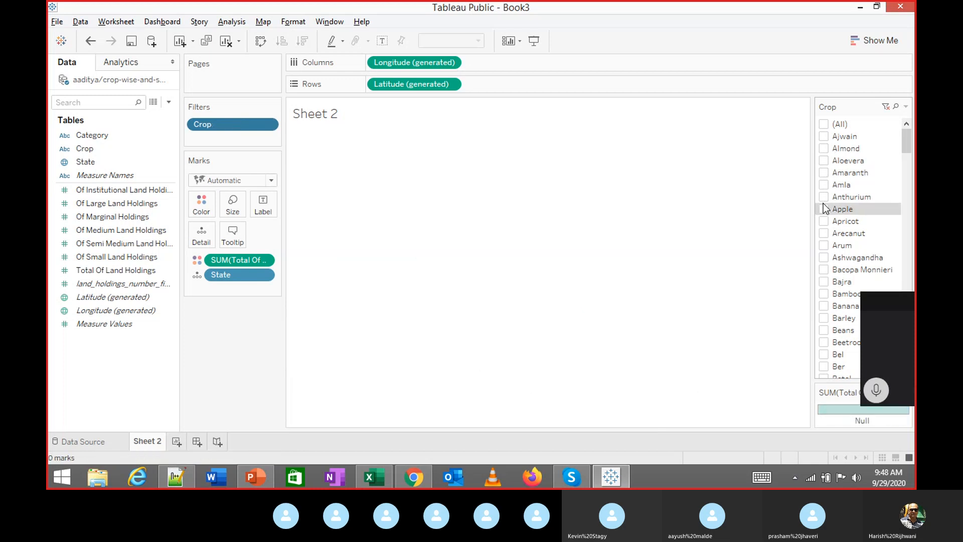
pyautogui.click(824, 209)
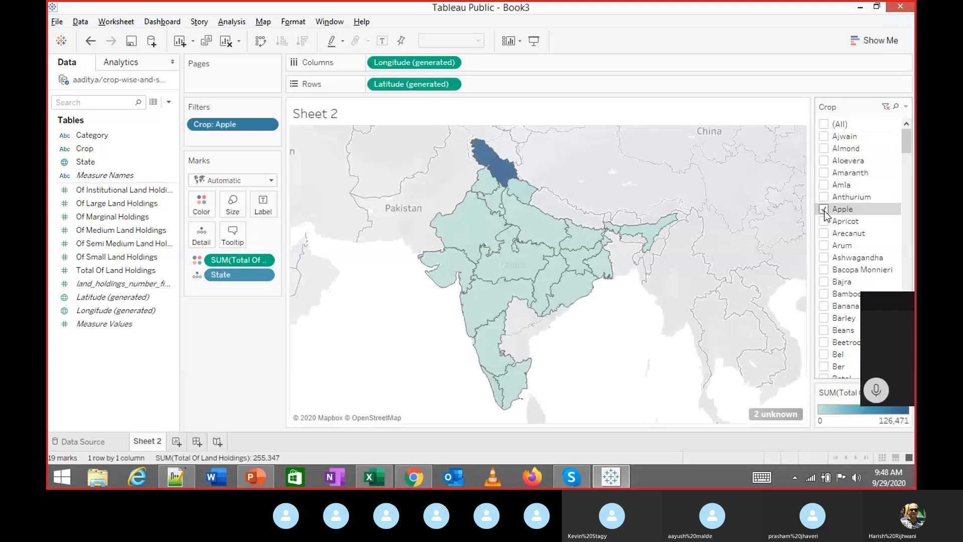
pyautogui.moveTo(514, 177)
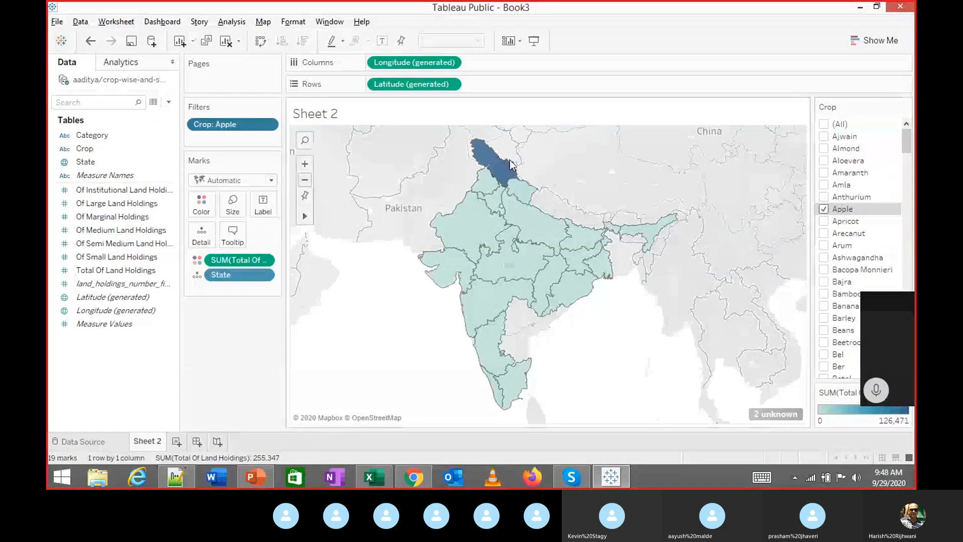
pyautogui.moveTo(495, 164)
pyautogui.moveTo(546, 248)
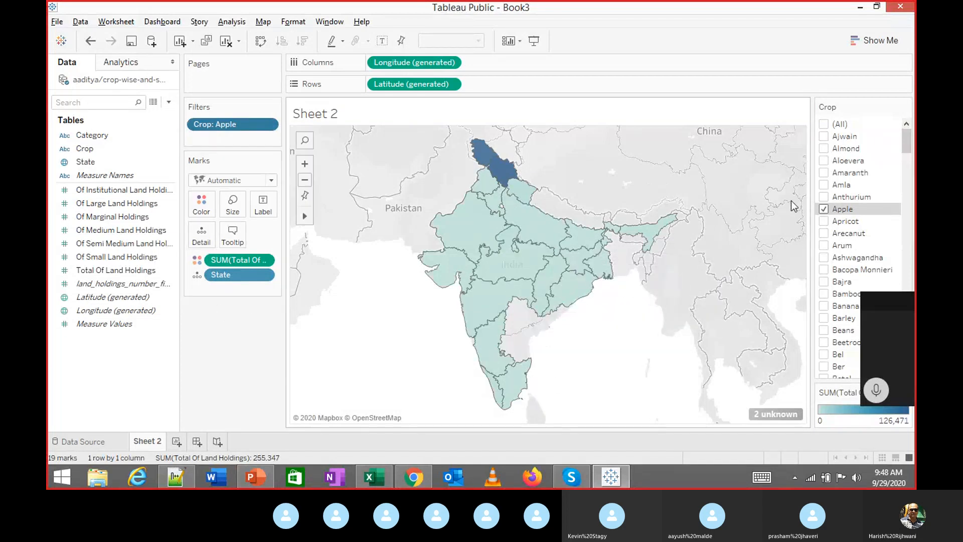
pyautogui.click(824, 209)
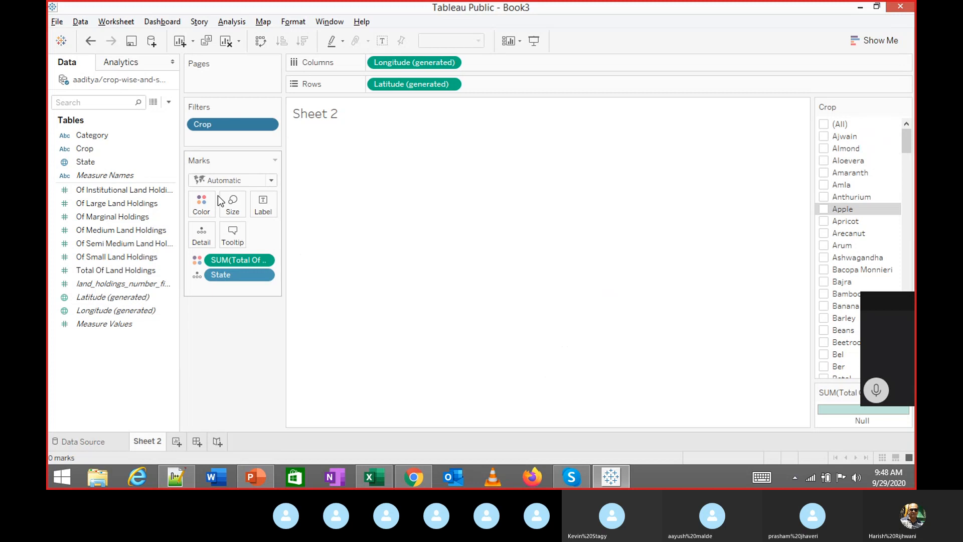
# Move the Crop pill from Filters onto Color, then bring the PowerPoint lecture deck forward
pyautogui.moveTo(203, 128); pyautogui.dragTo(203, 204)
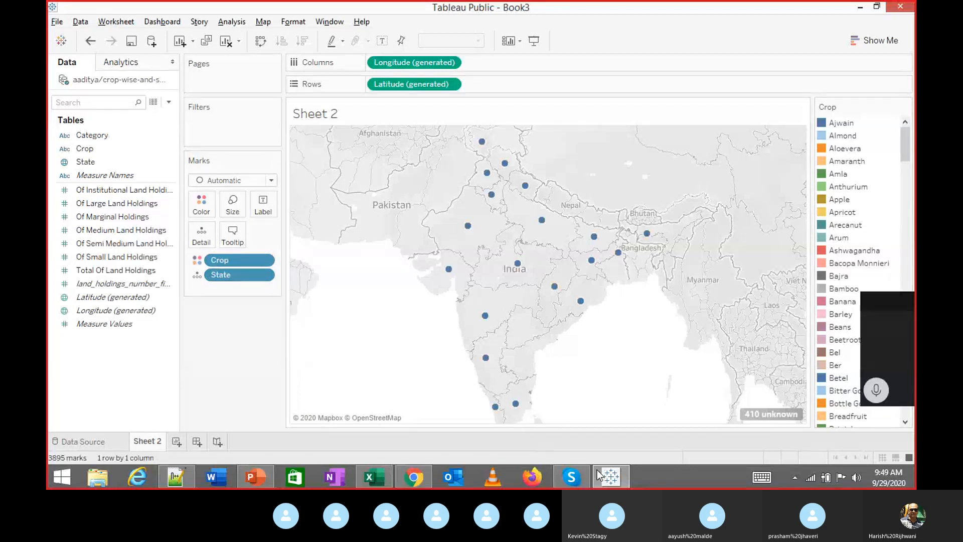
pyautogui.click(245, 475)
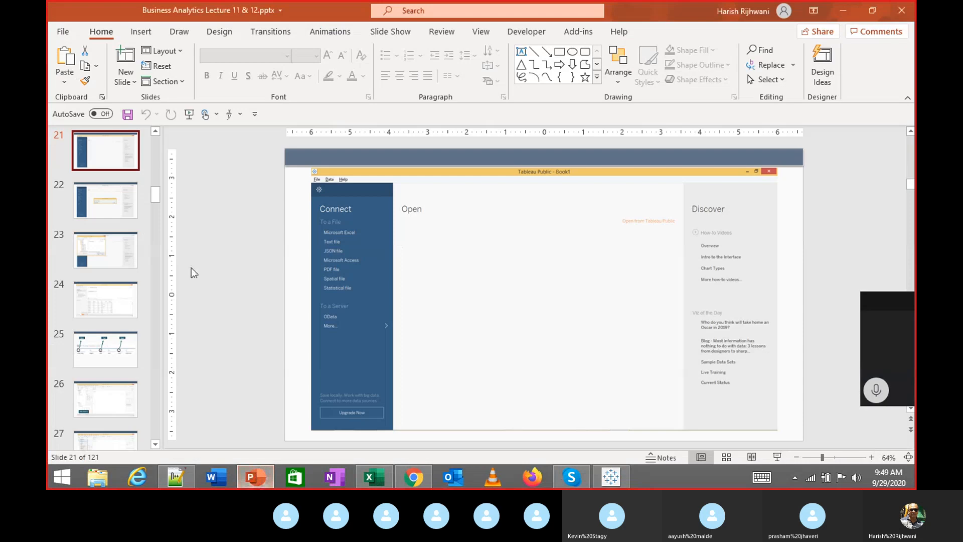
# Browse to the Measures slide and back to slide 20, 'Which Employee Gets The Bonus'
pyautogui.scroll(3, 131, 192)
pyautogui.click(129, 199)
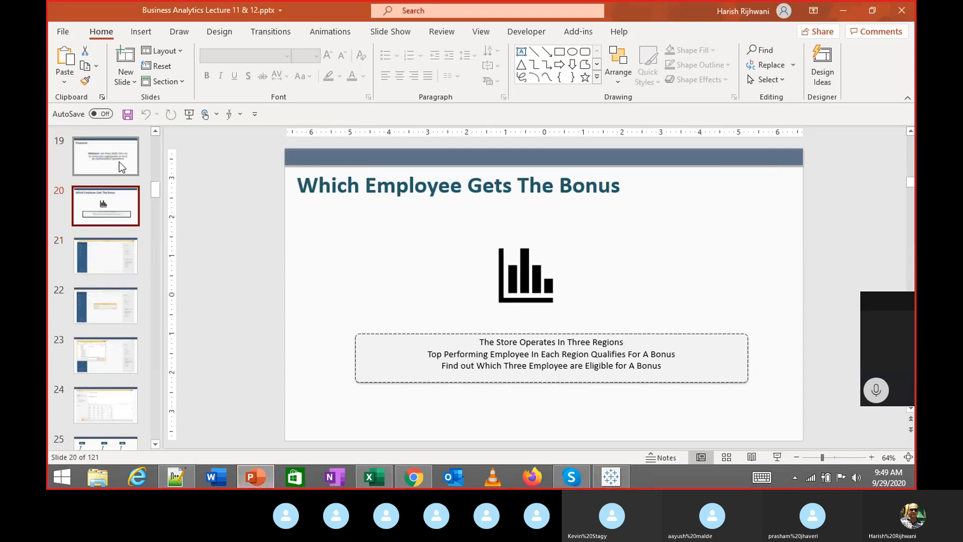
pyautogui.click(121, 166)
pyautogui.click(103, 215)
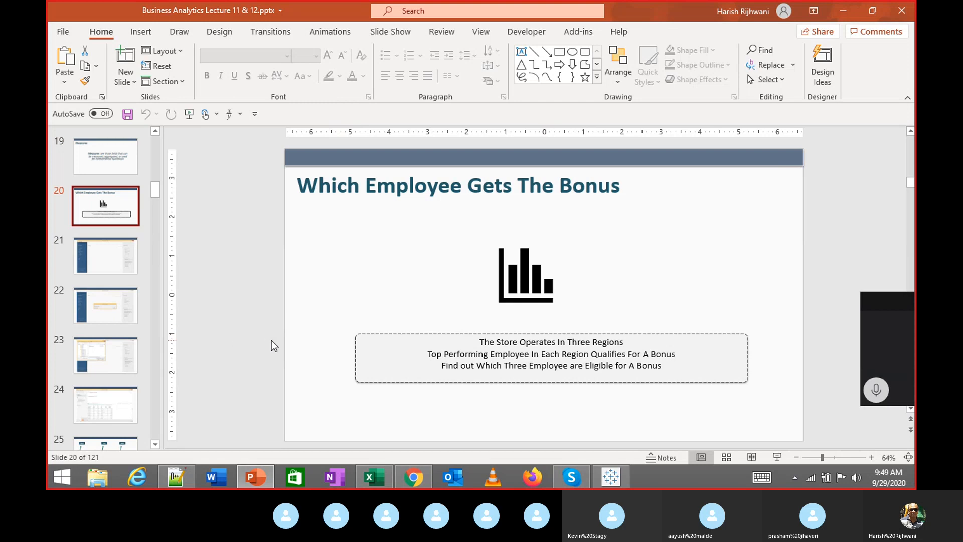
# Scroll the Skype call chat back to the shared Data.zip file, then Alt+Tab to PowerPoint
pyautogui.click(572, 477)
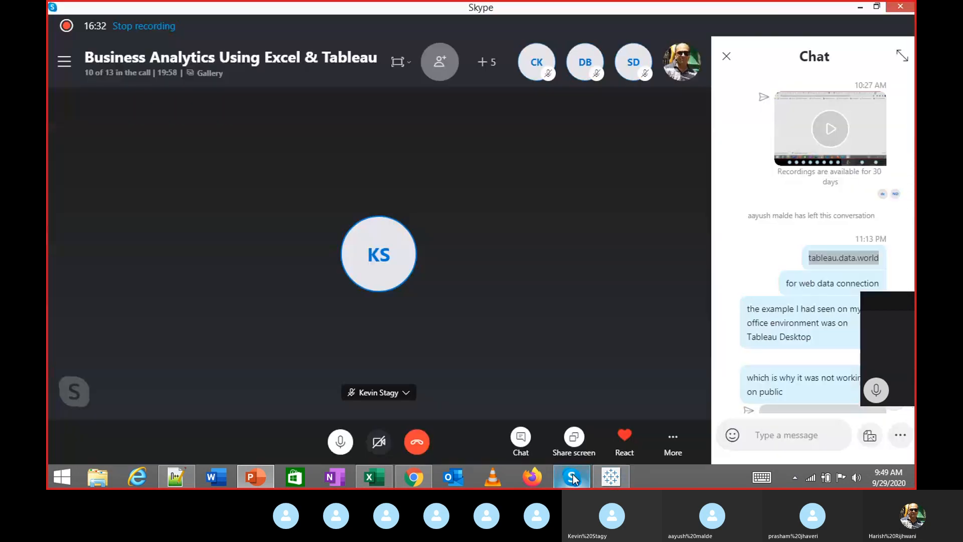
pyautogui.scroll(3, 803, 203)
pyautogui.scroll(15, 803, 203)
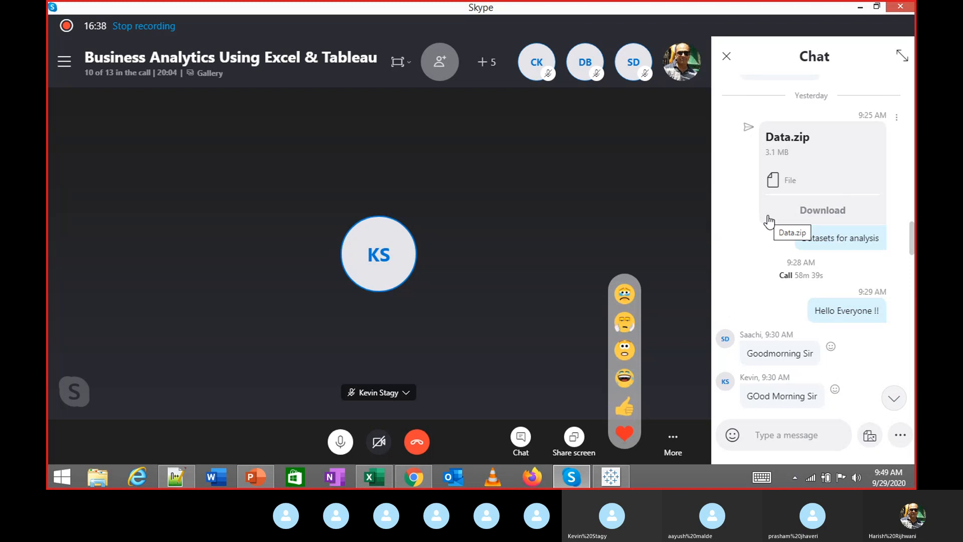
pyautogui.hotkey('alt', 'Tab')
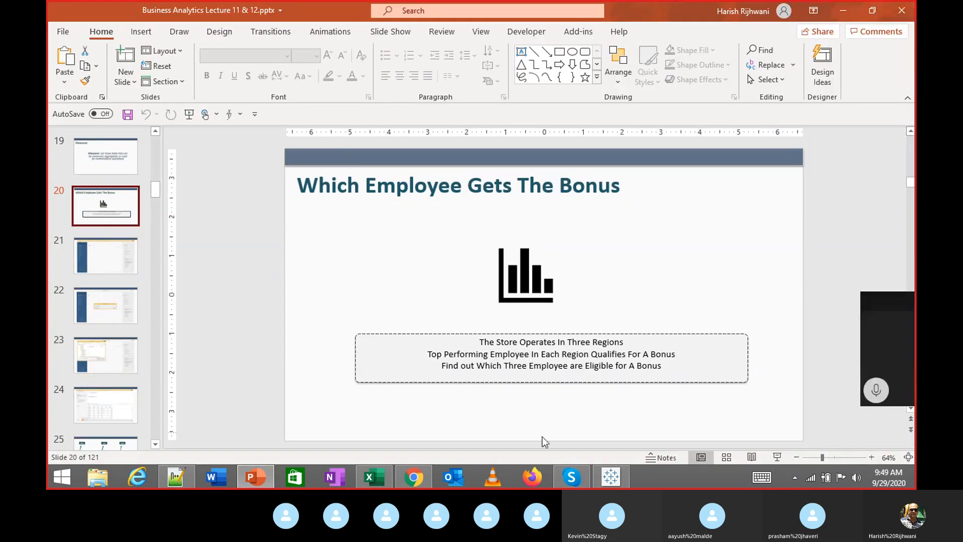
# Select the bonus text box on slide 20
pyautogui.moveTo(622, 479)
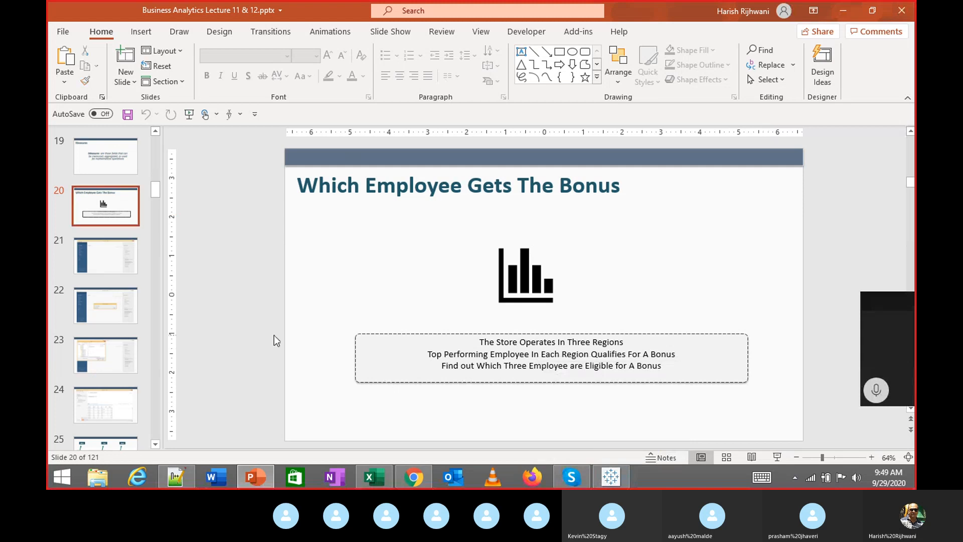
pyautogui.moveTo(299, 399); pyautogui.dragTo(769, 319)
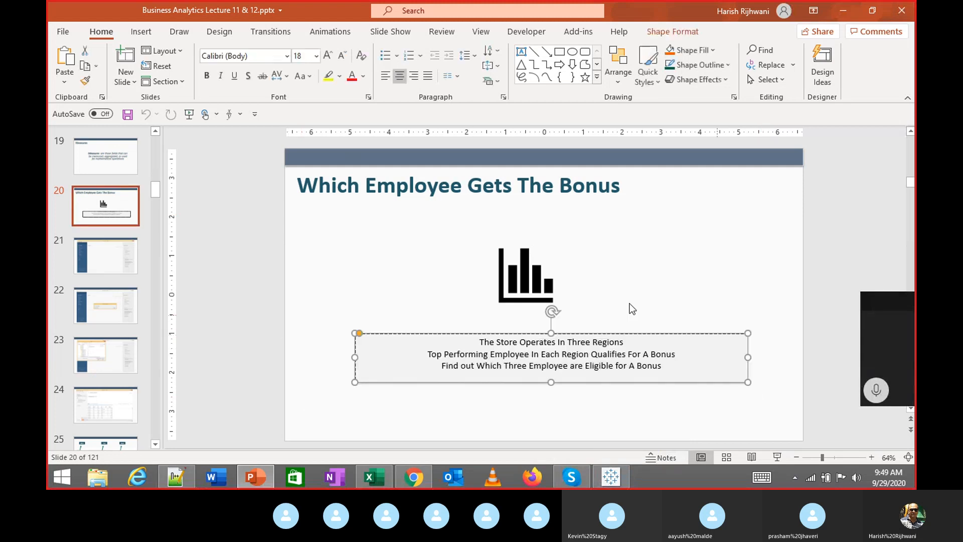
pyautogui.moveTo(267, 292); pyautogui.dragTo(757, 421)
# Step through slides 21, 22 and 23, then the Measures slide
pyautogui.click(105, 256)
pyautogui.click(105, 305)
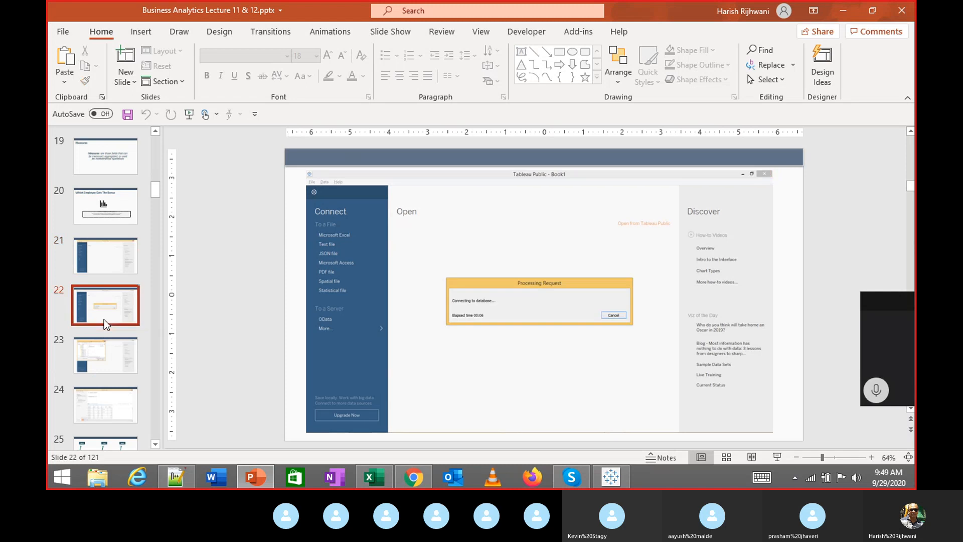
pyautogui.click(97, 355)
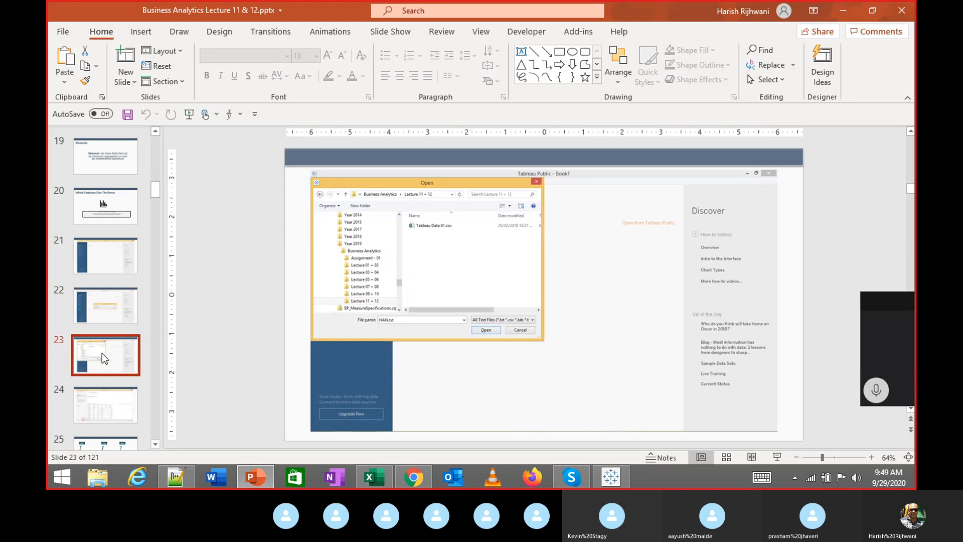
pyautogui.click(117, 161)
# View slides 6, 7 and 8, return to Profitability and select its text box
pyautogui.scroll(3, 116, 160)
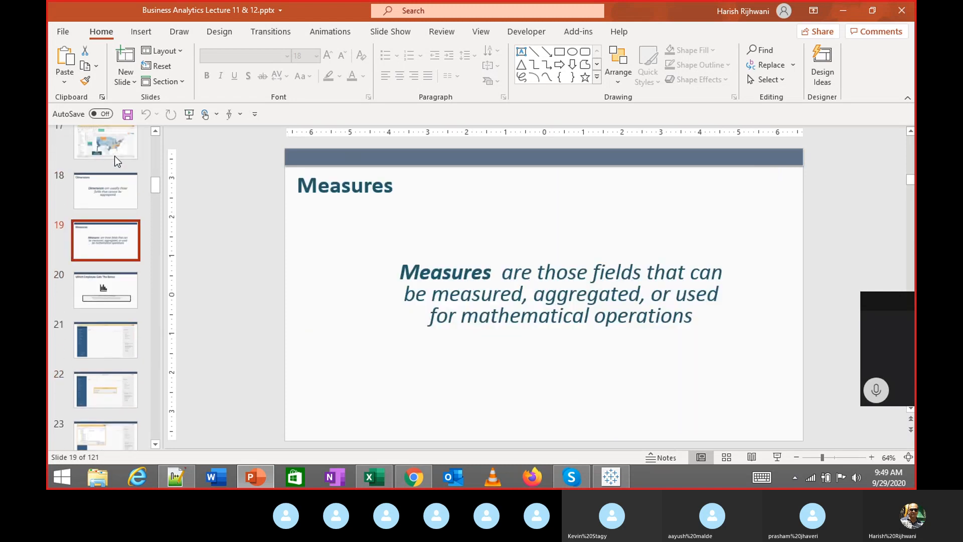
pyautogui.scroll(10, 108, 221)
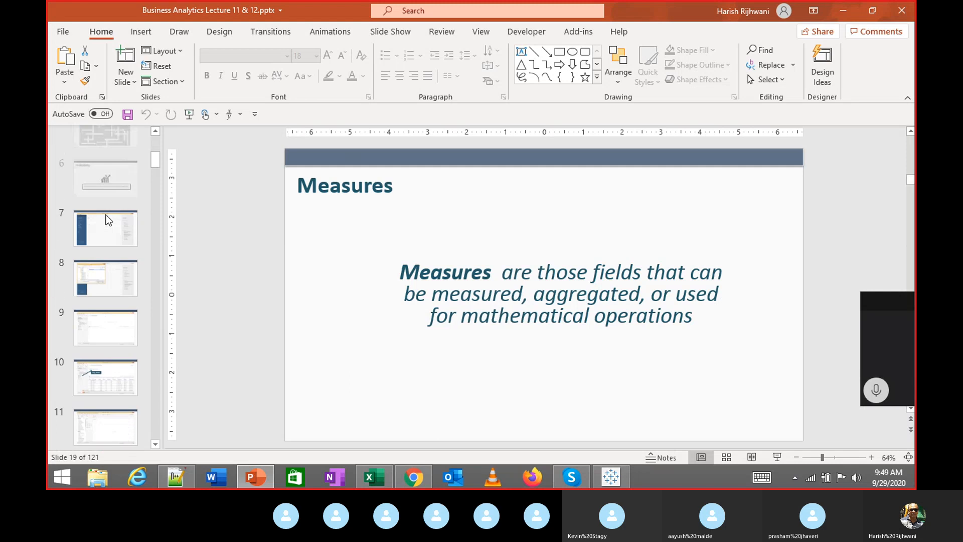
pyautogui.scroll(3, 108, 221)
pyautogui.click(107, 330)
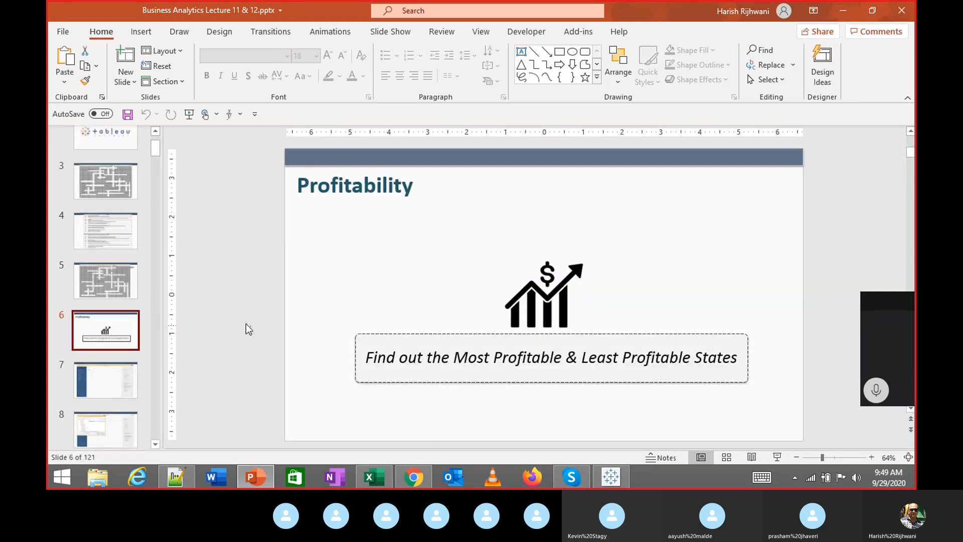
pyautogui.click(108, 377)
pyautogui.scroll(-1, 112, 399)
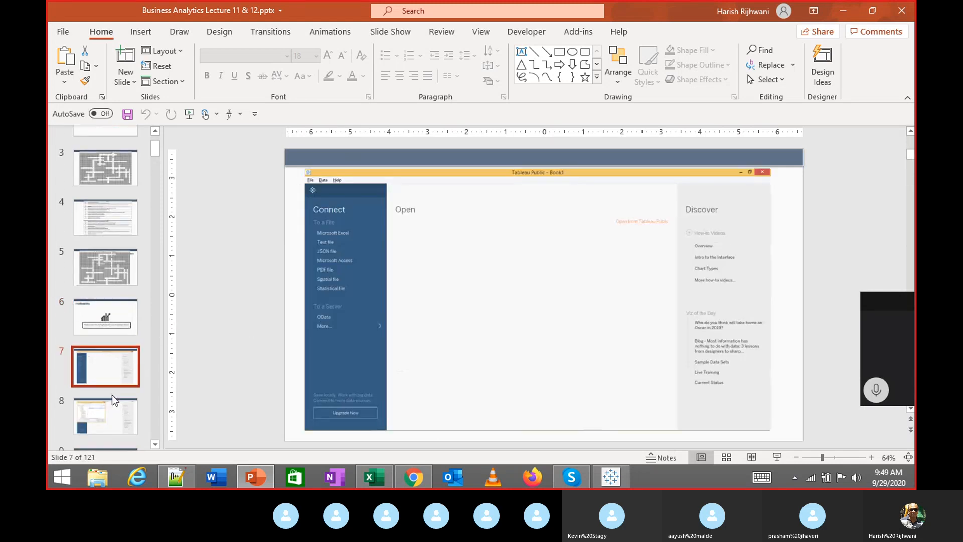
pyautogui.scroll(-1, 114, 400)
pyautogui.click(107, 374)
pyautogui.click(118, 268)
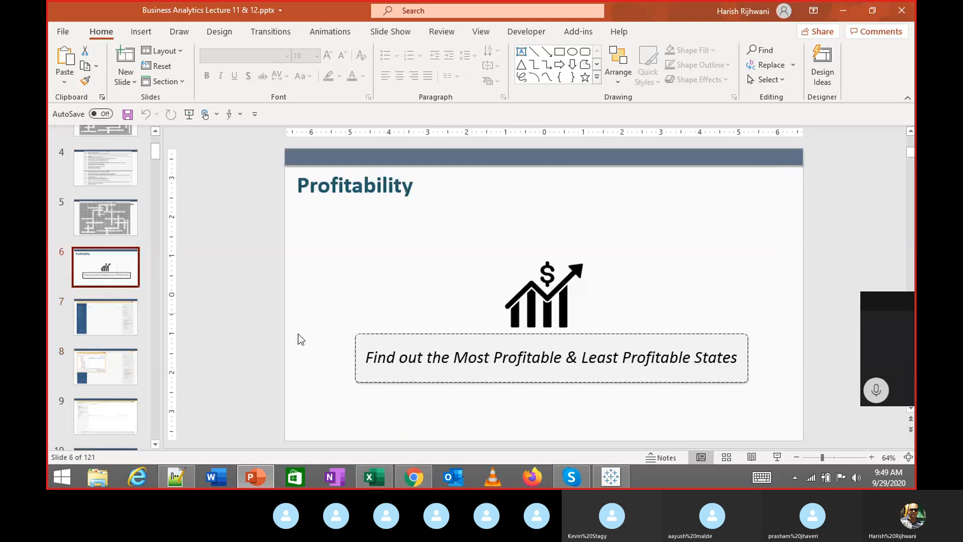
pyautogui.moveTo(301, 340); pyautogui.dragTo(780, 428)
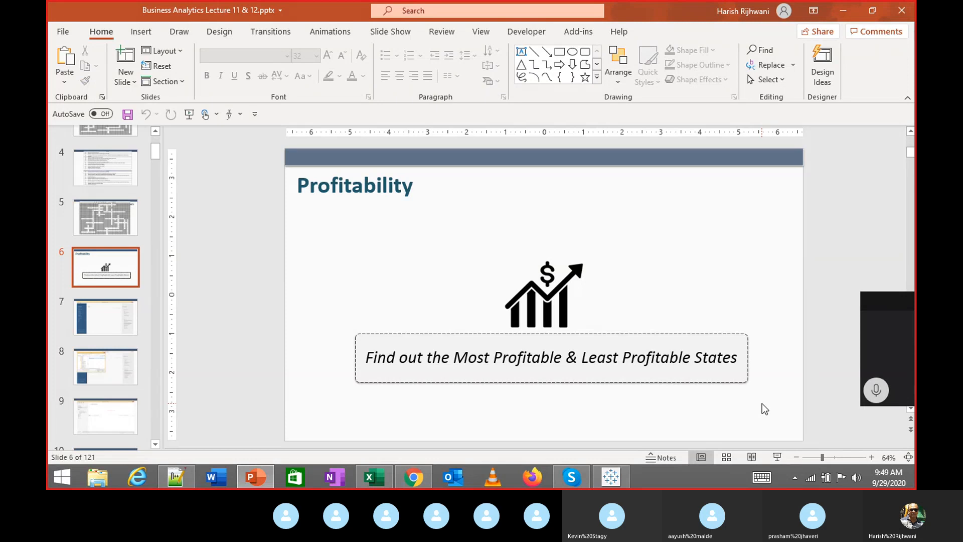
# Bring Tableau forward and start closing the workbook, but cancel the save prompt
pyautogui.click(615, 476)
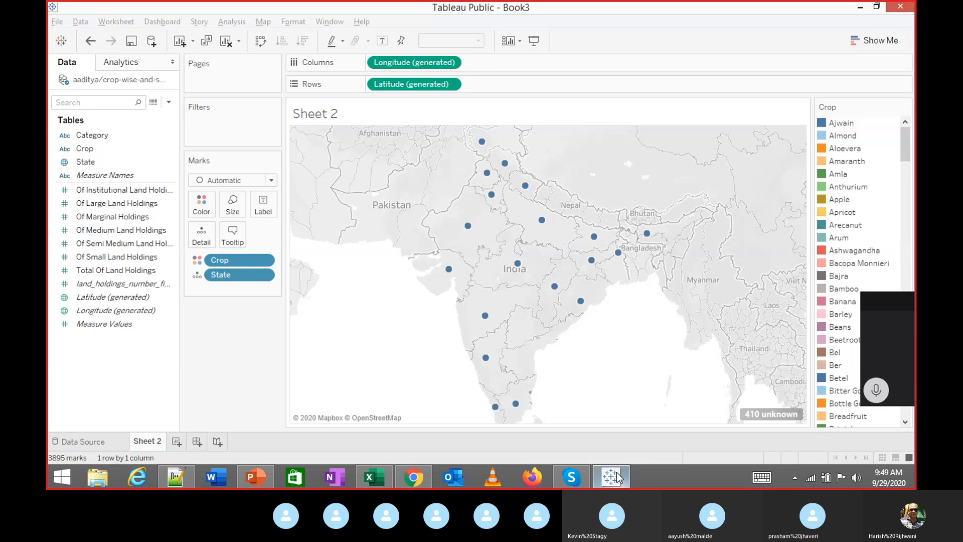
pyautogui.click(58, 22)
pyautogui.click(69, 79)
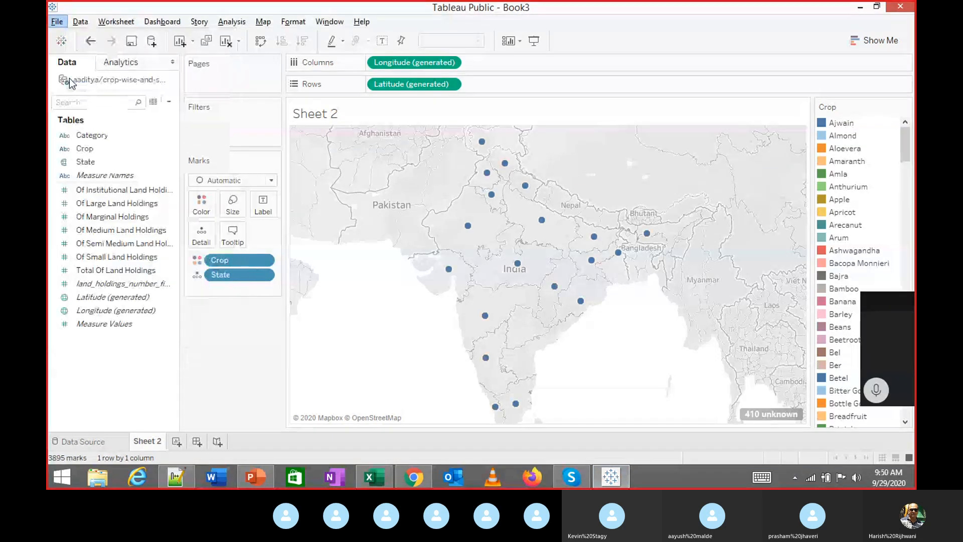
pyautogui.press('Escape')
# Close the crop land-holdings data source and confirm removing its sheets
pyautogui.rightClick(103, 80)
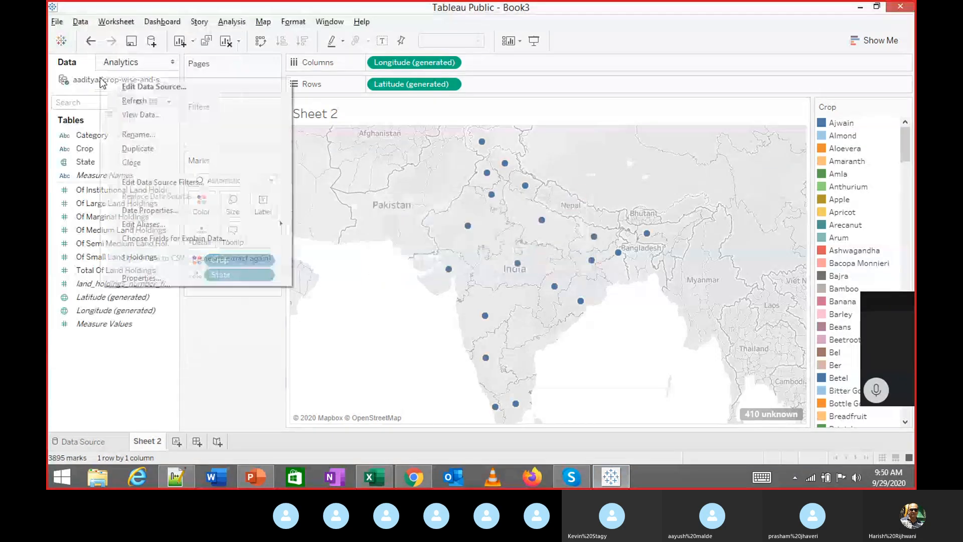
pyautogui.click(132, 162)
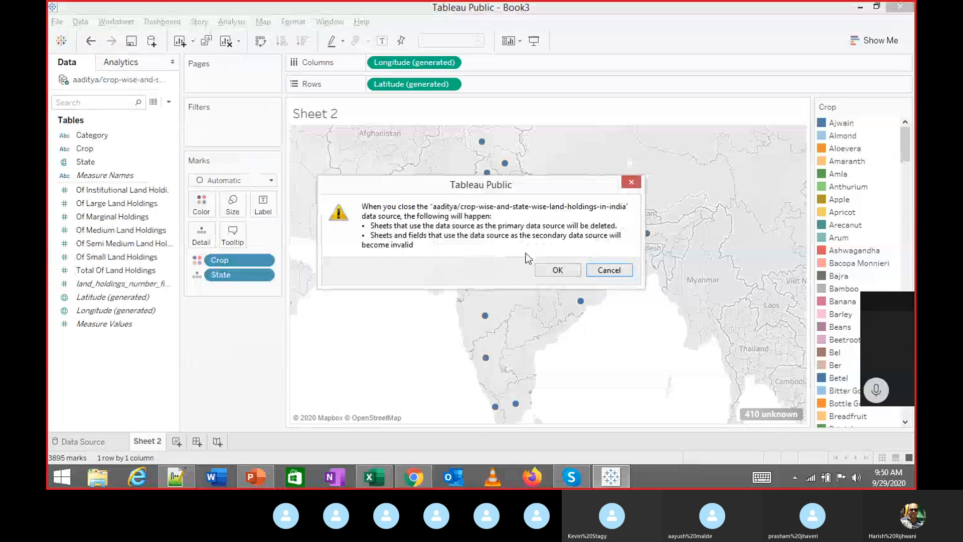
pyautogui.click(551, 272)
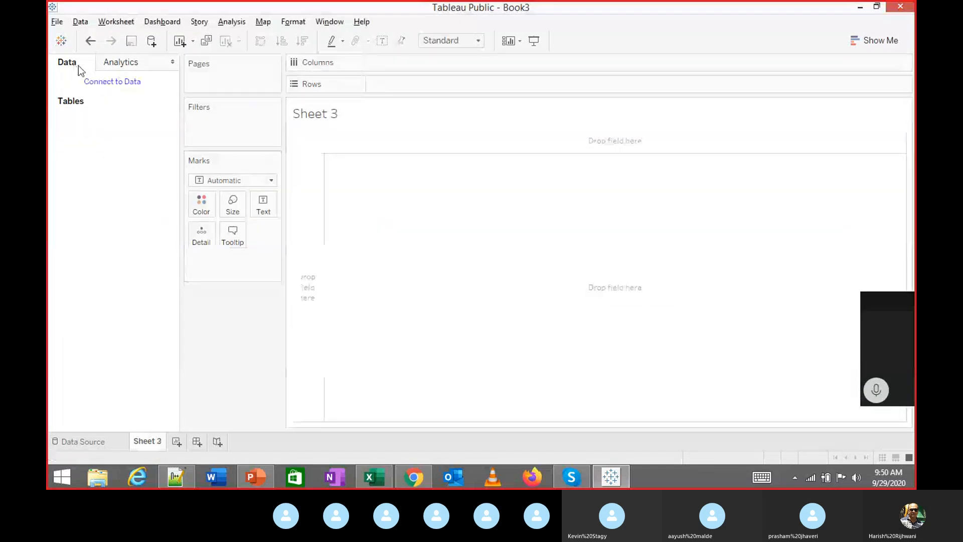
# Start a new Excel connection and browse to the Tableau Workshop folder
pyautogui.click(96, 83)
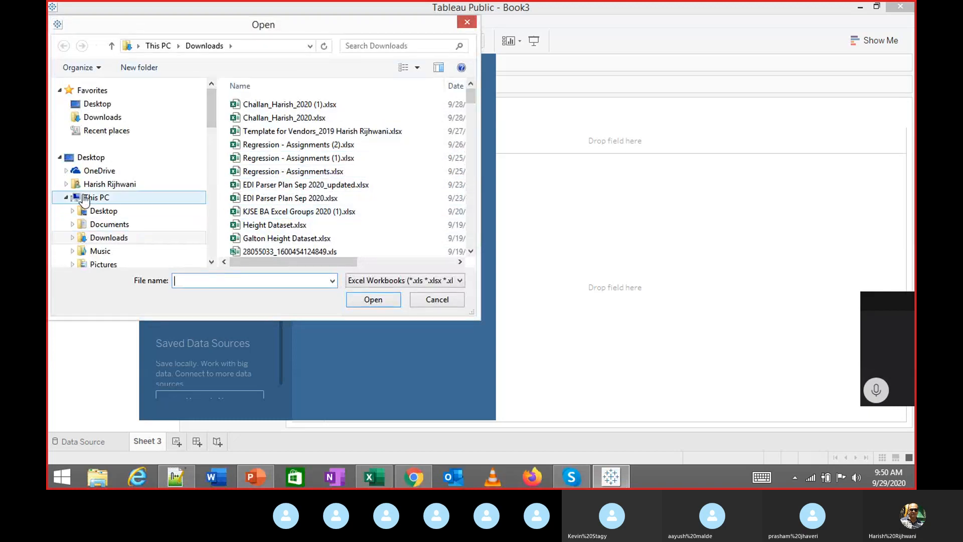
pyautogui.click(66, 197)
pyautogui.scroll(-3, 109, 211)
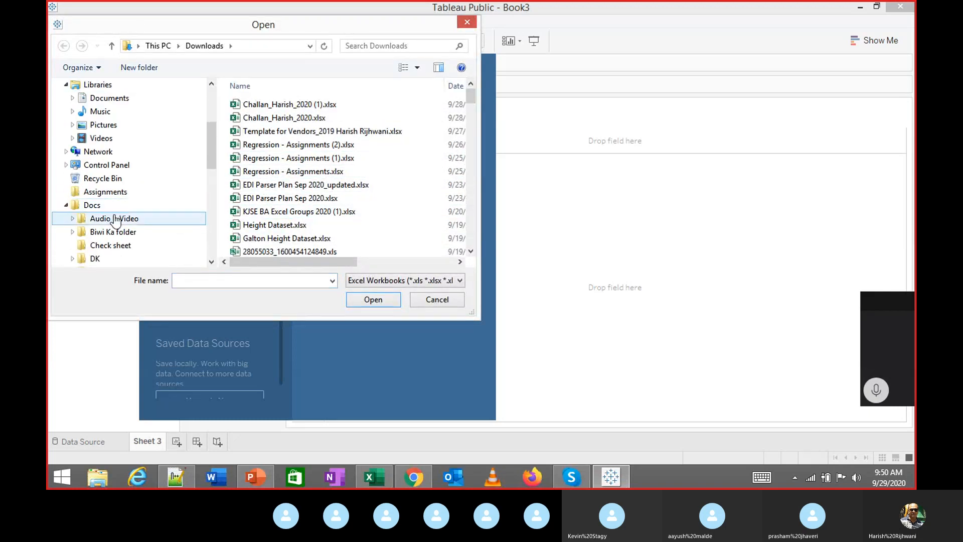
pyautogui.scroll(-3, 118, 219)
pyautogui.scroll(-5, 114, 220)
pyautogui.scroll(2, 111, 213)
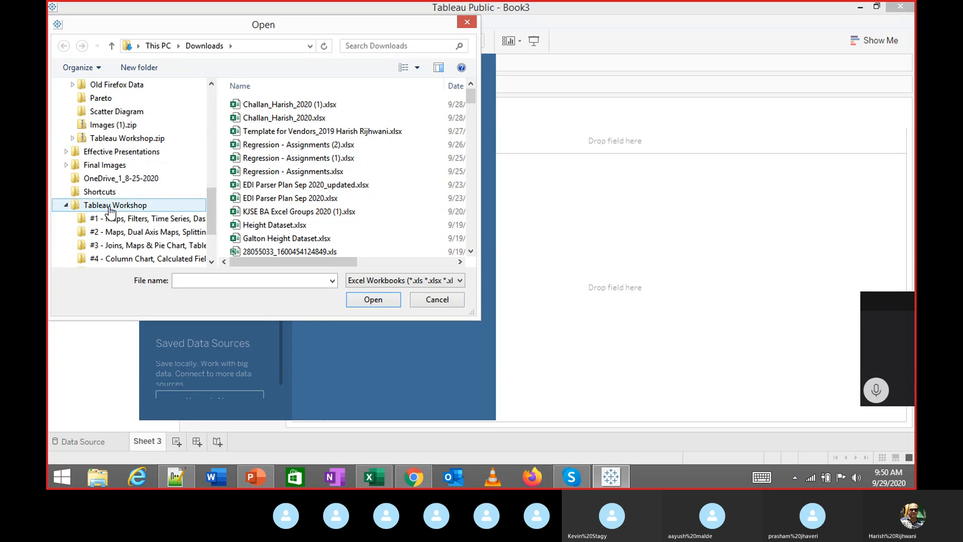
pyautogui.click(110, 207)
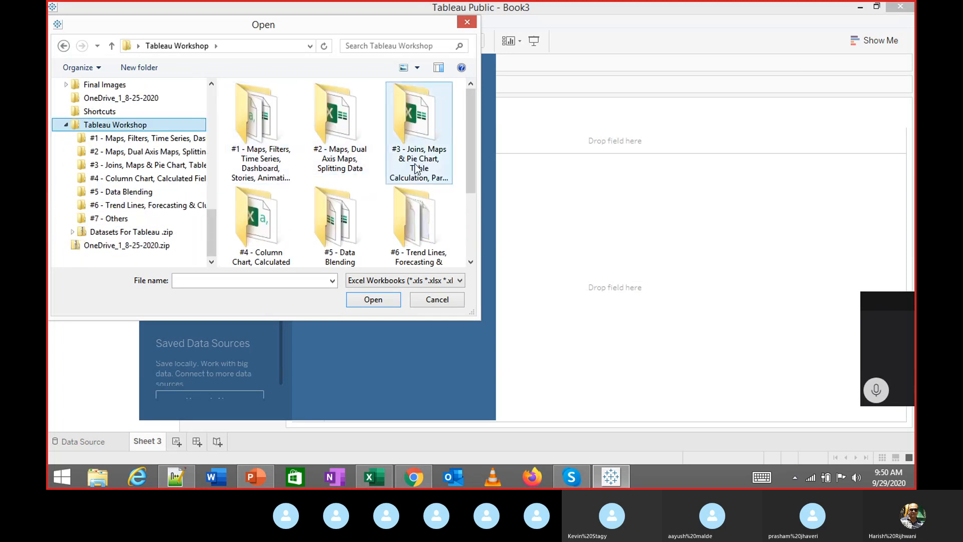
pyautogui.scroll(-2, 469, 199)
pyautogui.scroll(1, 475, 189)
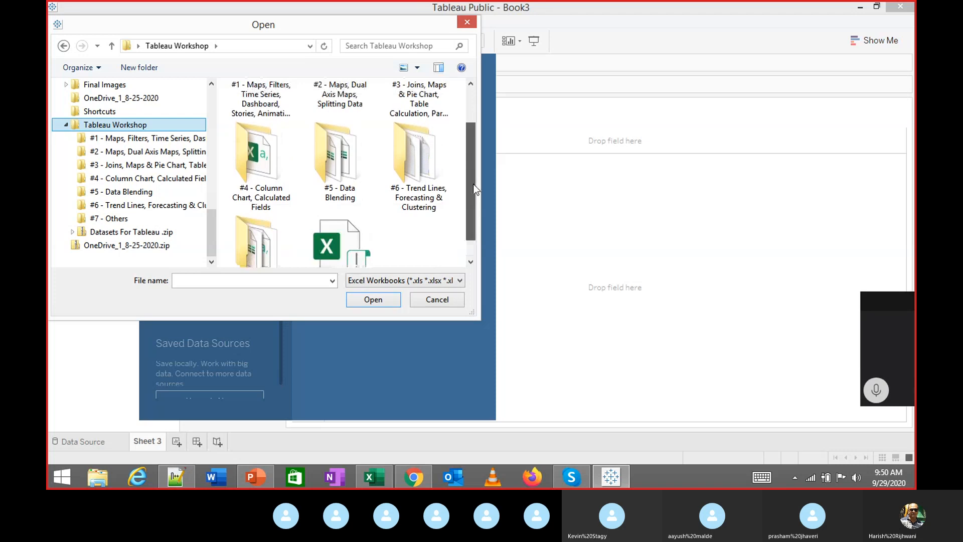
pyautogui.scroll(2, 476, 190)
# Find the #3 workshop folder and open SuperStoreUS.xlsx
pyautogui.click(271, 119)
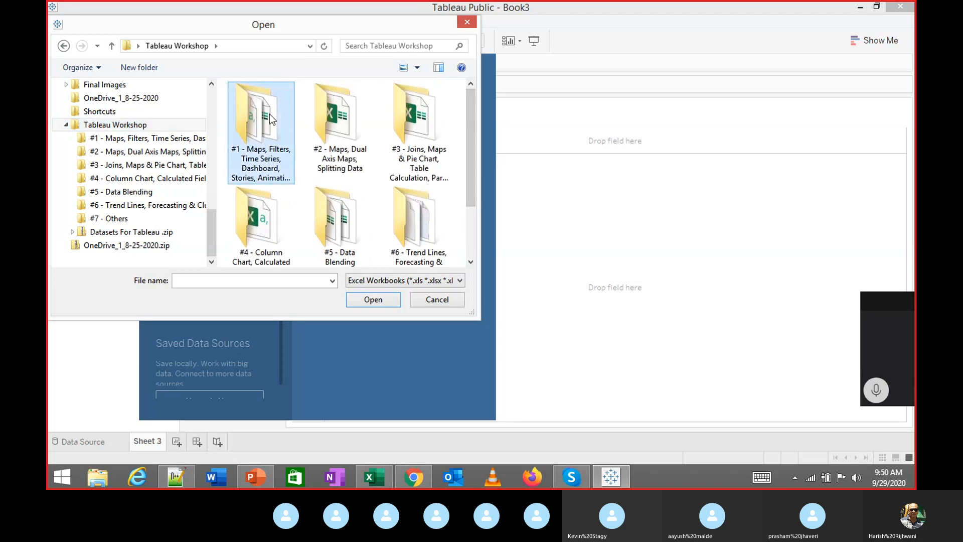
pyautogui.doubleClick(271, 119)
pyautogui.press('BackSpace')
pyautogui.doubleClick(319, 127)
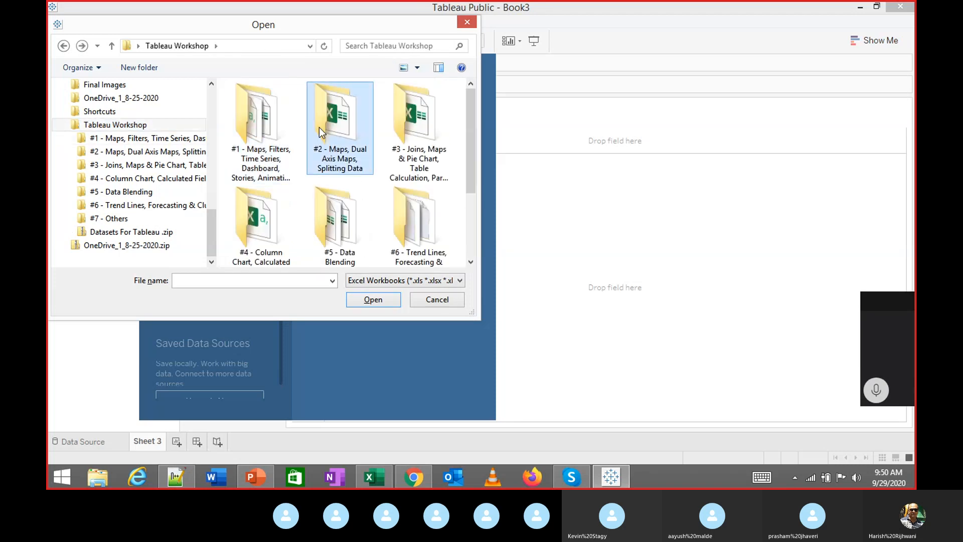
pyautogui.press('BackSpace')
pyautogui.press('Right')
pyautogui.press('Return')
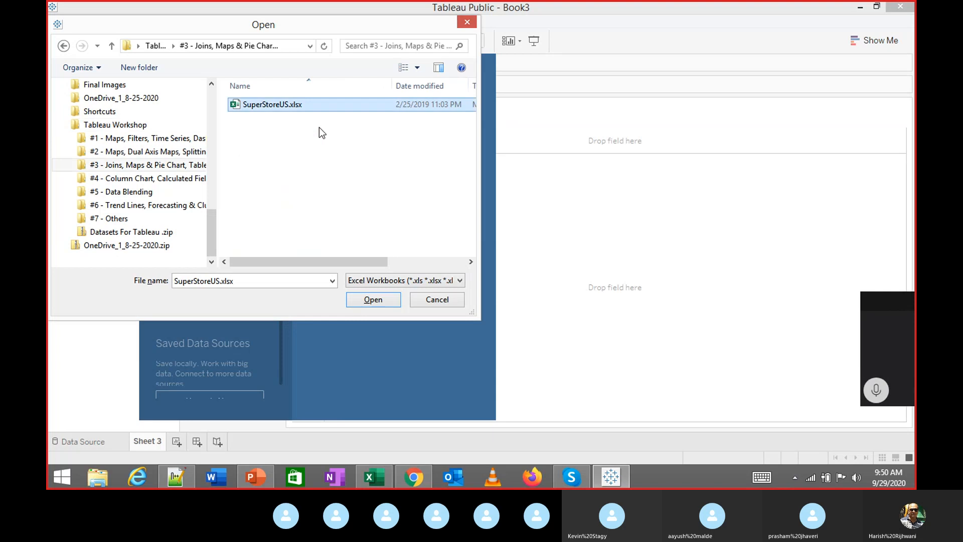
pyautogui.press('Return')
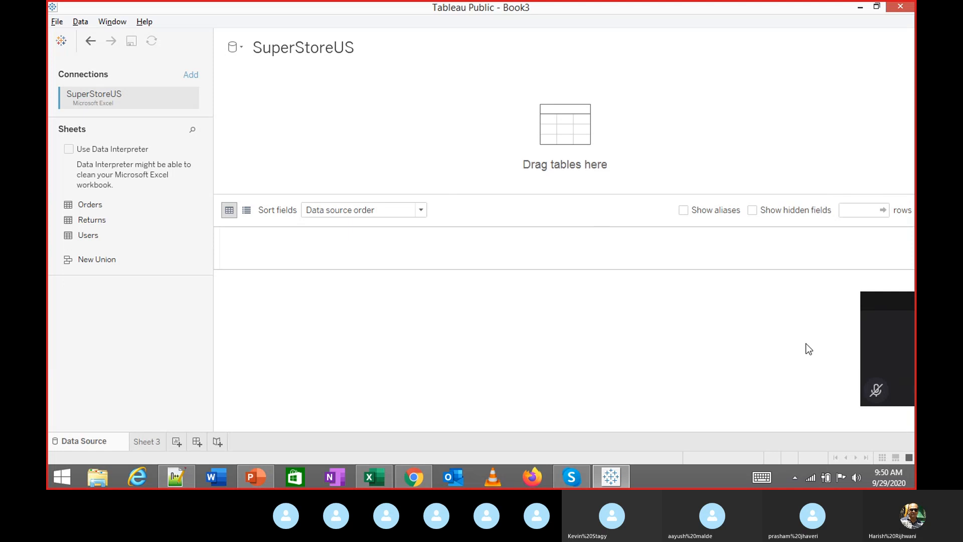
pyautogui.click(876, 390)
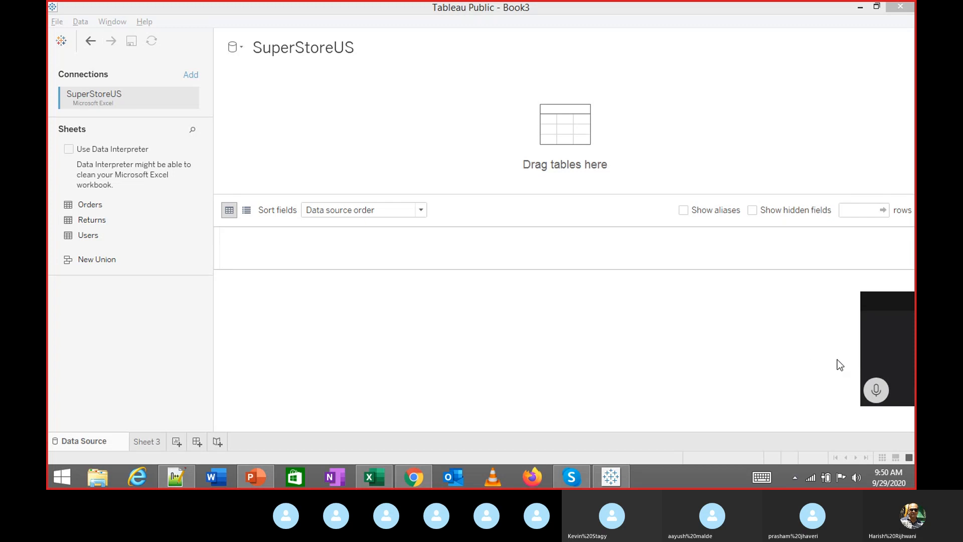
pyautogui.click(879, 392)
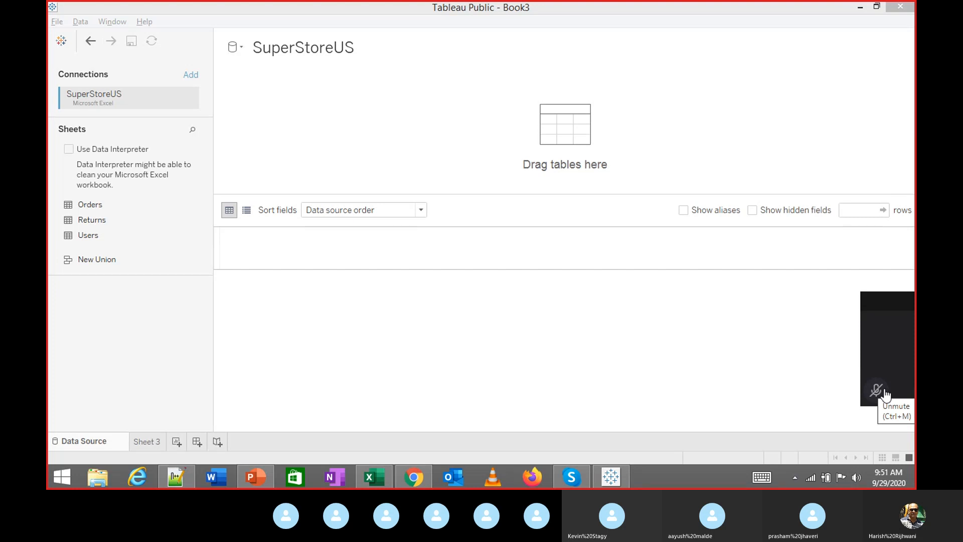
# Unmute the meeting microphone and preview the Orders table on the canvas
pyautogui.click(885, 395)
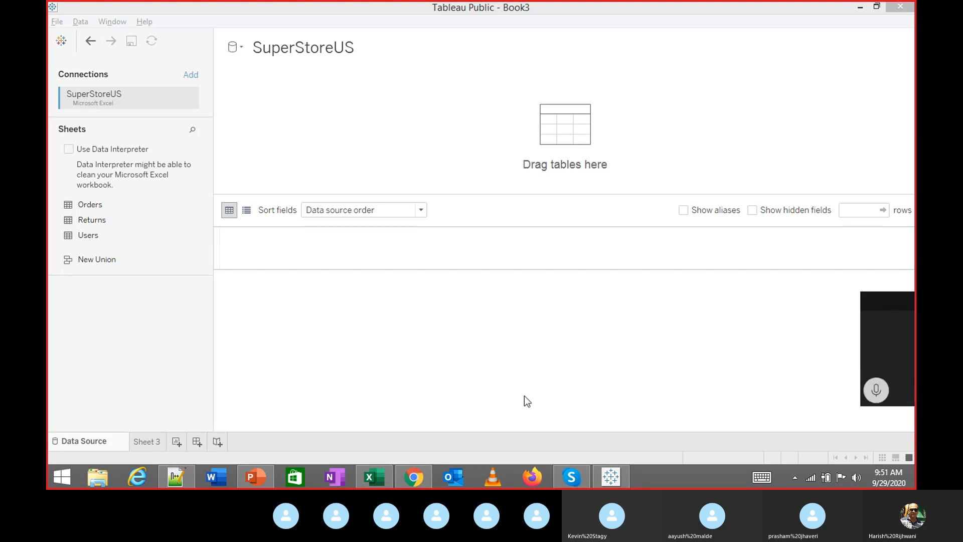
pyautogui.doubleClick(83, 206)
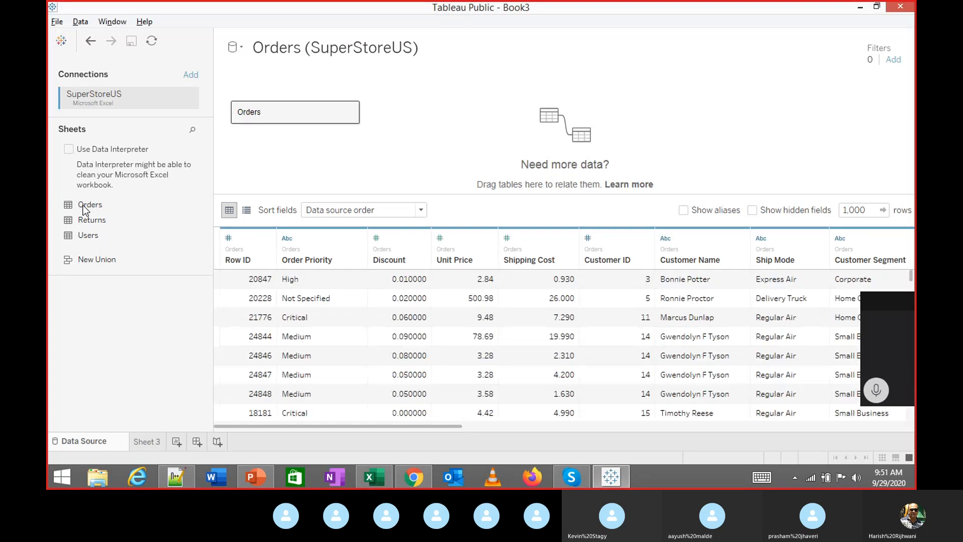
pyautogui.moveTo(251, 114); pyautogui.dragTo(256, 150)
pyautogui.moveTo(249, 112); pyautogui.dragTo(111, 227)
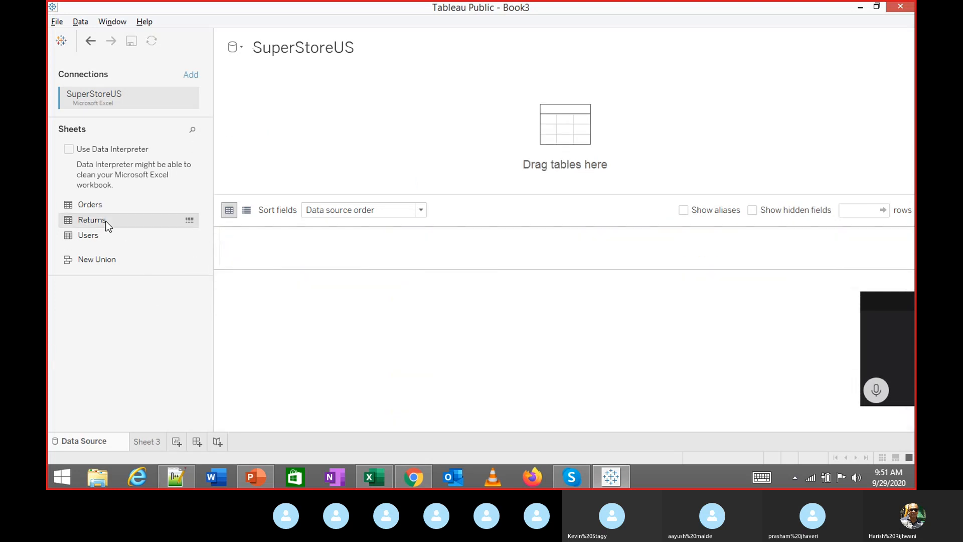
# Preview the Returns and Users tables, then keep Orders as the data source
pyautogui.doubleClick(107, 222)
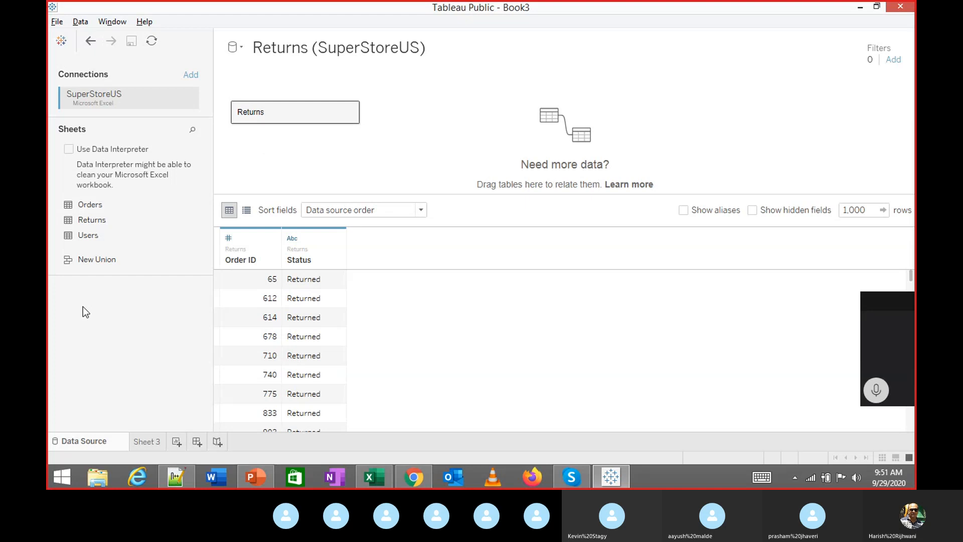
pyautogui.moveTo(263, 115); pyautogui.dragTo(83, 270)
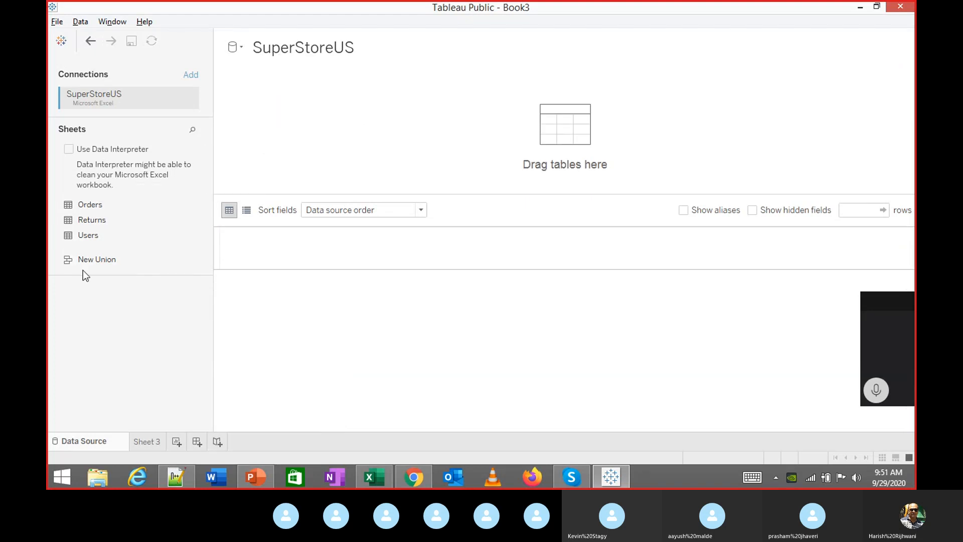
pyautogui.doubleClick(80, 235)
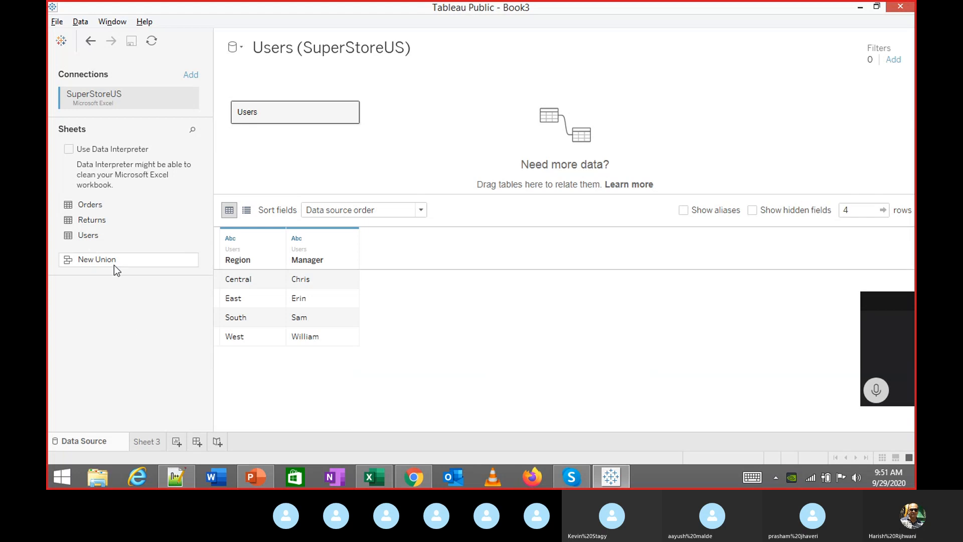
pyautogui.moveTo(247, 113); pyautogui.dragTo(91, 215)
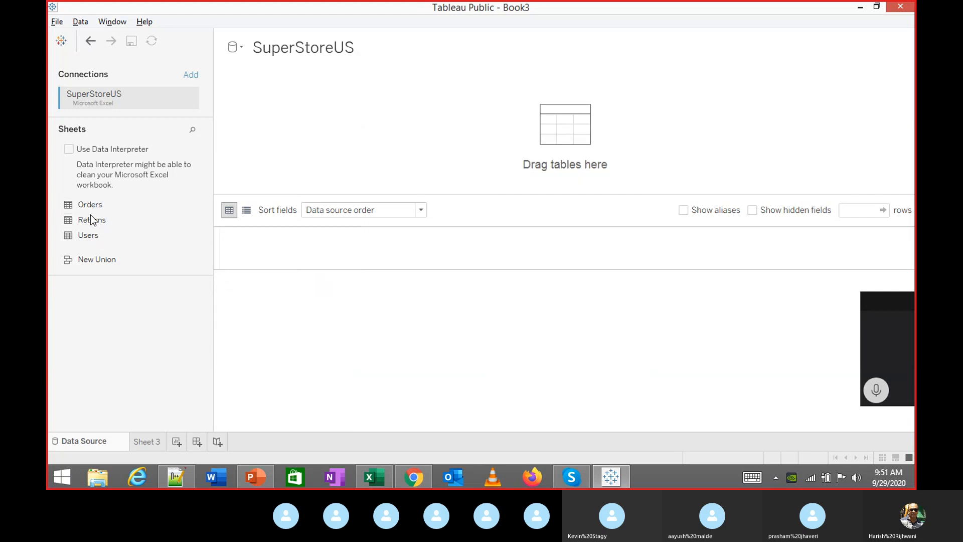
pyautogui.click(90, 209)
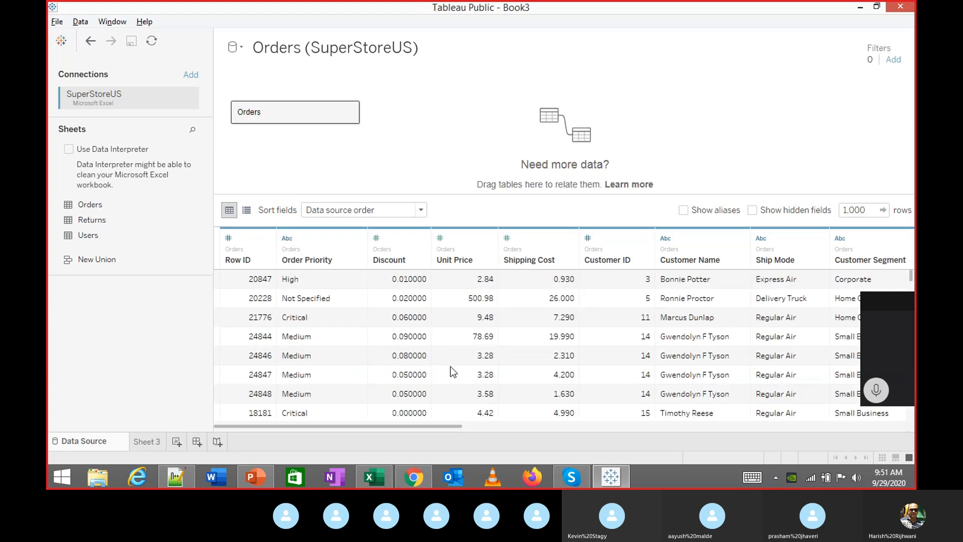
# Open blank Sheet 3, then select the task box on PowerPoint's Profitability slide
pyautogui.moveTo(441, 427); pyautogui.dragTo(433, 446)
pyautogui.click(147, 442)
pyautogui.click(258, 475)
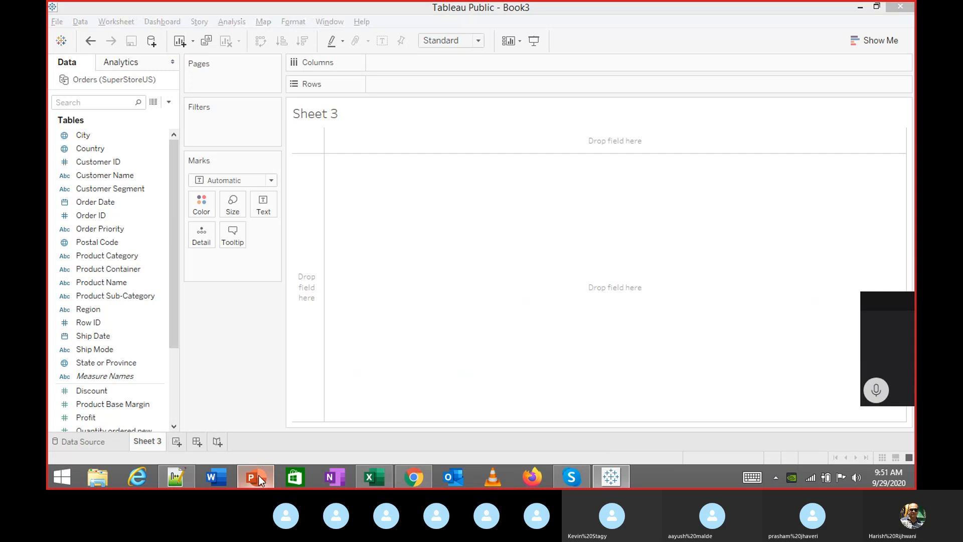
pyautogui.moveTo(358, 398); pyautogui.dragTo(787, 327)
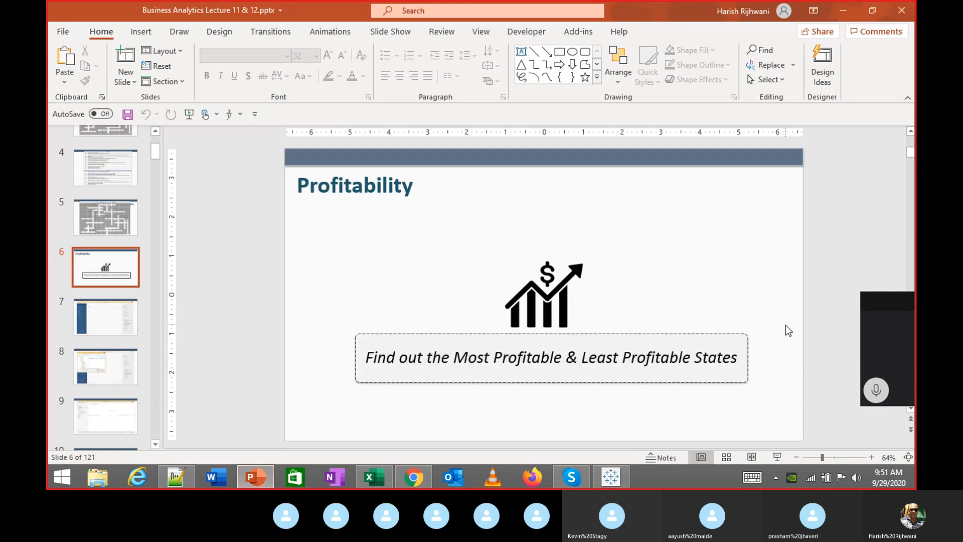
pyautogui.click(612, 477)
pyautogui.click(612, 476)
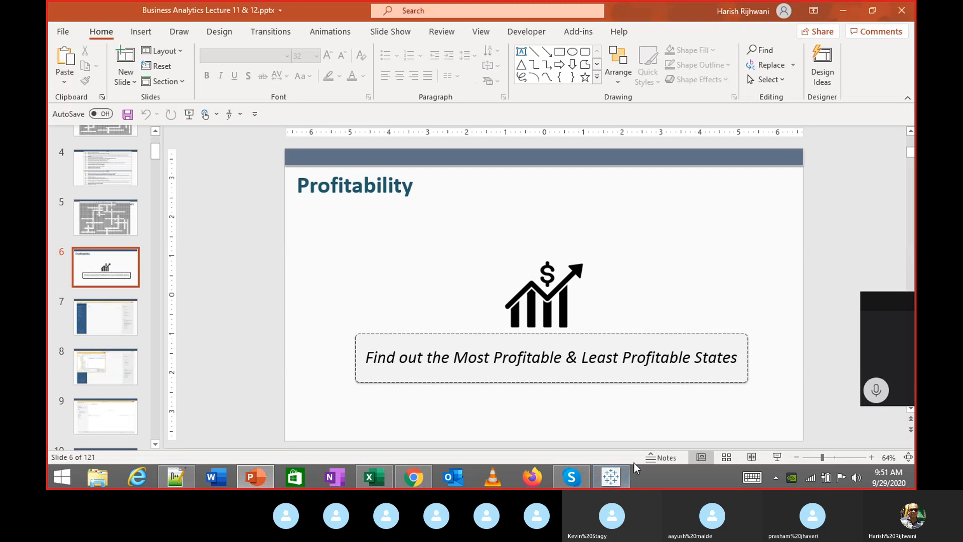
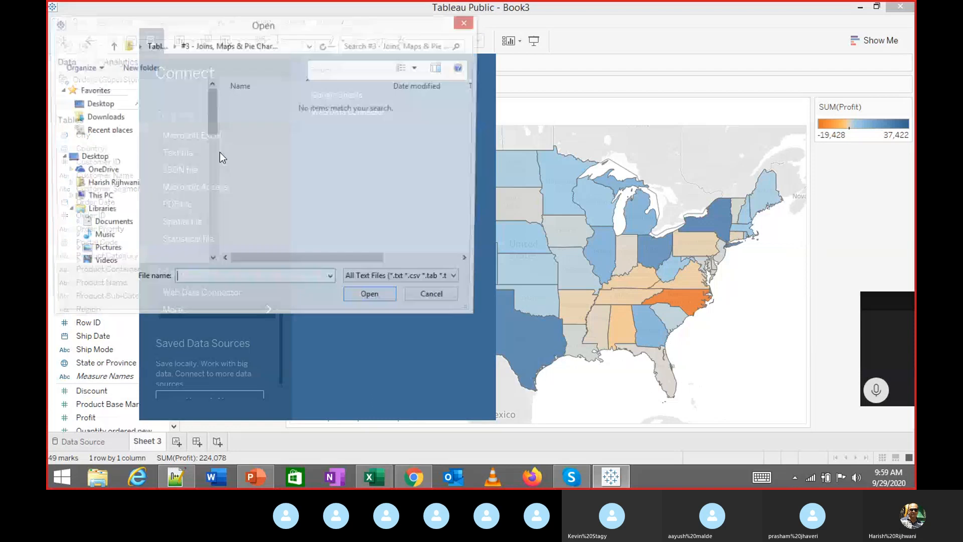
# Browse the Tableau Workshop folders to reach the #4 - Column Chart folder
pyautogui.click(159, 46)
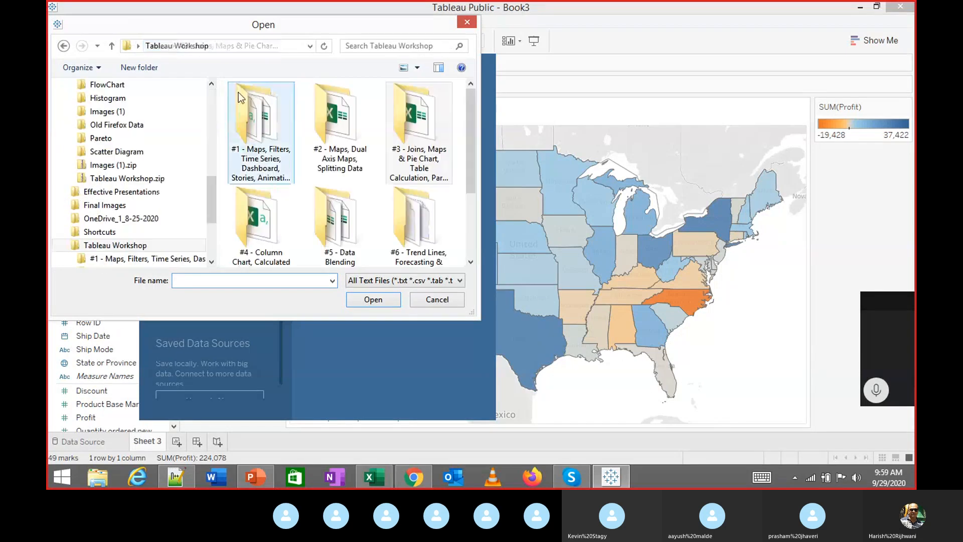
pyautogui.doubleClick(335, 224)
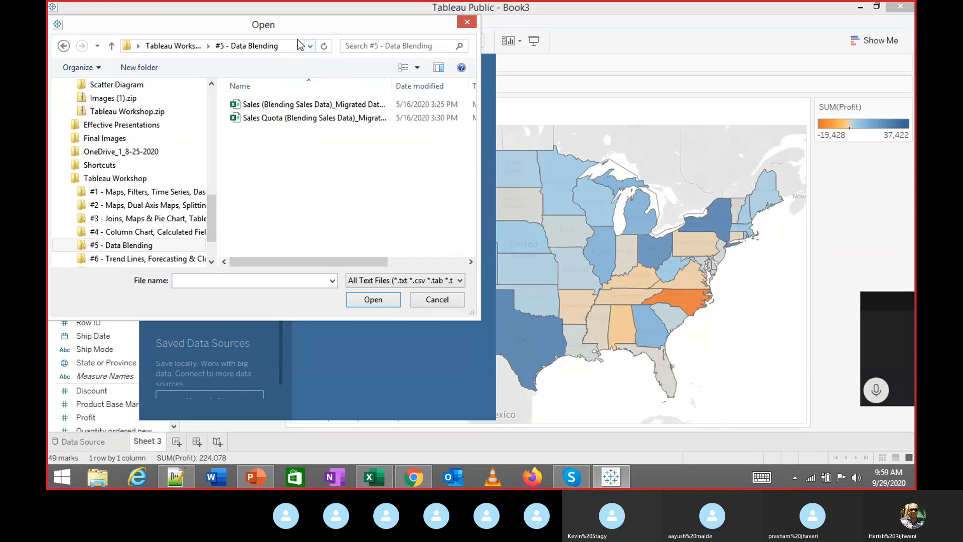
pyautogui.click(112, 47)
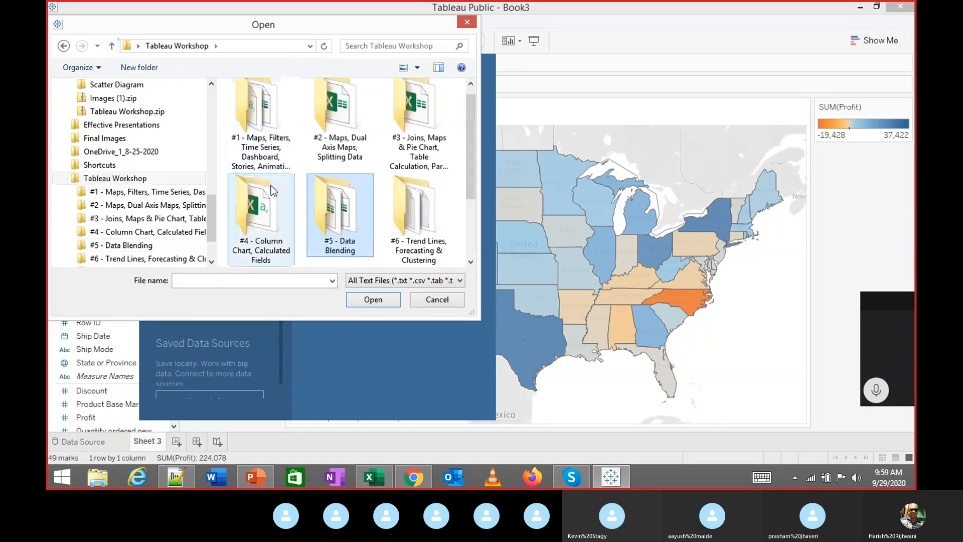
pyautogui.doubleClick(265, 223)
pyautogui.click(112, 45)
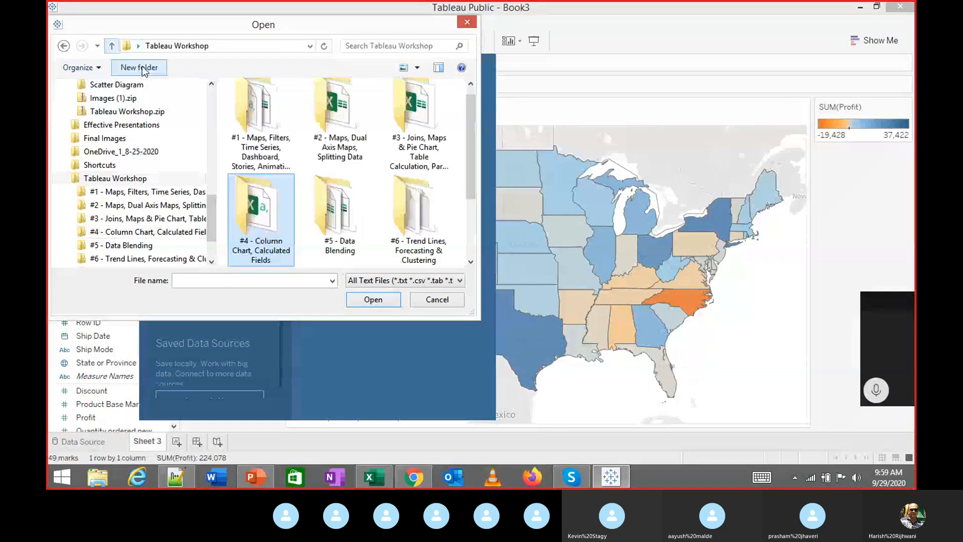
pyautogui.doubleClick(241, 217)
# Connect Sales Data.csv as a new data source and go back to Sheet 3
pyautogui.click(248, 110)
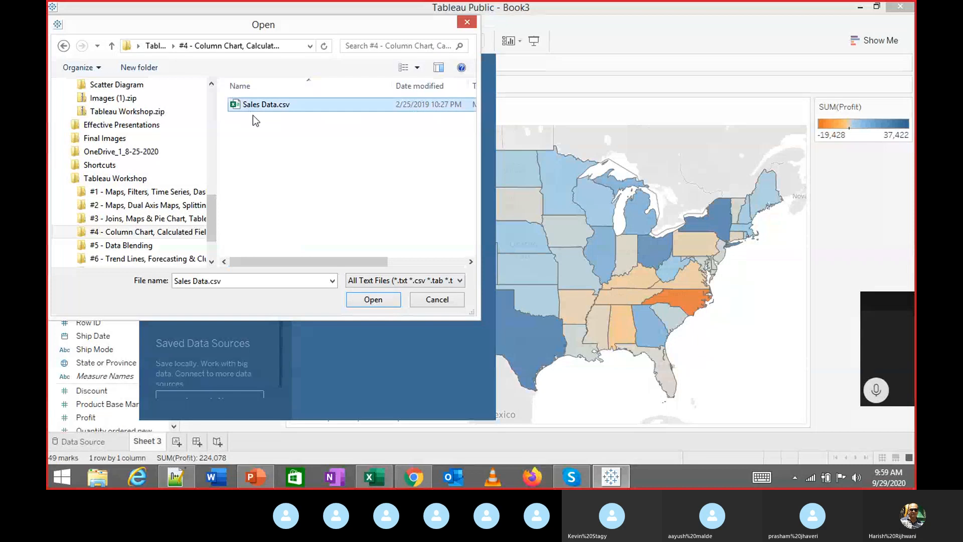
pyautogui.click(364, 300)
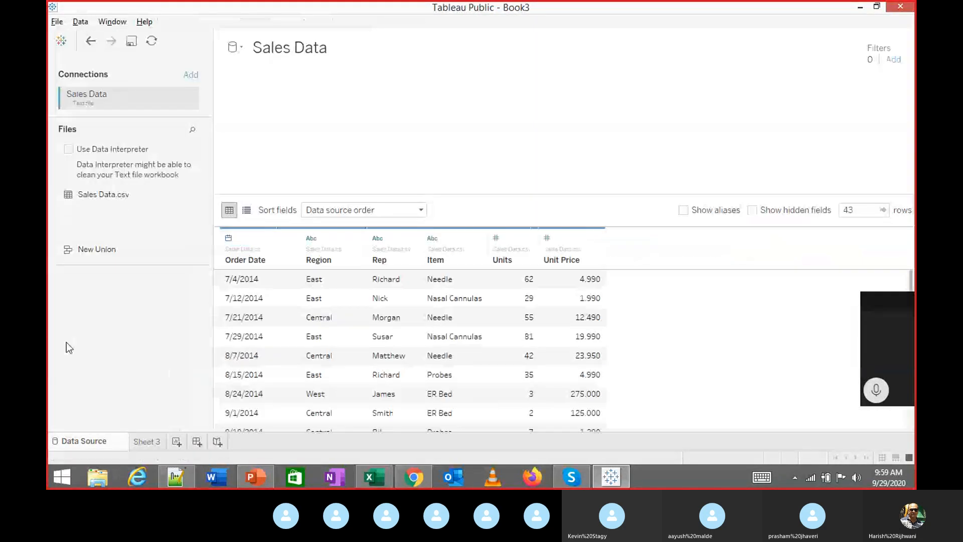
pyautogui.click(147, 443)
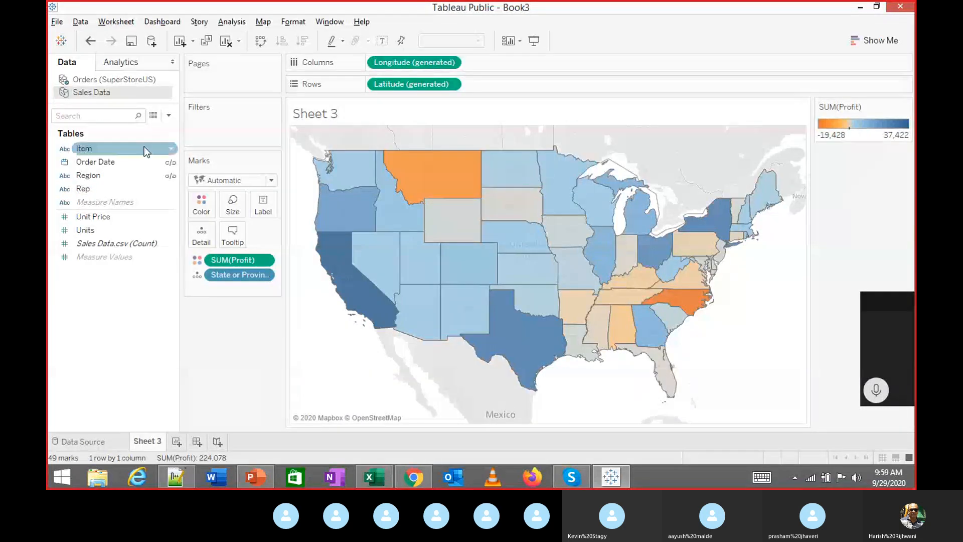
# Add blank Sheet 4, check the Skype call, then show the Sales Data source page
pyautogui.click(177, 441)
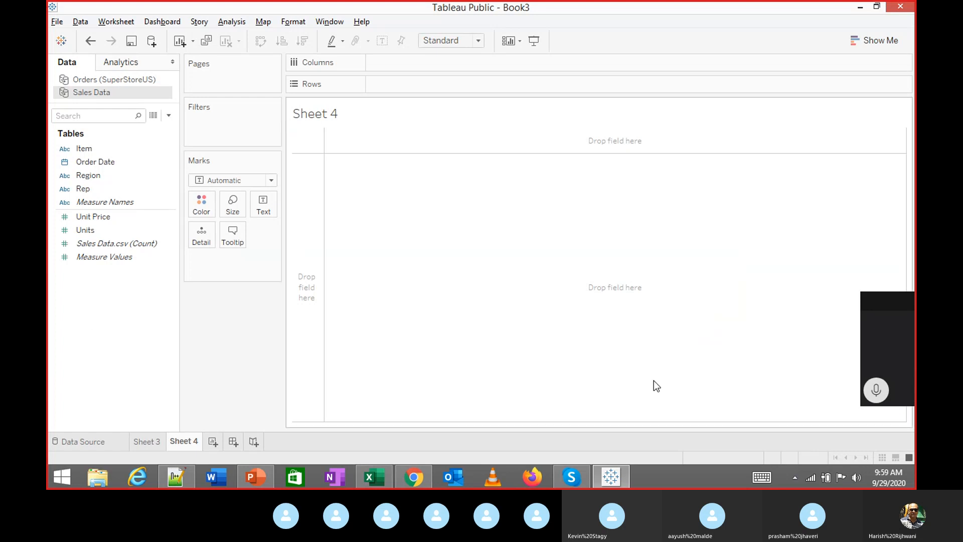
pyautogui.click(869, 384)
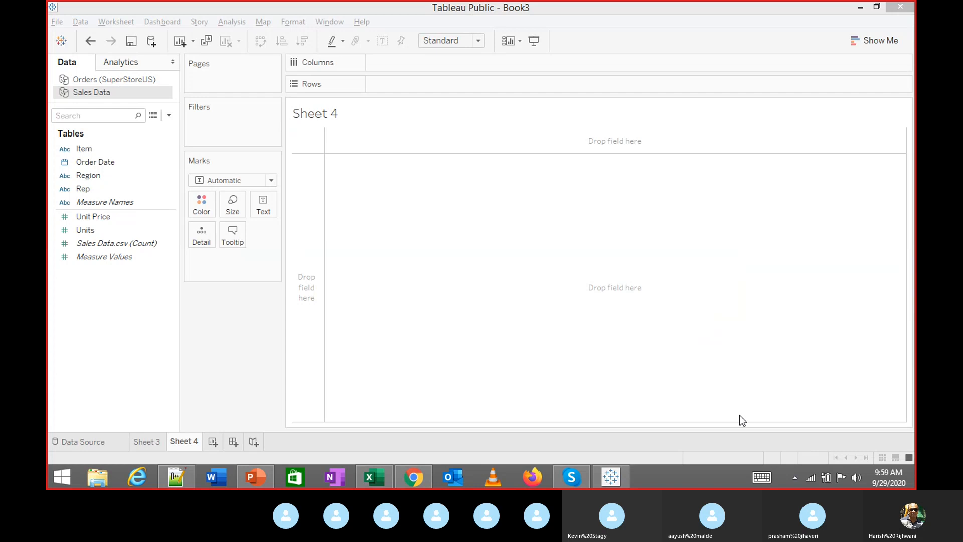
pyautogui.click(570, 466)
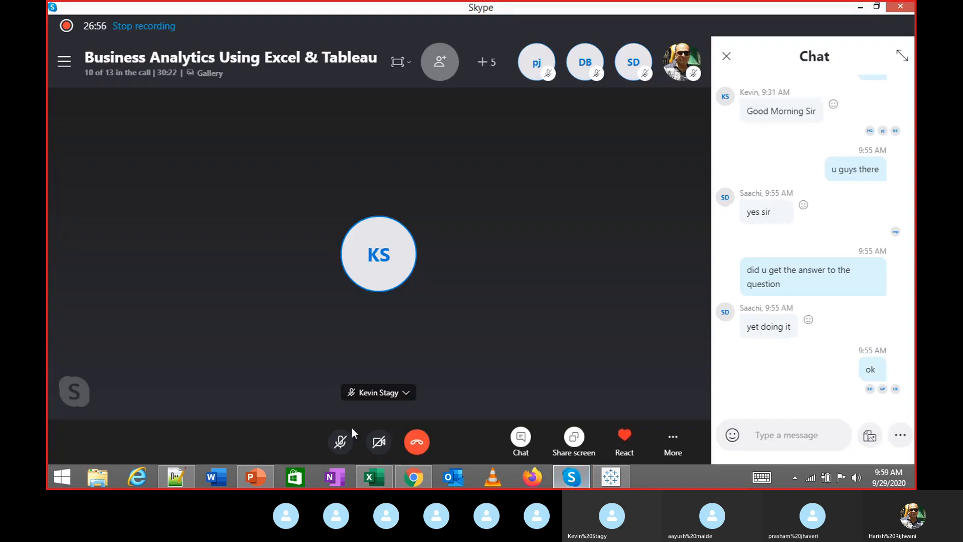
pyautogui.moveTo(339, 447)
pyautogui.hotkey('alt', 'Tab')
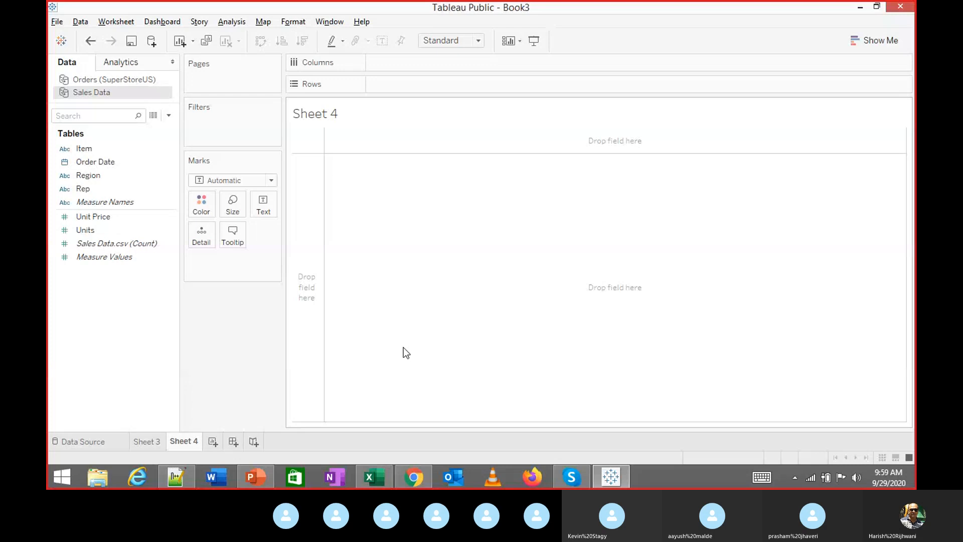
pyautogui.click(102, 441)
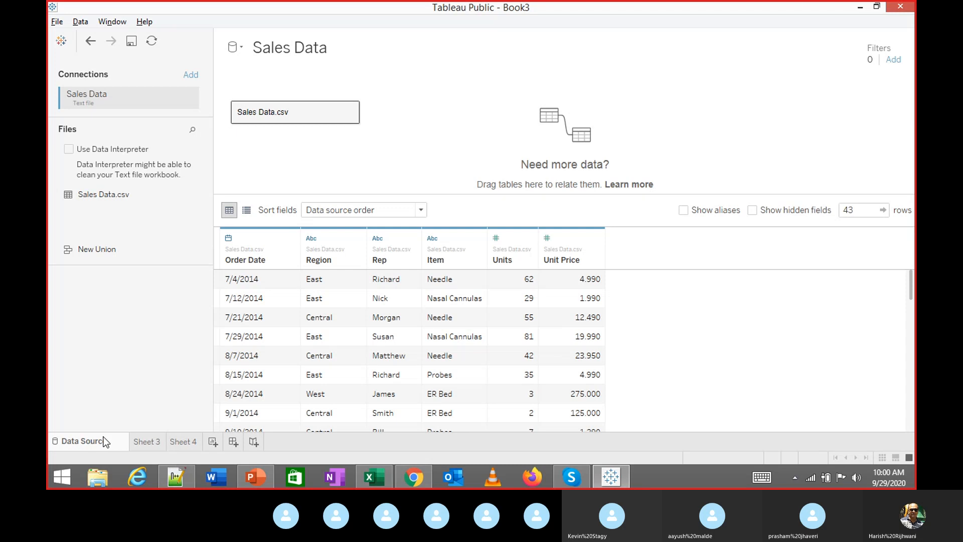
# Cycle through PowerPoint, Tableau and Skype, then bring up File Explorer at Libraries
pyautogui.click(253, 478)
pyautogui.click(253, 477)
pyautogui.click(571, 476)
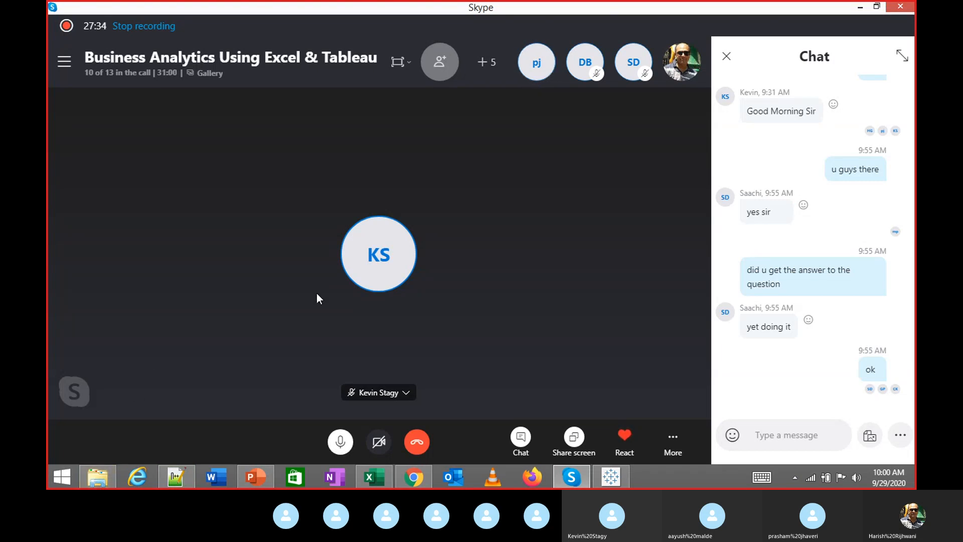
pyautogui.click(105, 476)
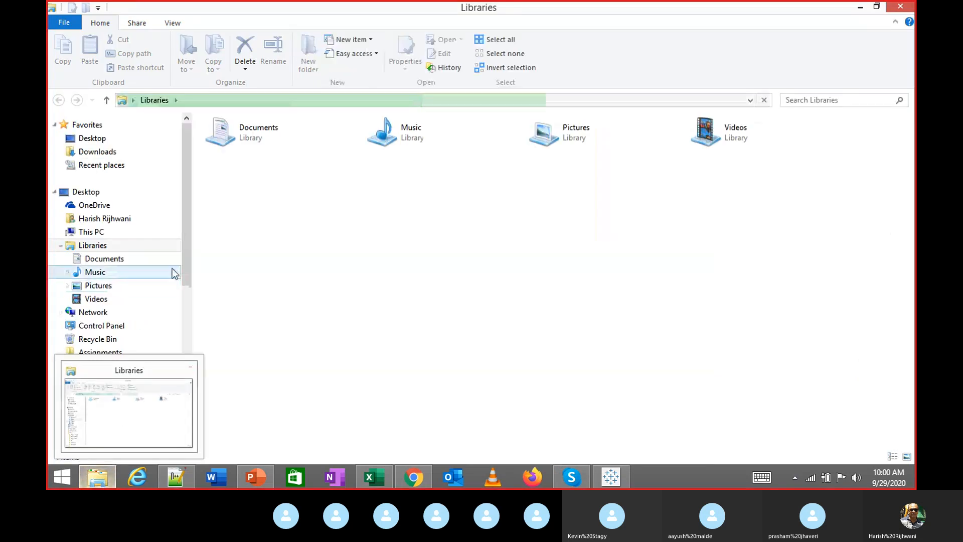
# Collapse the Docs and Tableau Workshop folders in the navigation pane
pyautogui.click(61, 365)
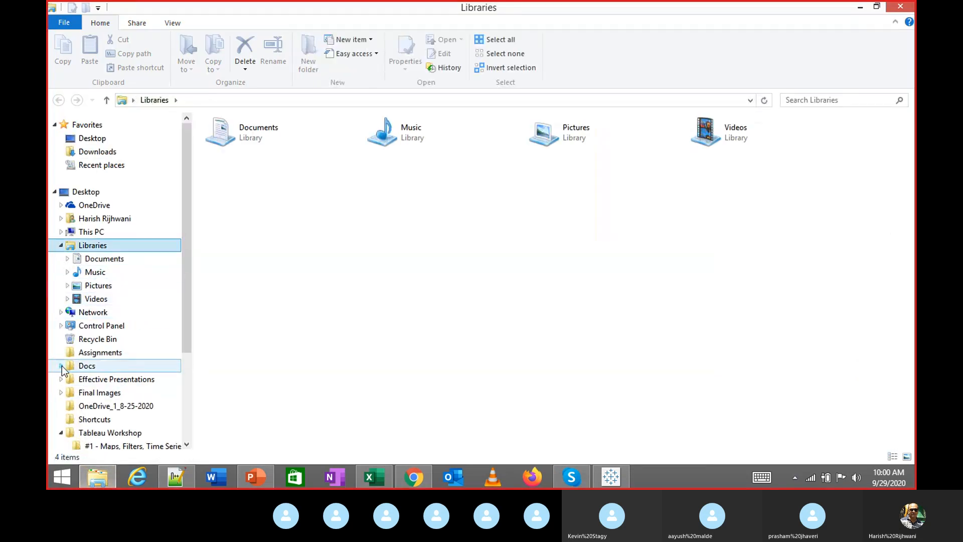
pyautogui.click(61, 435)
pyautogui.scroll(2, 134, 216)
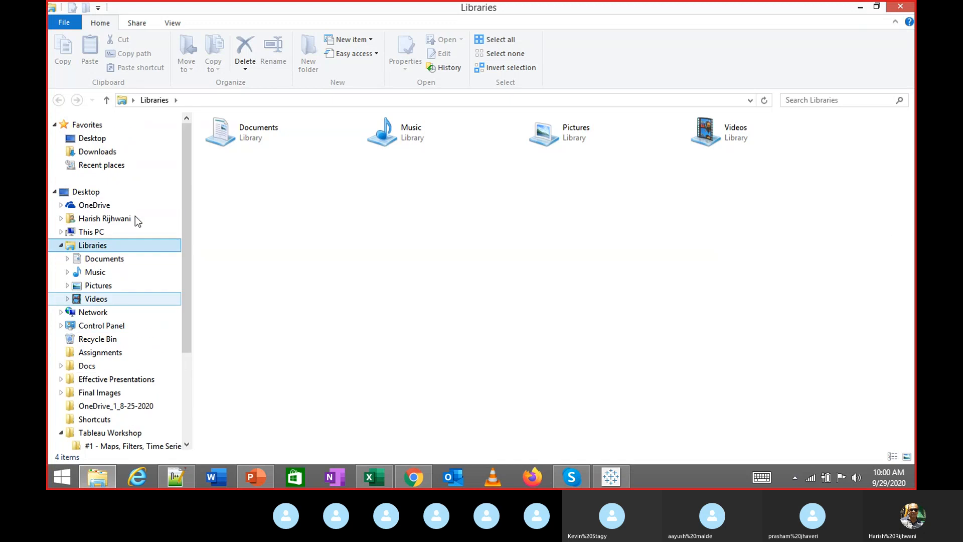
pyautogui.scroll(-1, 125, 214)
pyautogui.scroll(-2, 123, 213)
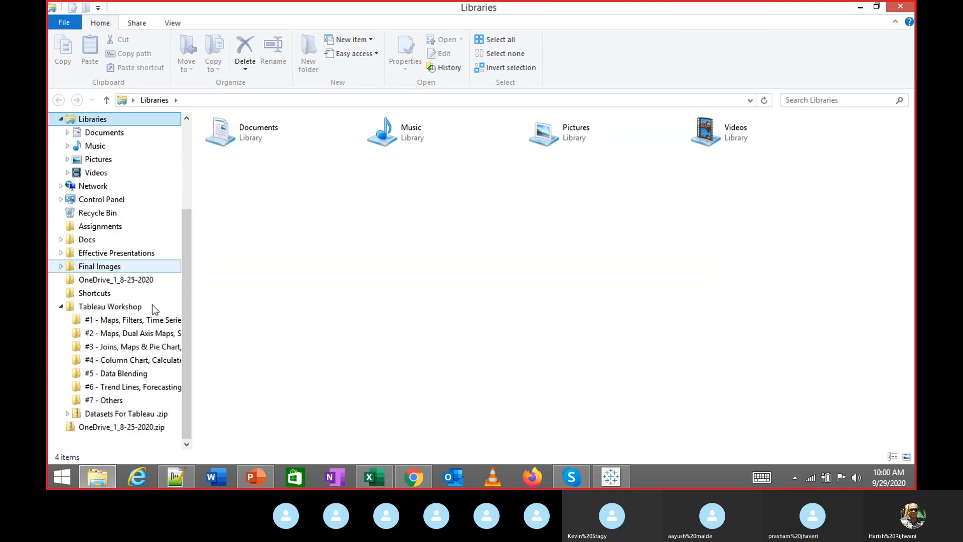
pyautogui.click(61, 306)
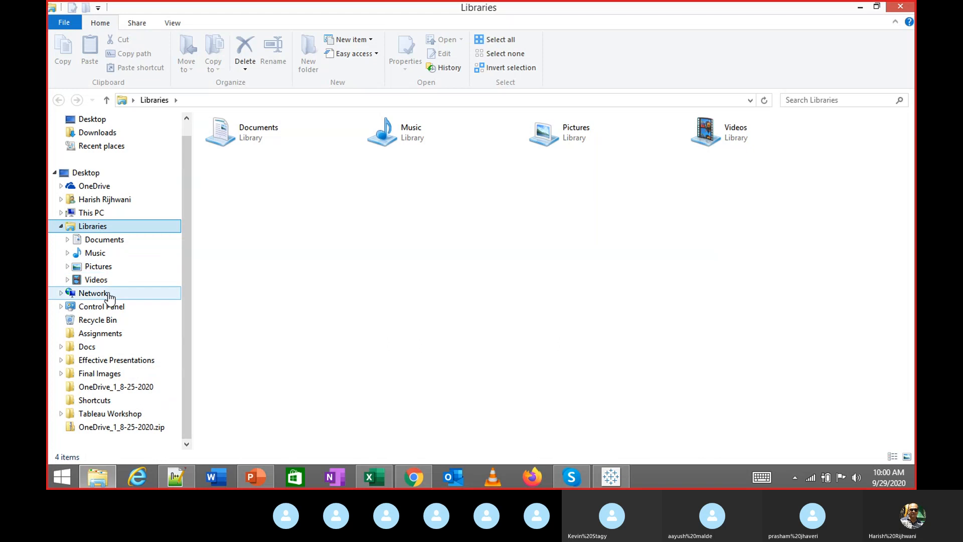
# Navigate DATA (D:) › HCR Laptop D Drive › Welinkar › Year 2019 › Business Analytics › Data
pyautogui.click(91, 213)
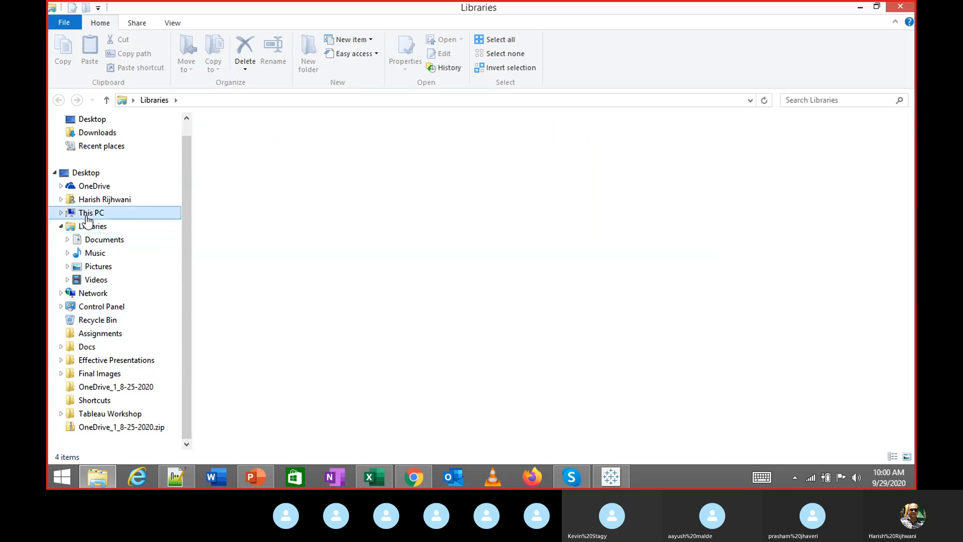
pyautogui.doubleClick(408, 245)
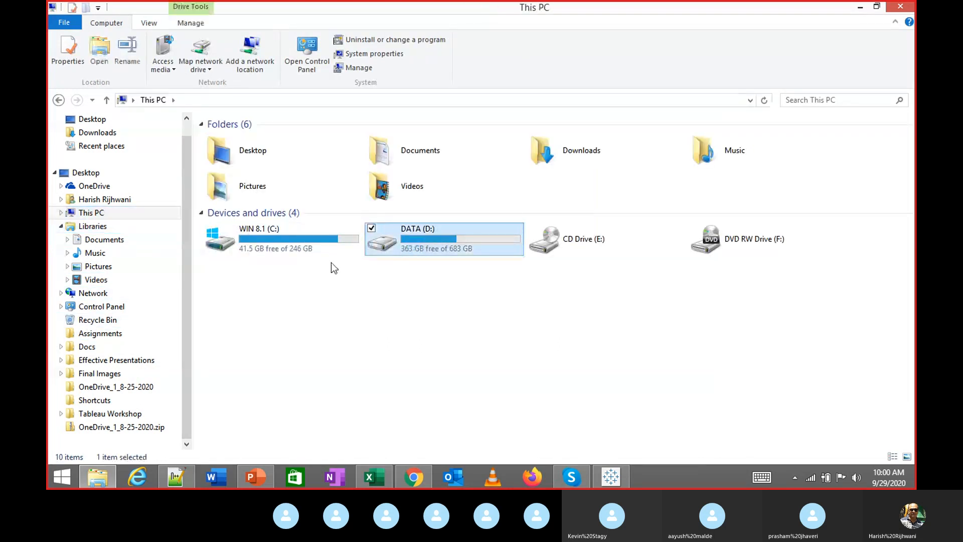
pyautogui.click(335, 288)
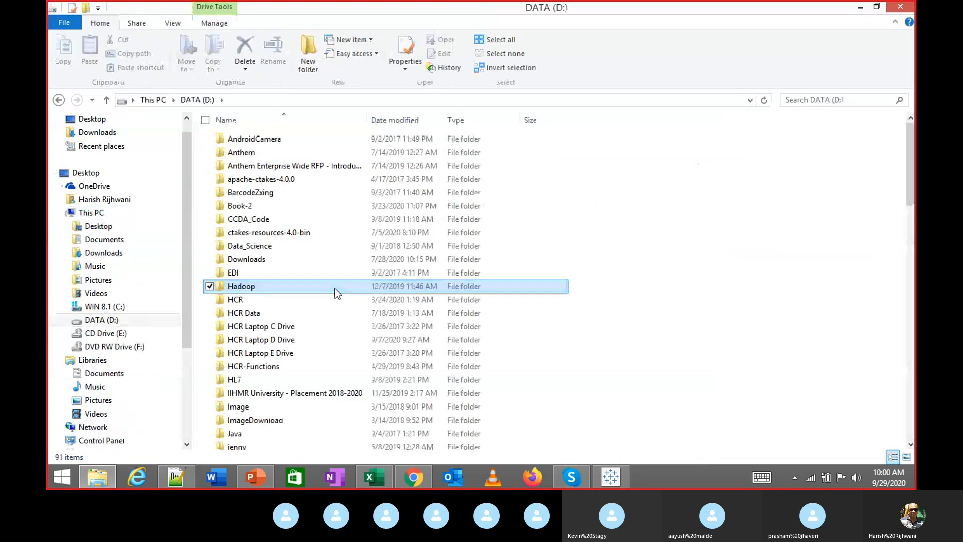
pyautogui.doubleClick(271, 340)
pyautogui.doubleClick(254, 135)
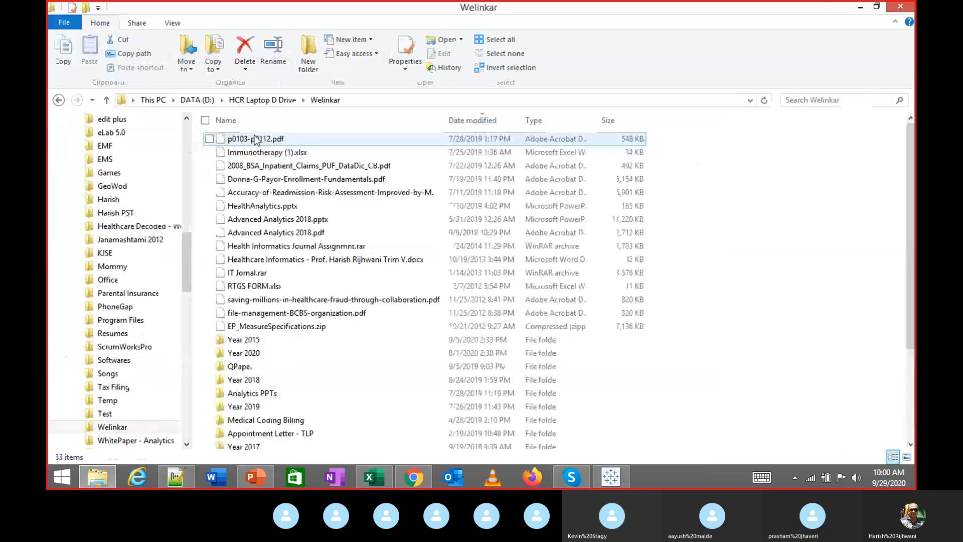
pyautogui.doubleClick(255, 405)
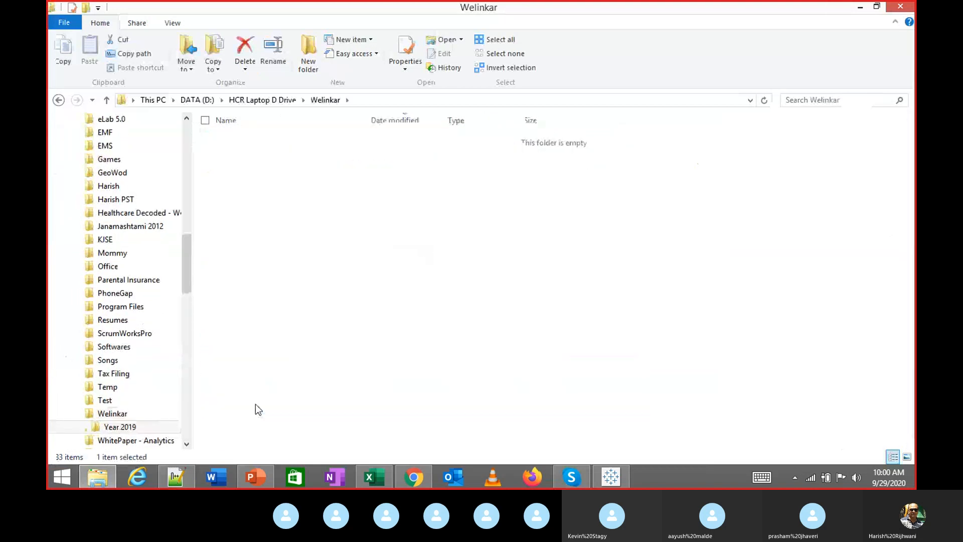
pyautogui.click(264, 142)
pyautogui.doubleClick(263, 140)
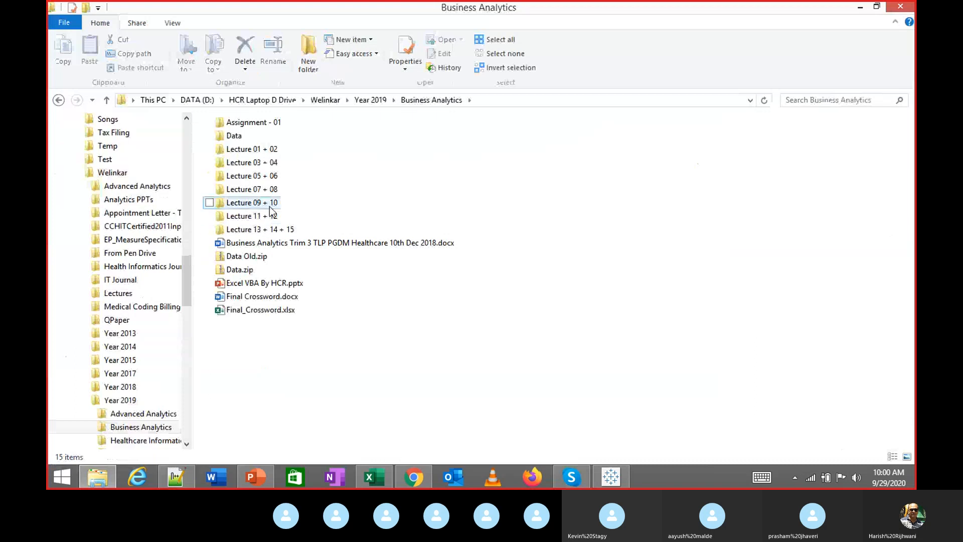
pyautogui.doubleClick(237, 138)
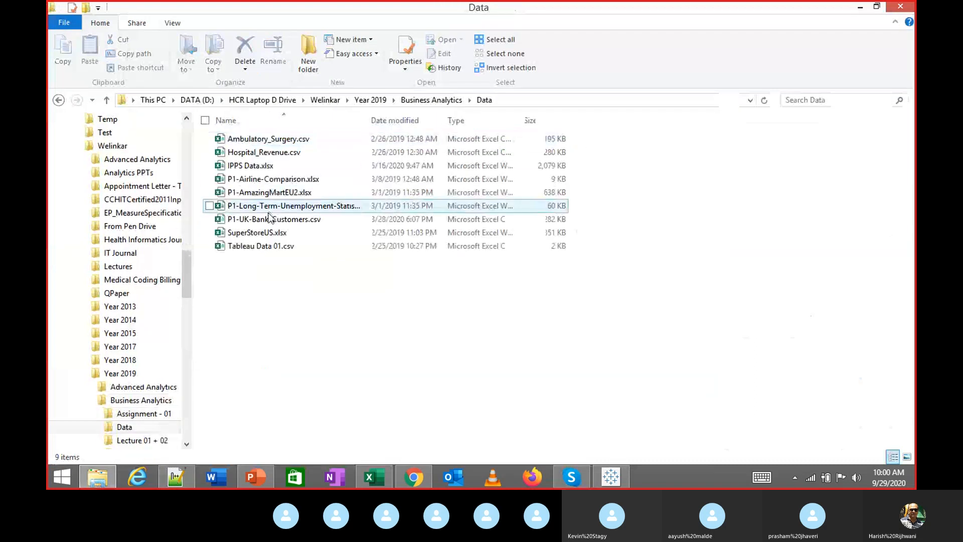
# Open Tableau Data 01.csv in Excel, then minimize both Excel workbook windows
pyautogui.doubleClick(276, 246)
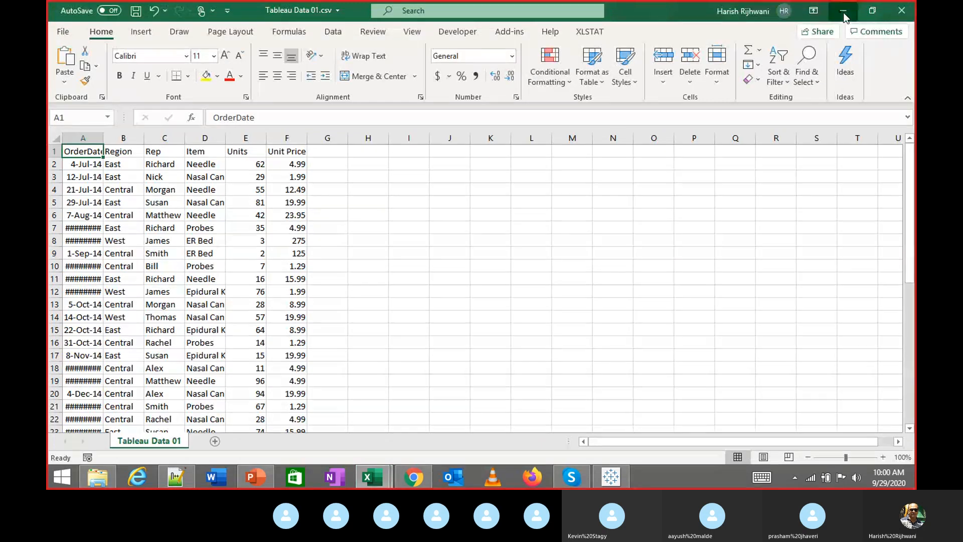
pyautogui.click(843, 11)
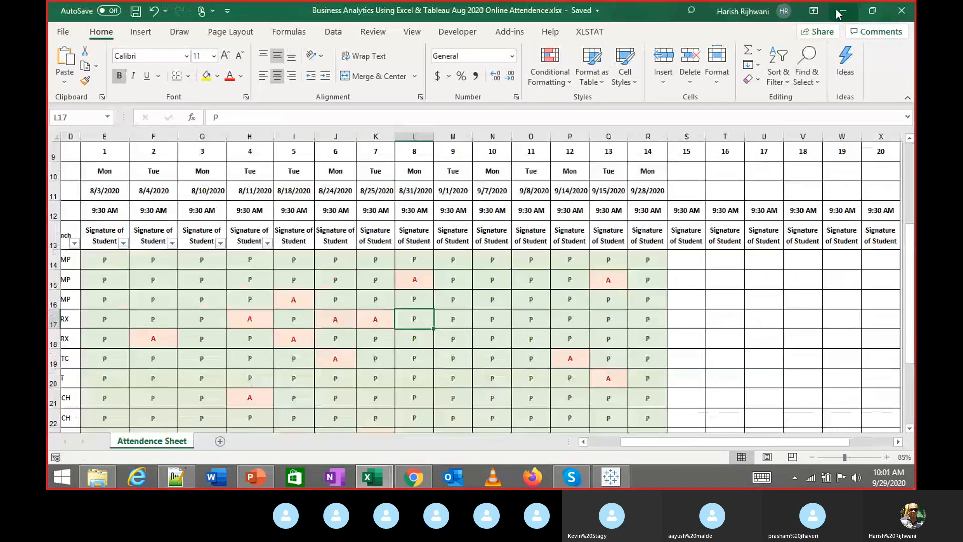
pyautogui.click(837, 12)
pyautogui.moveTo(610, 480)
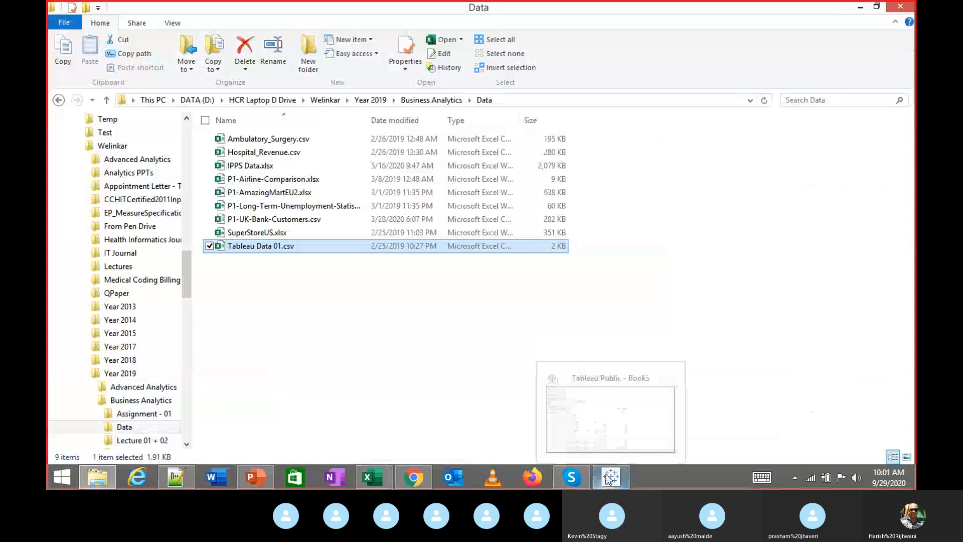
pyautogui.click(588, 404)
# Switch to the Skype class call and mute your microphone
pyautogui.click(571, 477)
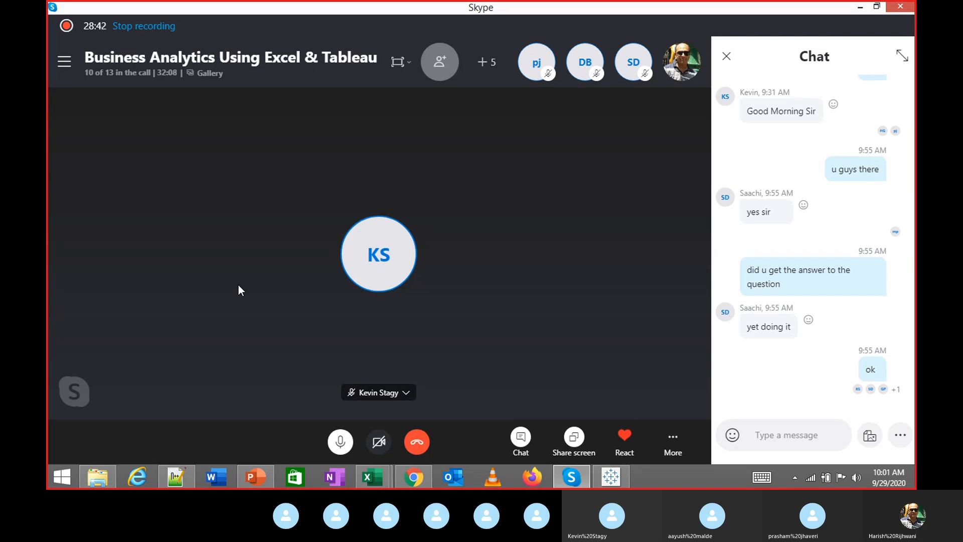
pyautogui.click(339, 442)
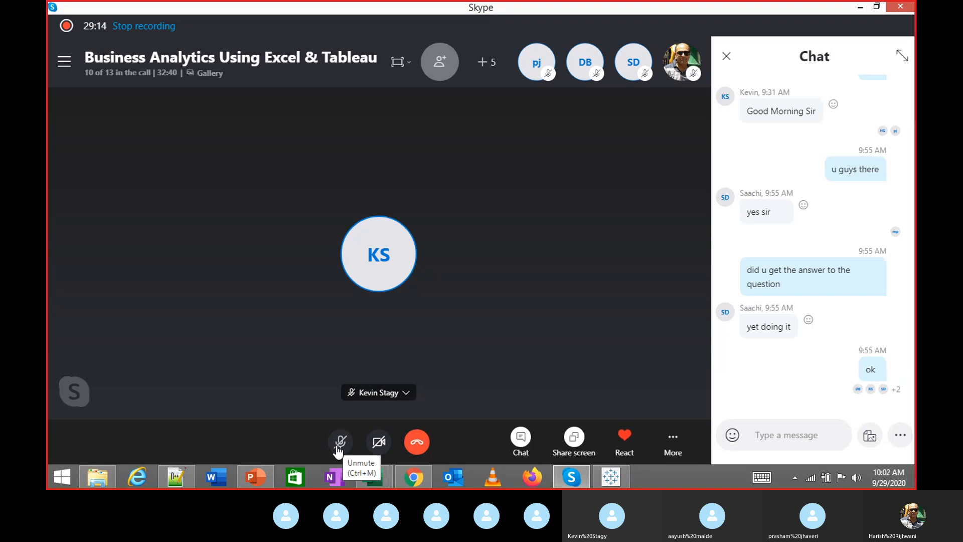
# Post 'anyone got the first answer' in the Skype chat, fixing a typo first
pyautogui.click(763, 435)
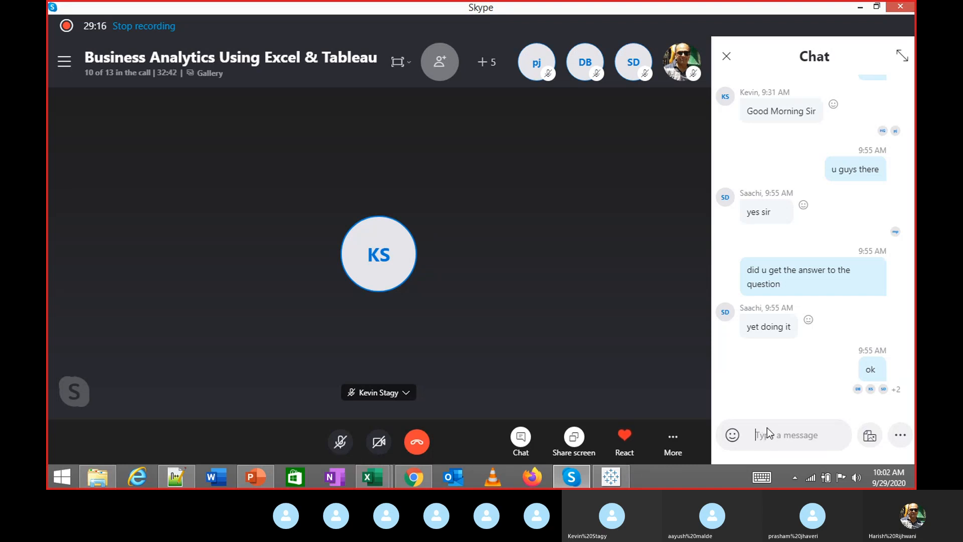
pyautogui.write('amyon')
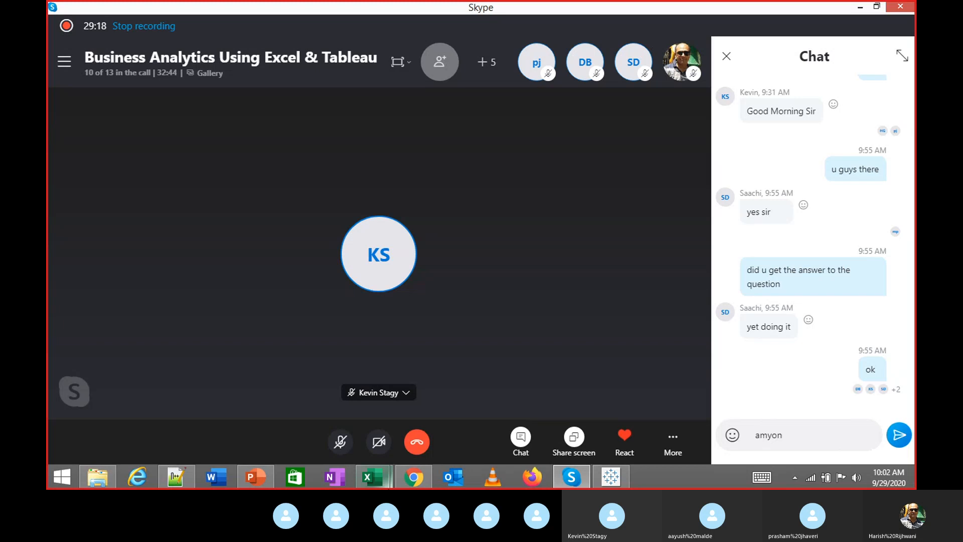
pyautogui.hotkey('ctrl', 'a')
pyautogui.write('anyone got the first answer')
pyautogui.press('Return')
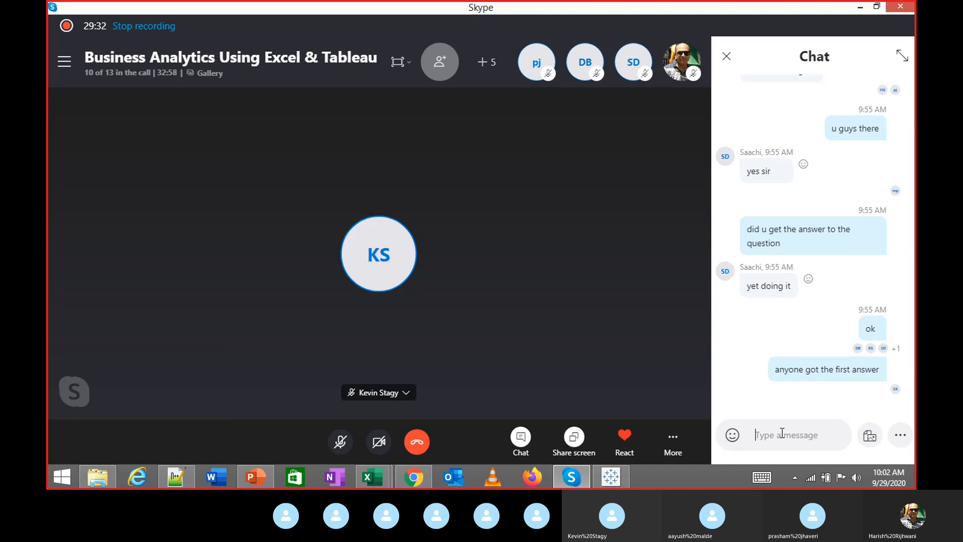
pyautogui.hotkey('alt', 'Tab')
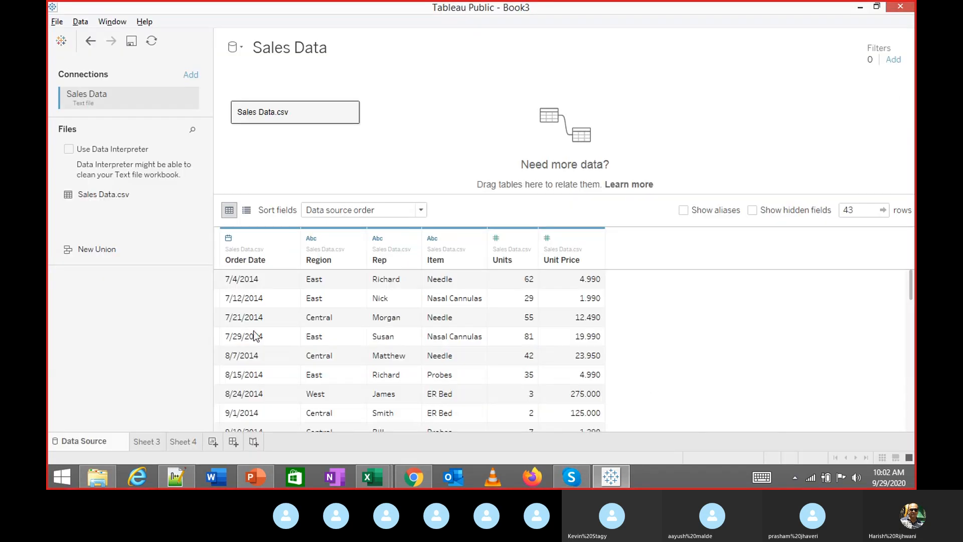
pyautogui.hotkey('alt', 'Tab')
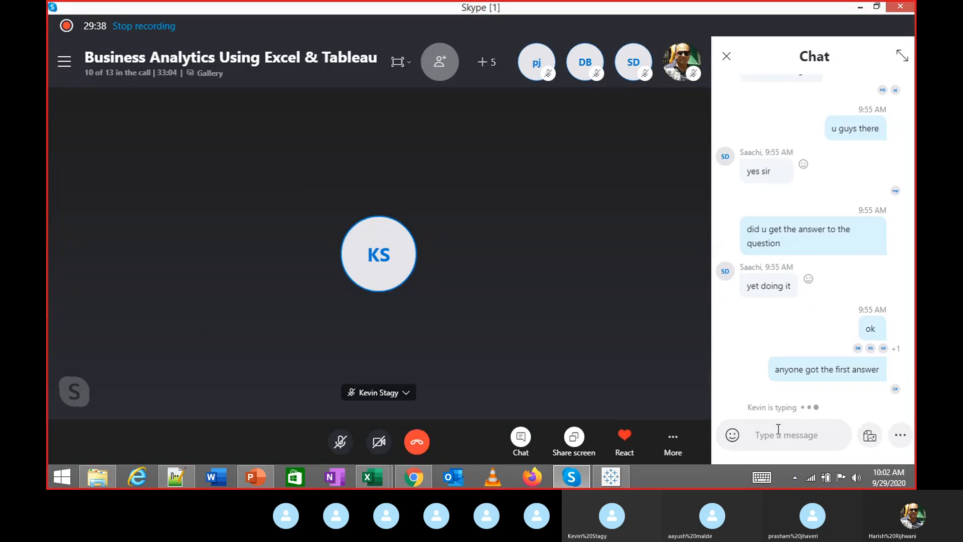
# Reply 'ok, pls speak', unmute the microphone, and return to Tableau Public
pyautogui.click(780, 434)
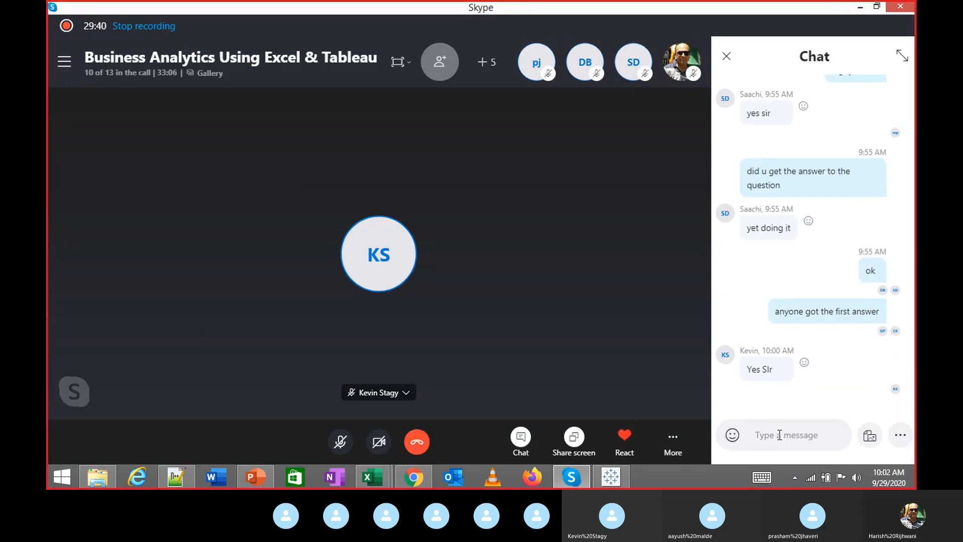
pyautogui.write('ok')
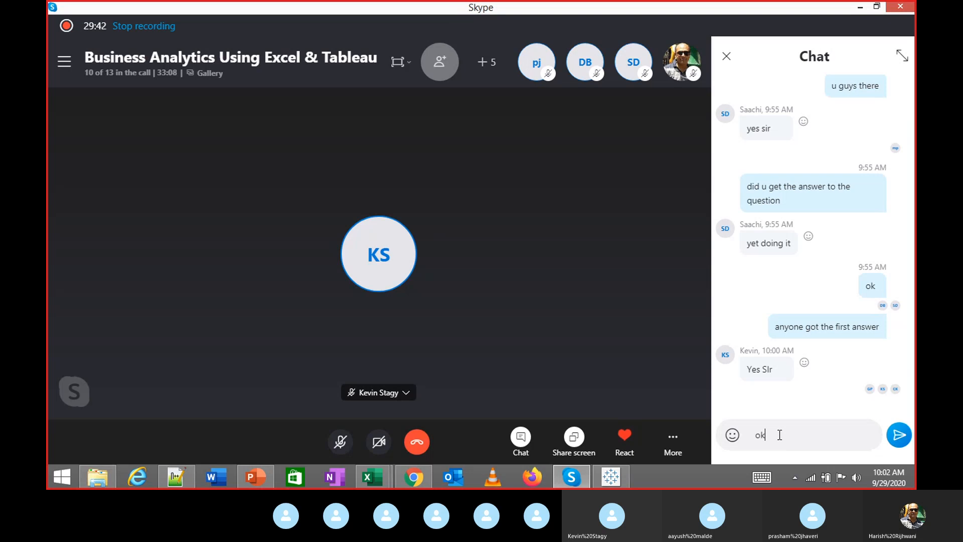
pyautogui.write(', pls speak')
pyautogui.press('Return')
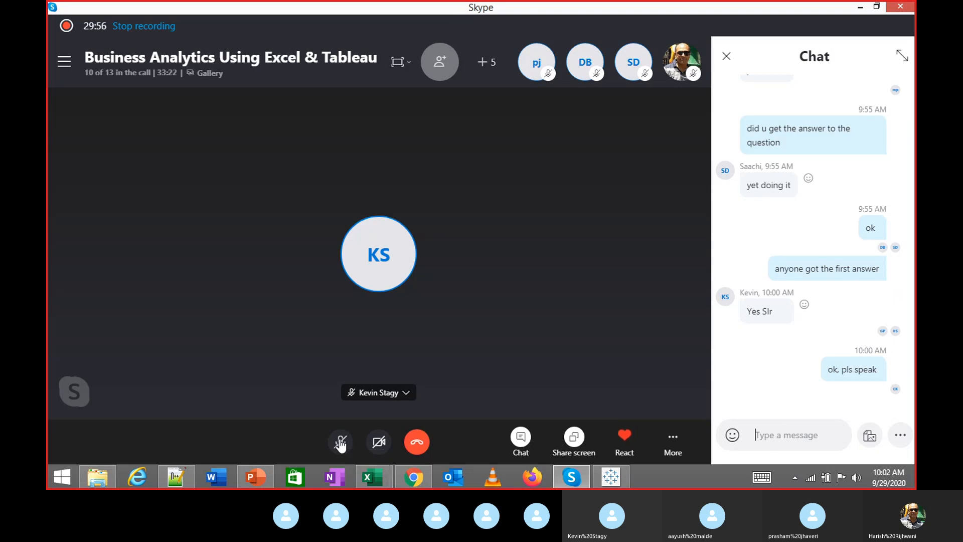
pyautogui.hotkey('alt', 'Tab')
pyautogui.hotkey('alt', 'Tab')
pyautogui.click(340, 441)
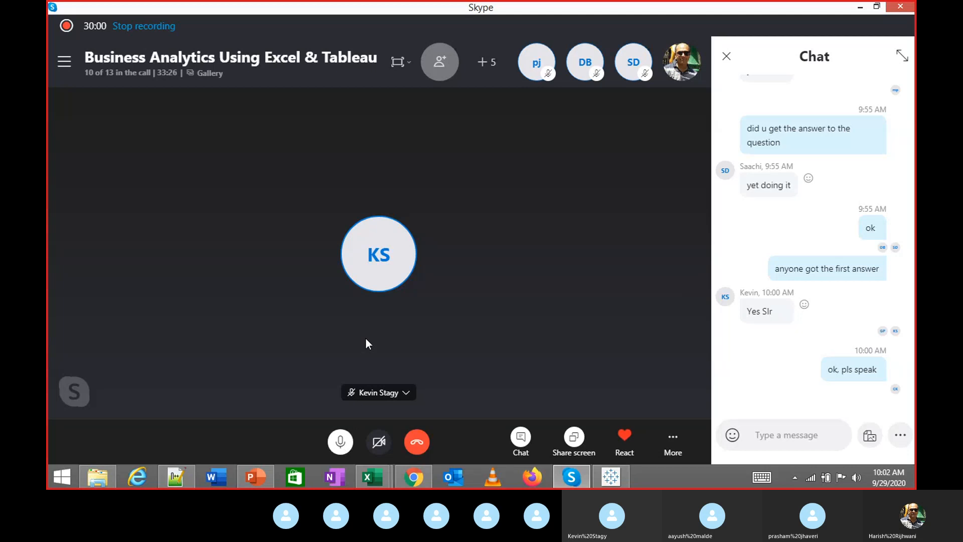
pyautogui.hotkey('alt', 'Tab')
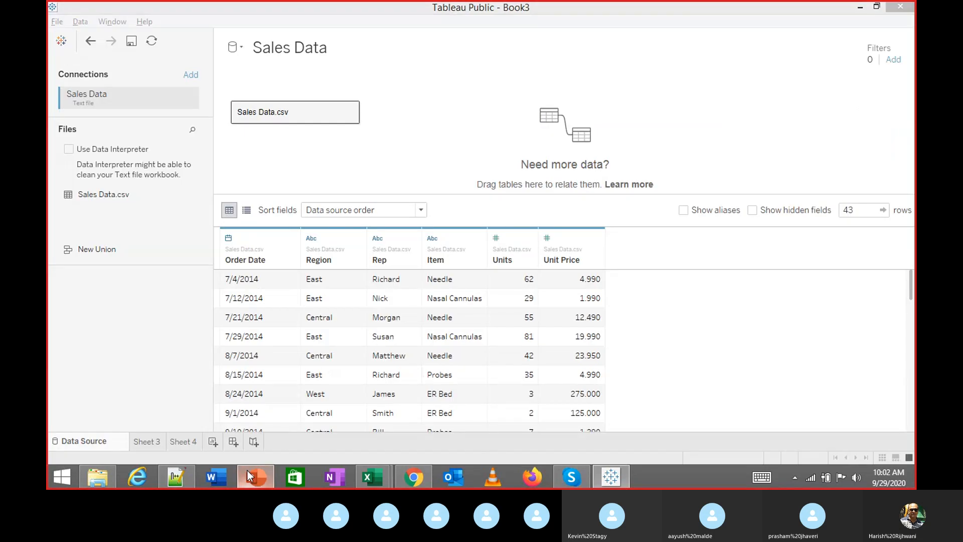
# Bring the Tableau Data 01.csv Excel workbook to the front from the Data folder
pyautogui.click(248, 471)
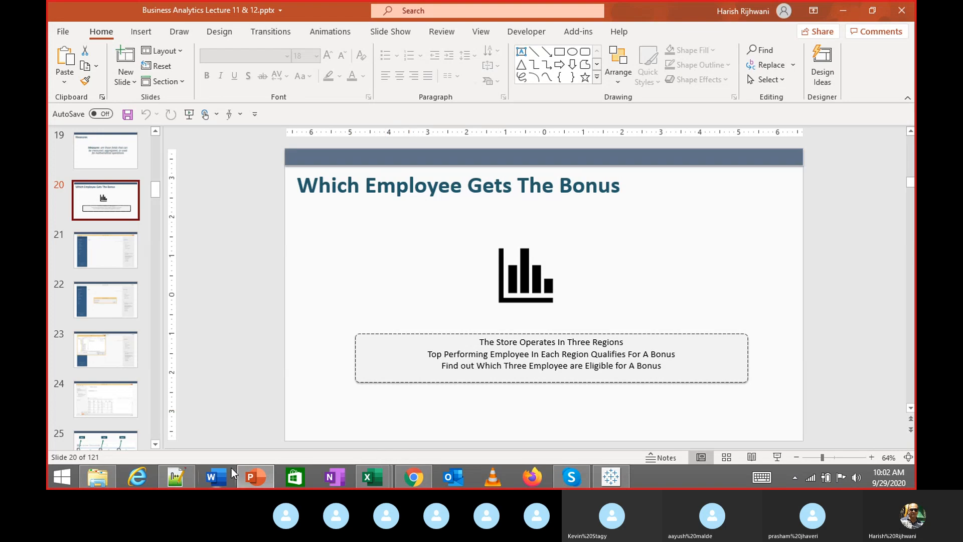
pyautogui.click(115, 479)
pyautogui.click(264, 247)
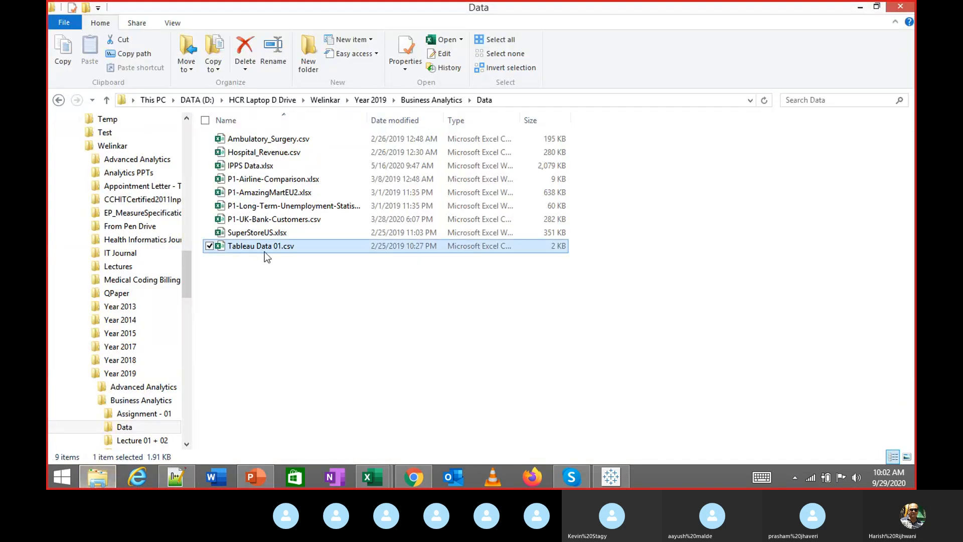
pyautogui.moveTo(382, 472)
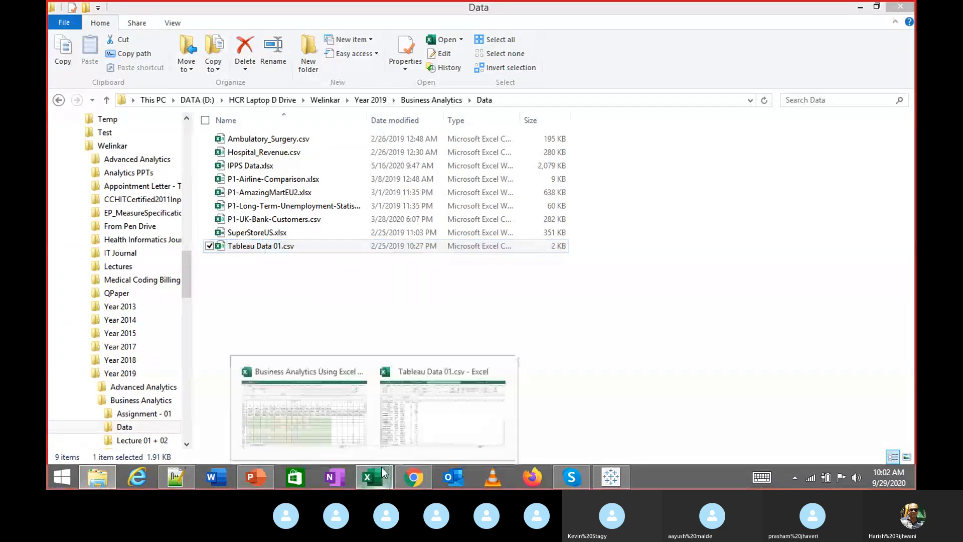
pyautogui.click(428, 412)
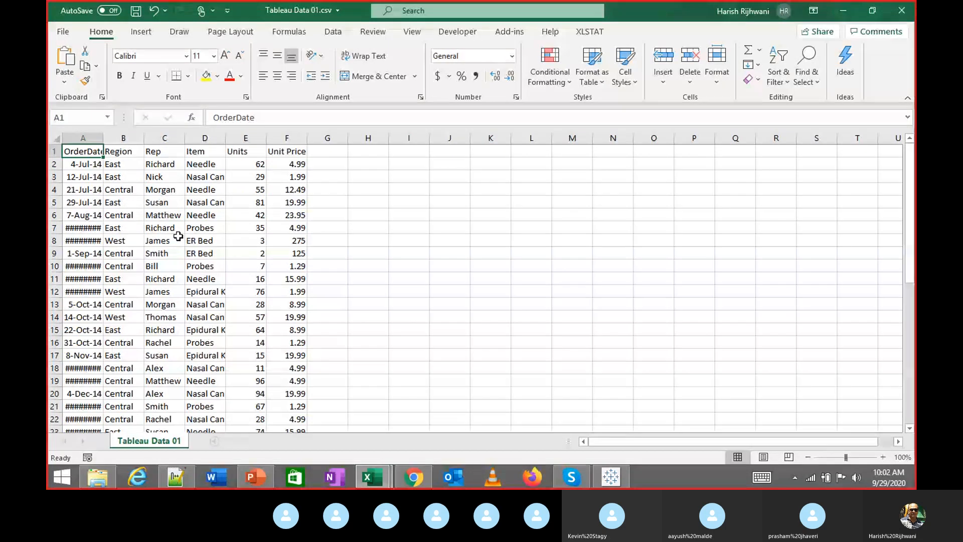
# Auto-fit columns A–F across the data through row 44, then switch back to File Explorer
pyautogui.hotkey('ctrl', 'shift', 'Right')
pyautogui.hotkey('ctrl', 'shift', 'Down')
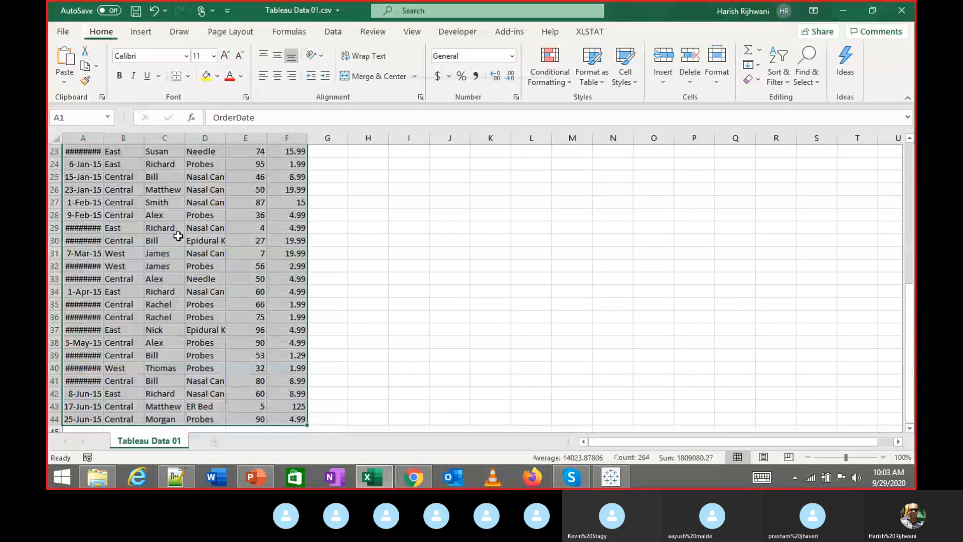
pyautogui.hotkey('alt', 'h')
pyautogui.press('o')
pyautogui.press('i')
pyautogui.hotkey('ctrl', 'Home')
pyautogui.hotkey('alt', 'Tab')
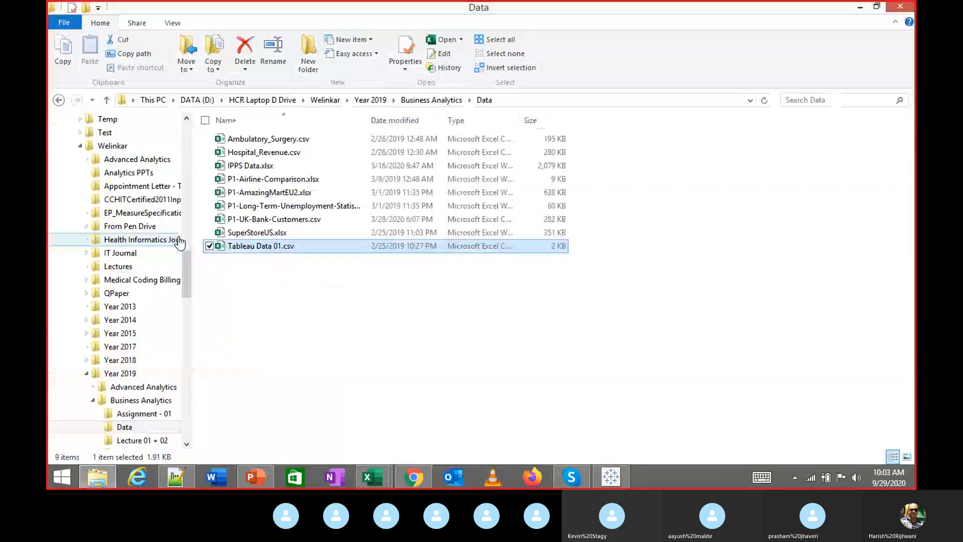
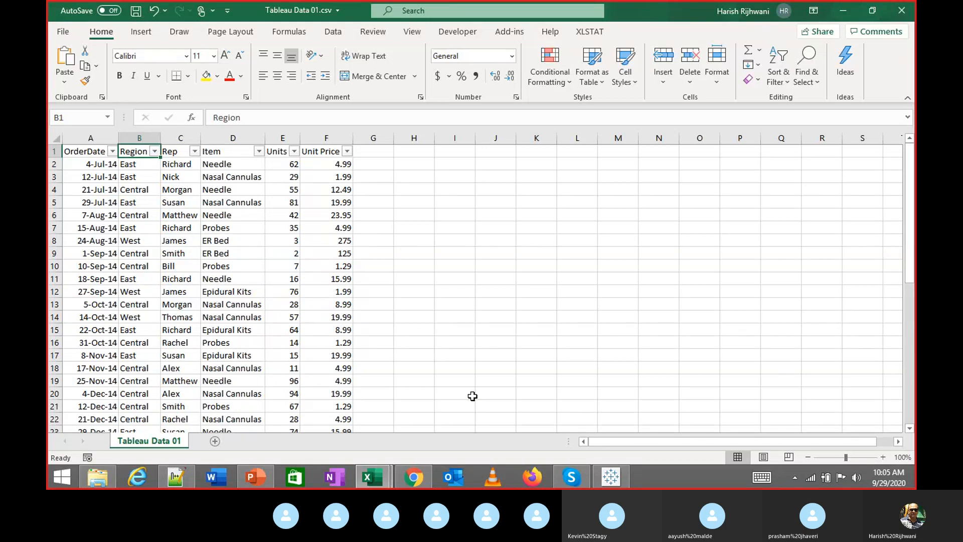
# Switch away from the Excel spreadsheet with Alt+Tab
pyautogui.hotkey('alt', 'Tab')
pyautogui.hotkey('alt', 'Tab')
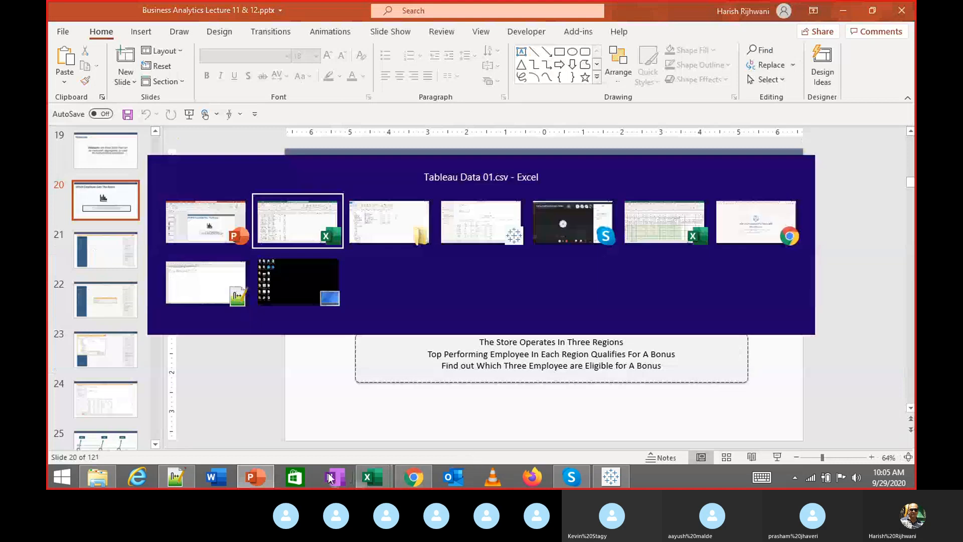
# On Sheet 4 in Tableau, add Region, Units and Rep to the view
pyautogui.click(610, 477)
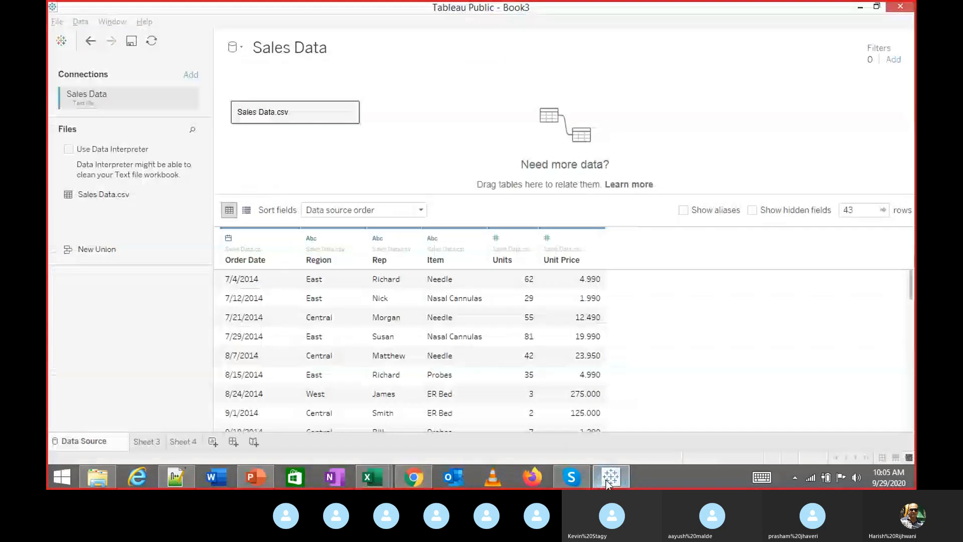
pyautogui.click(184, 442)
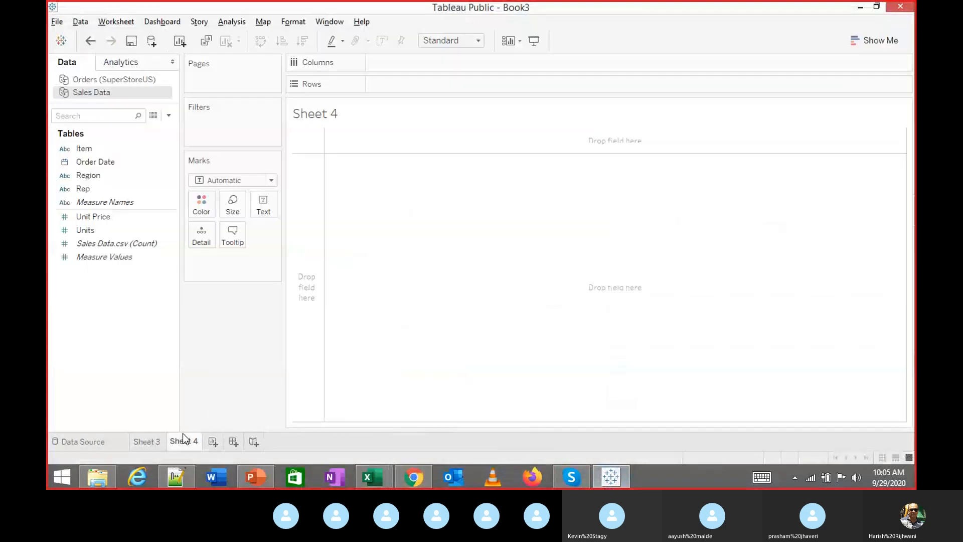
pyautogui.doubleClick(100, 176)
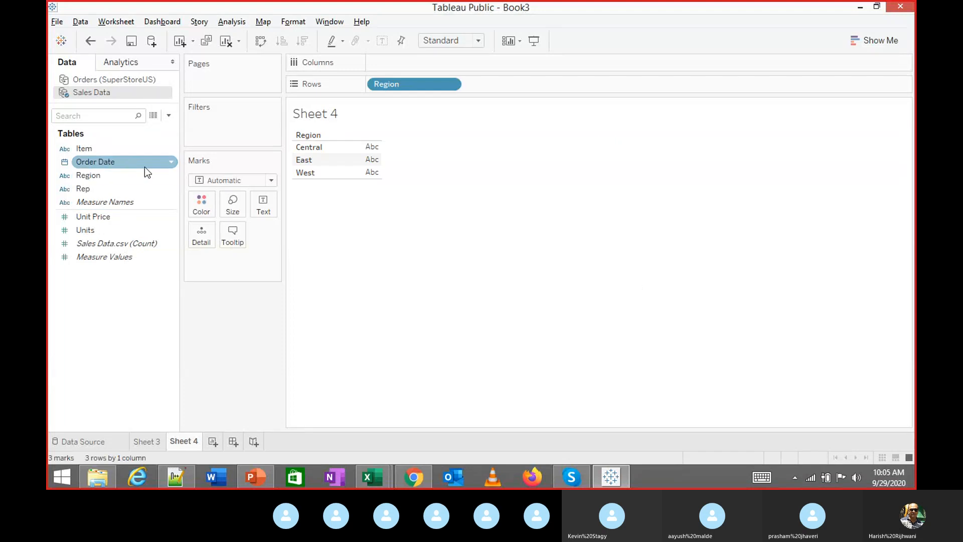
pyautogui.doubleClick(99, 230)
pyautogui.click(92, 190)
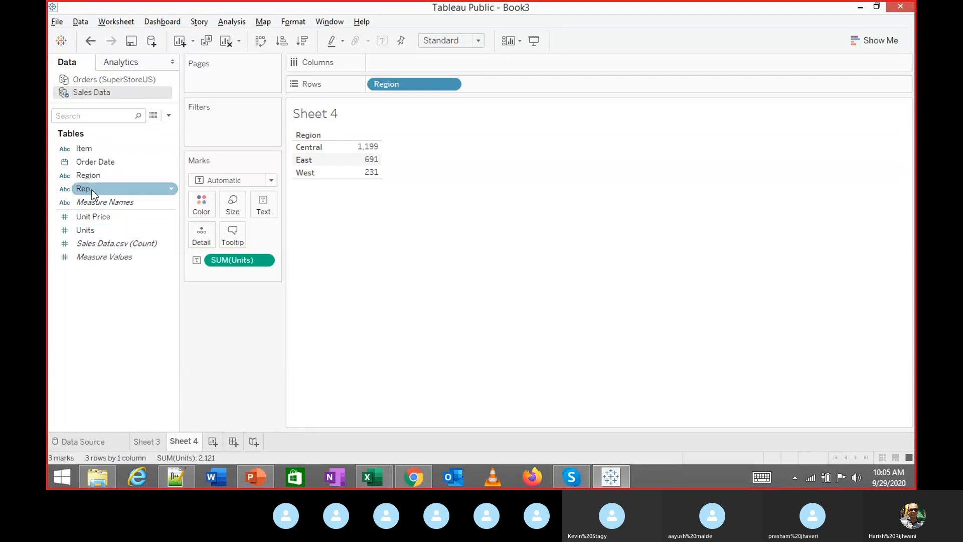
pyautogui.doubleClick(97, 194)
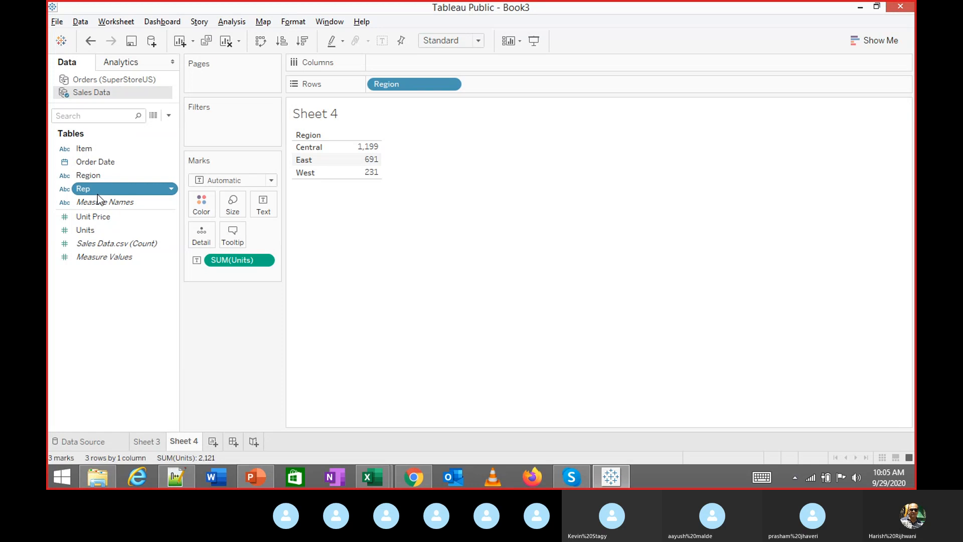
# Make it side-by-side vertical bars coloured by Region instead of Rep
pyautogui.click(875, 42)
pyautogui.click(848, 137)
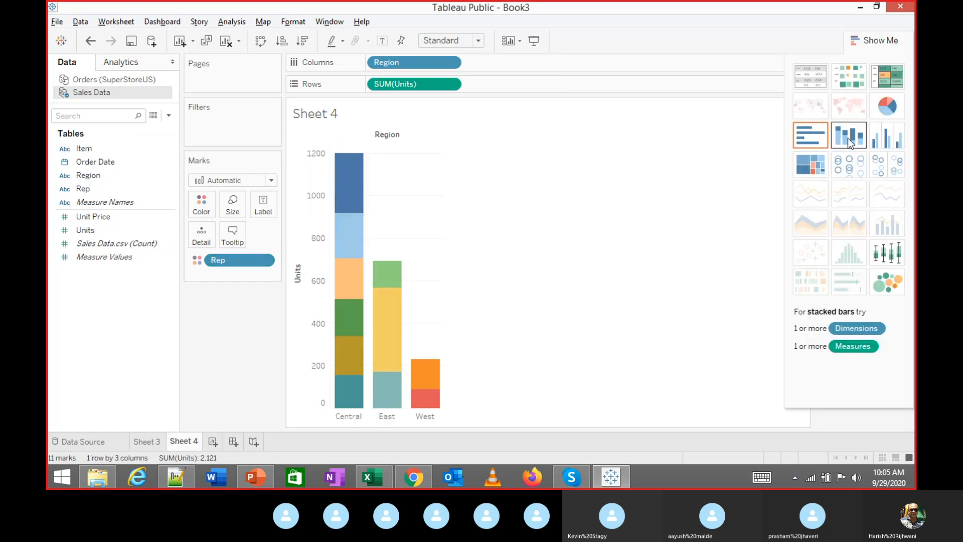
pyautogui.click(815, 131)
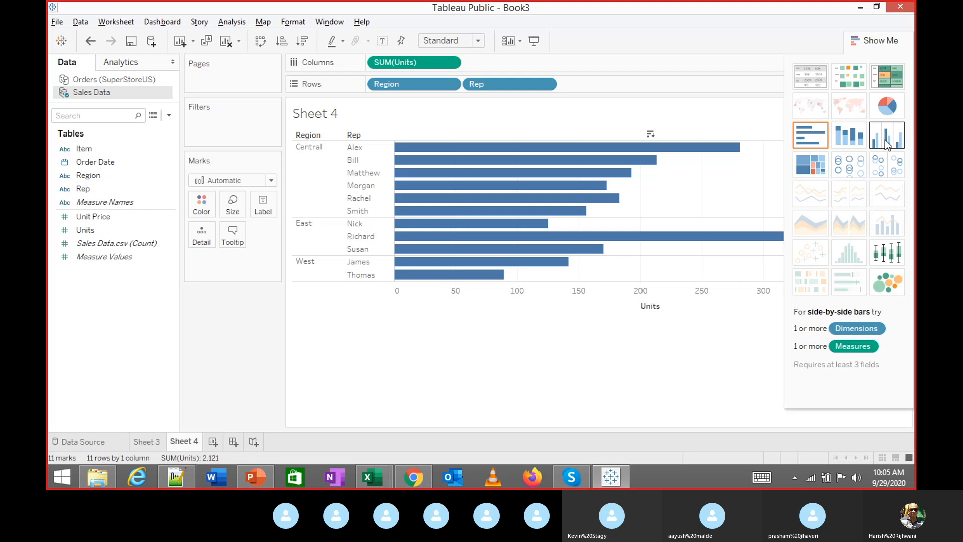
pyautogui.click(885, 139)
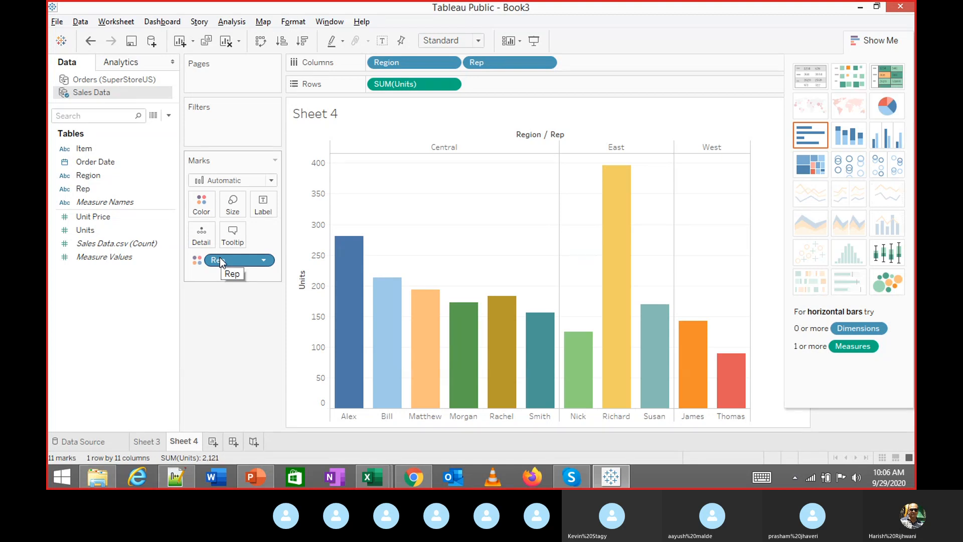
pyautogui.moveTo(221, 262); pyautogui.dragTo(151, 296)
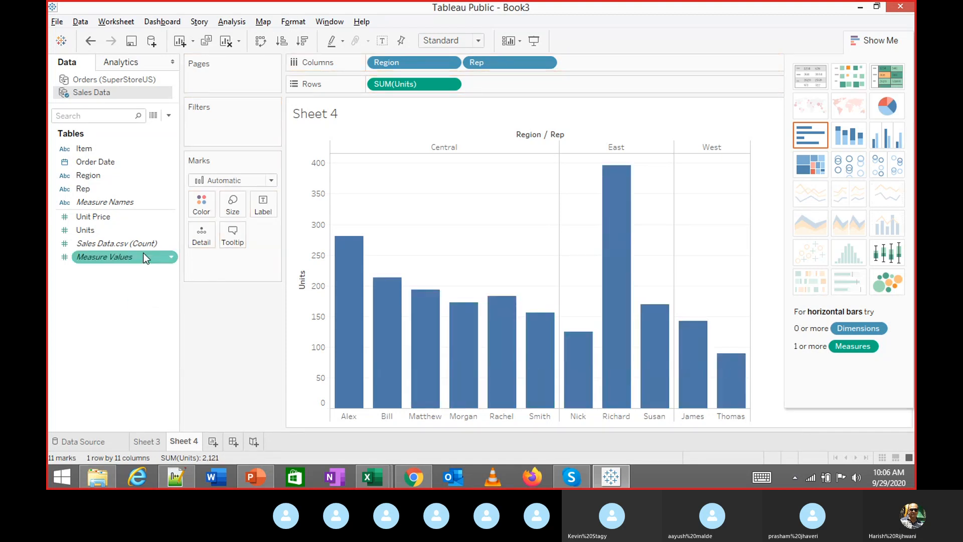
pyautogui.moveTo(90, 175); pyautogui.dragTo(202, 206)
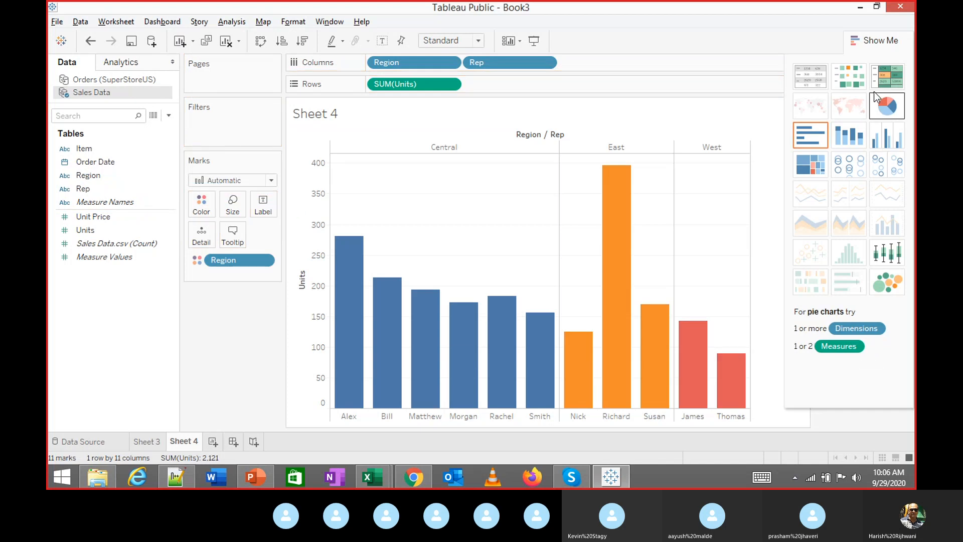
# Collapse Show Me so the Region colour legend appears beside the bars
pyautogui.click(865, 40)
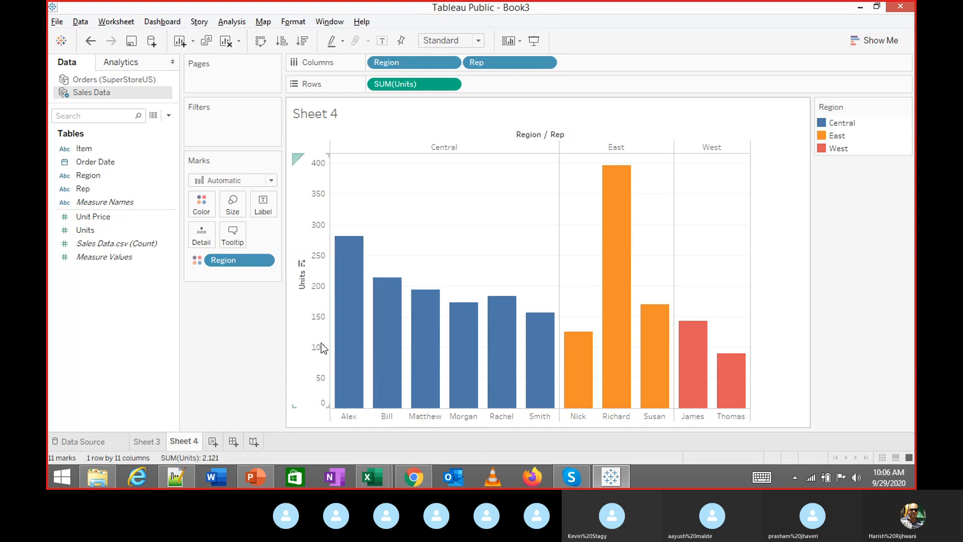
# Sort each region's reps by Units, from most to fewest
pyautogui.click(302, 263)
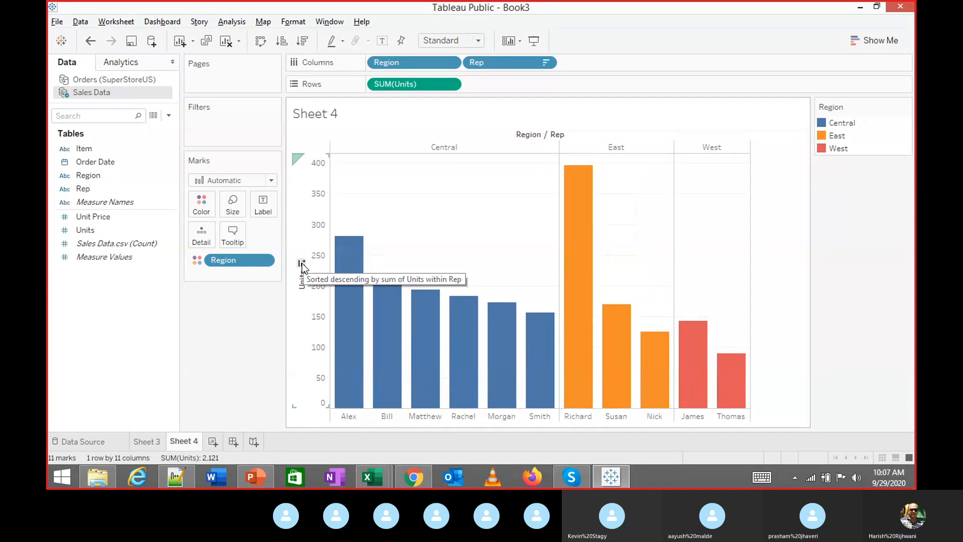
pyautogui.click(302, 263)
pyautogui.click(302, 263)
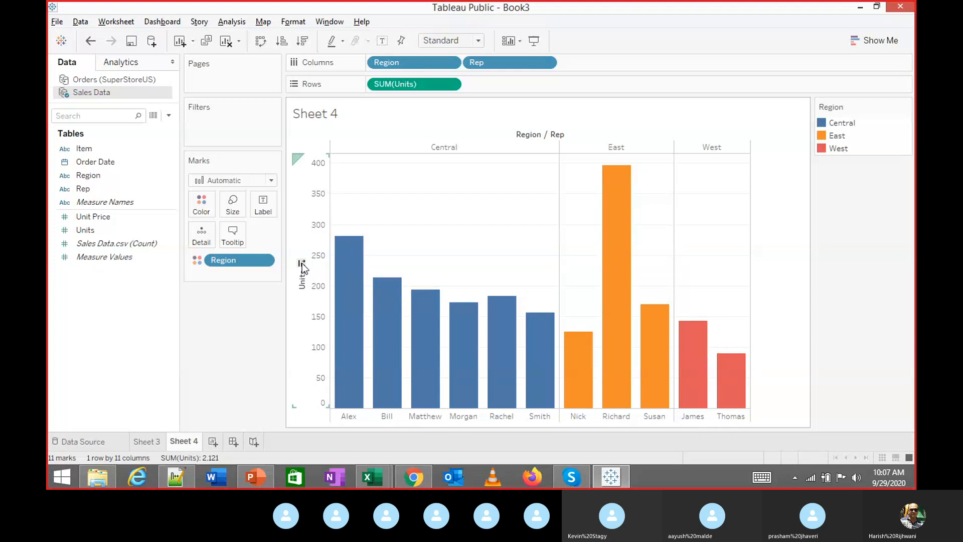
pyautogui.click(302, 264)
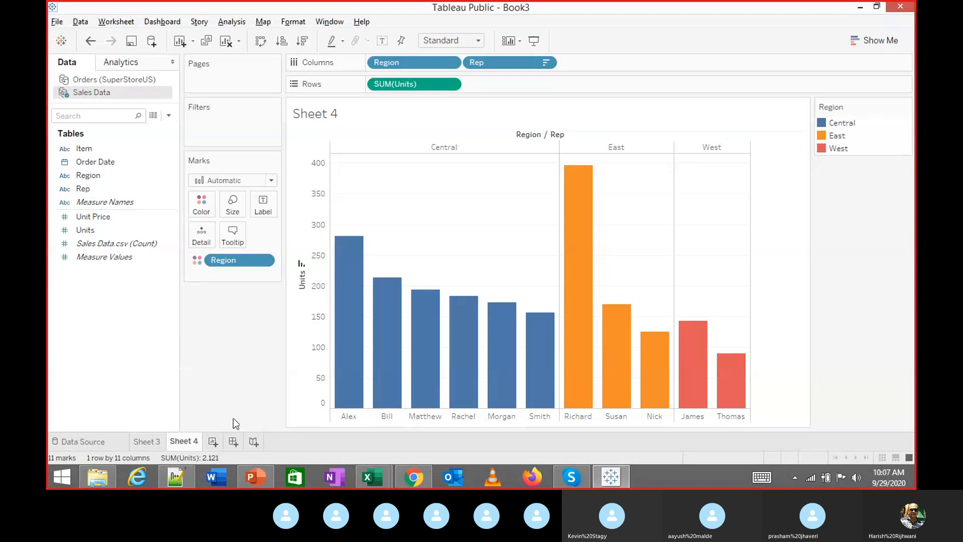
pyautogui.moveTo(345, 292)
pyautogui.moveTo(199, 440)
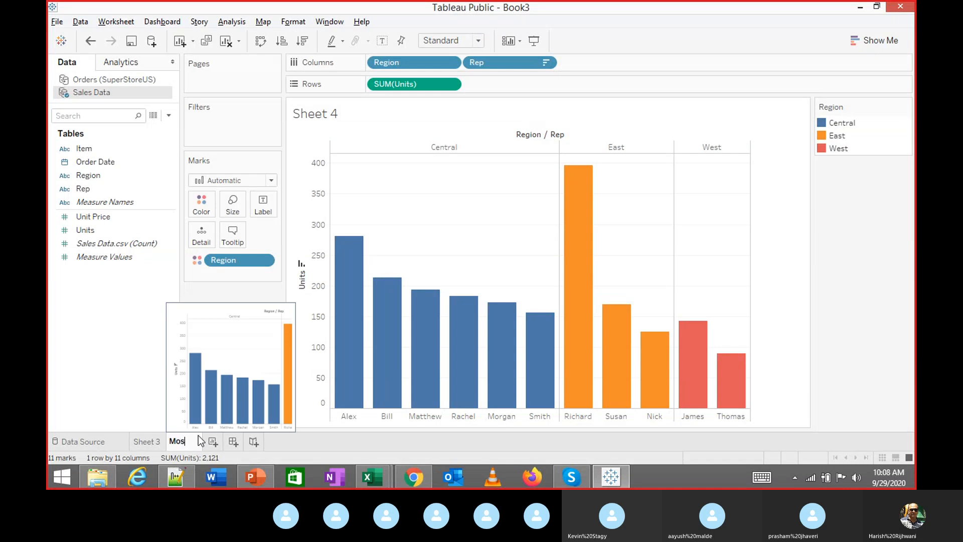
# Rename Sheet 4 to 'Most Units Sold'
pyautogui.write('t Units')
pyautogui.press('Return')
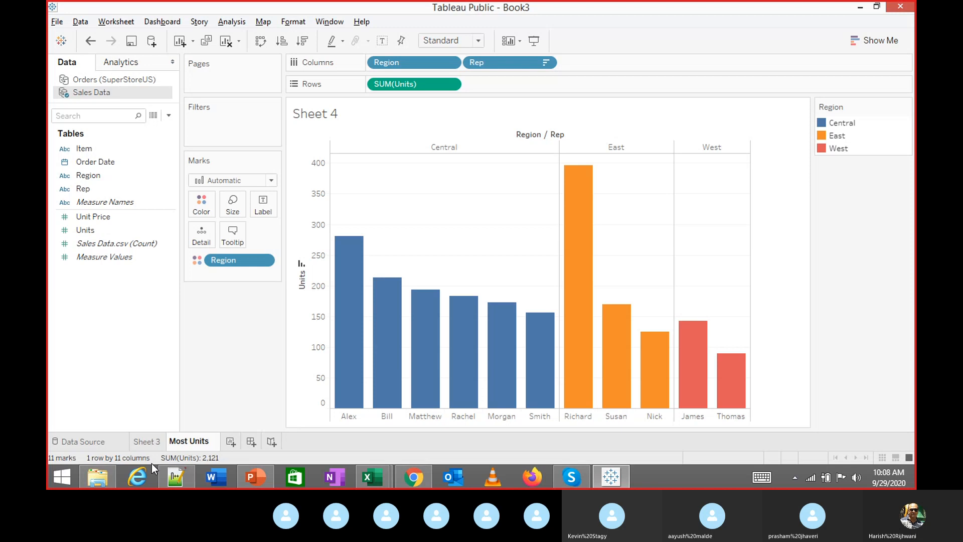
pyautogui.write('Sol')
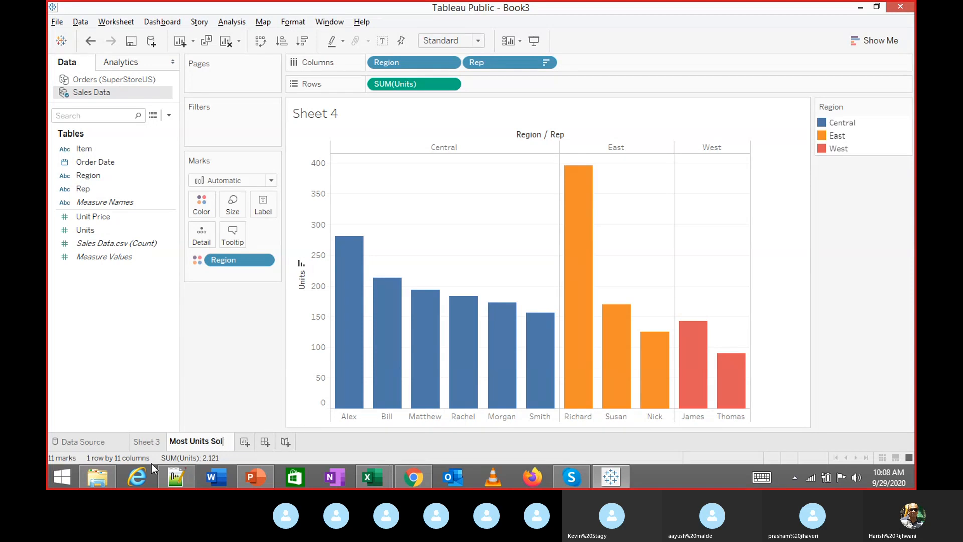
pyautogui.write('d')
pyautogui.press('Return')
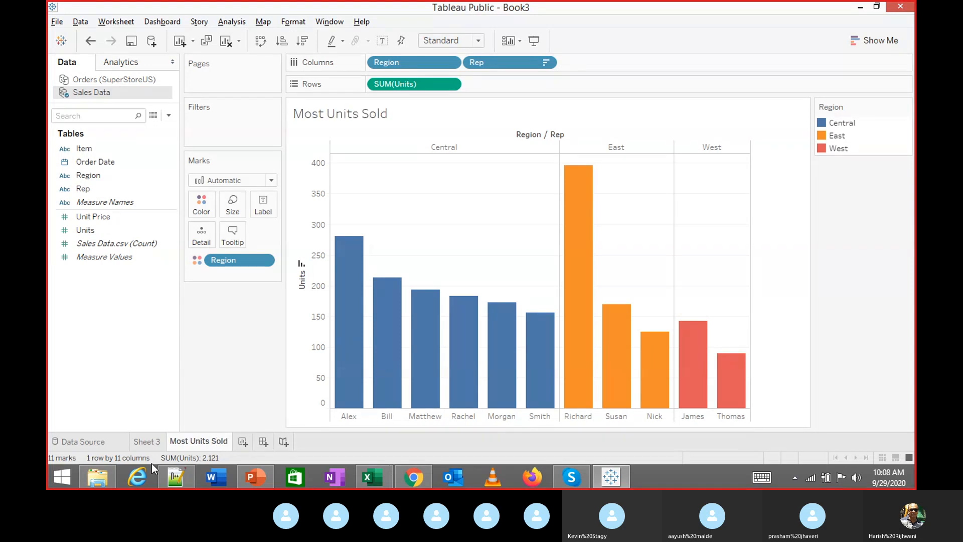
# Duplicate the sheet as 'Most Units Sold (2)', then switch to Excel
pyautogui.rightClick(200, 445)
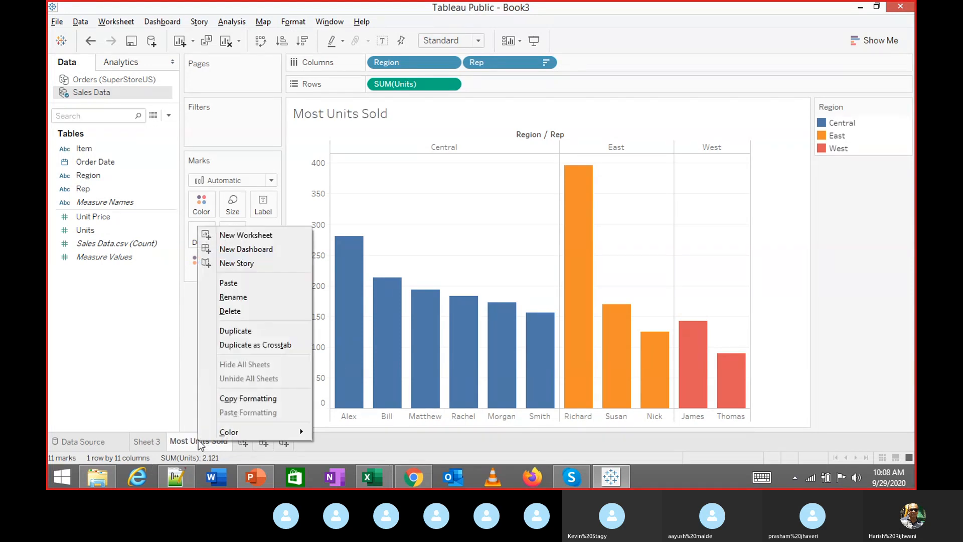
pyautogui.click(258, 327)
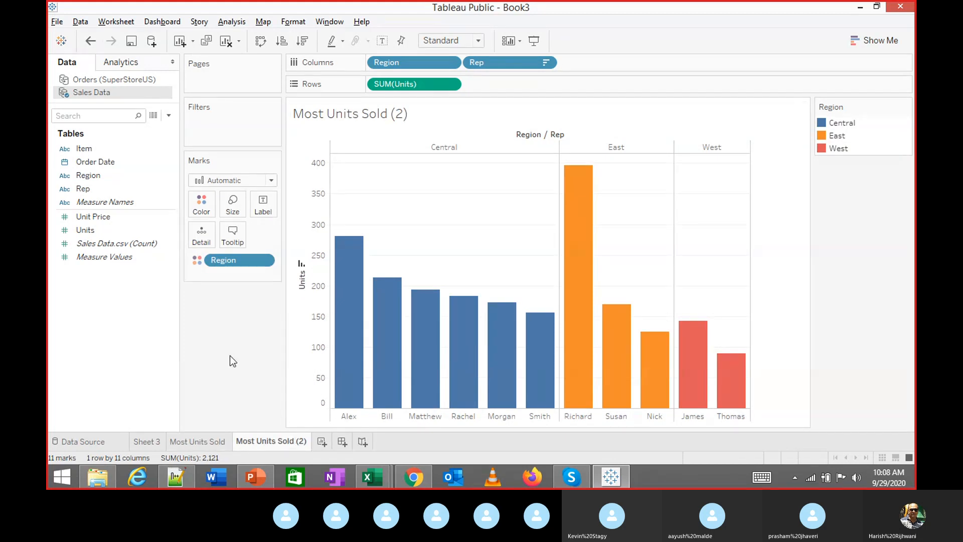
pyautogui.hotkey('alt', 'Tab')
pyautogui.hotkey('alt', 'Tab')
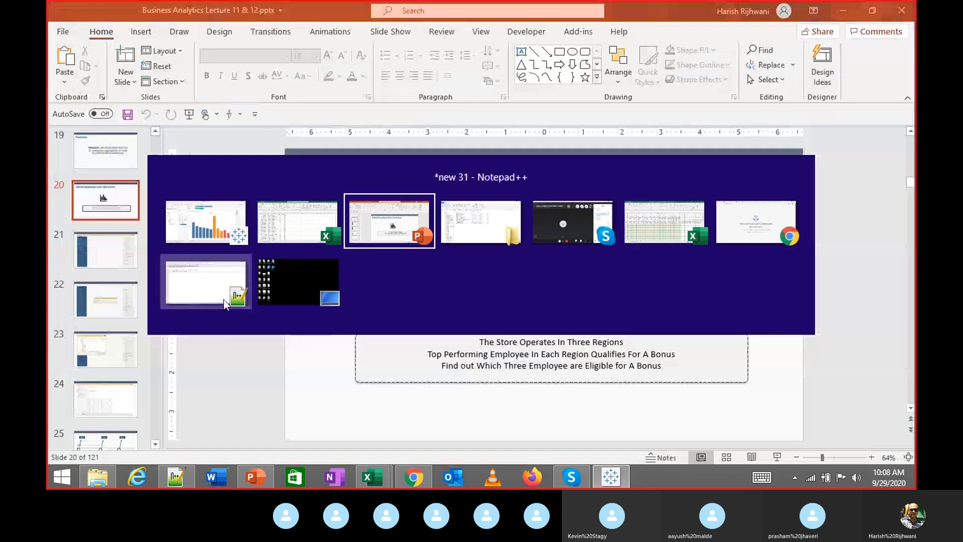
# Check the Unit Price values in cells F6 and F3, then return to Tableau
pyautogui.click(262, 249)
pyautogui.click(321, 215)
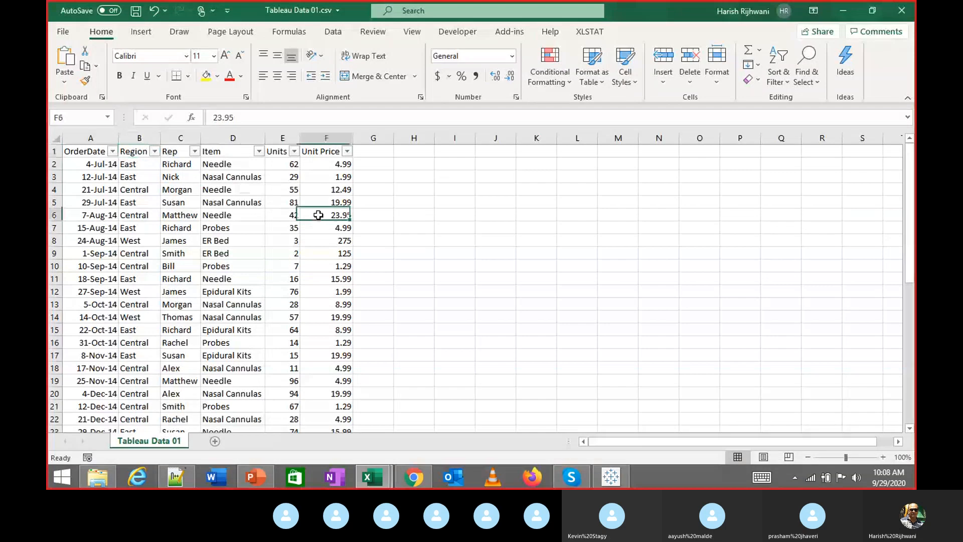
pyautogui.click(335, 174)
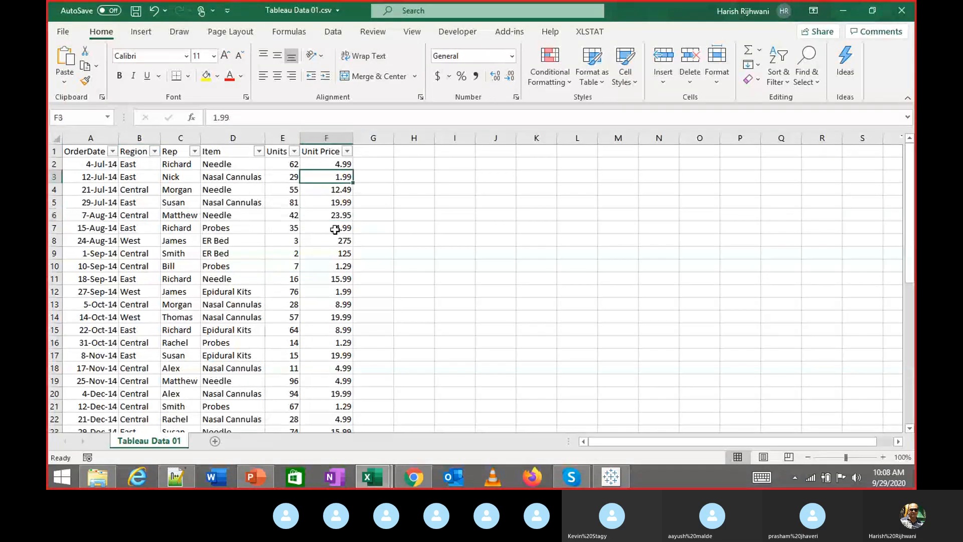
pyautogui.hotkey('alt', 'Tab')
pyautogui.moveTo(357, 403)
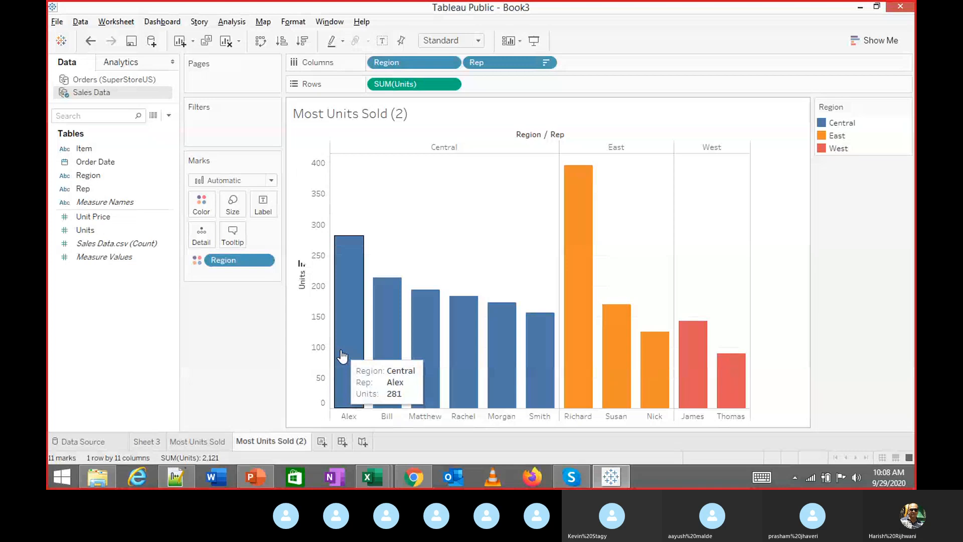
# Bring up the Data pane menu offering Create Calculated Field
pyautogui.moveTo(392, 354)
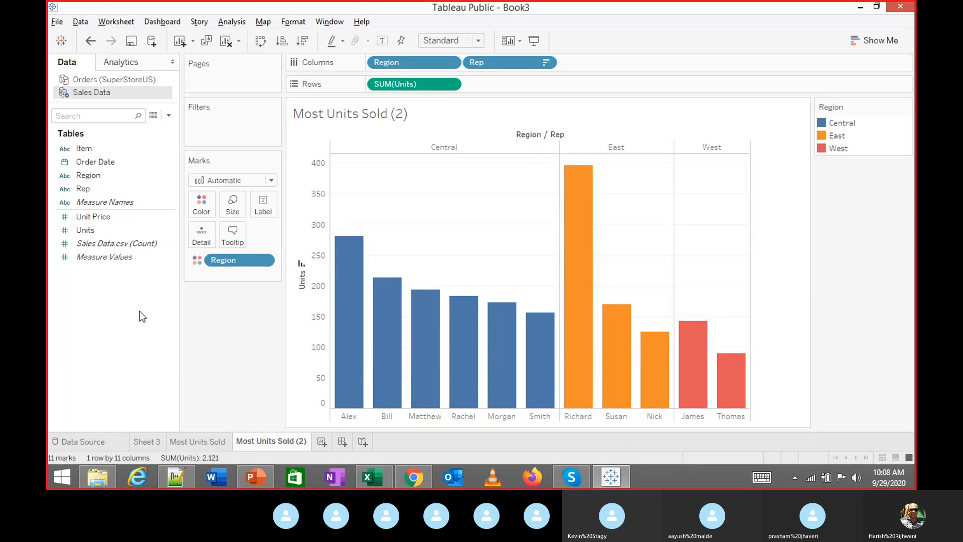
pyautogui.rightClick(113, 285)
pyautogui.click(89, 291)
pyautogui.click(104, 243)
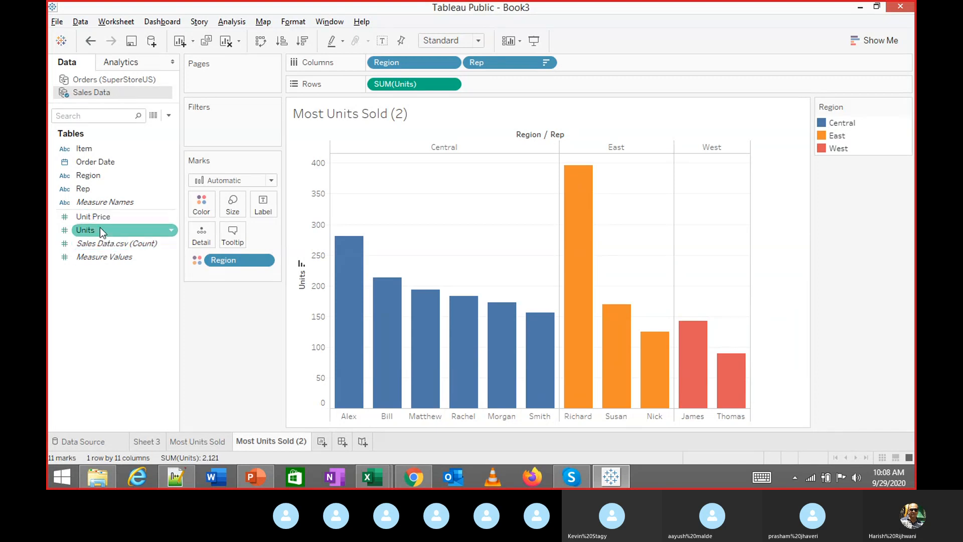
pyautogui.rightClick(101, 228)
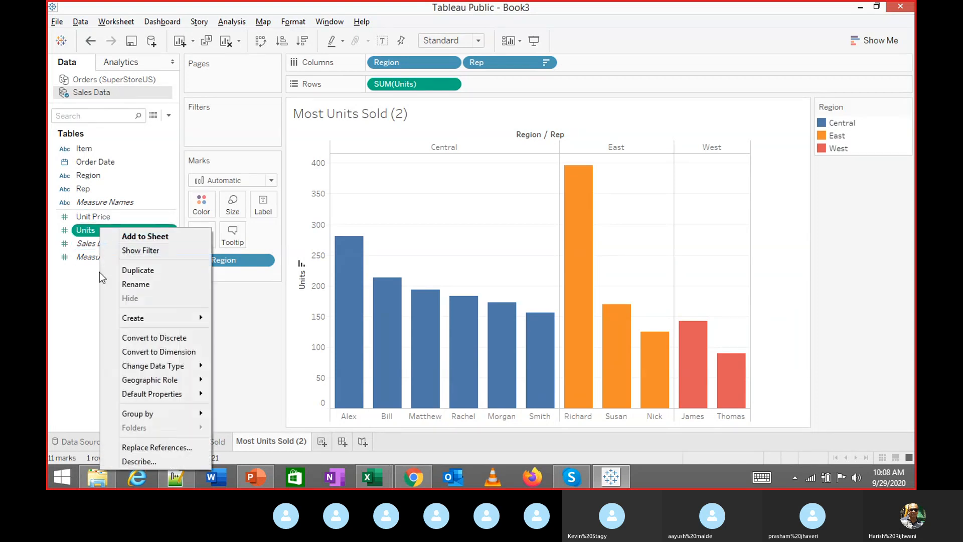
pyautogui.moveTo(146, 321)
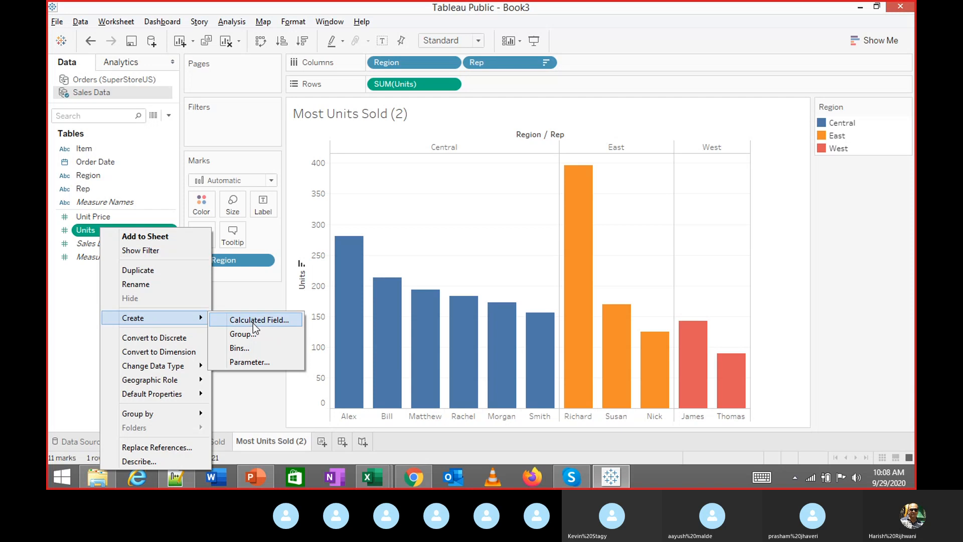
pyautogui.click(57, 296)
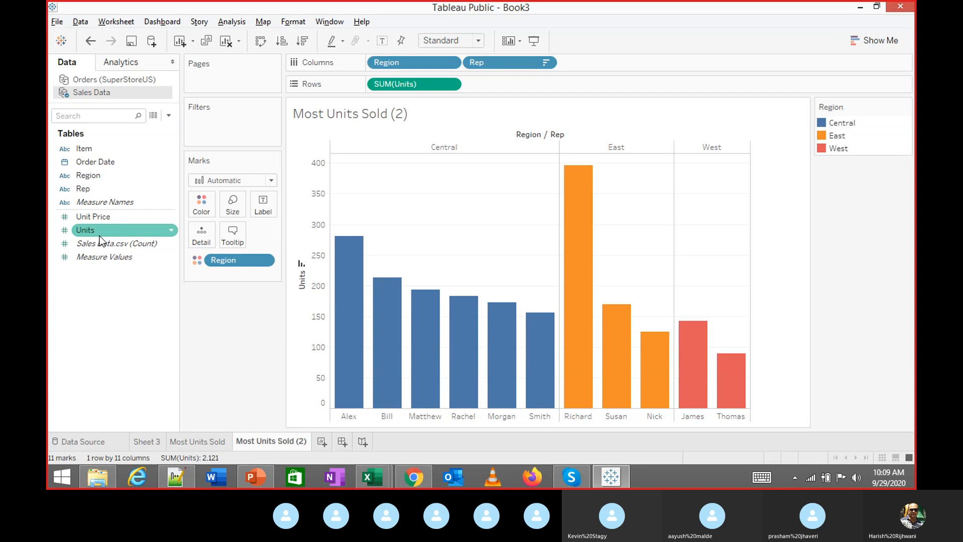
pyautogui.rightClick(95, 287)
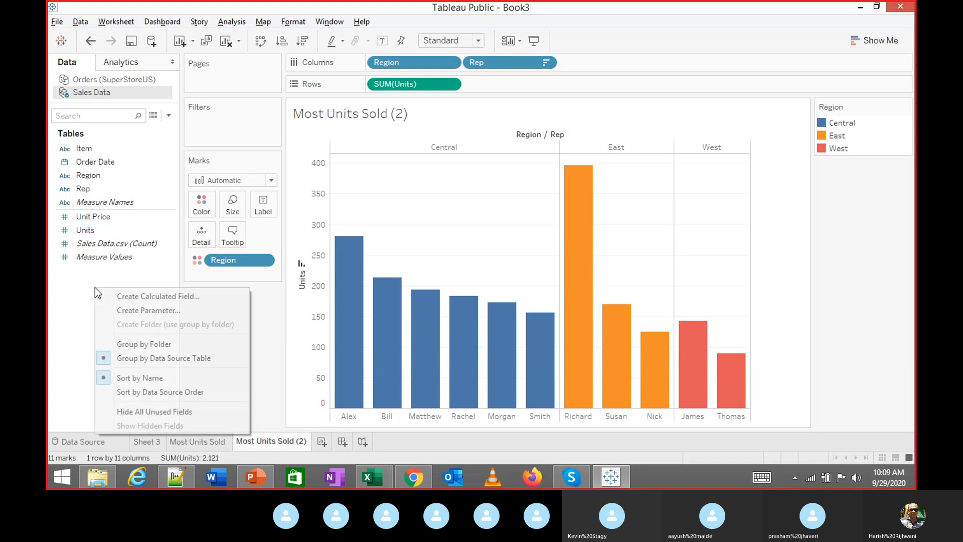
# Create a calculated field 'Sales' defined as [Units]*[Unit Price]
pyautogui.click(132, 297)
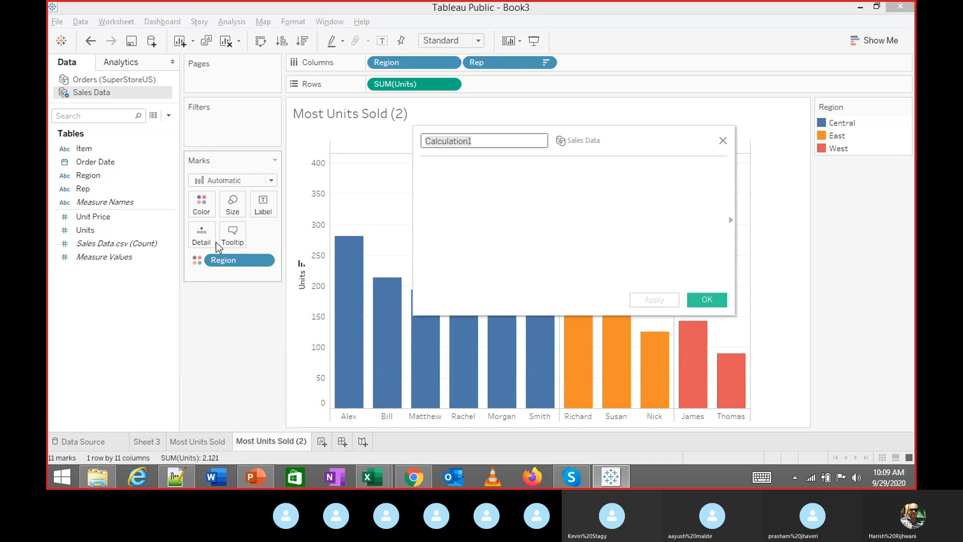
pyautogui.write('Sales')
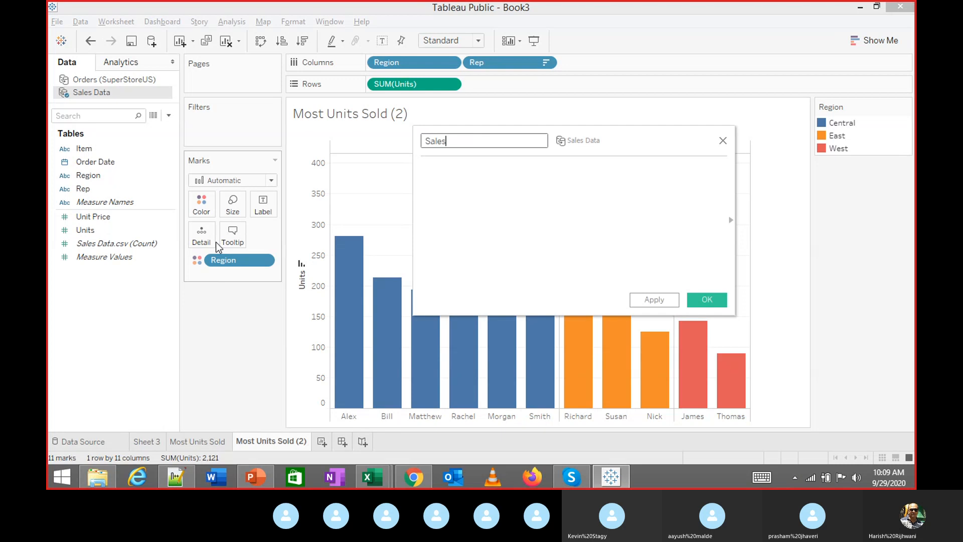
pyautogui.press('Tab')
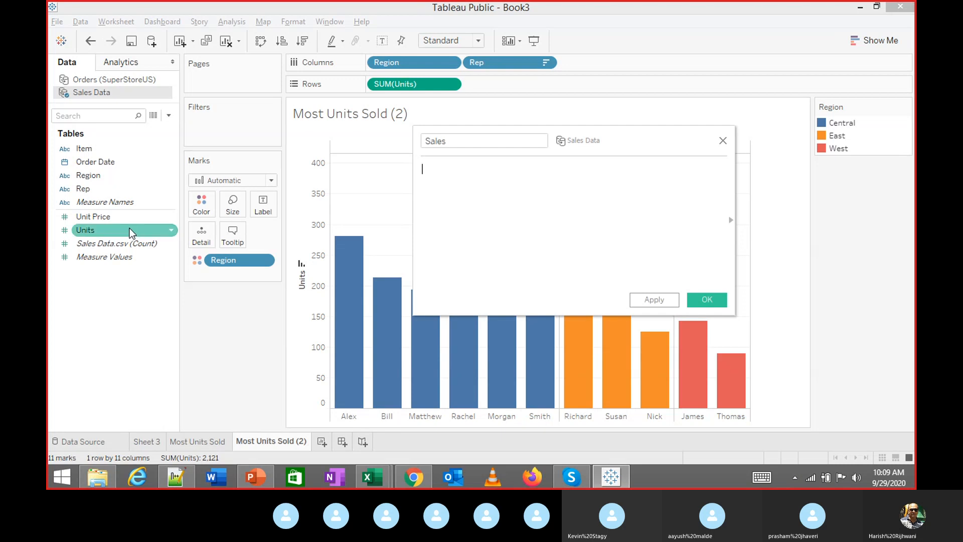
pyautogui.moveTo(98, 229); pyautogui.dragTo(460, 175)
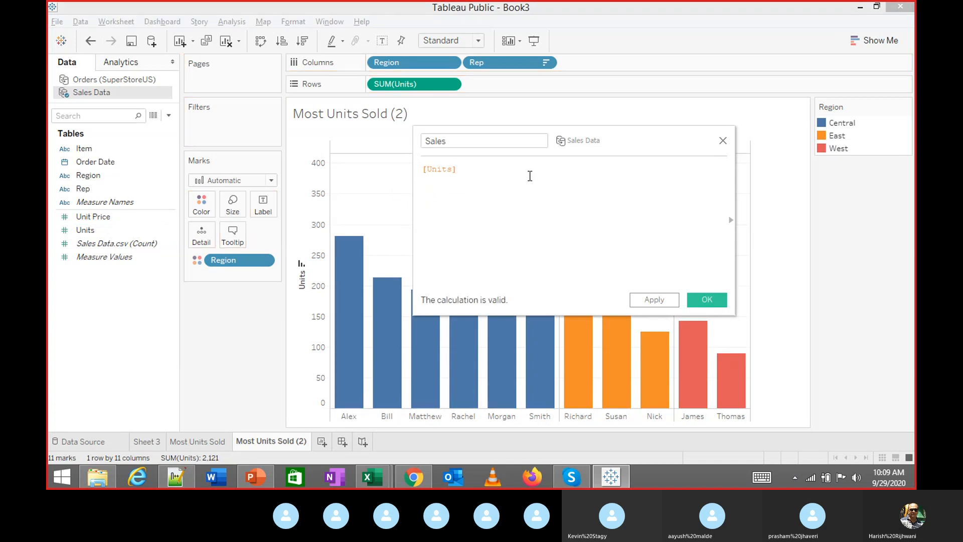
pyautogui.write('*')
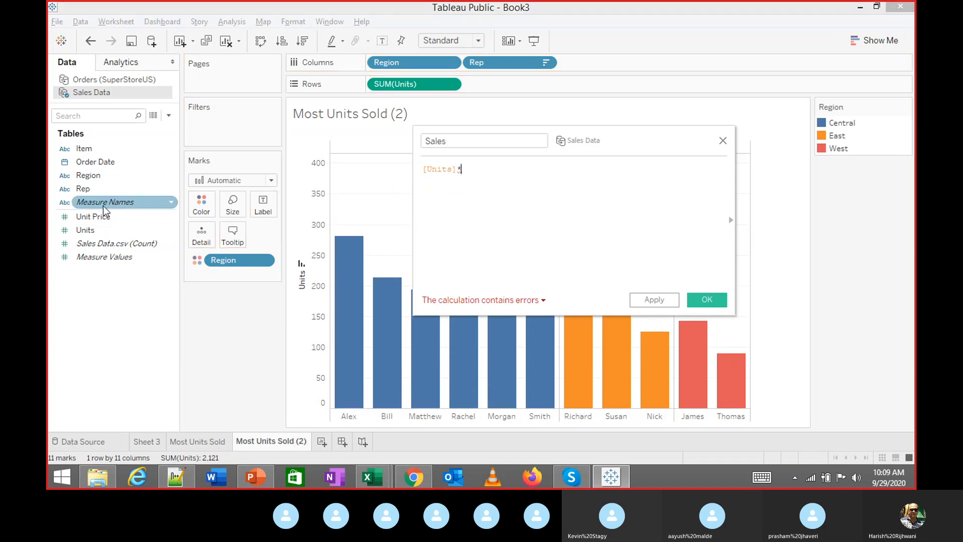
pyautogui.moveTo(116, 217); pyautogui.dragTo(497, 169)
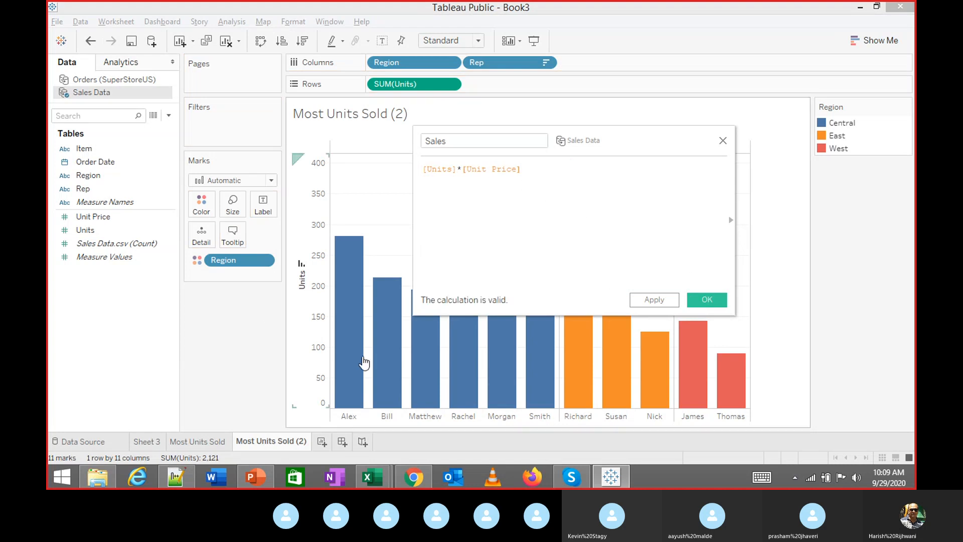
pyautogui.click(711, 299)
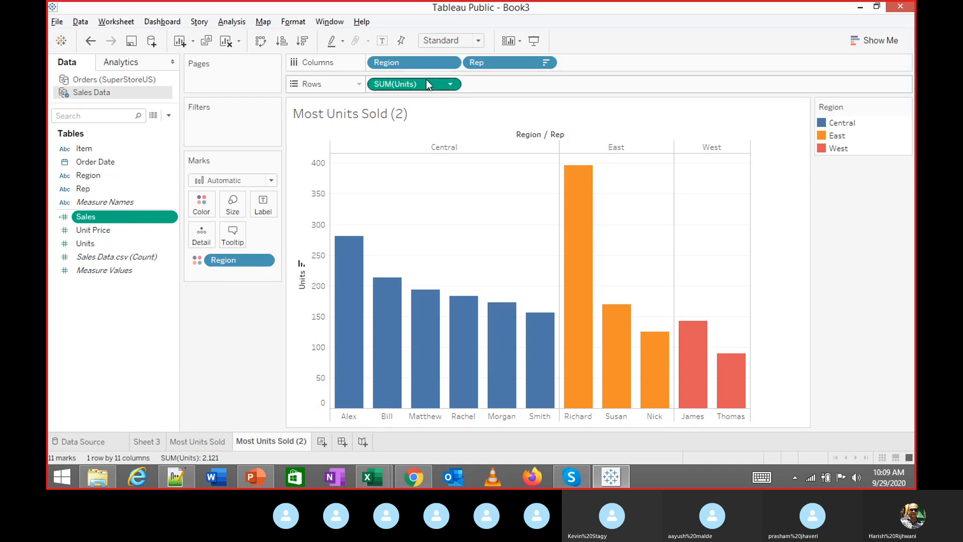
# Replace Units with Sales on Rows and sort reps highest sales first
pyautogui.moveTo(426, 80); pyautogui.dragTo(80, 379)
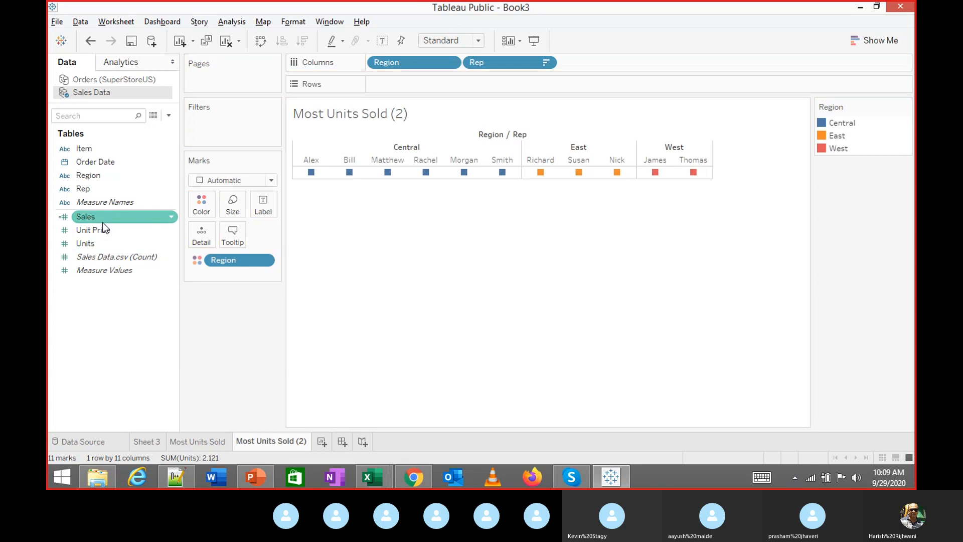
pyautogui.moveTo(102, 219); pyautogui.dragTo(411, 83)
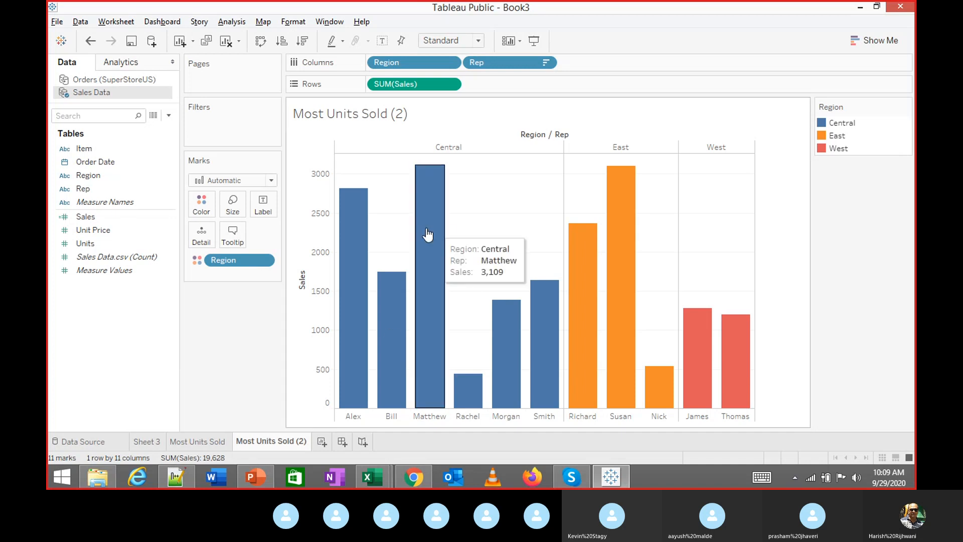
pyautogui.click(302, 263)
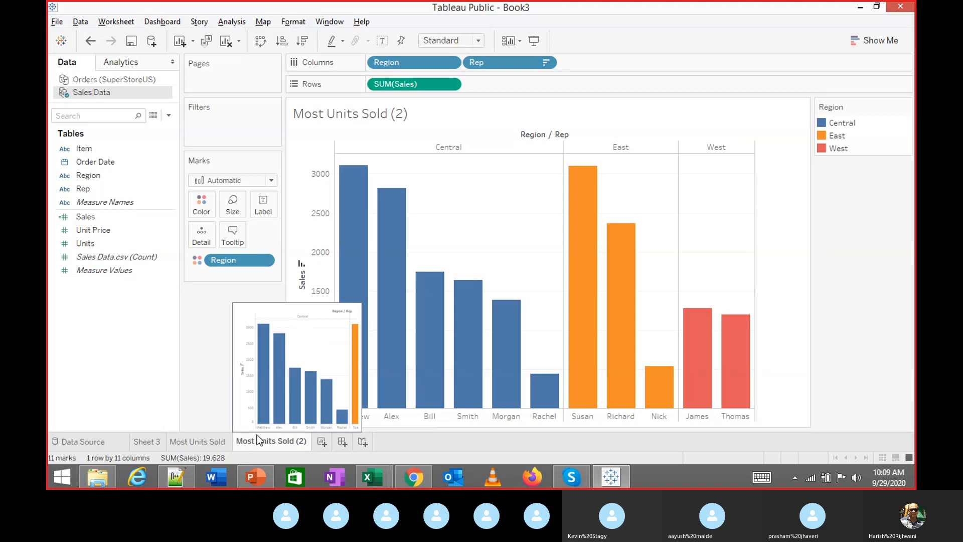
# Review the Sales formula unchanged, then type 'Sales - Calc Field' as the sheet name
pyautogui.rightClick(103, 217)
pyautogui.click(135, 76)
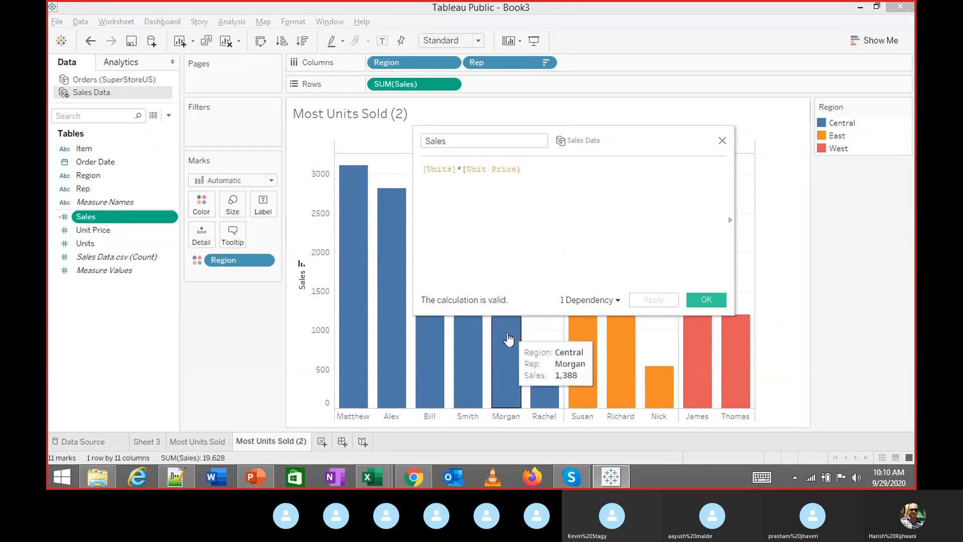
pyautogui.click(722, 142)
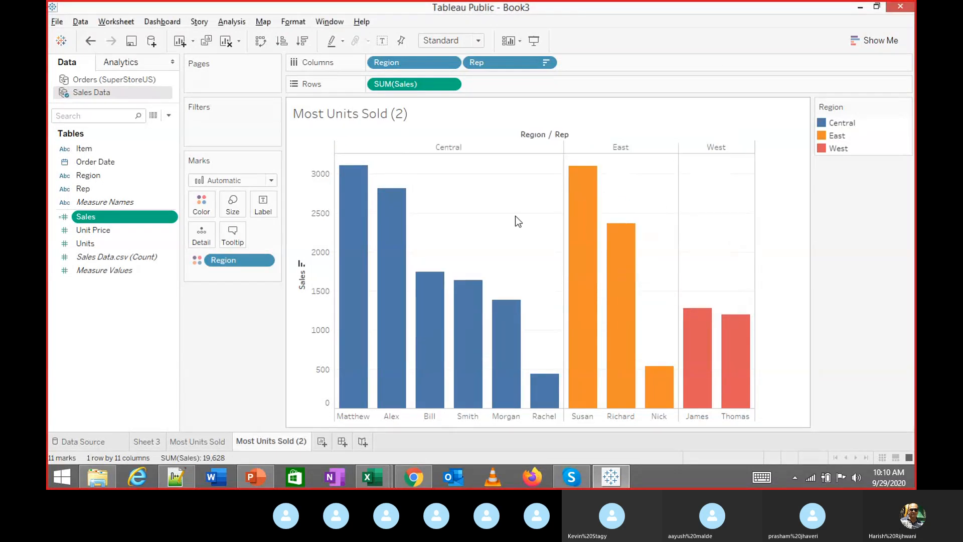
pyautogui.doubleClick(284, 441)
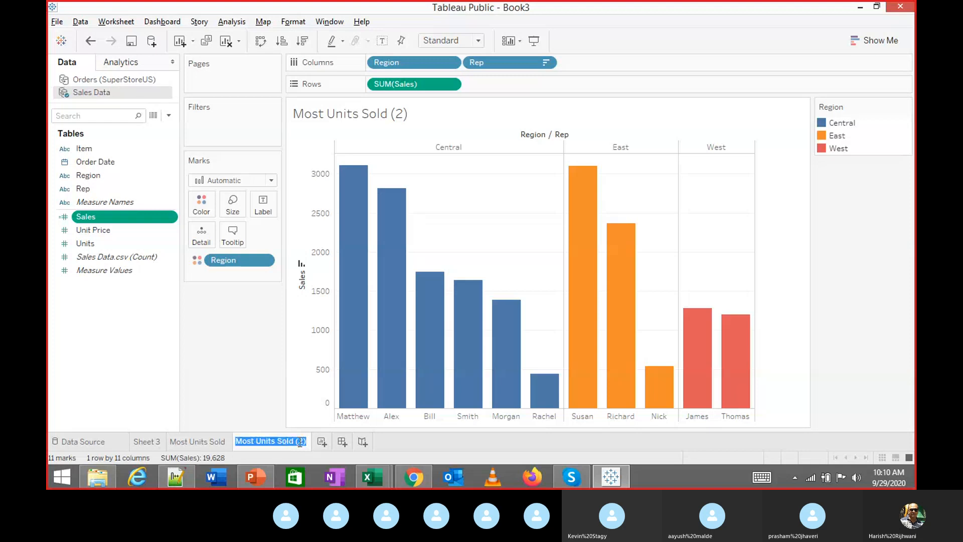
pyautogui.write('Sales')
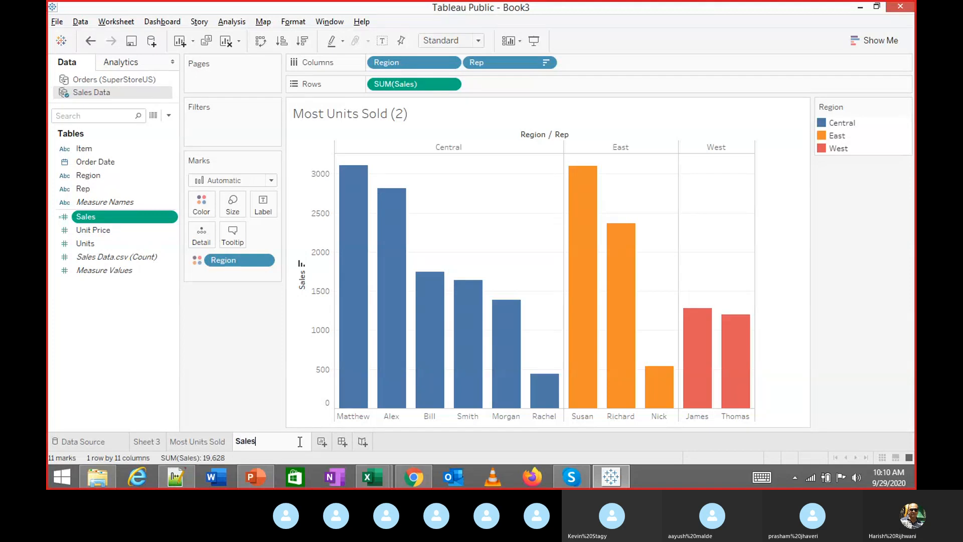
pyautogui.write(' - Calc Field')
# Confirm the 'Sales - Calc Field' name and compare it with the Most Units Sold chart
pyautogui.press('Return')
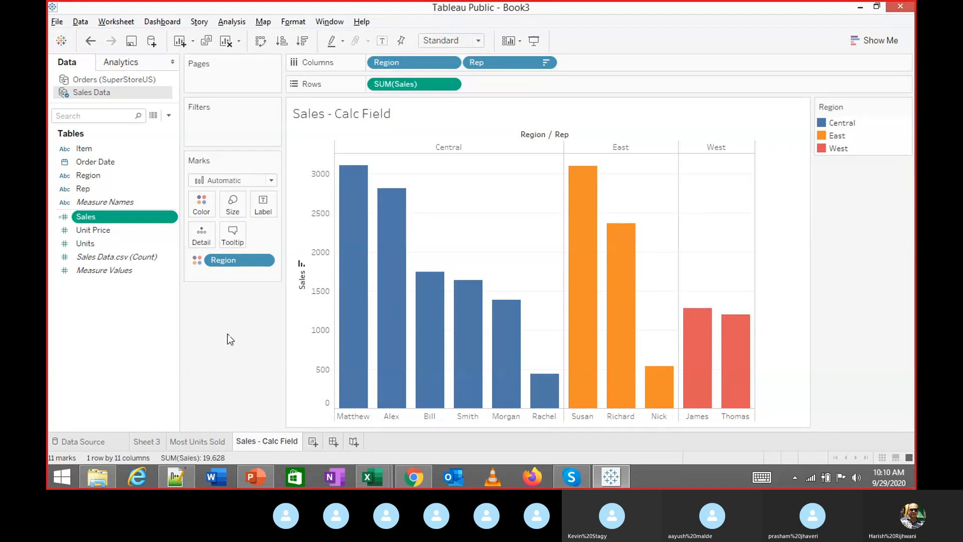
pyautogui.moveTo(347, 215)
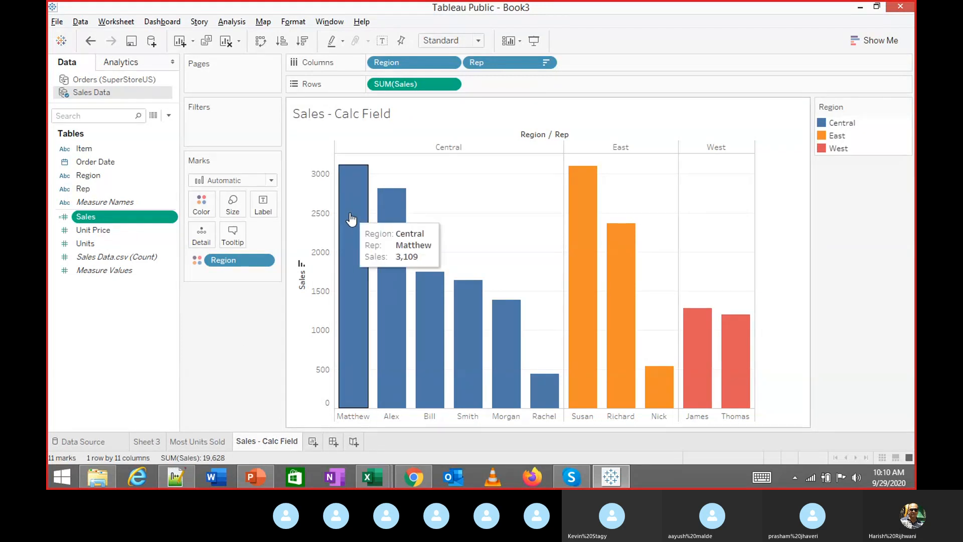
pyautogui.click(216, 441)
pyautogui.moveTo(420, 362)
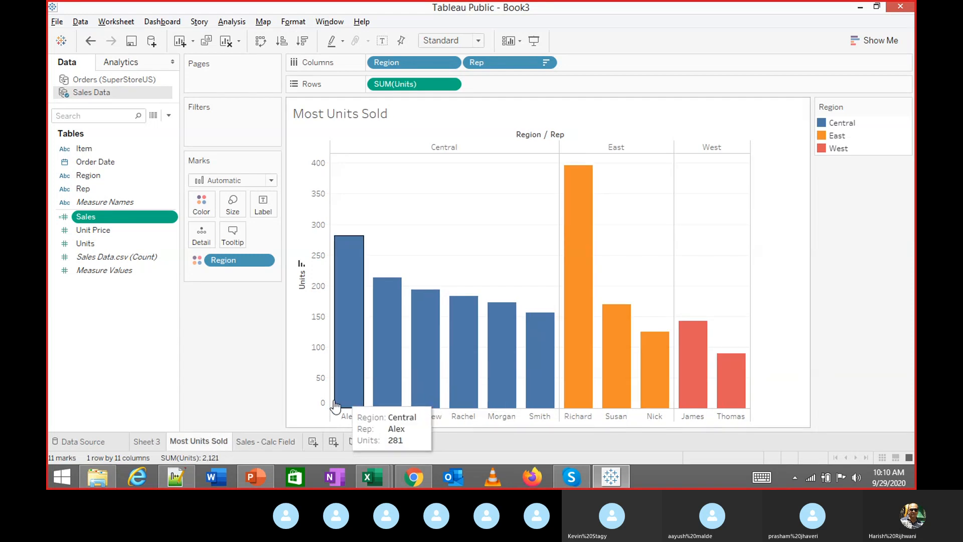
pyautogui.click(273, 442)
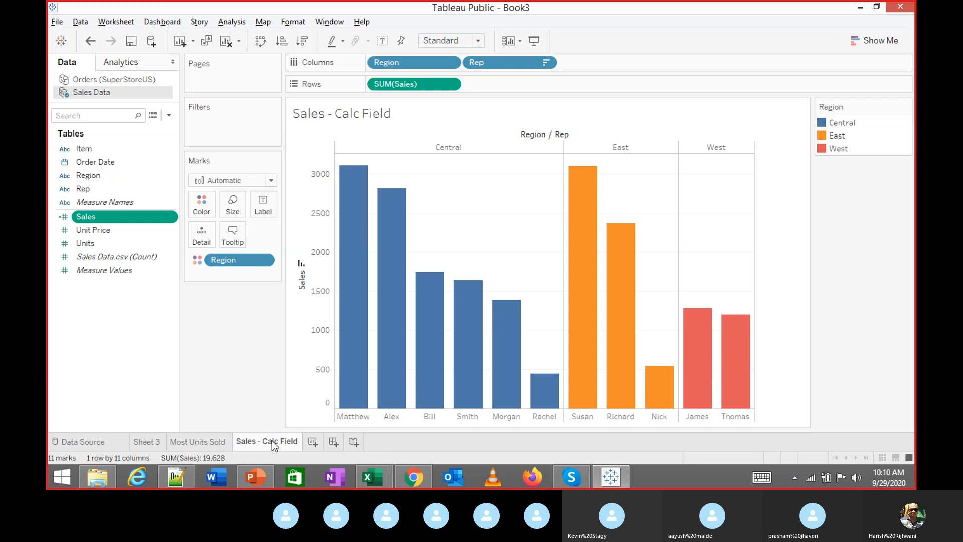
pyautogui.click(210, 440)
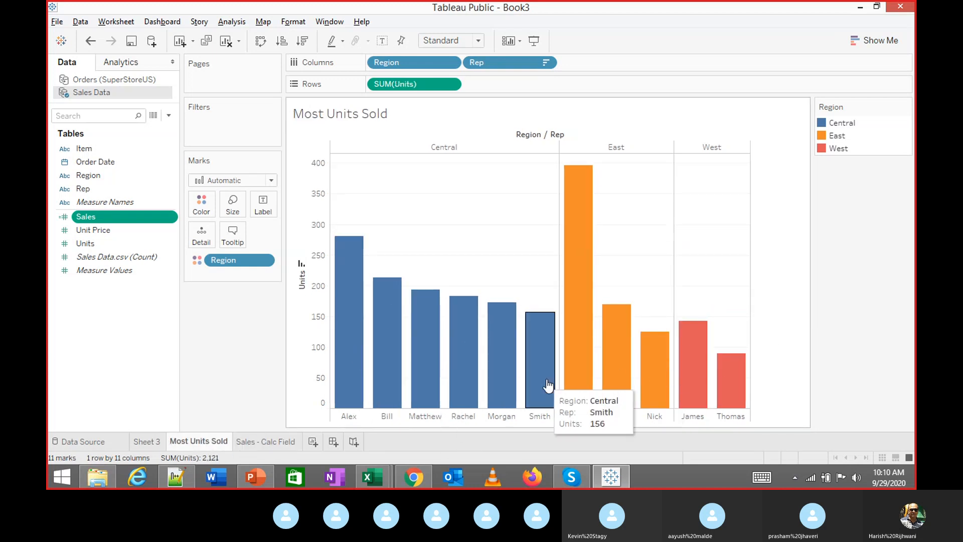
pyautogui.click(264, 439)
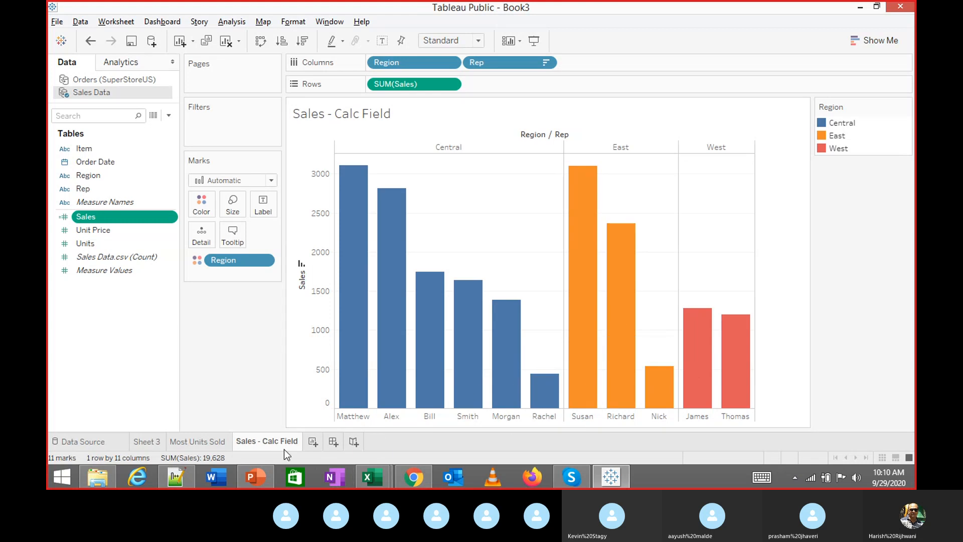
pyautogui.click(215, 441)
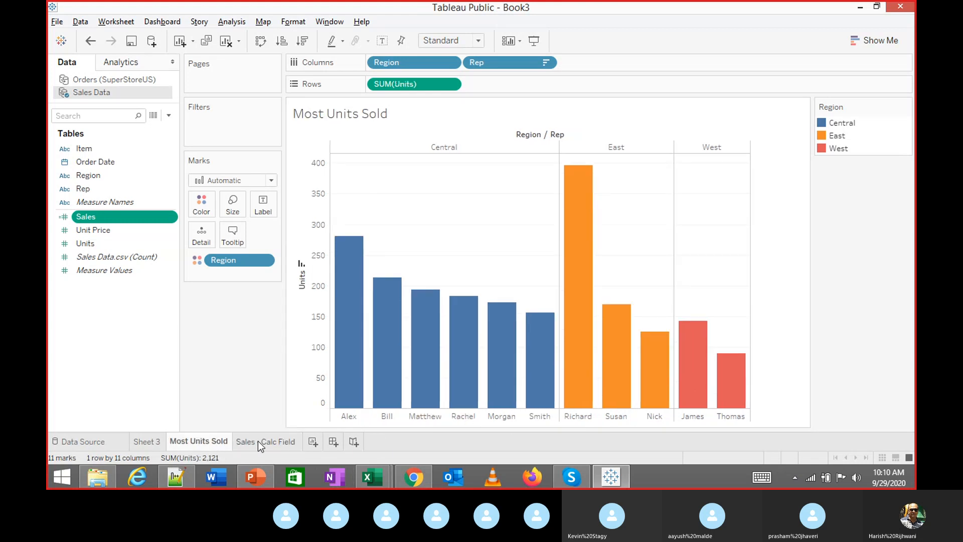
pyautogui.click(271, 441)
pyautogui.moveTo(284, 439)
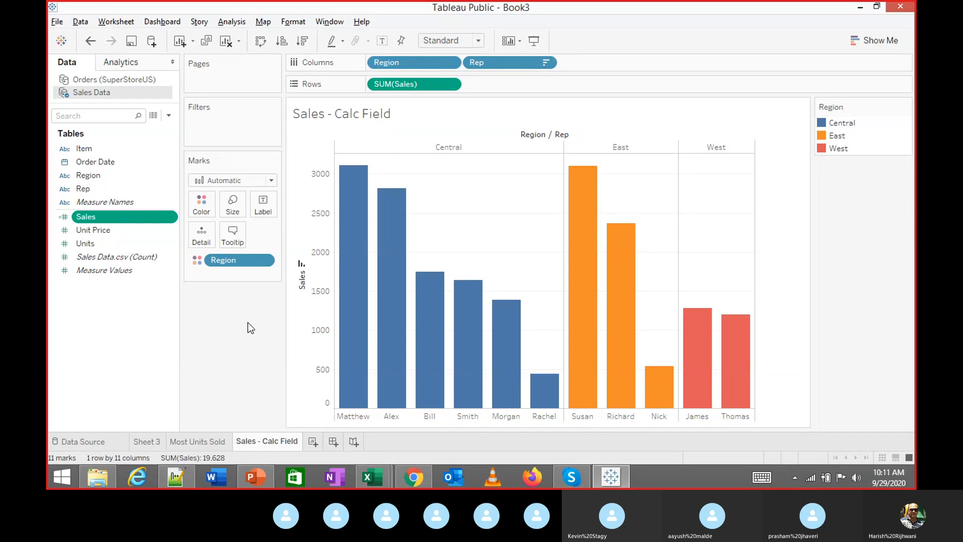
# Clear the sort so reps appear alphabetically within each region
pyautogui.click(302, 265)
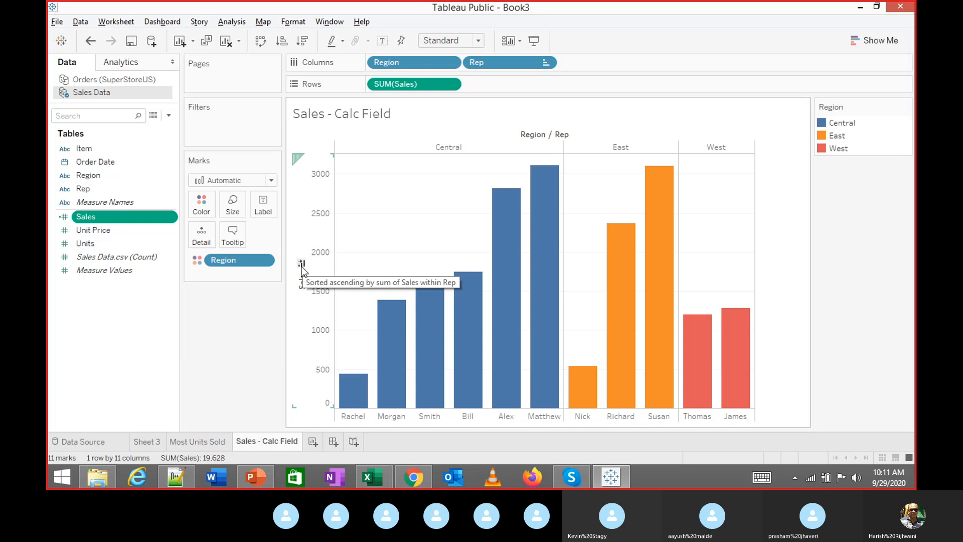
pyautogui.click(302, 265)
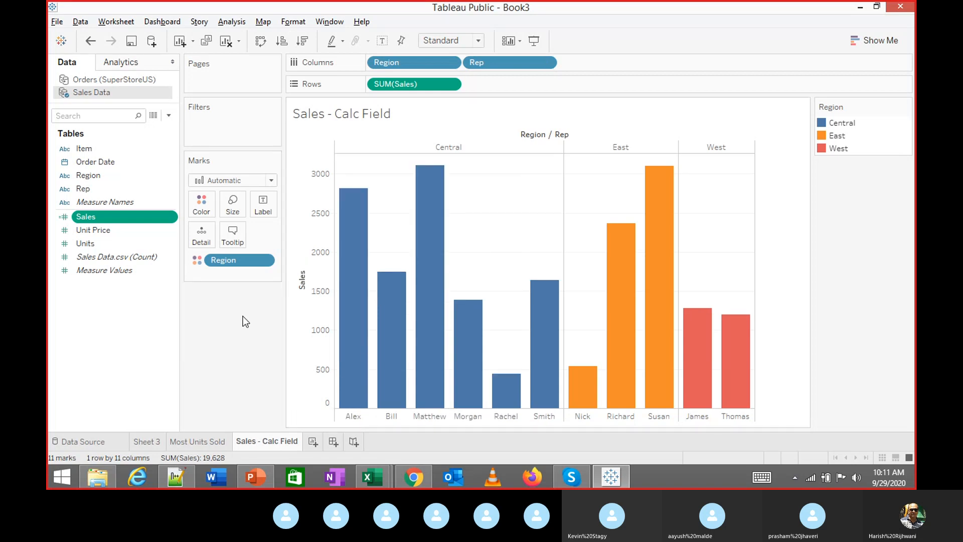
pyautogui.hotkey('alt', 'Tab')
pyautogui.hotkey('alt', 'Tab')
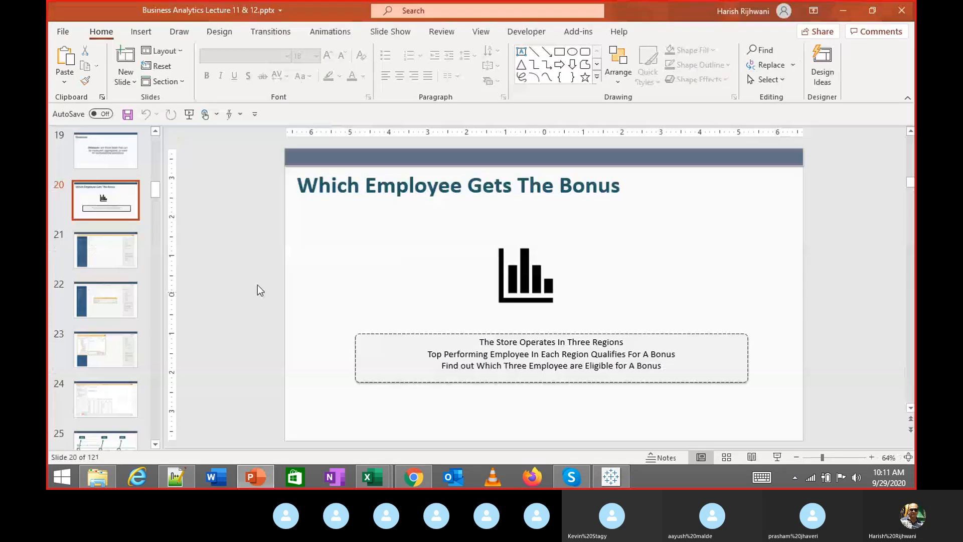
pyautogui.scroll(-3, 87, 325)
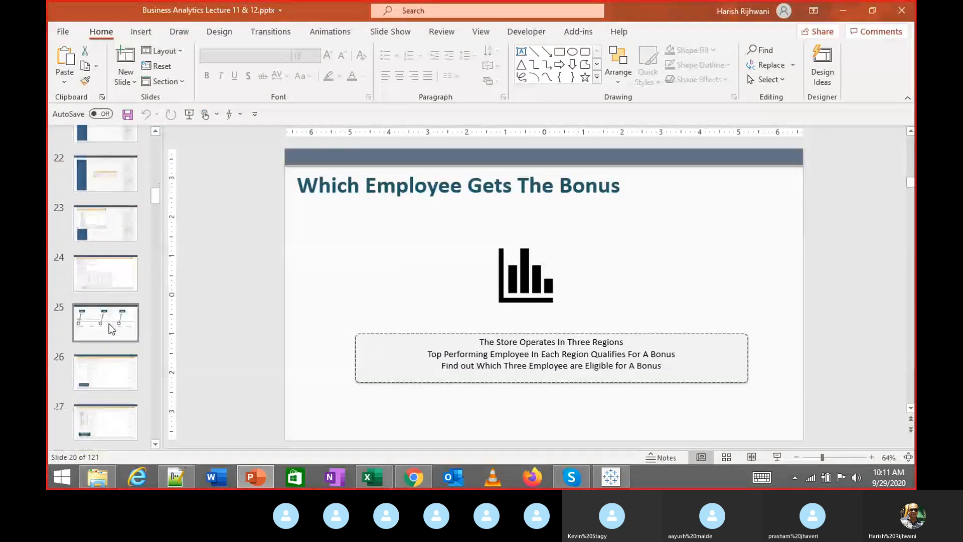
pyautogui.hotkey('alt', 'Tab')
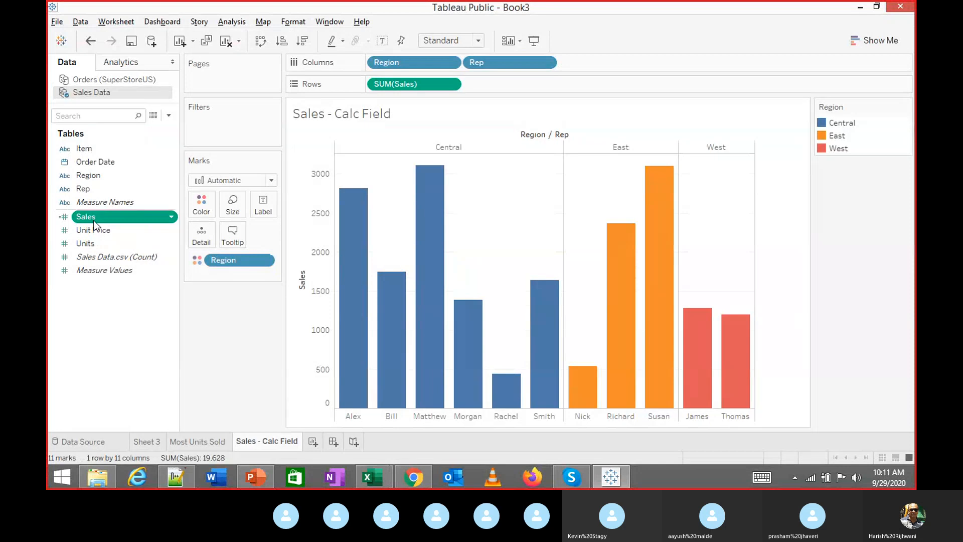
# Label the bars with SUM(Sales), prefixing the label text with 'Sales ='
pyautogui.moveTo(96, 216); pyautogui.dragTo(263, 206)
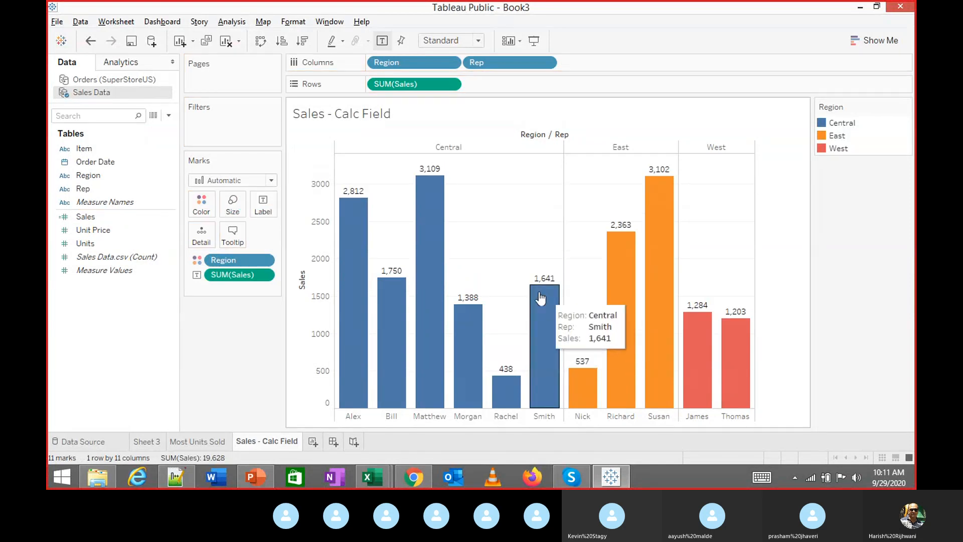
pyautogui.click(263, 205)
pyautogui.click(373, 271)
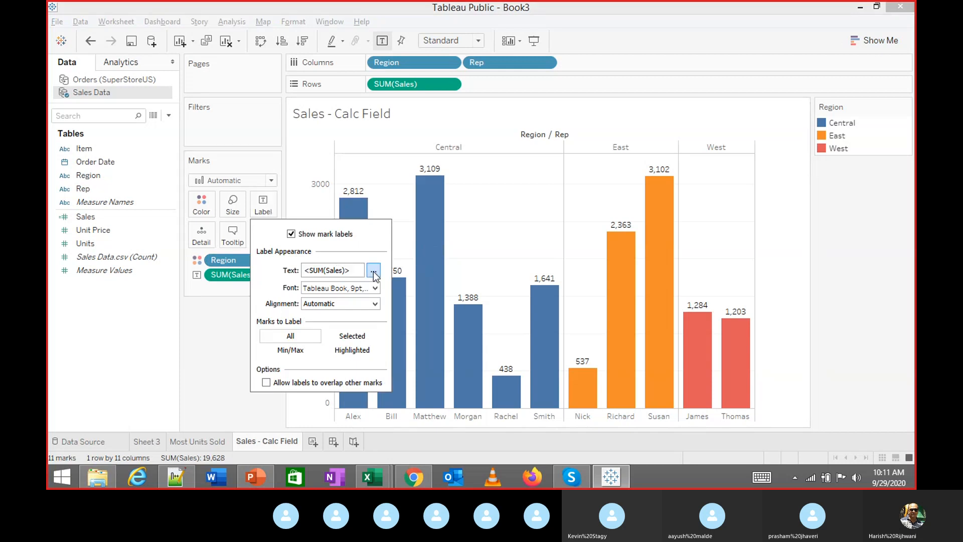
pyautogui.click(454, 176)
pyautogui.write('Sales = <SUM(Sales)>')
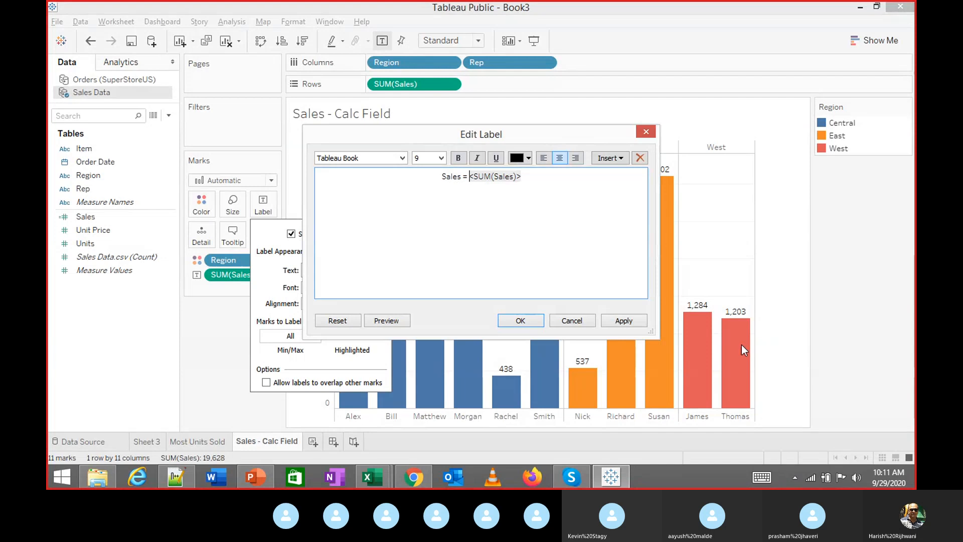
pyautogui.click(625, 321)
pyautogui.click(529, 323)
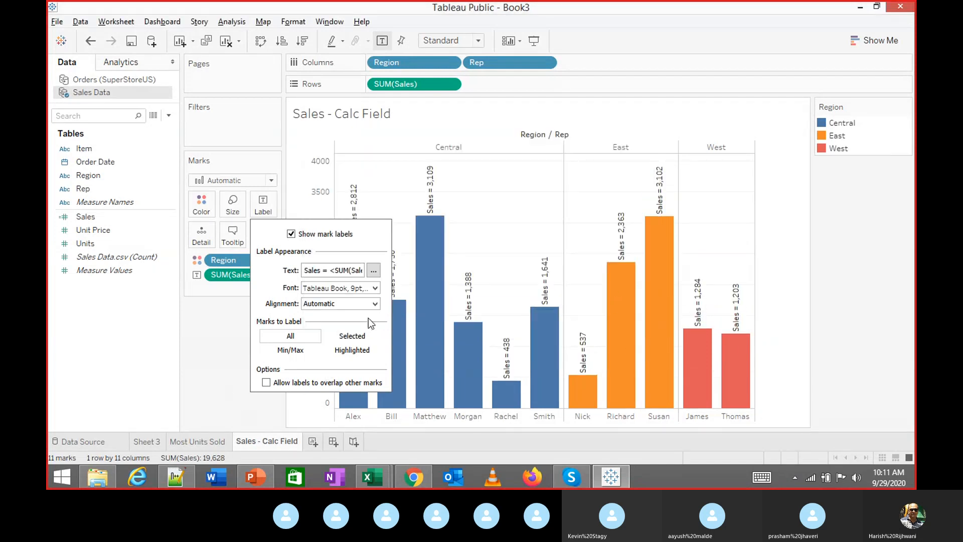
# Try a vertical label direction, then set the bar labels back to horizontal
pyautogui.click(375, 303)
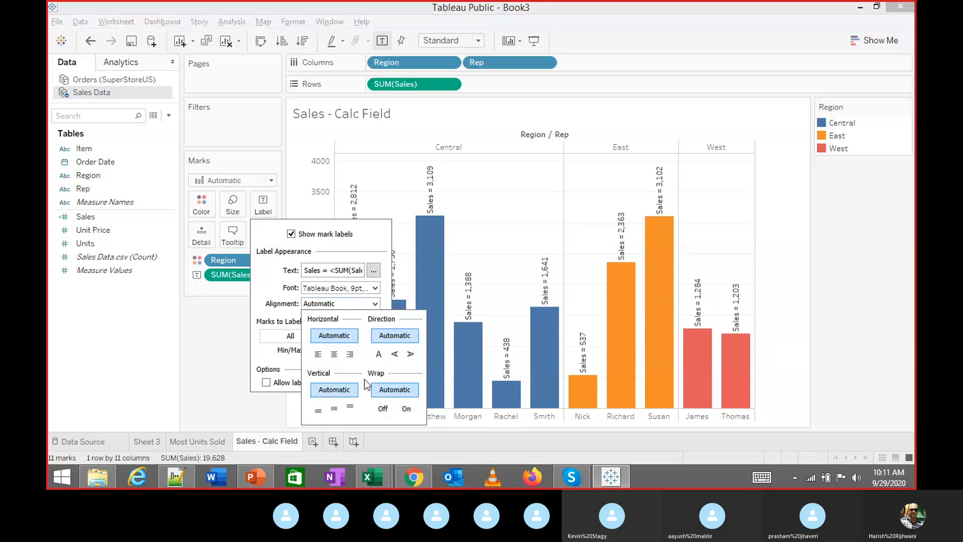
pyautogui.click(410, 354)
pyautogui.click(379, 355)
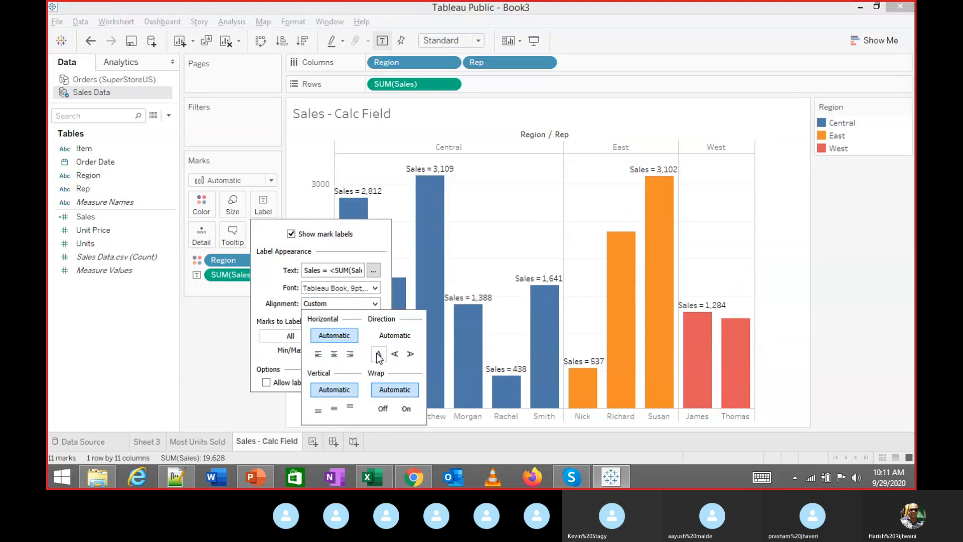
pyautogui.click(256, 418)
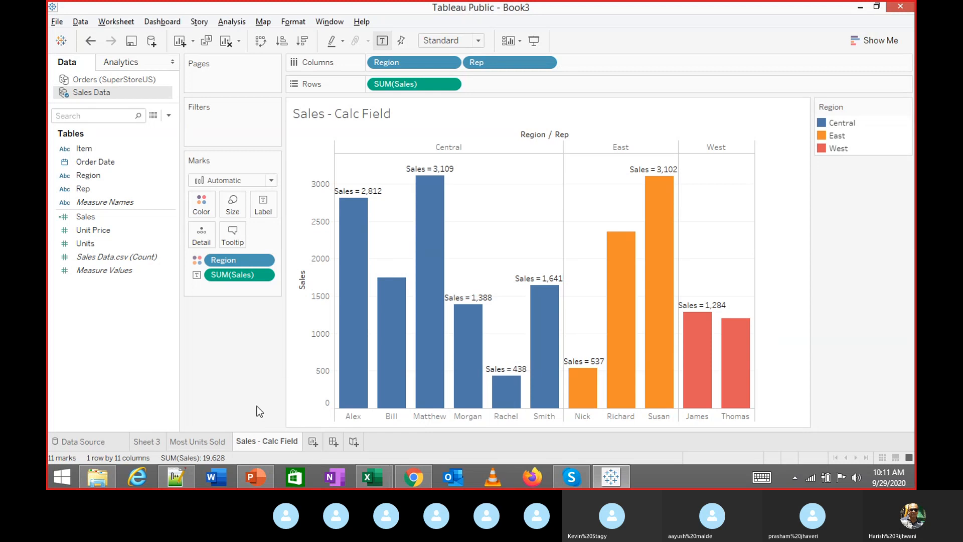
# Make the label on Bill's bar Always Show, then clear the selection
pyautogui.rightClick(392, 271)
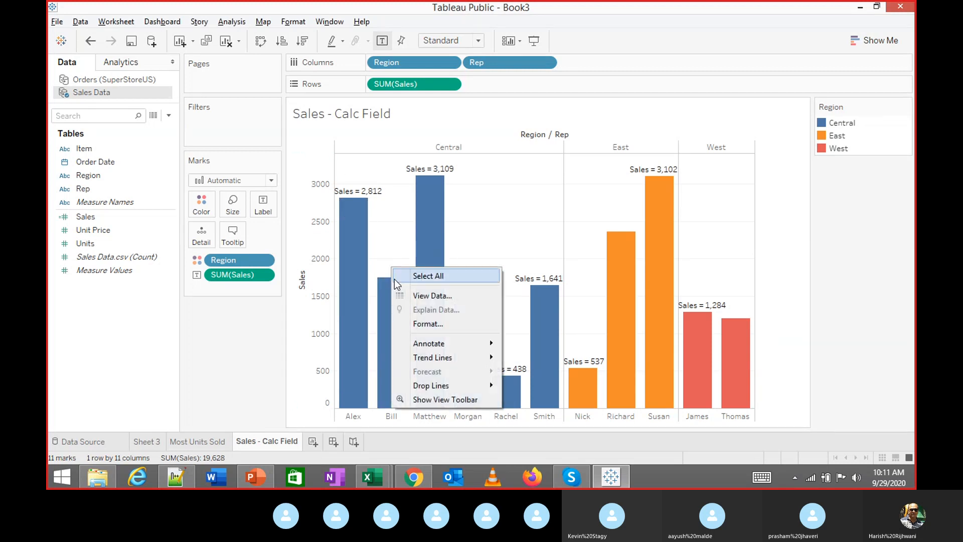
pyautogui.click(392, 312)
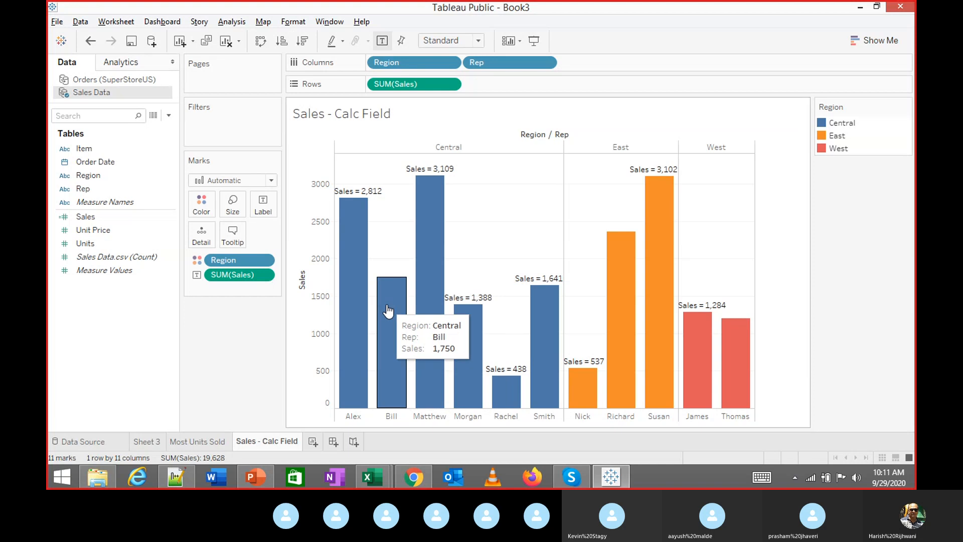
pyautogui.rightClick(388, 305)
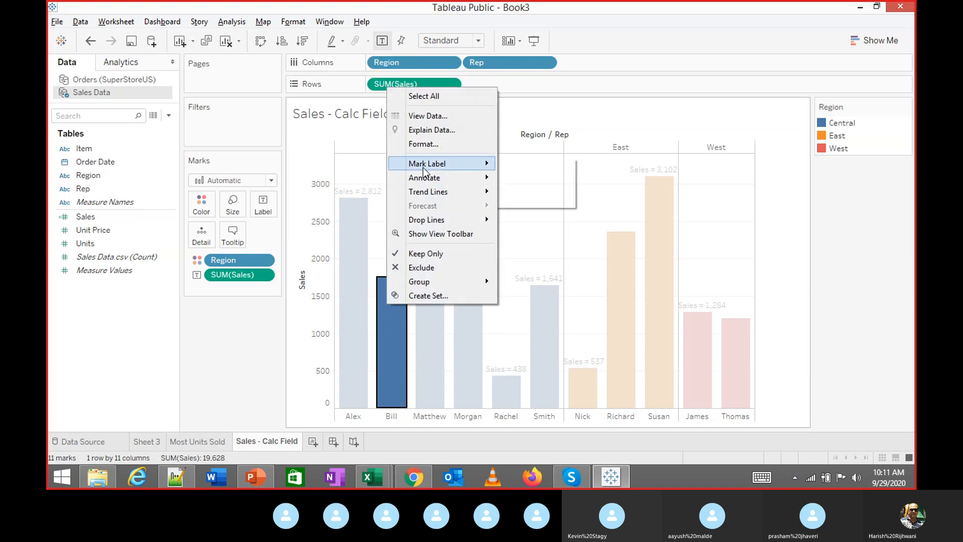
pyautogui.moveTo(423, 168)
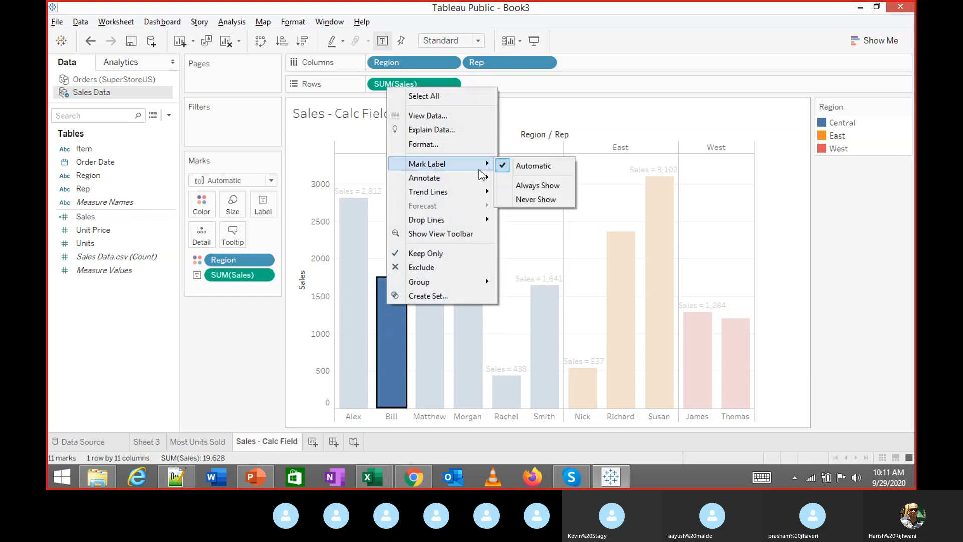
pyautogui.click(535, 185)
pyautogui.press('Escape')
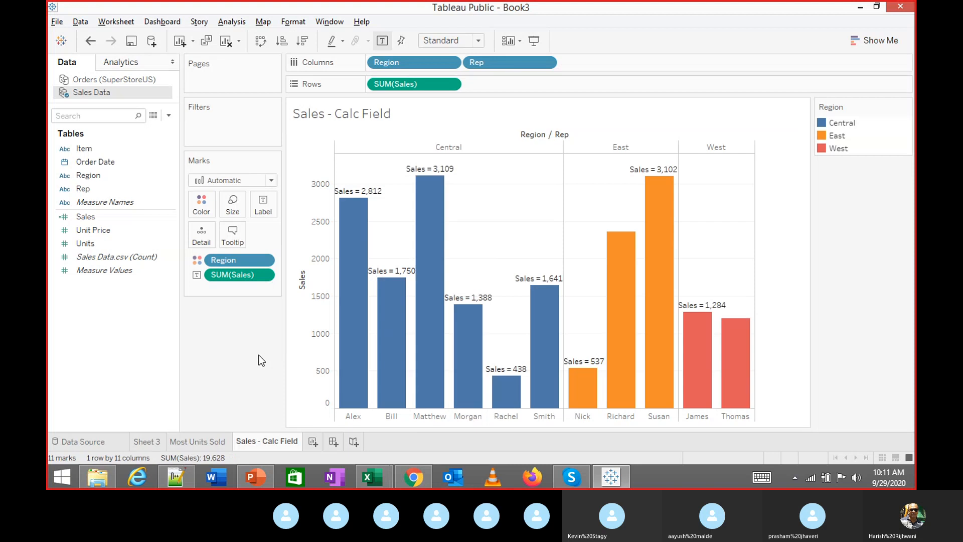
# Undo the label changes until SUM(Sales) is removed from the Label card
pyautogui.moveTo(615, 260)
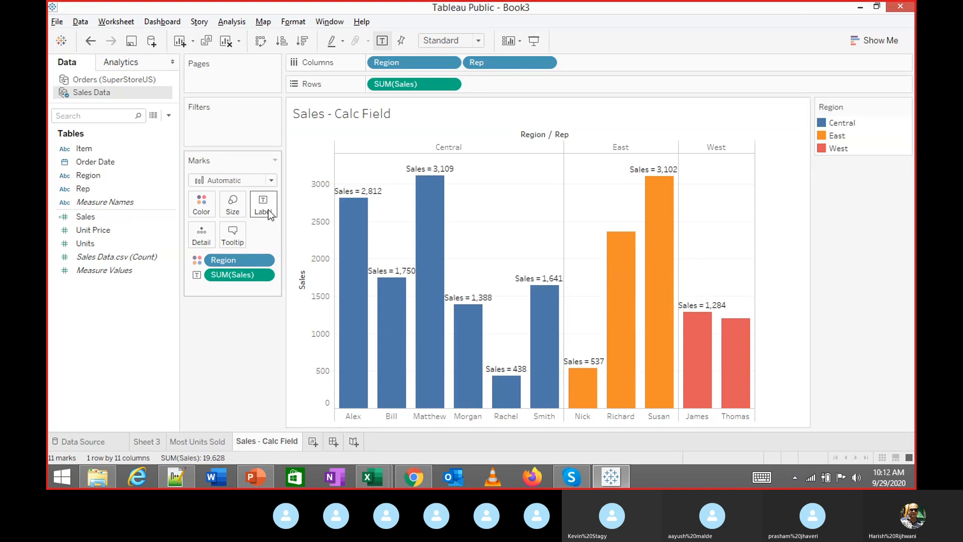
pyautogui.hotkey('ctrl', 'z')
pyautogui.hotkey('ctrl', 'z')
pyautogui.hotkey('ctrl', 'z')
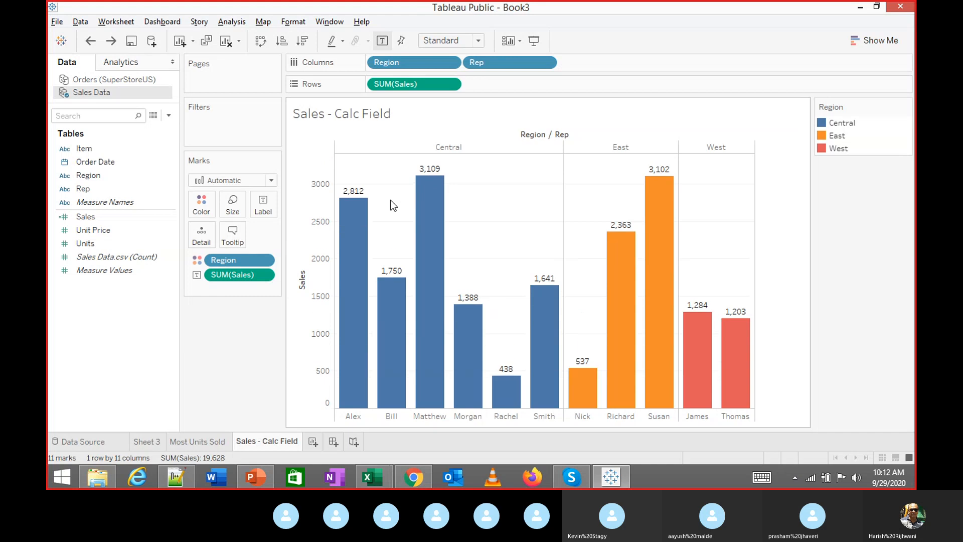
pyautogui.hotkey('ctrl', 'z')
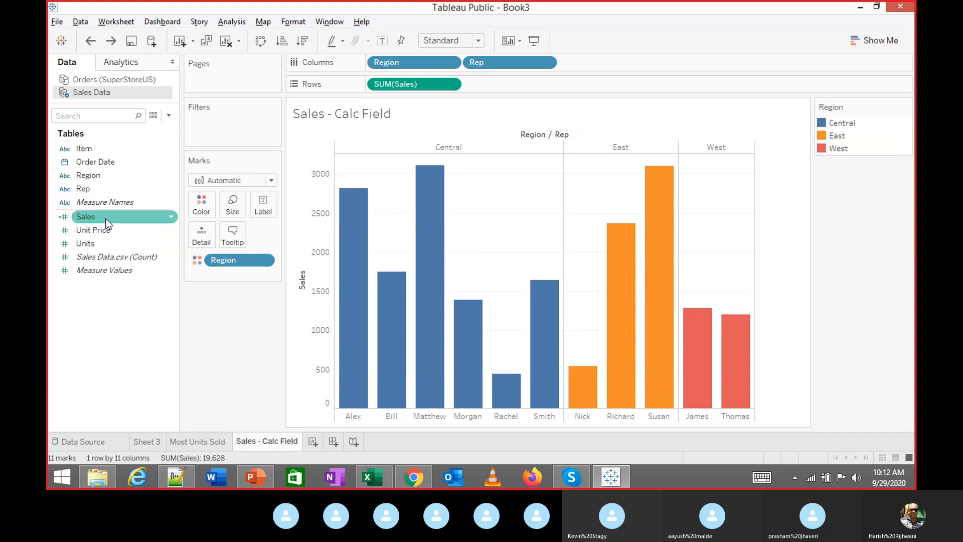
# Label the bars with SUM(Sales), prefixed by the text 'Sales ='
pyautogui.moveTo(85, 216); pyautogui.dragTo(266, 207)
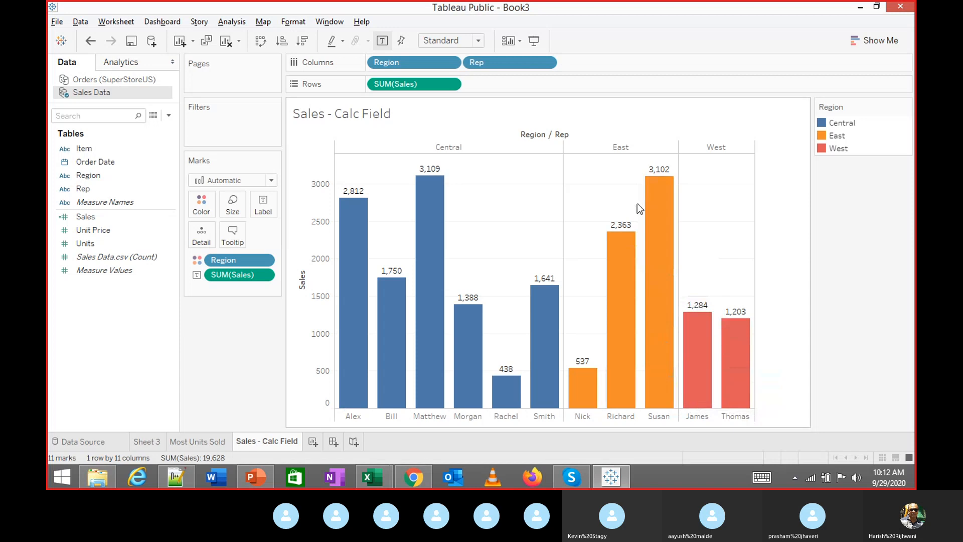
pyautogui.click(266, 208)
pyautogui.click(266, 207)
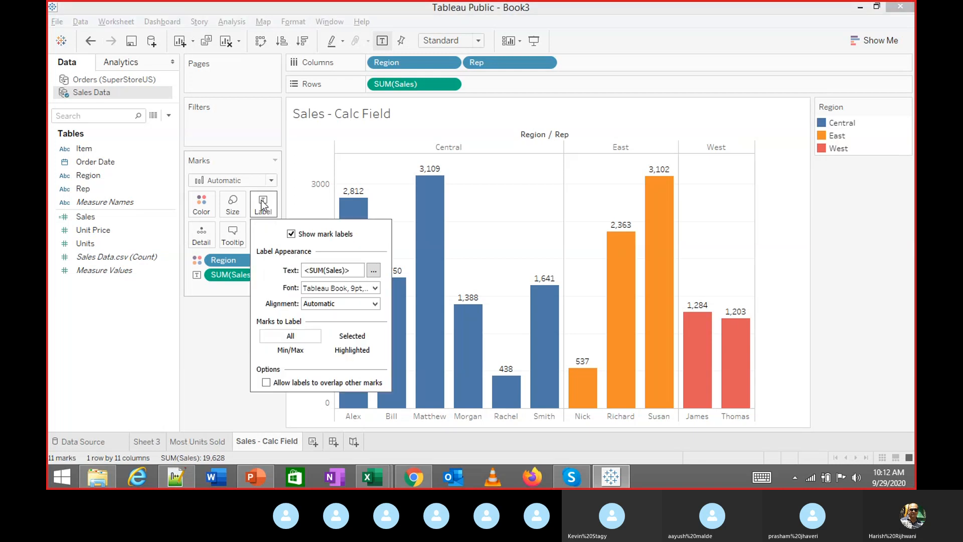
pyautogui.click(373, 271)
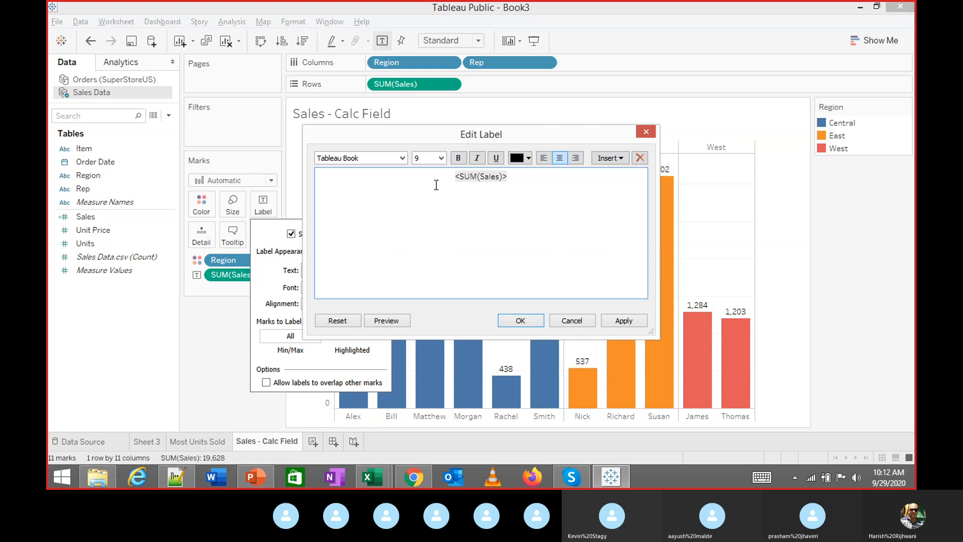
pyautogui.write('Sales =')
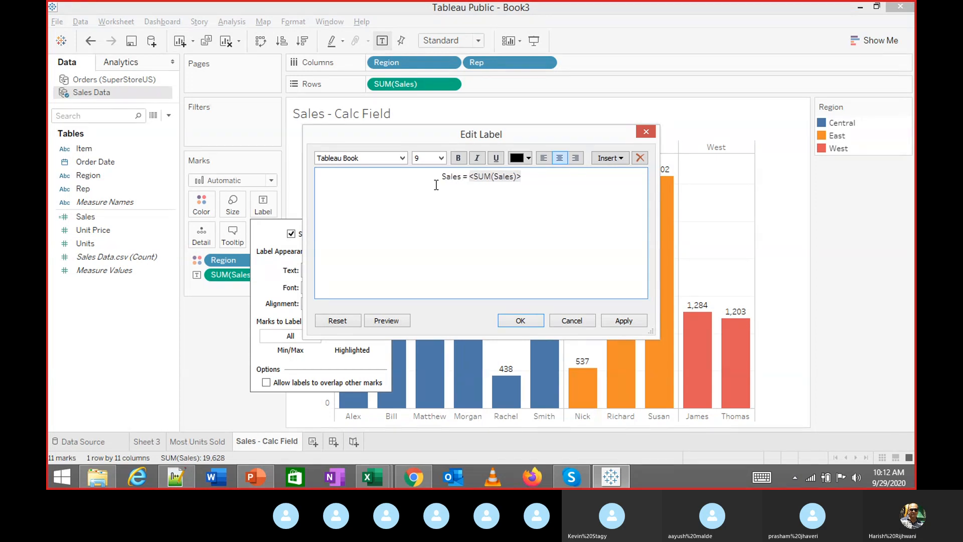
pyautogui.click(624, 321)
pyautogui.click(521, 320)
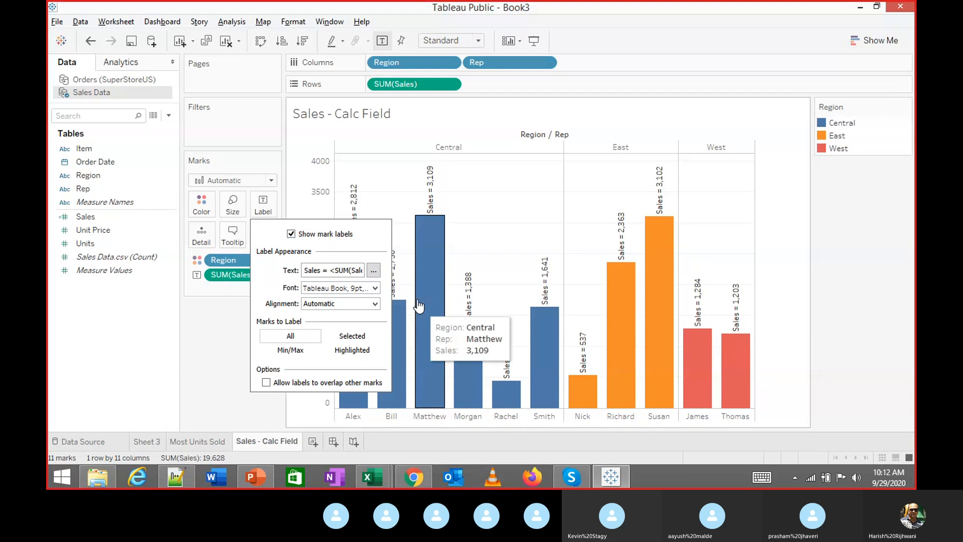
# Set the label direction to horizontal after trying both vertical orientations
pyautogui.click(375, 303)
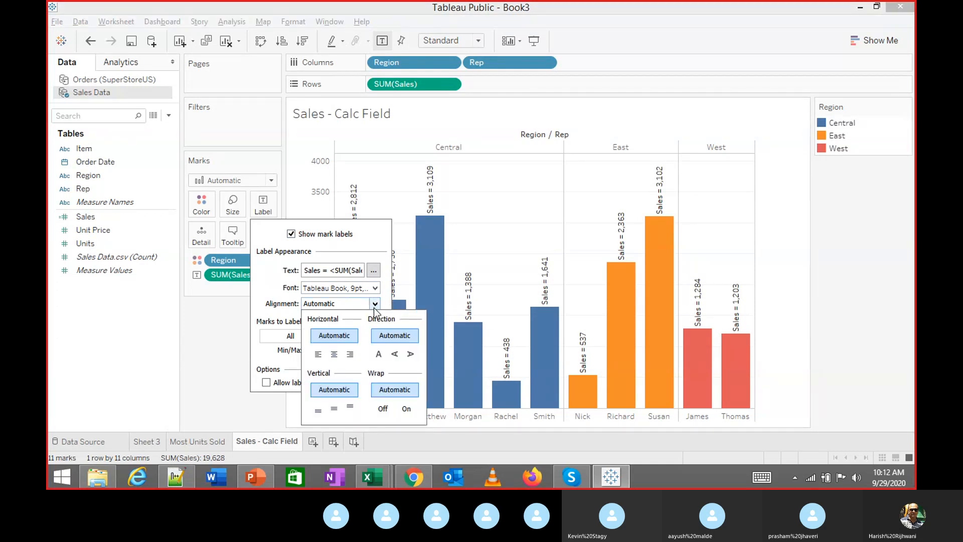
pyautogui.click(411, 354)
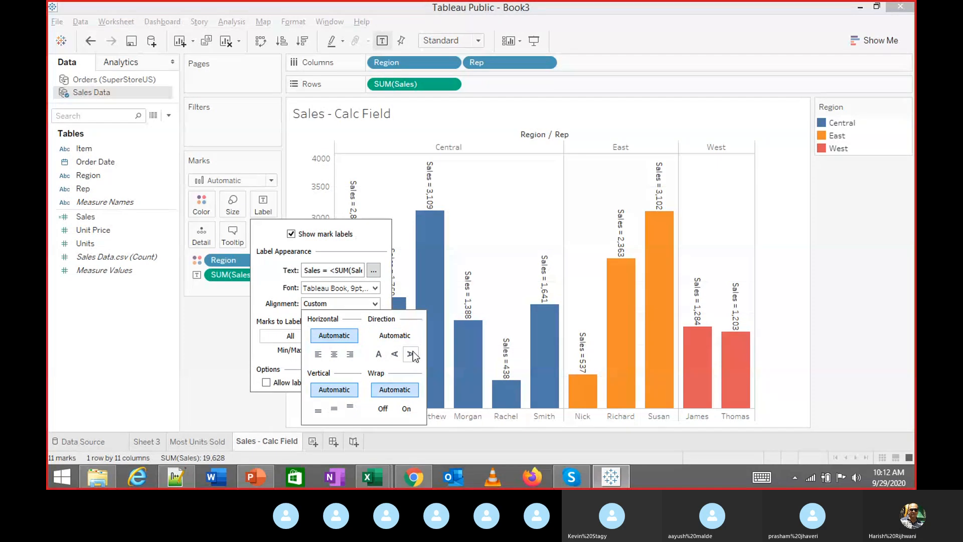
pyautogui.click(394, 354)
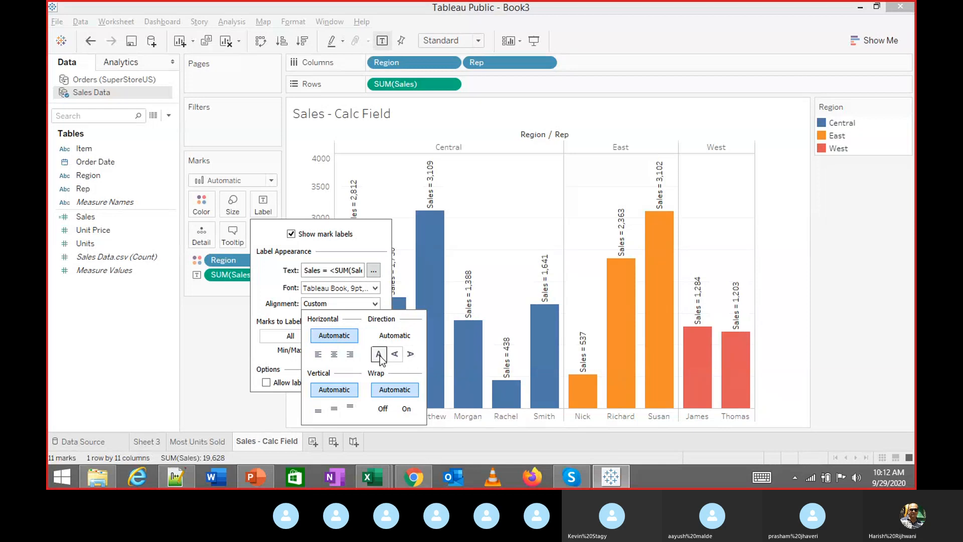
pyautogui.click(379, 354)
# Close the label settings and make Bill's bar label Always Show
pyautogui.click(243, 391)
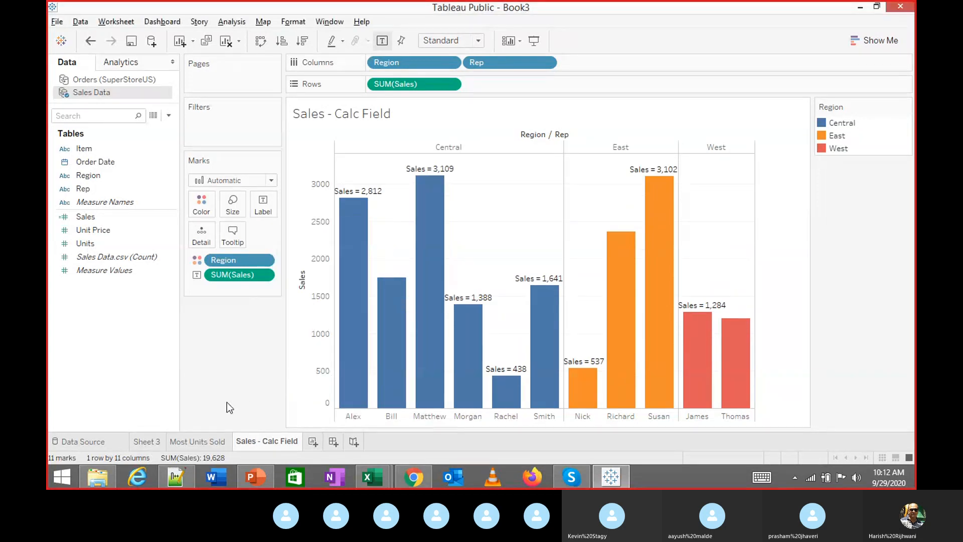
pyautogui.moveTo(625, 240)
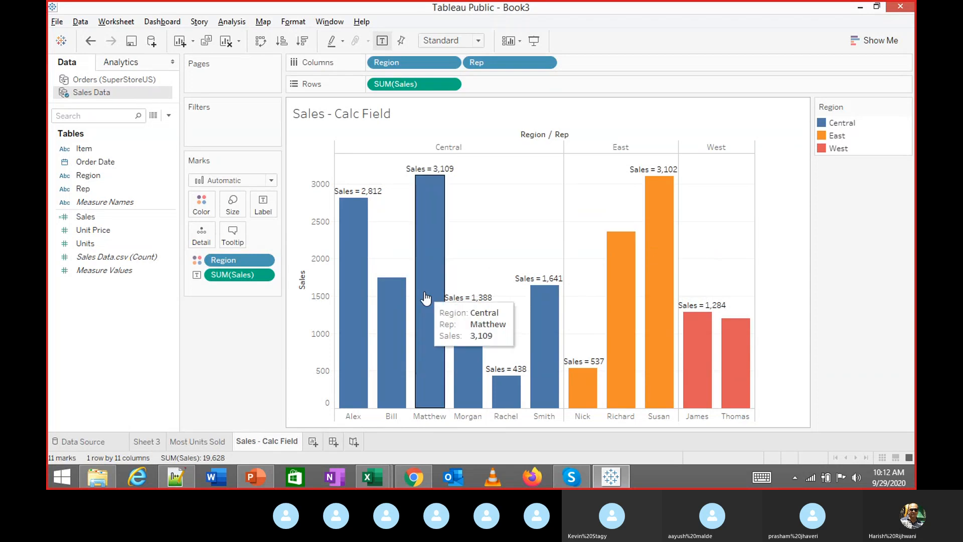
pyautogui.moveTo(400, 309)
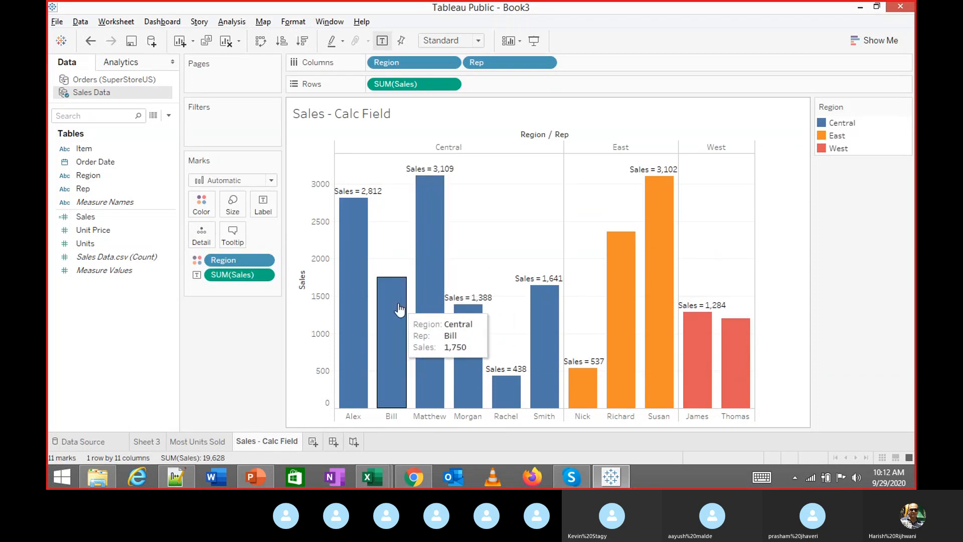
pyautogui.rightClick(399, 309)
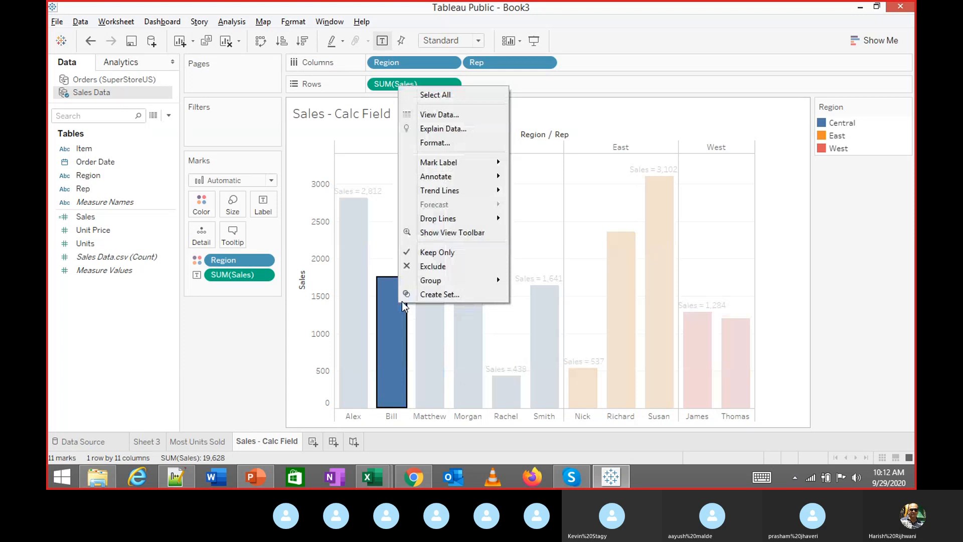
pyautogui.moveTo(448, 166)
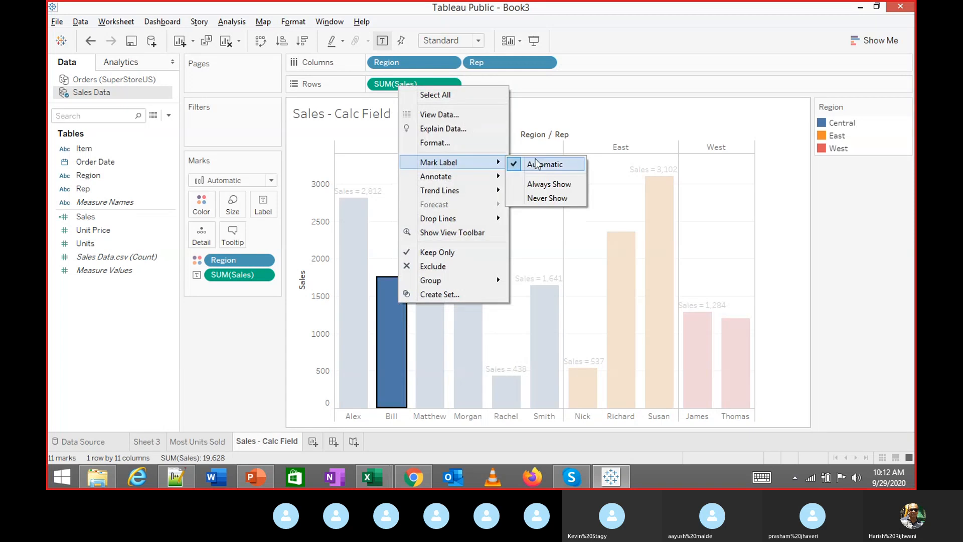
pyautogui.click(563, 184)
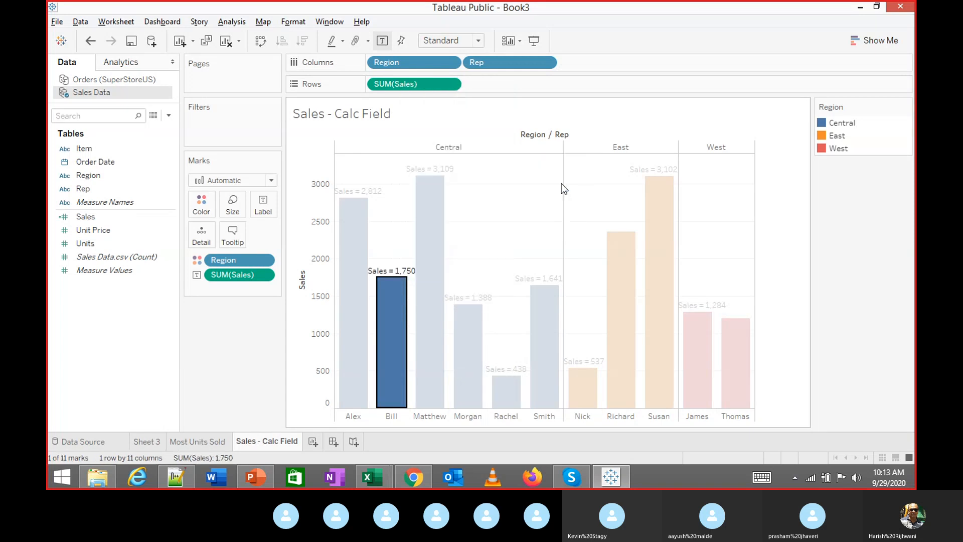
pyautogui.click(527, 204)
# Set Mark Label to Always Show on Richard's and Thomas's bars
pyautogui.rightClick(624, 243)
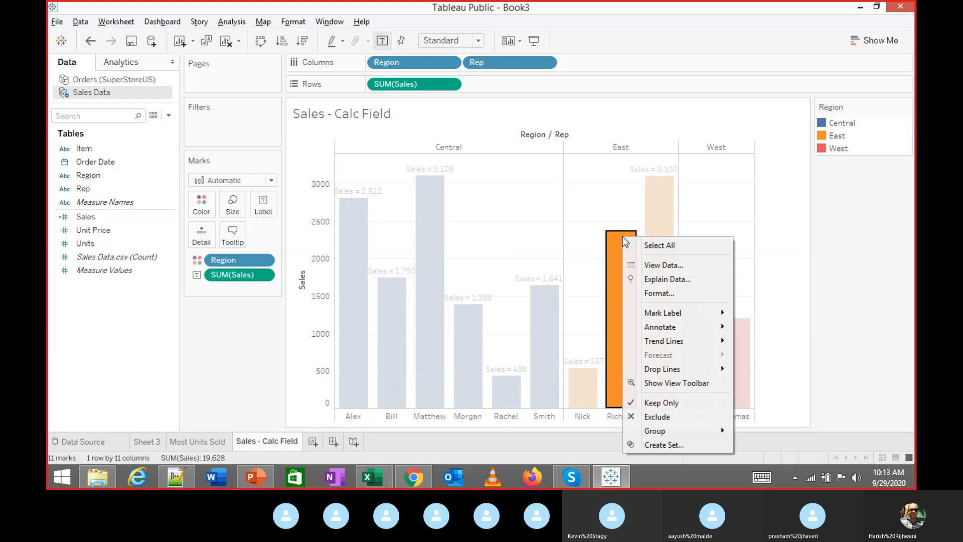
pyautogui.moveTo(722, 319)
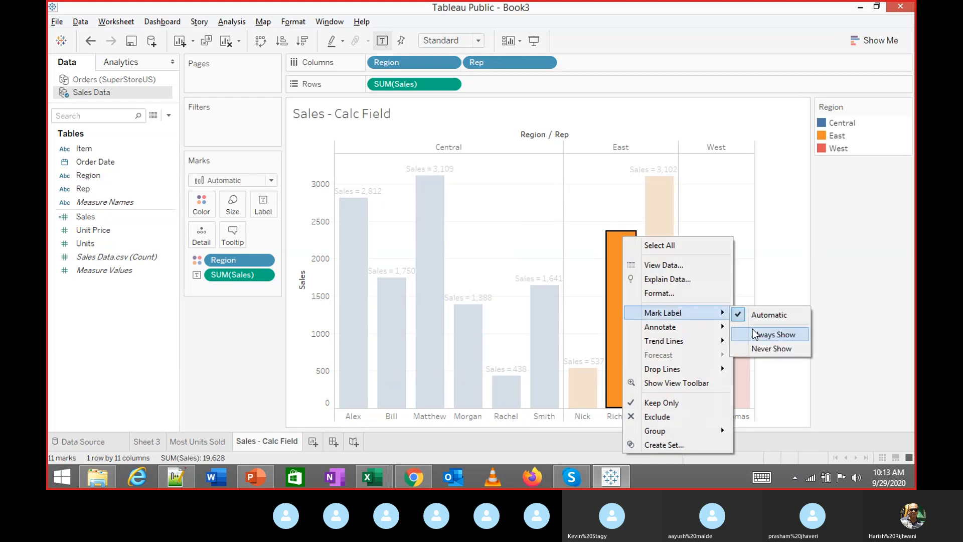
pyautogui.click(773, 335)
pyautogui.click(753, 246)
pyautogui.rightClick(741, 354)
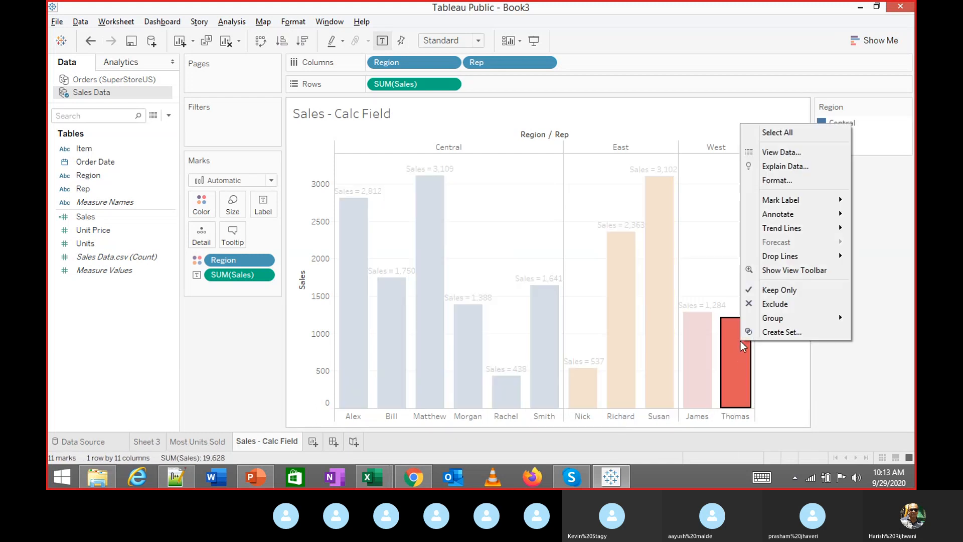
pyautogui.moveTo(772, 199)
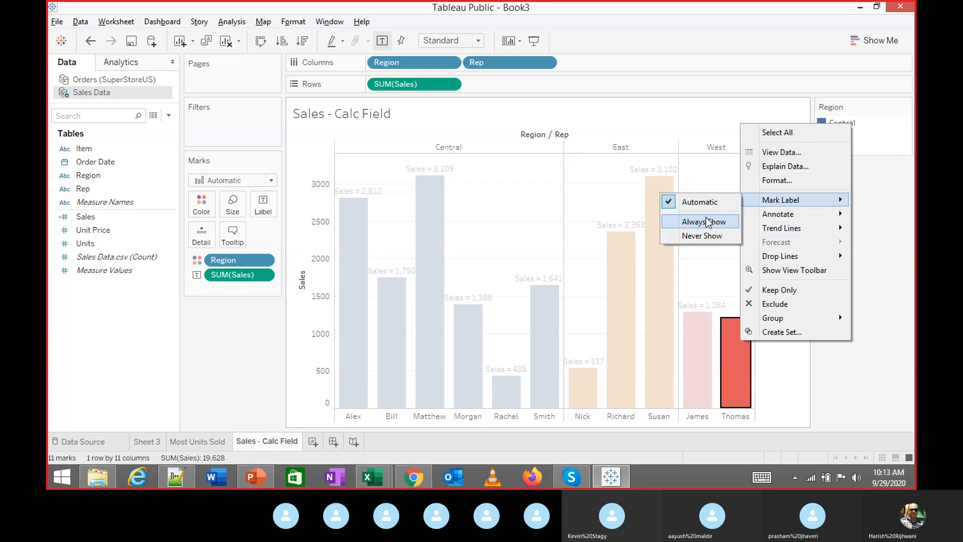
pyautogui.click(705, 220)
pyautogui.click(777, 258)
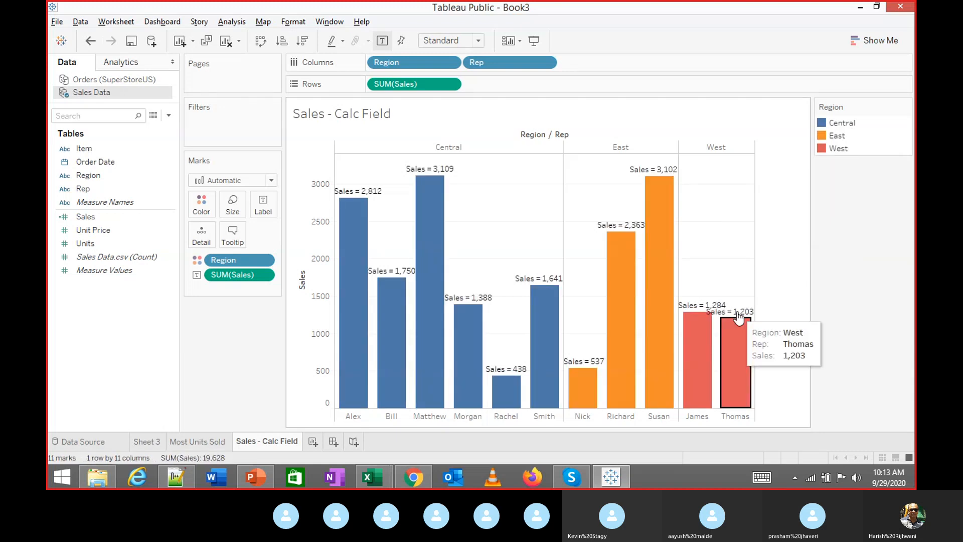
pyautogui.click(736, 322)
pyautogui.click(778, 272)
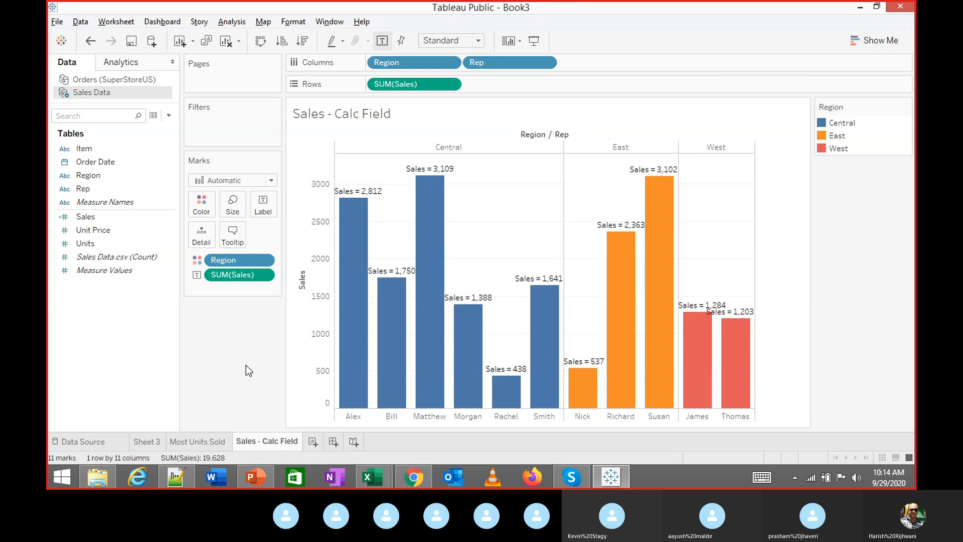
# In PowerPoint, scroll up to slide 6 (Profitability), then return to the Tableau chart
pyautogui.hotkey('alt', 'Tab')
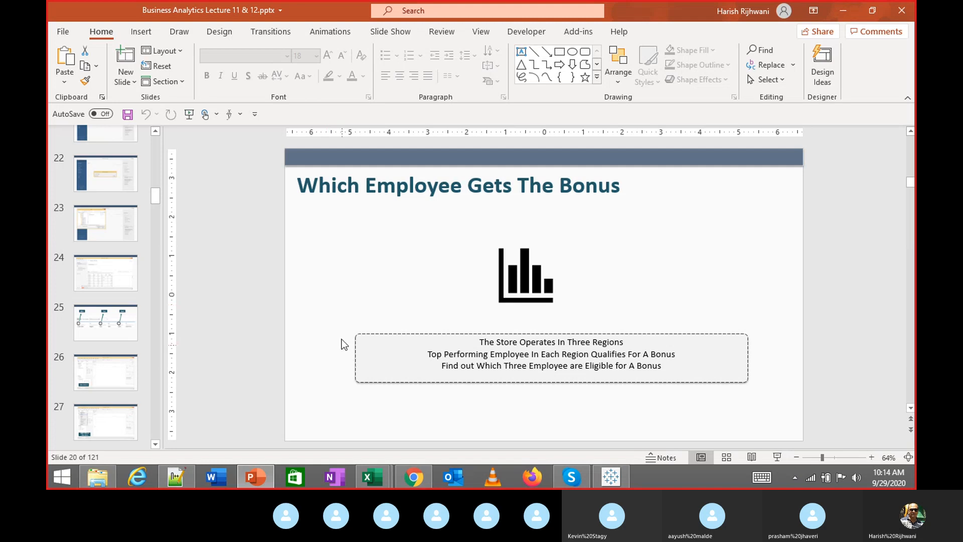
pyautogui.moveTo(341, 329); pyautogui.dragTo(778, 397)
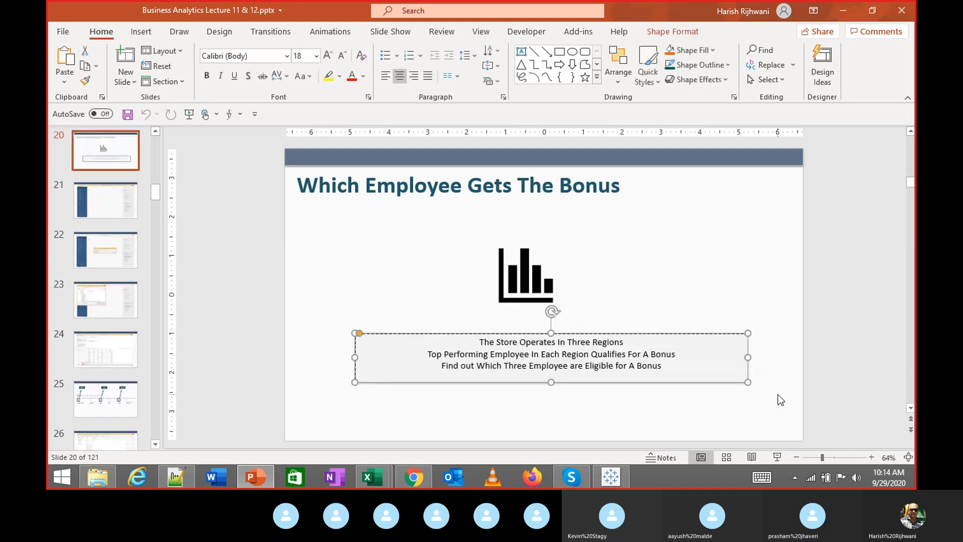
pyautogui.click(760, 400)
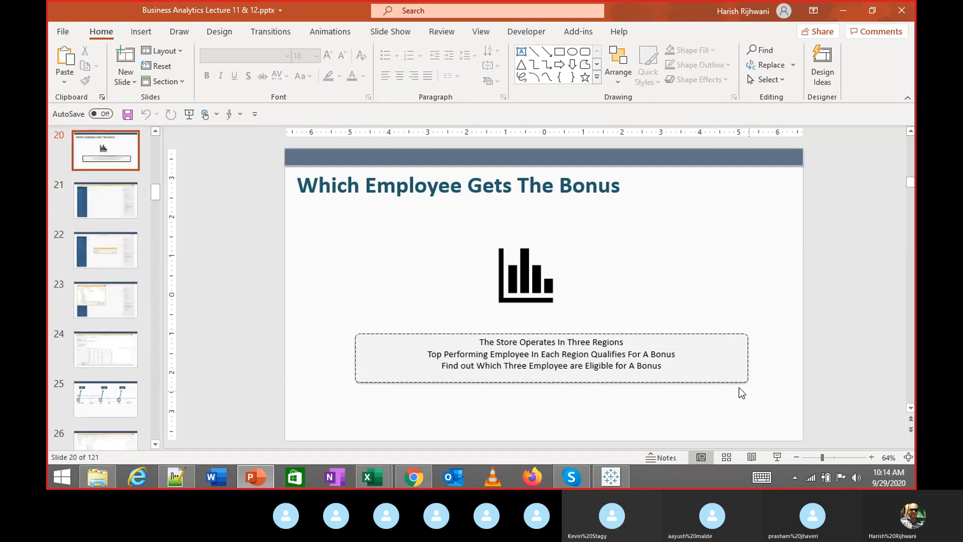
pyautogui.scroll(6, 113, 231)
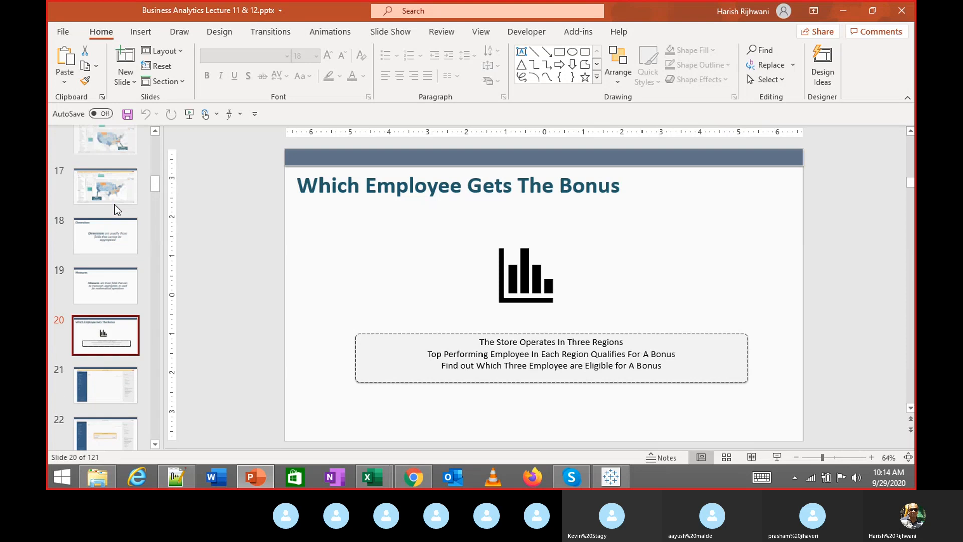
pyautogui.scroll(9, 114, 231)
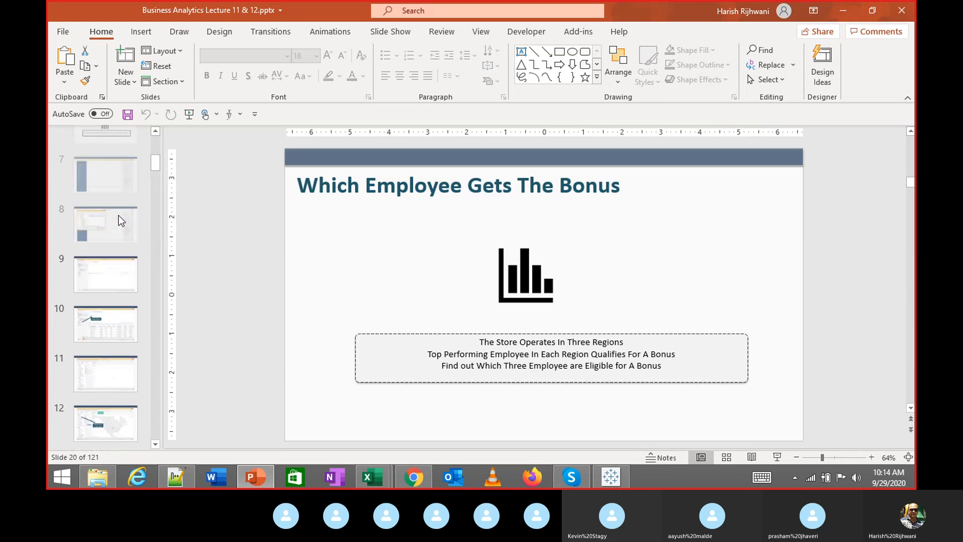
pyautogui.click(108, 216)
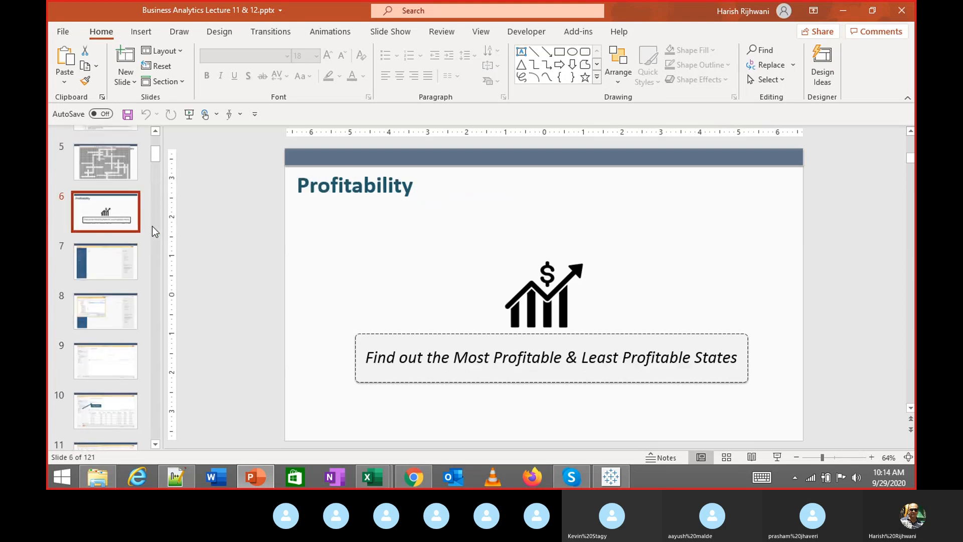
pyautogui.moveTo(336, 393); pyautogui.dragTo(265, 425)
pyautogui.click(777, 333)
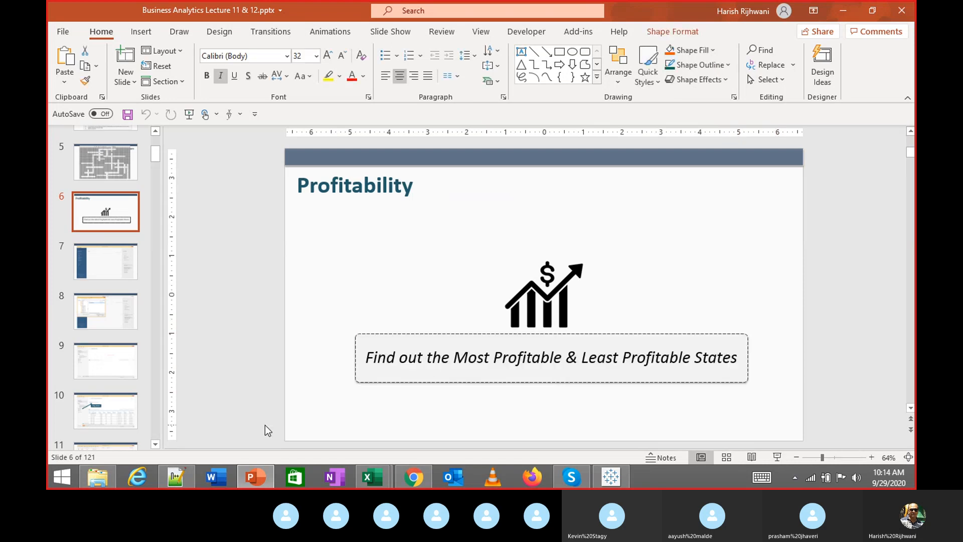
pyautogui.hotkey('alt', 'Tab')
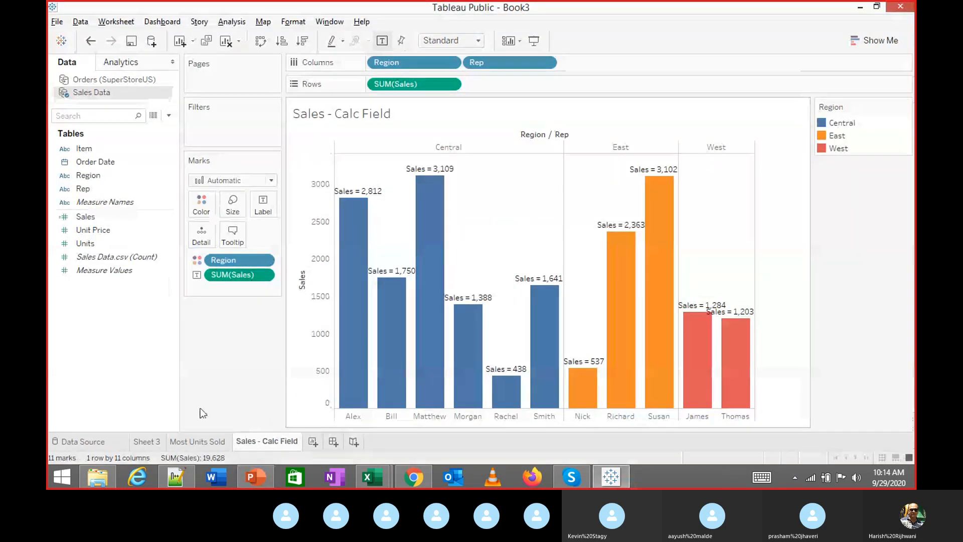
pyautogui.click(147, 441)
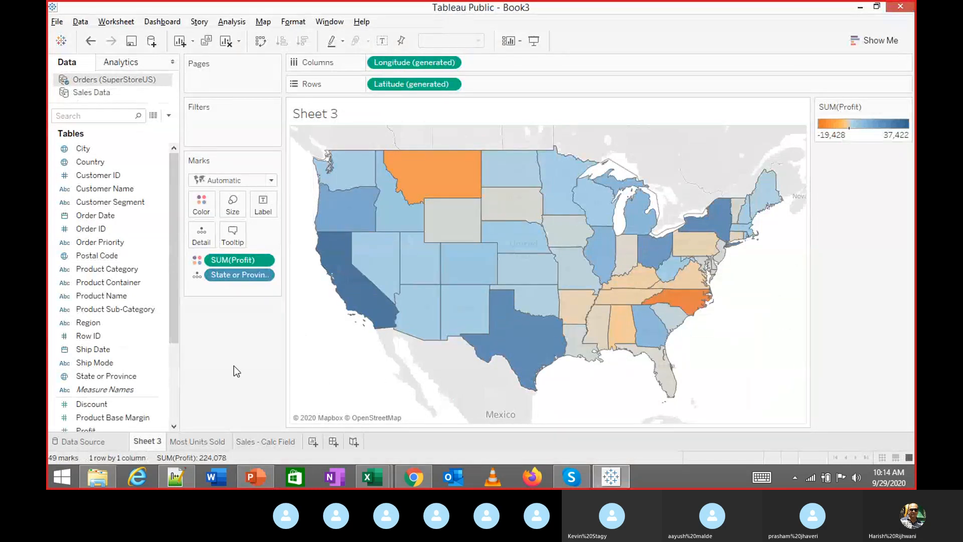
pyautogui.hotkey('alt', 'Tab')
pyautogui.hotkey('alt', 'Tab', 'Tab')
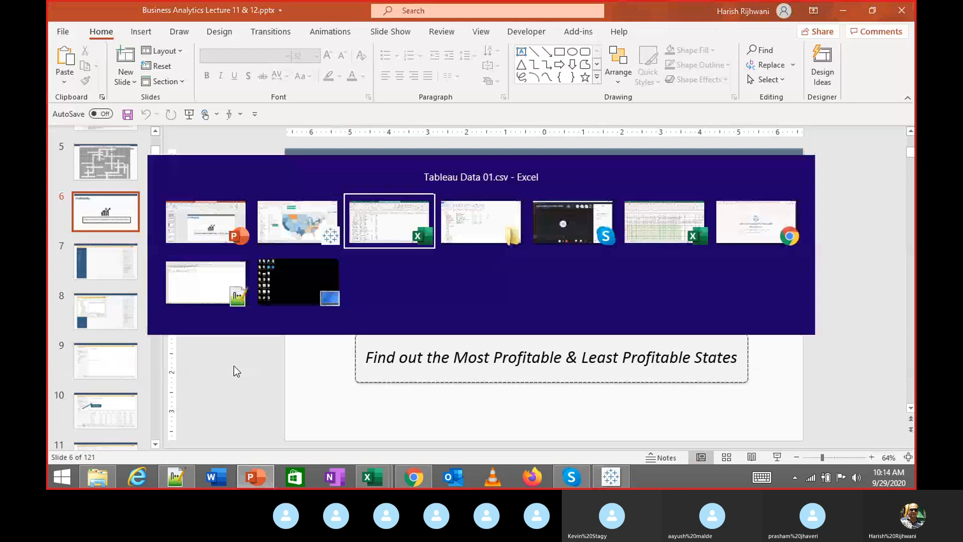
pyautogui.hotkey('alt', 'Tab', 'Tab')
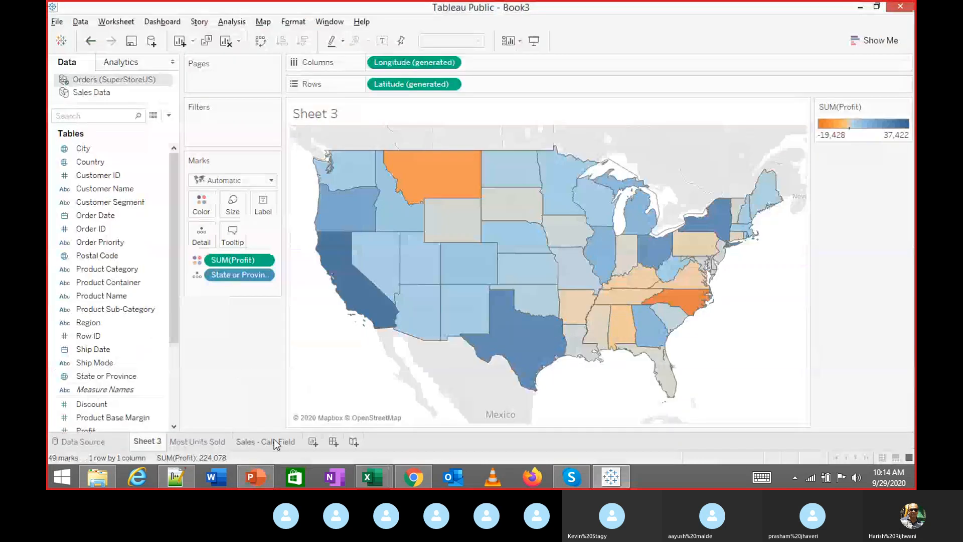
pyautogui.click(274, 441)
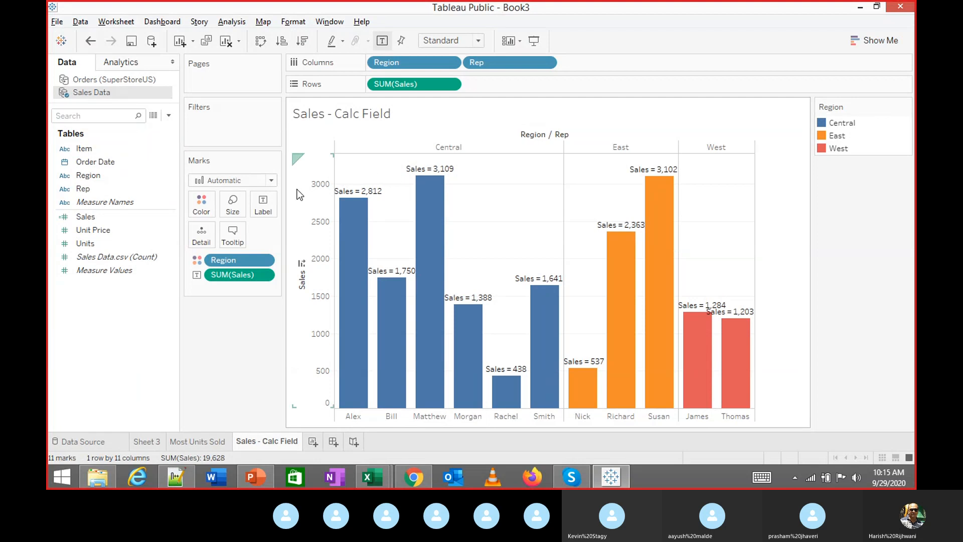
# Open Format from Matthew's bar and expand the Fields list in the Format pane
pyautogui.rightClick(321, 186)
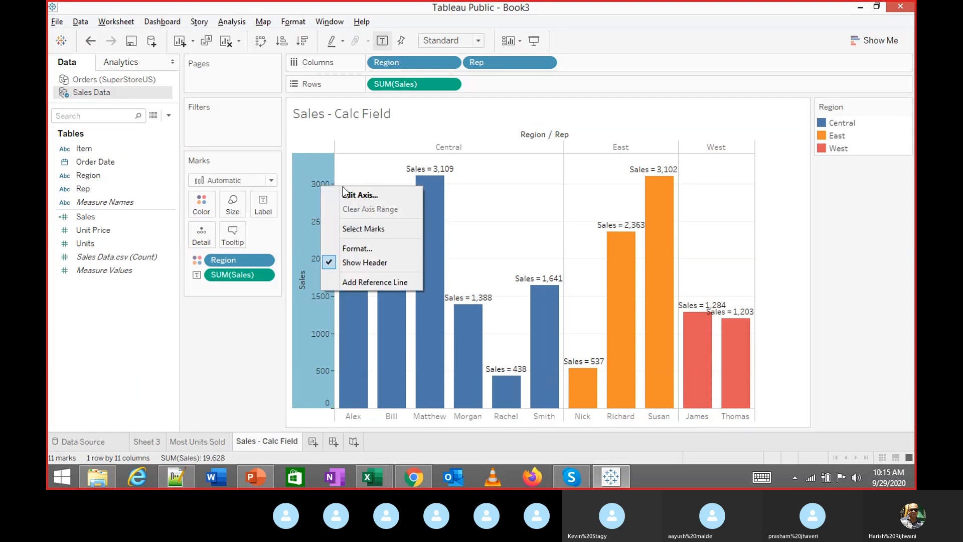
pyautogui.click(435, 191)
pyautogui.rightClick(446, 171)
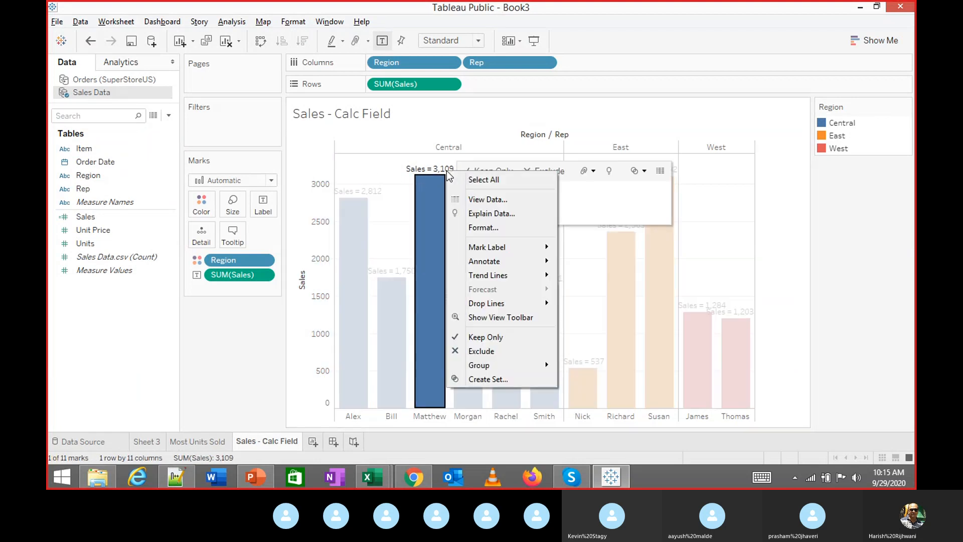
pyautogui.click(497, 228)
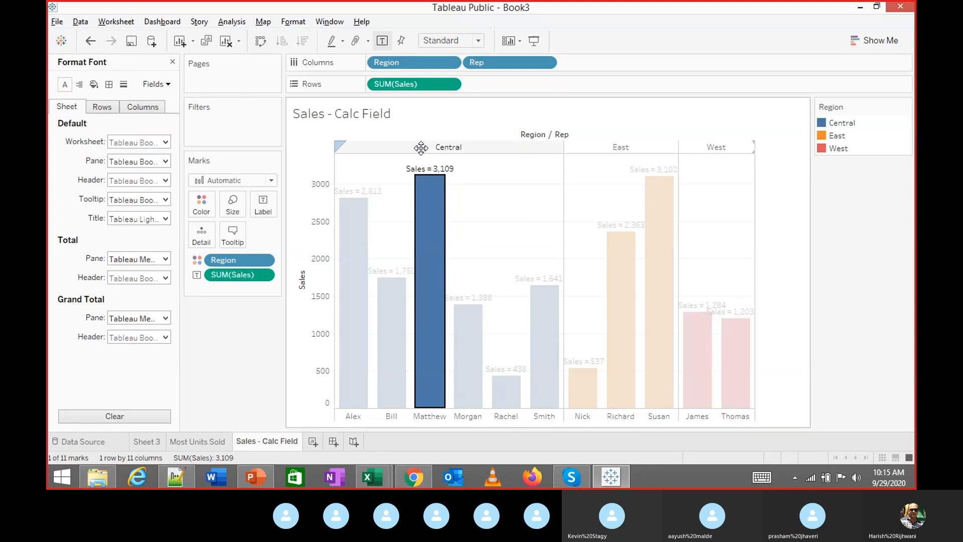
pyautogui.click(307, 146)
pyautogui.click(173, 62)
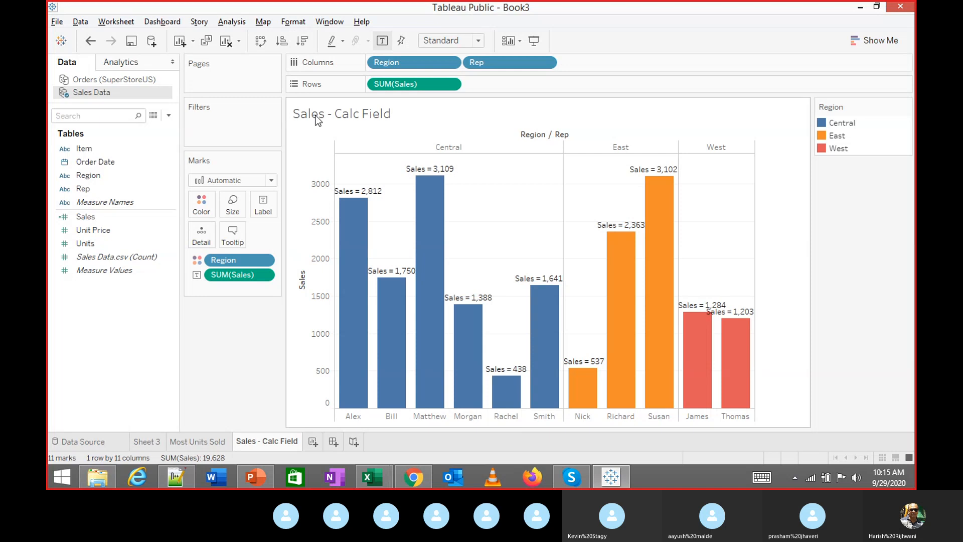
pyautogui.rightClick(424, 176)
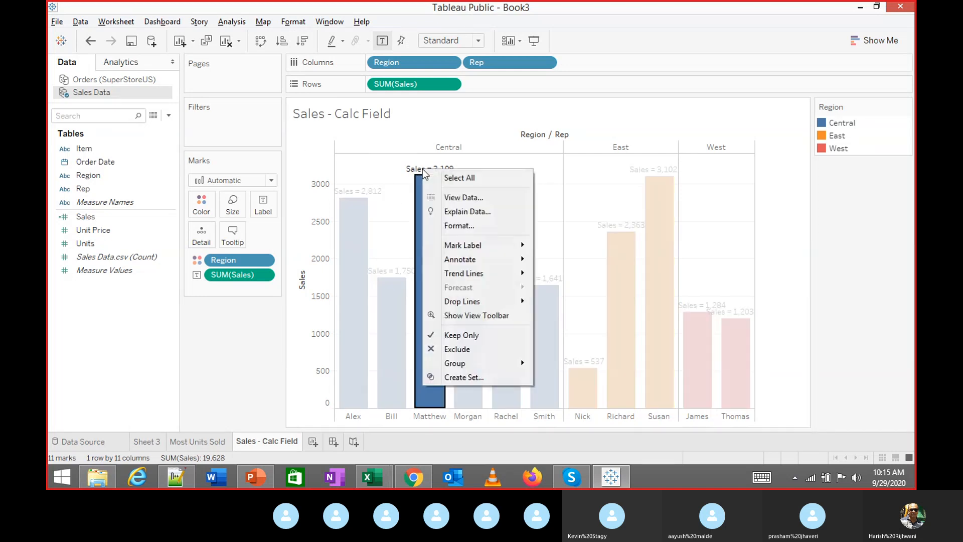
pyautogui.click(446, 226)
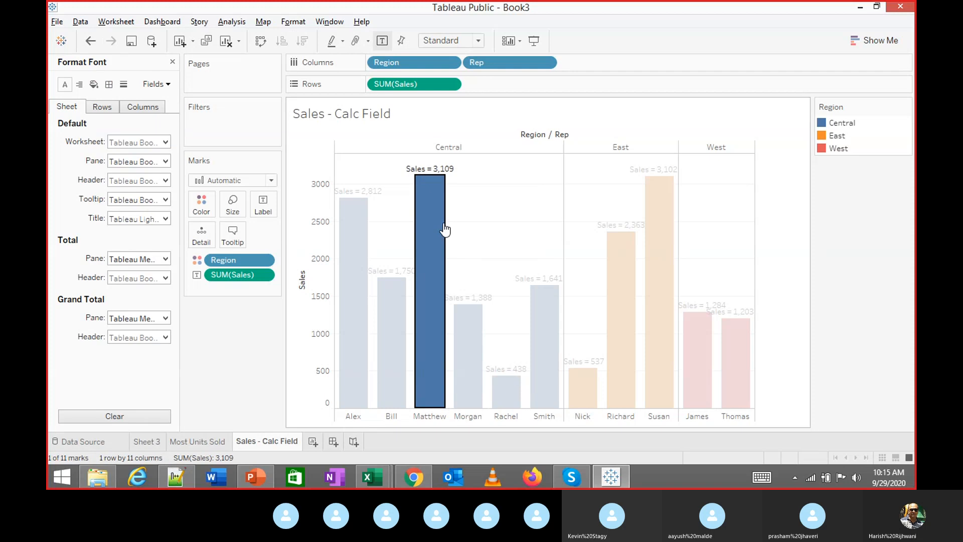
pyautogui.click(163, 85)
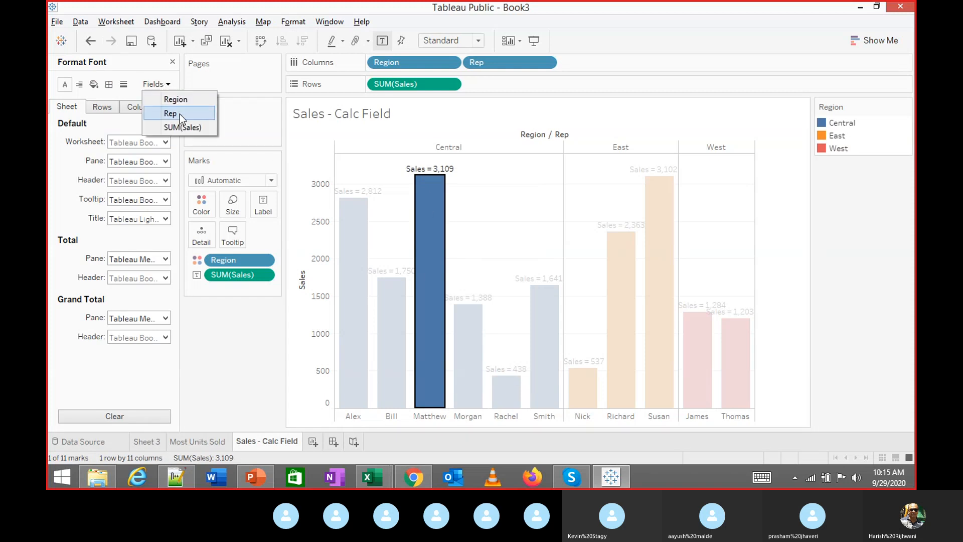
# Give SUM(Sales) labels a Custom number format in thousands (K) with 1 decimal
pyautogui.click(183, 128)
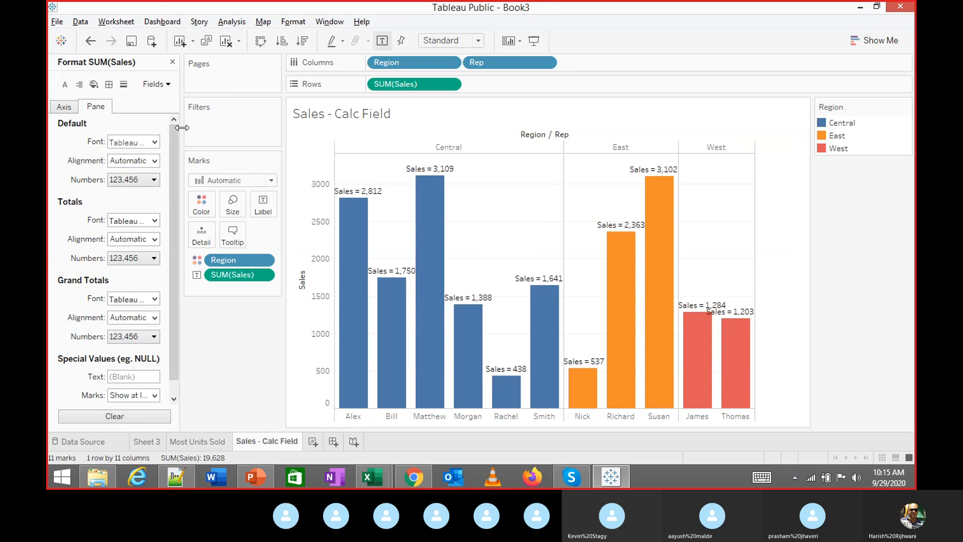
pyautogui.click(154, 180)
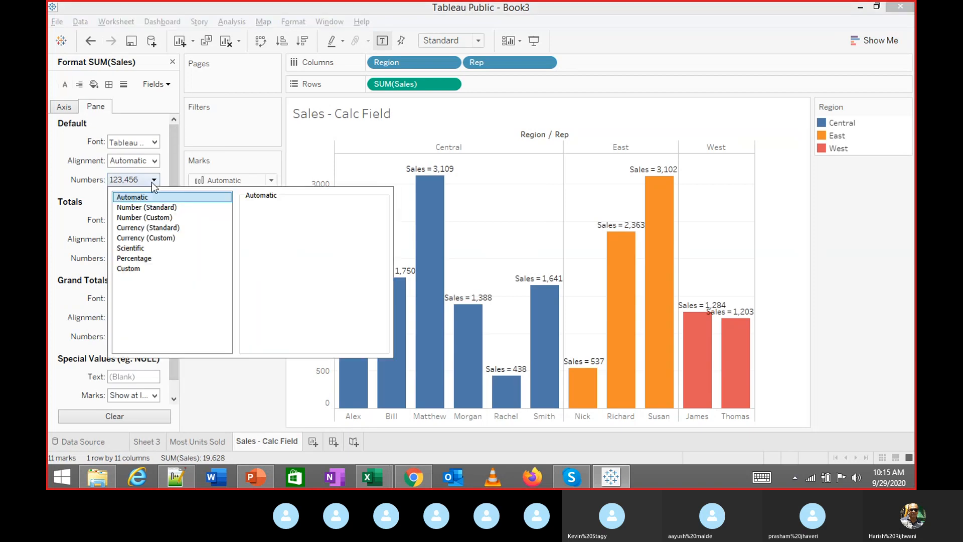
pyautogui.click(149, 210)
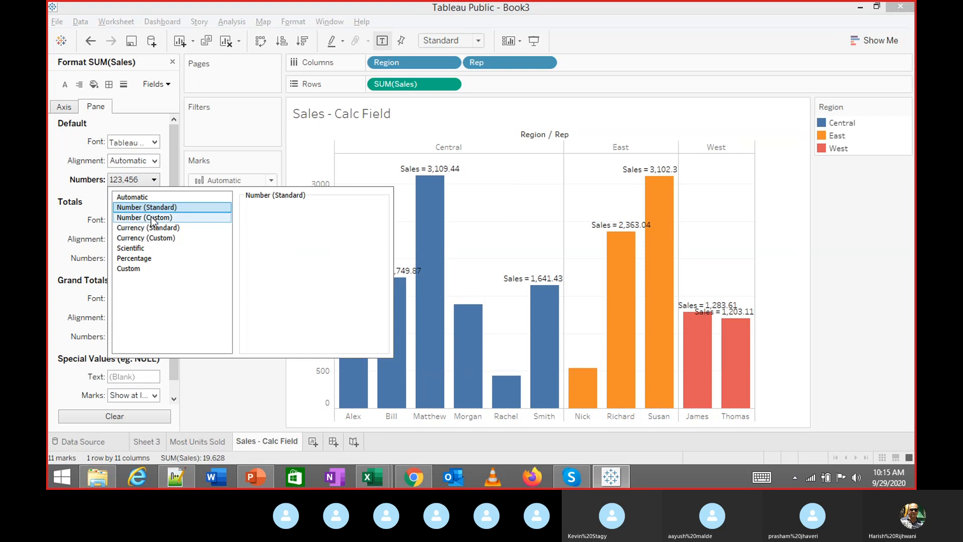
pyautogui.click(152, 217)
pyautogui.click(279, 225)
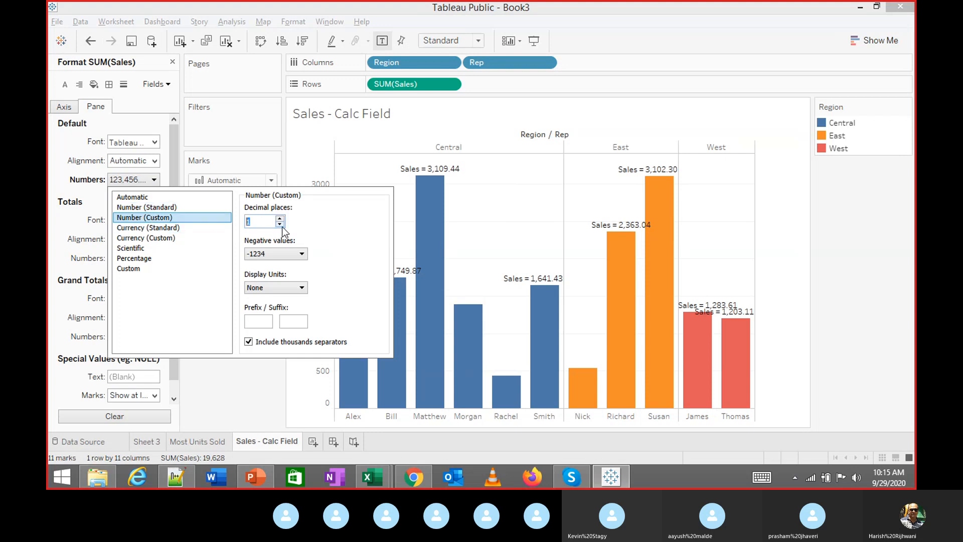
pyautogui.click(279, 224)
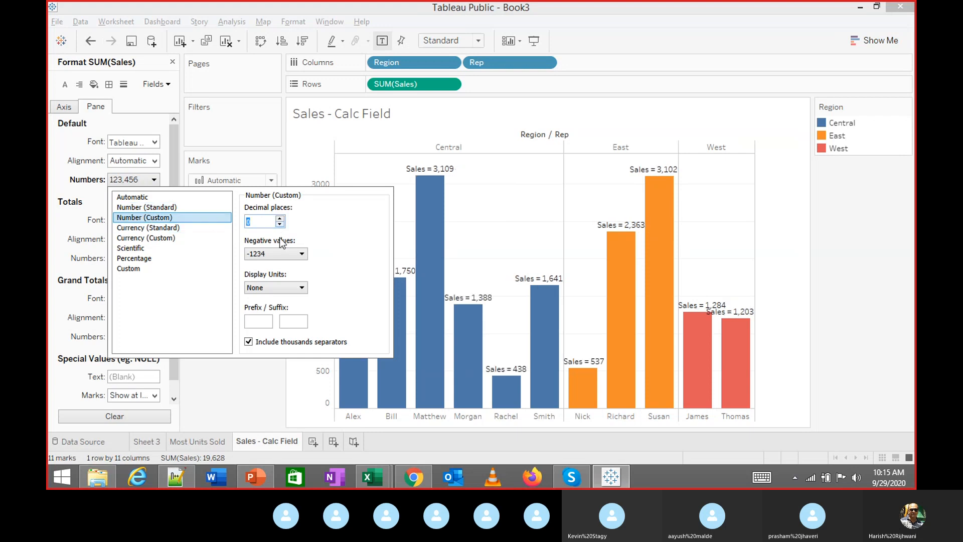
pyautogui.click(283, 287)
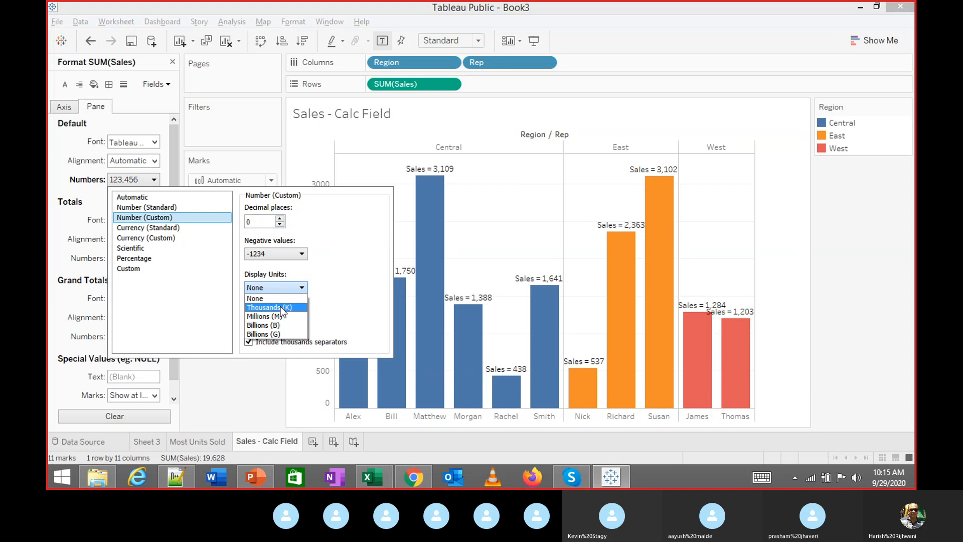
pyautogui.click(282, 307)
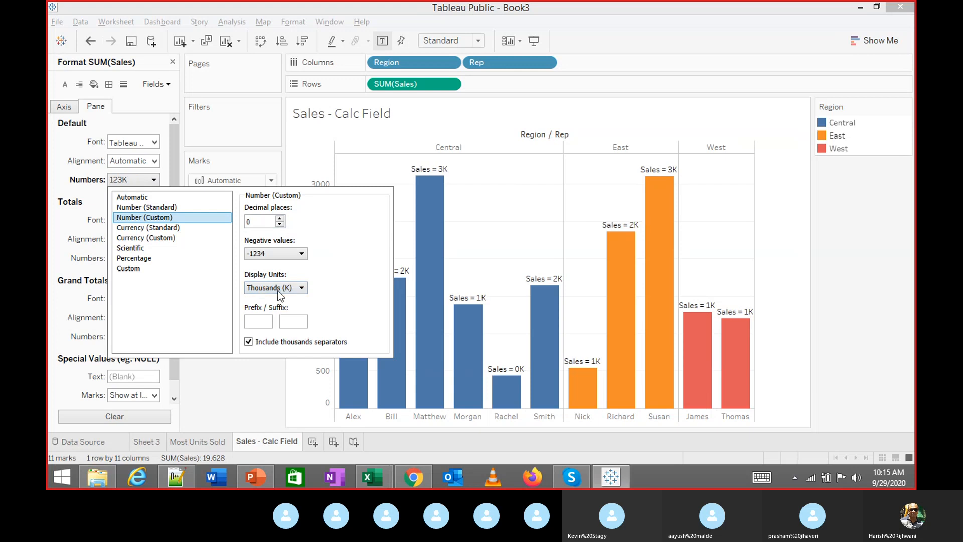
pyautogui.click(280, 219)
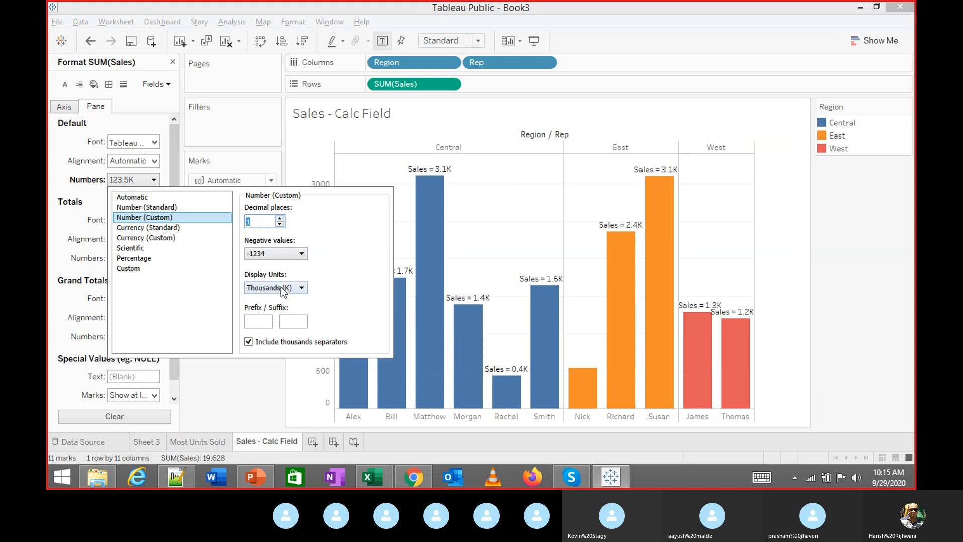
# Add a $ prefix and turn off separators, giving labels like Sales = $3.1K
pyautogui.click(258, 322)
pyautogui.write('$')
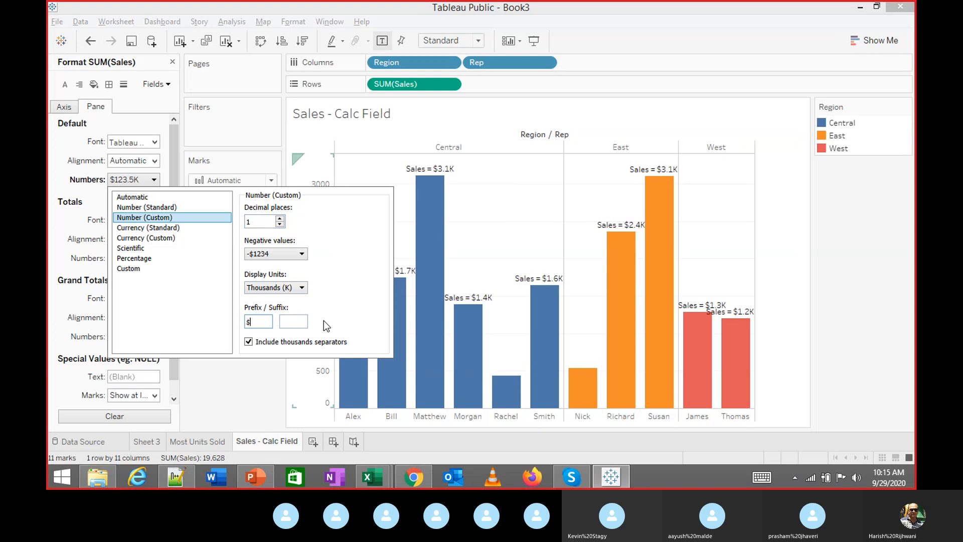
pyautogui.click(293, 321)
pyautogui.write('E')
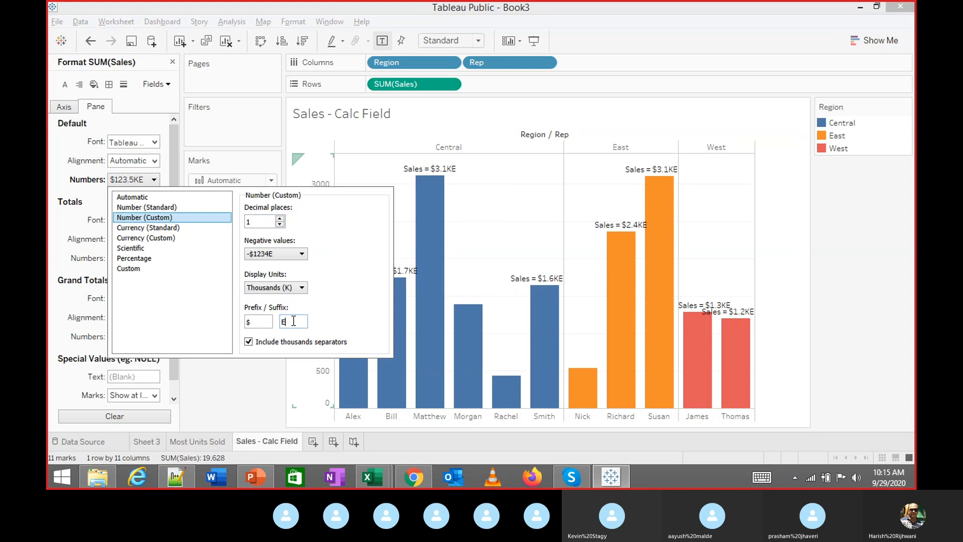
pyautogui.press('BackSpace')
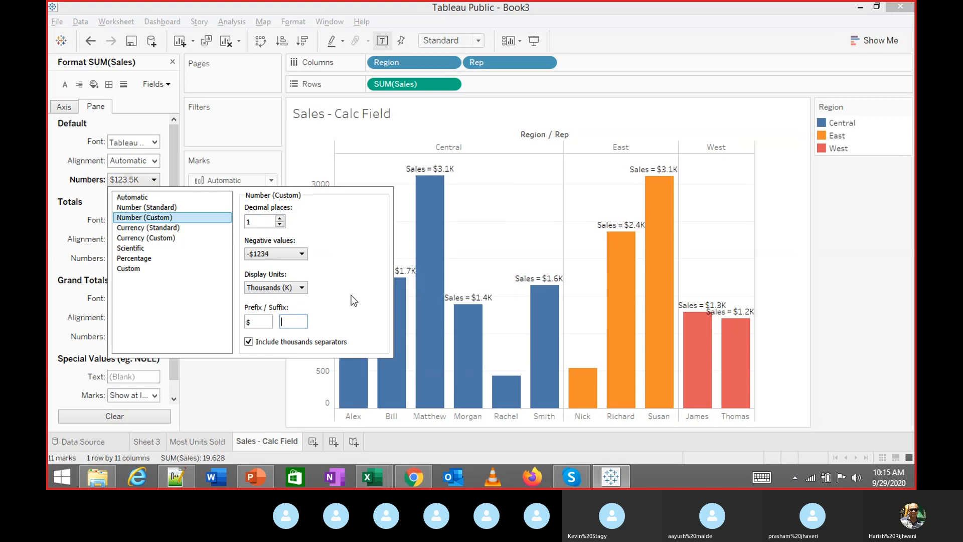
pyautogui.click(248, 341)
pyautogui.click(255, 372)
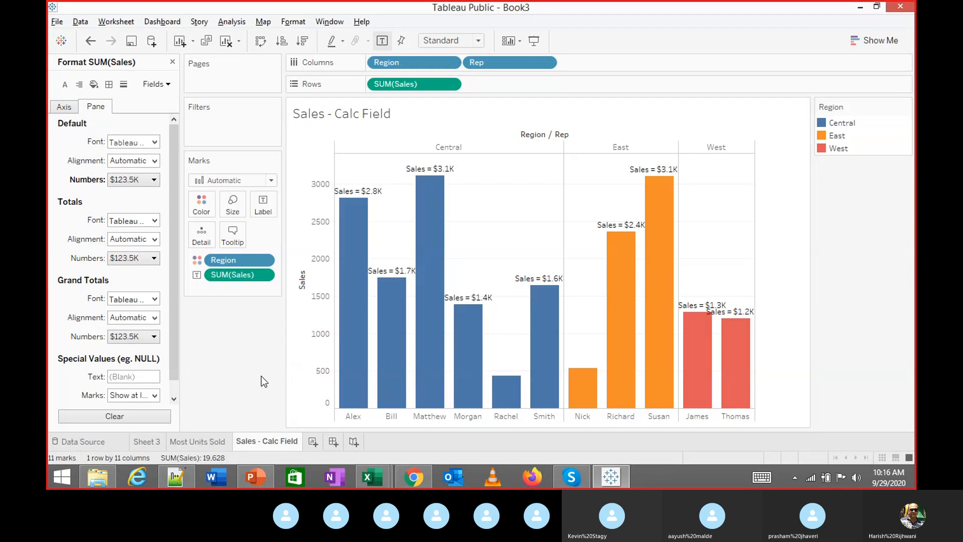
# Open formatting for the Sales axis, then bring the Skype call to the front
pyautogui.click(324, 334)
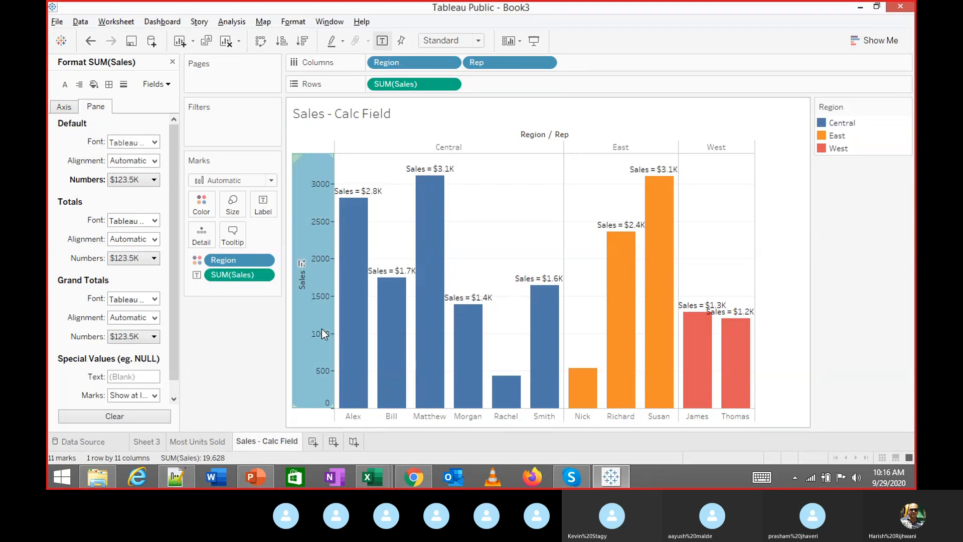
pyautogui.rightClick(322, 333)
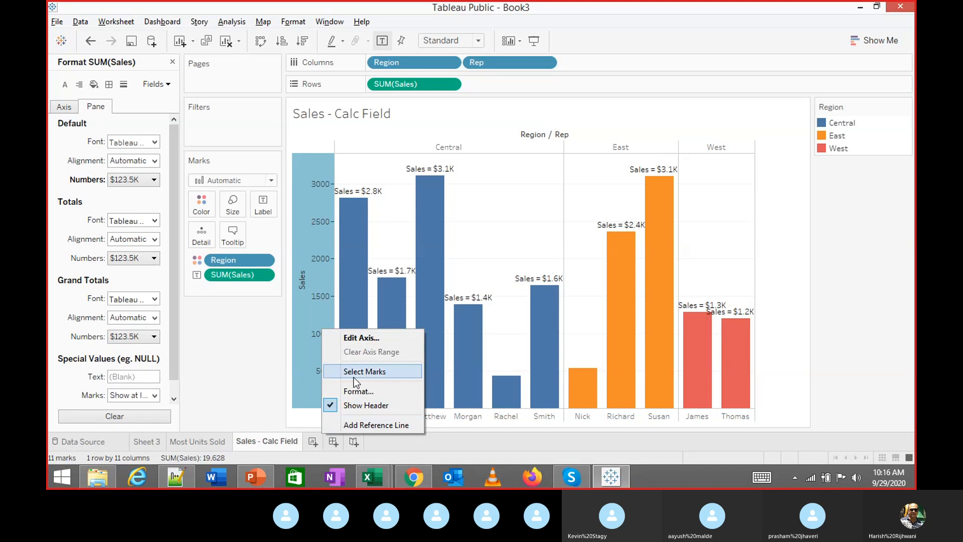
pyautogui.click(353, 390)
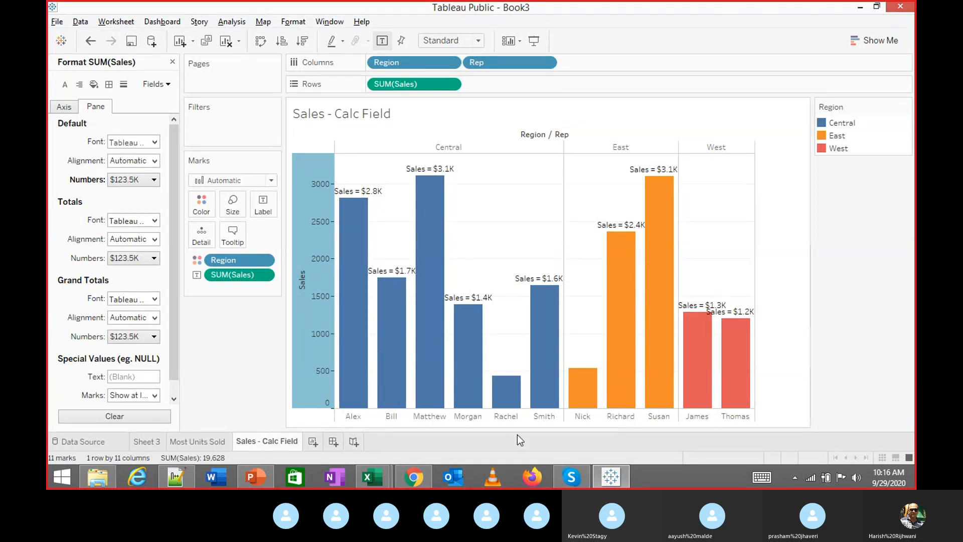
pyautogui.moveTo(574, 480)
pyautogui.click(564, 417)
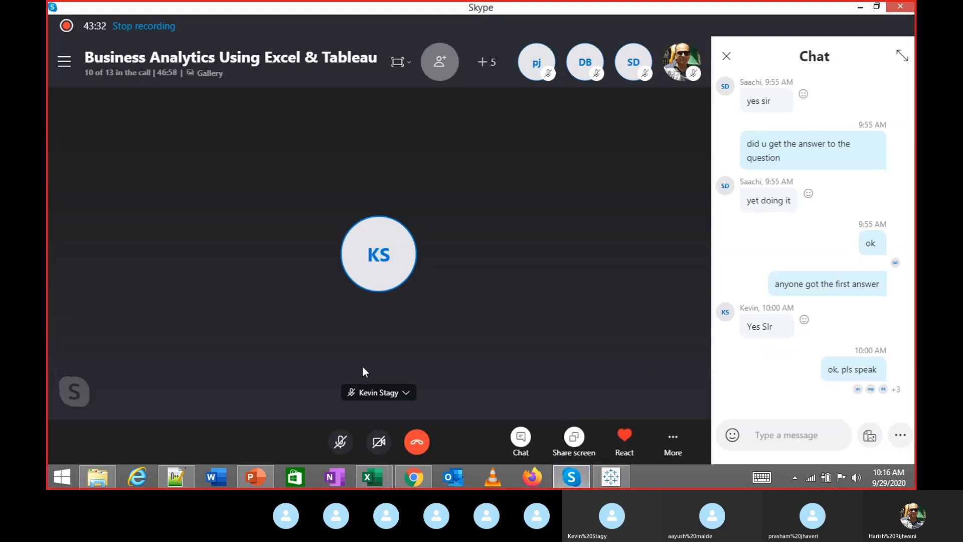
# Bring up the Skype call from the taskbar, unmute the microphone, and Alt+Tab back to Tableau
pyautogui.hotkey('alt', 'Tab')
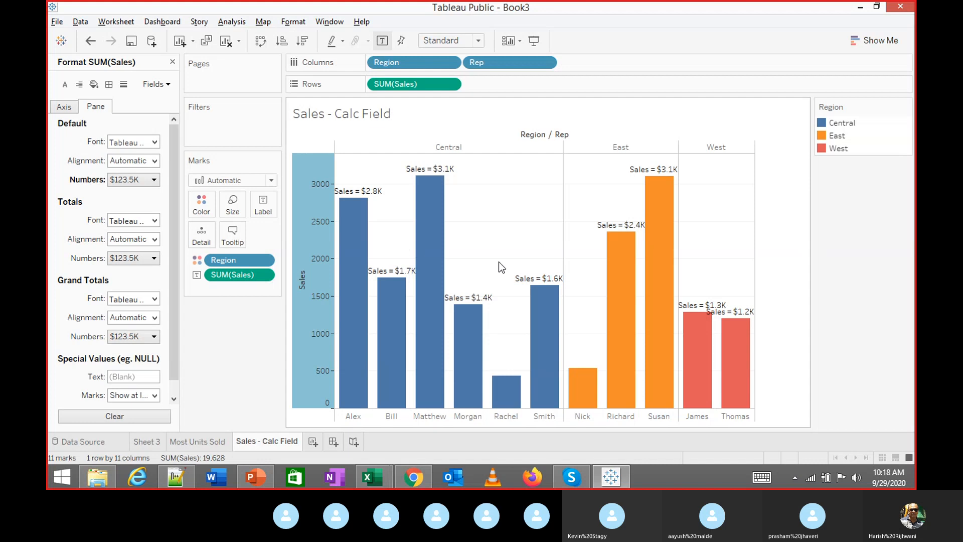
pyautogui.click(566, 480)
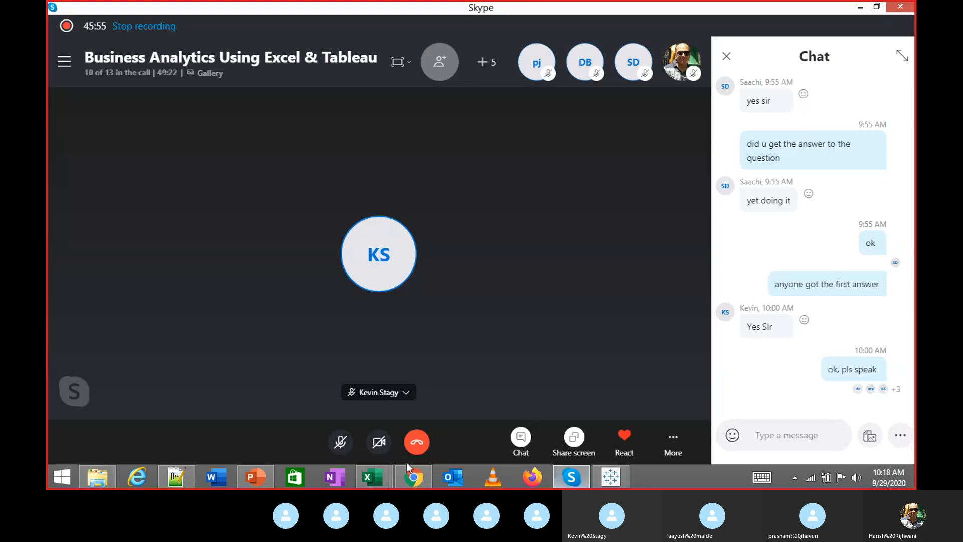
pyautogui.click(342, 442)
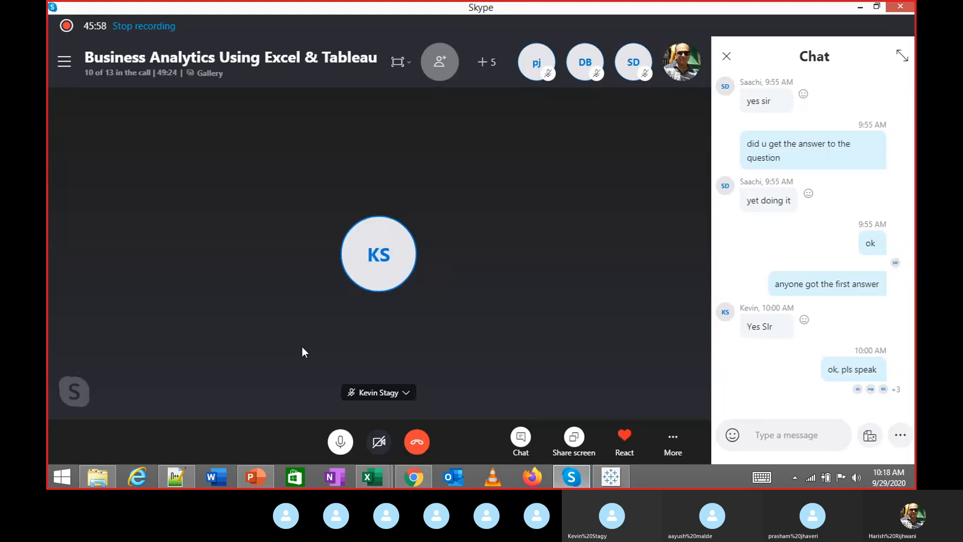
pyautogui.hotkey('alt', 'Tab')
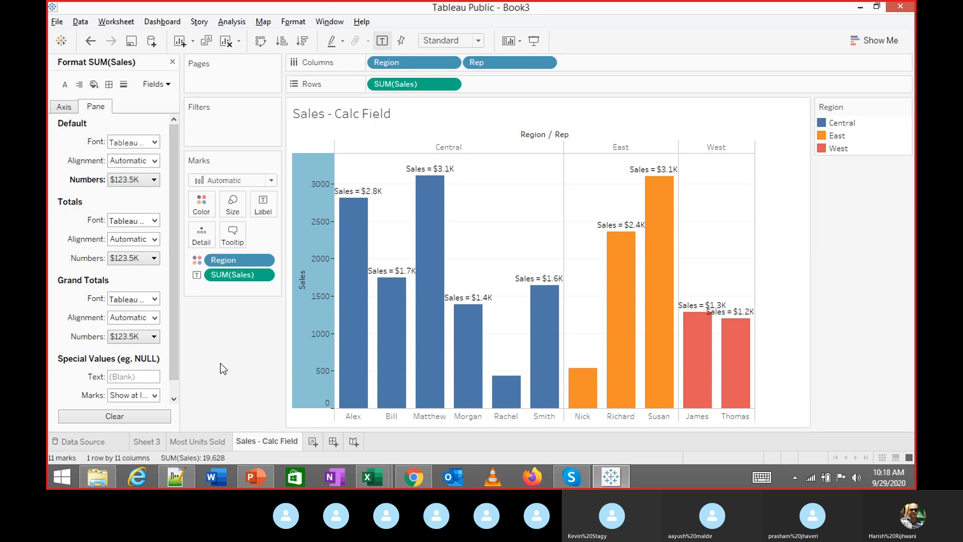
# On the Axis tab, set the Default font to light orange and the Title font to dark grey
pyautogui.moveTo(464, 351)
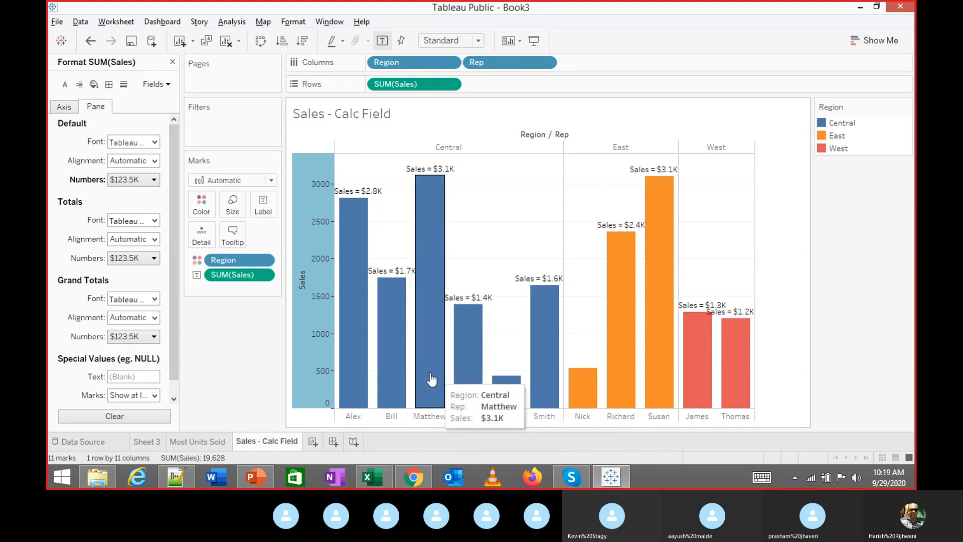
pyautogui.click(64, 106)
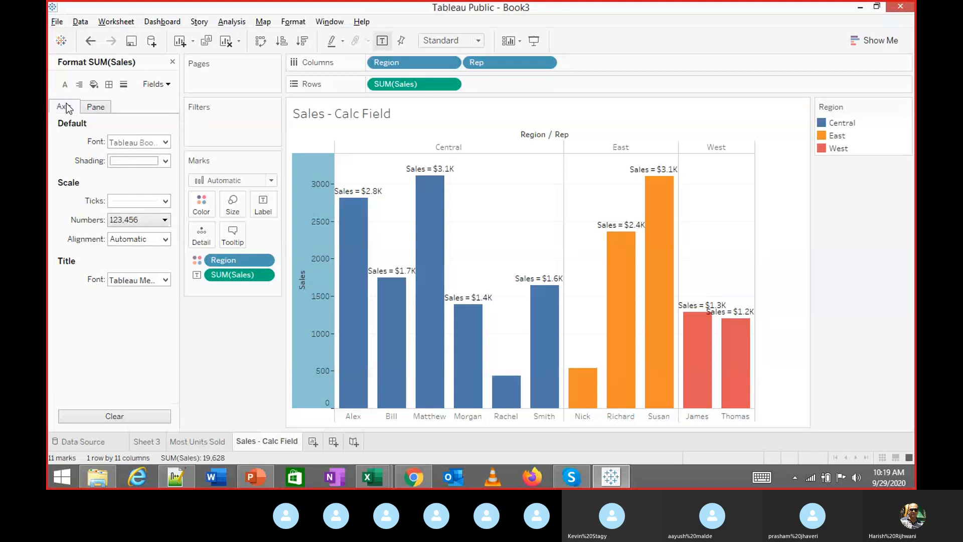
pyautogui.click(149, 142)
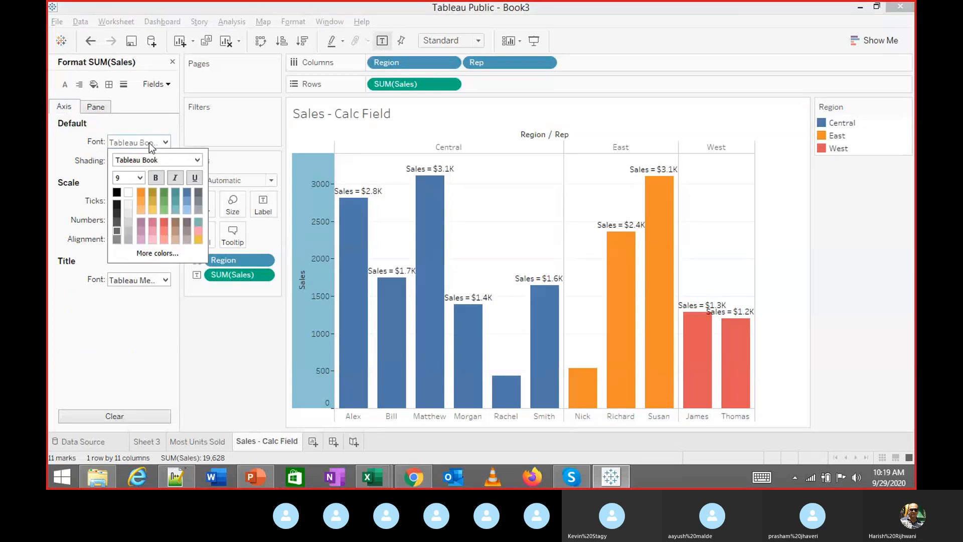
pyautogui.click(142, 201)
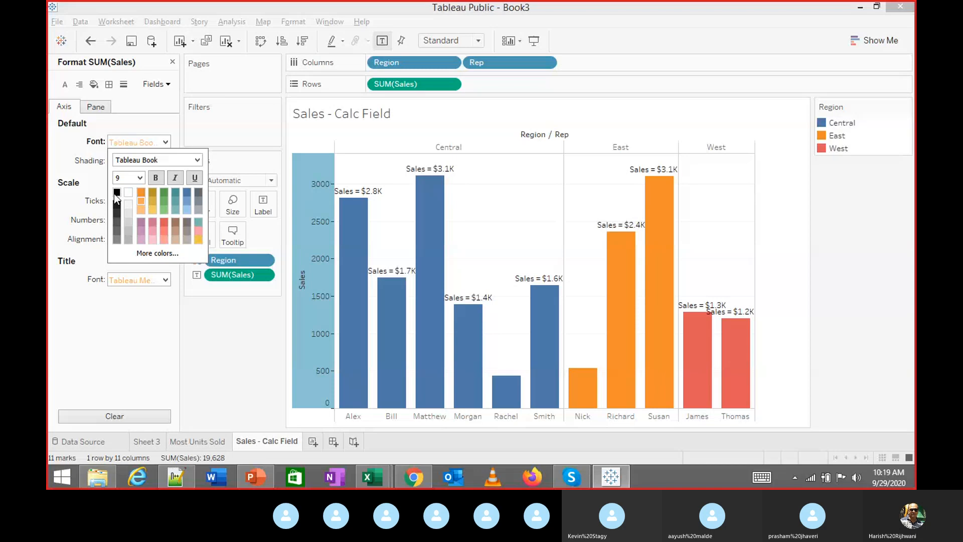
pyautogui.click(89, 193)
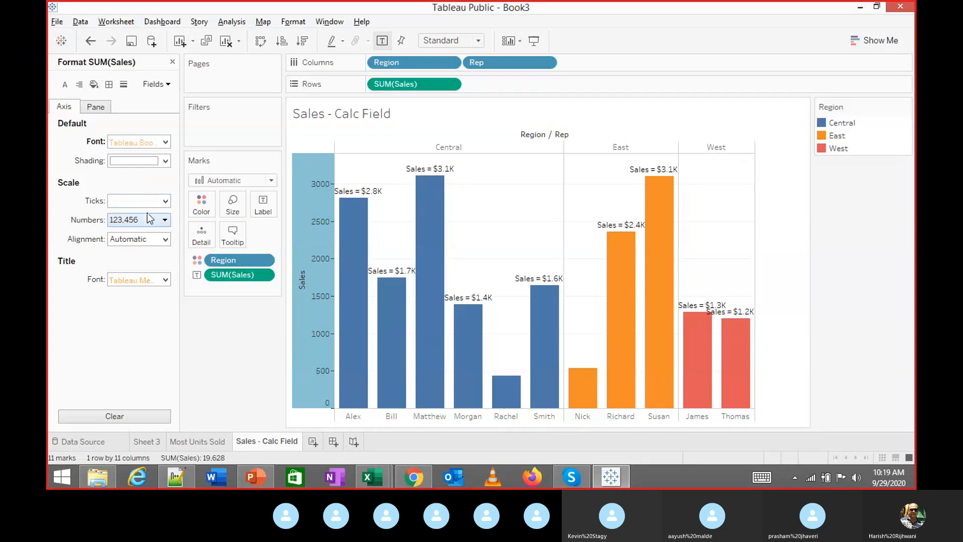
pyautogui.click(153, 290)
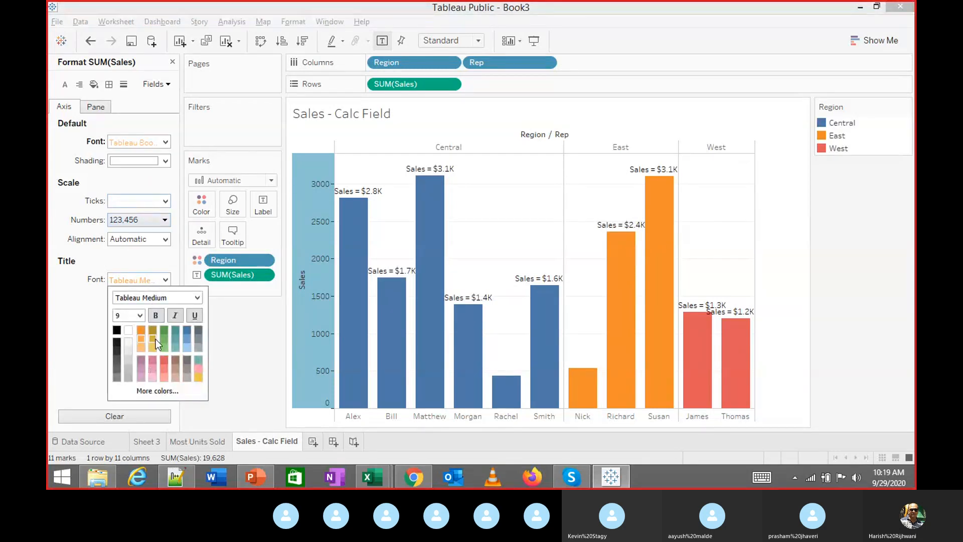
pyautogui.click(200, 329)
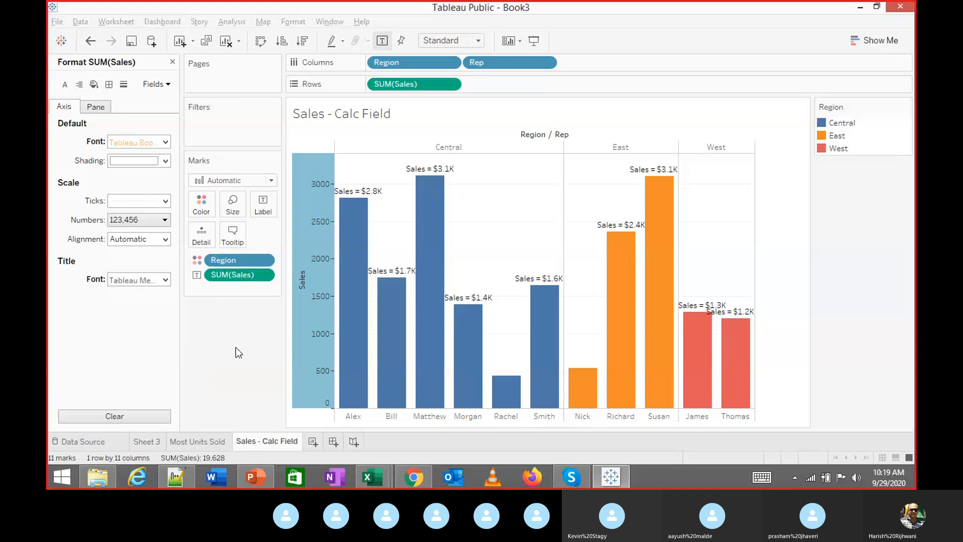
pyautogui.click(233, 345)
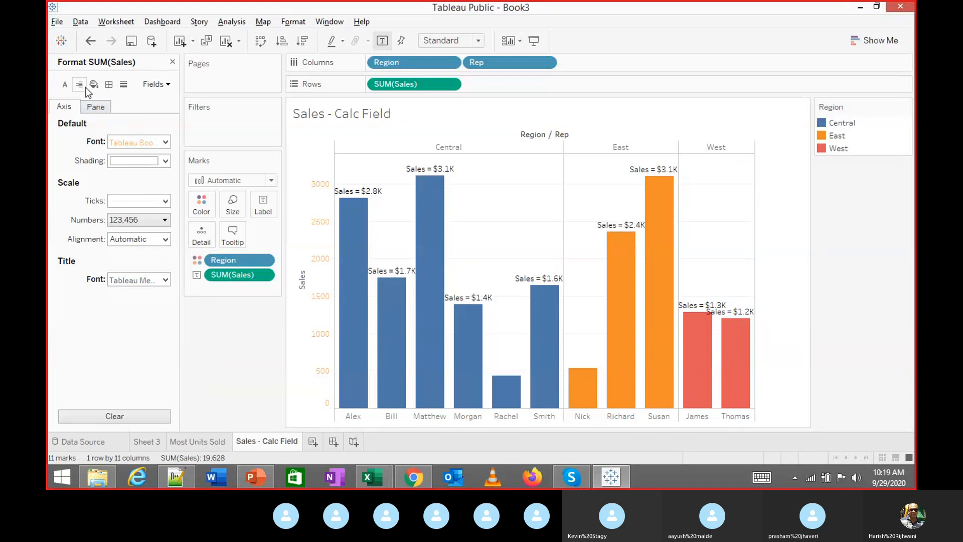
# In Format Borders, give cells a solid border and try a dotted row divider
pyautogui.click(108, 85)
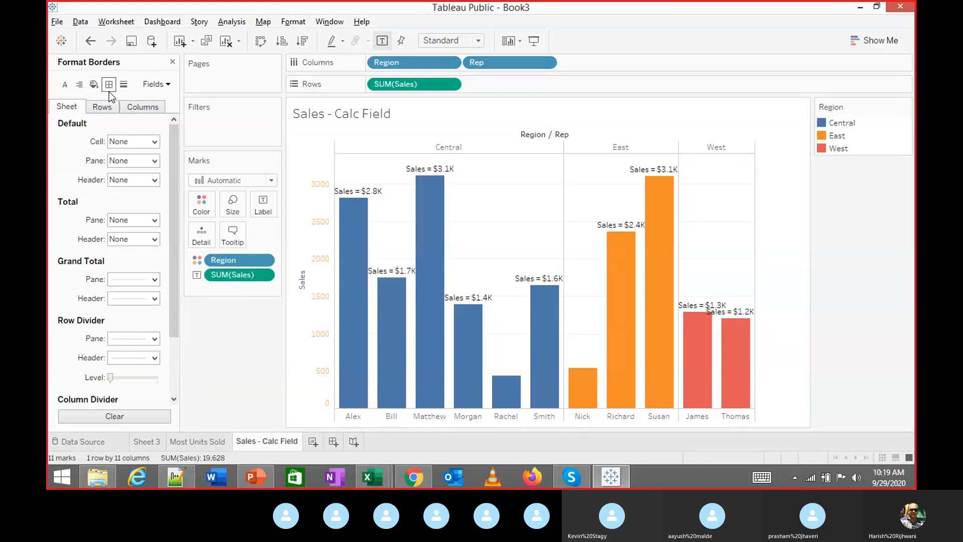
pyautogui.click(139, 140)
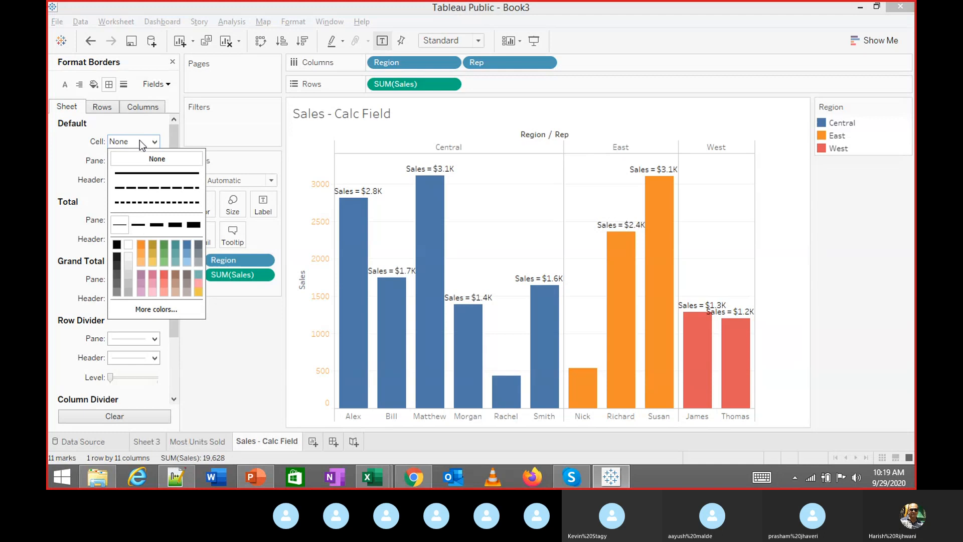
pyautogui.click(148, 175)
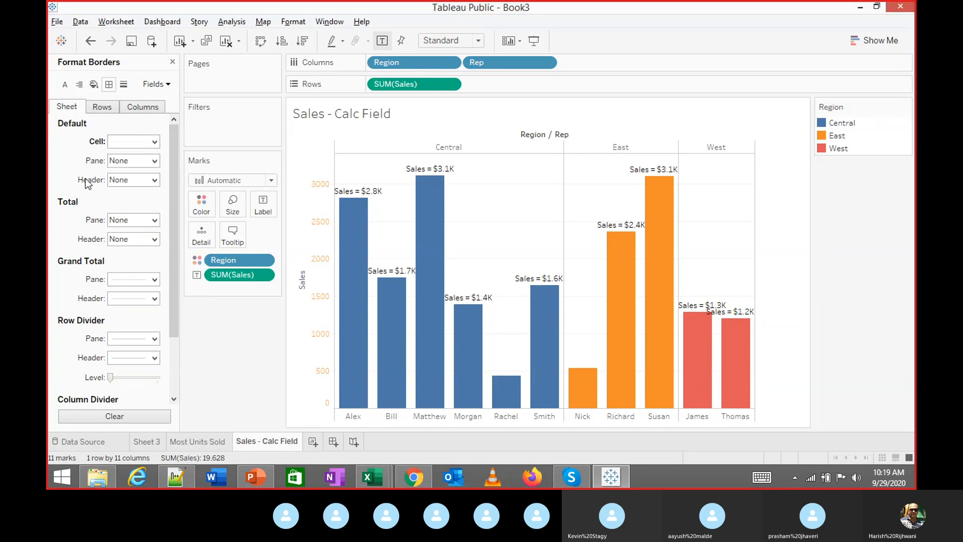
pyautogui.click(146, 220)
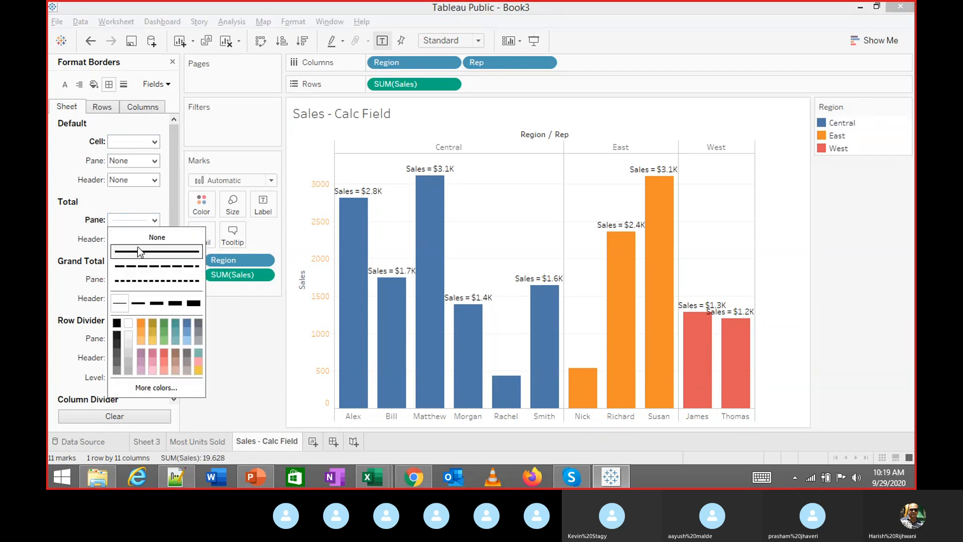
pyautogui.click(74, 243)
pyautogui.click(154, 340)
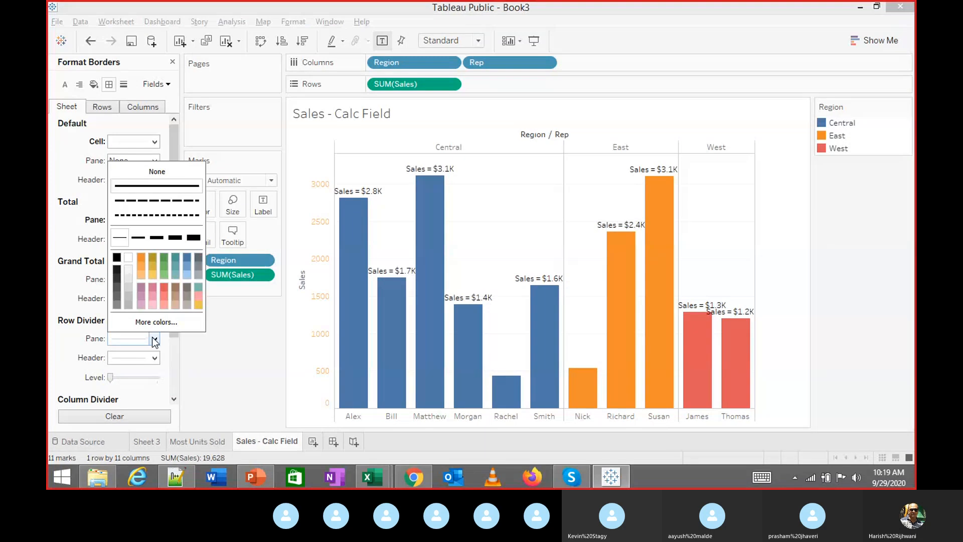
pyautogui.click(155, 216)
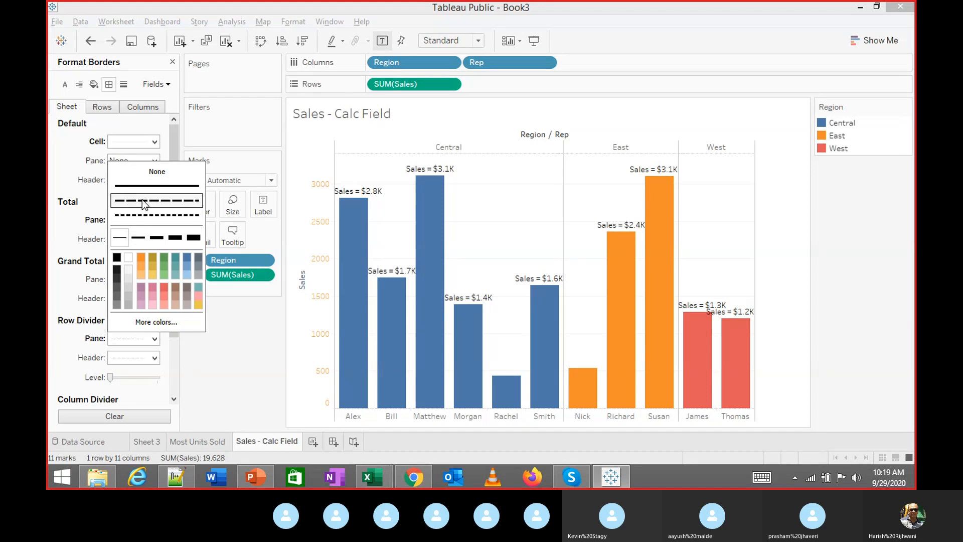
pyautogui.click(48, 228)
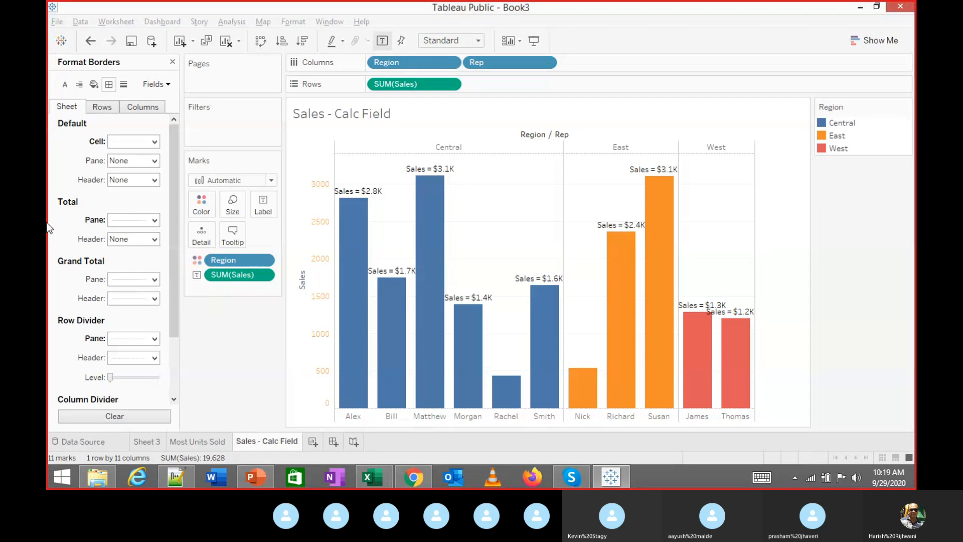
# Make the row divider header solid and the row divider pane a blue dashed line
pyautogui.click(139, 342)
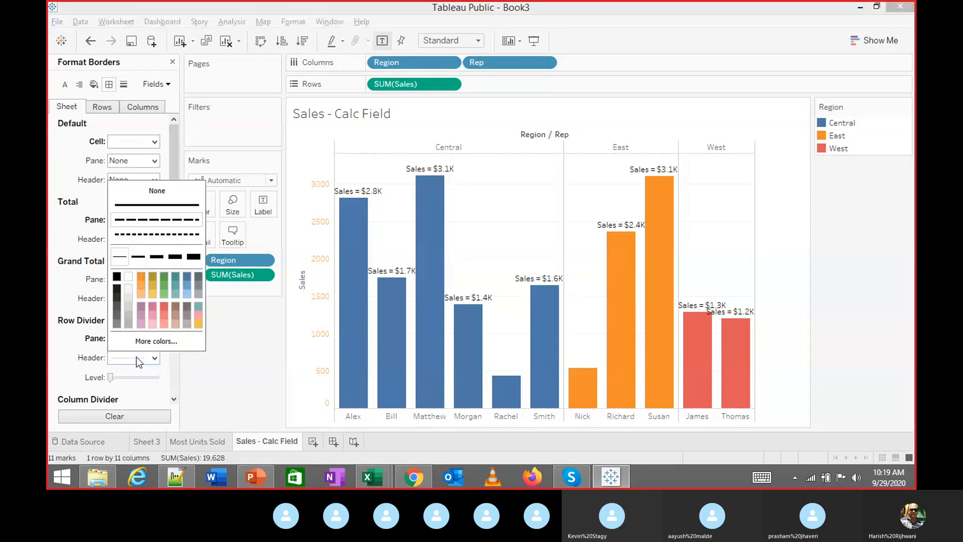
pyautogui.click(155, 206)
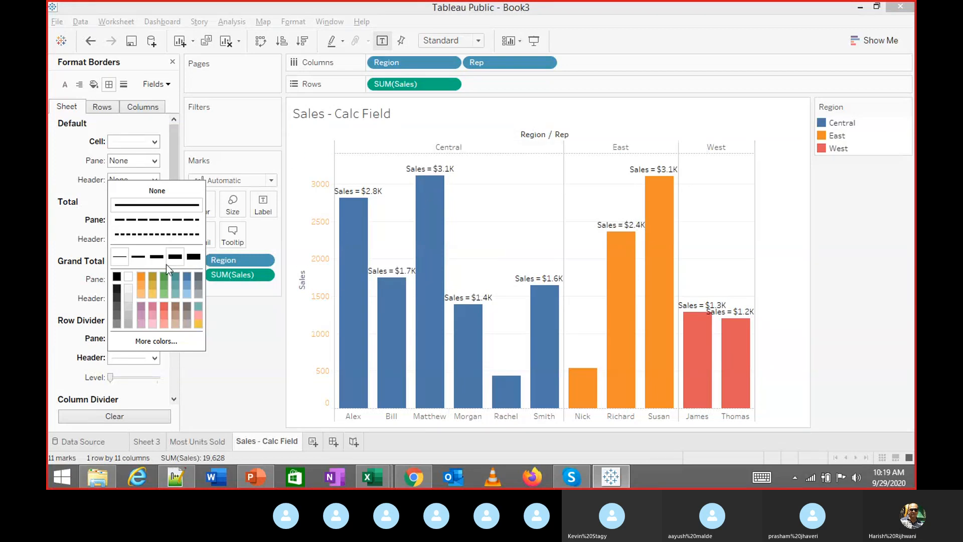
pyautogui.click(100, 274)
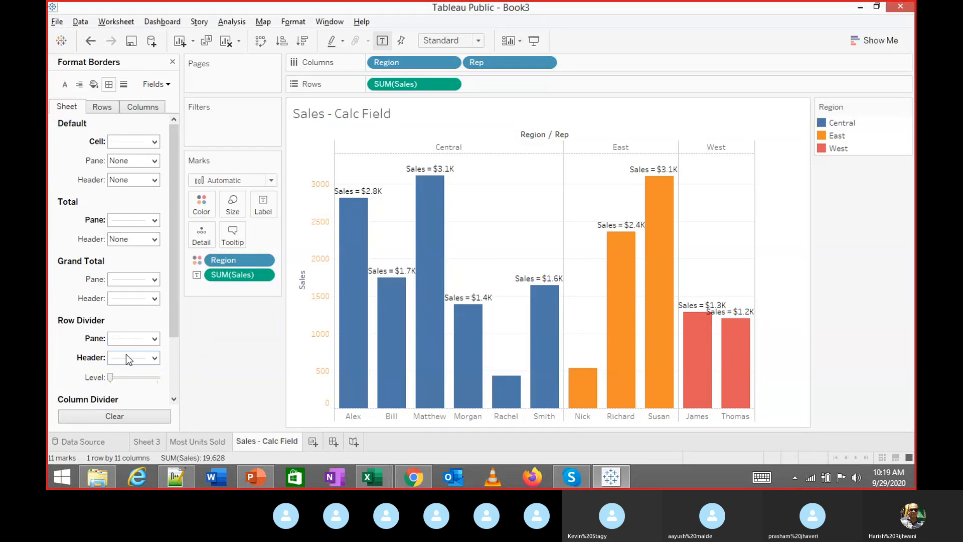
pyautogui.click(125, 341)
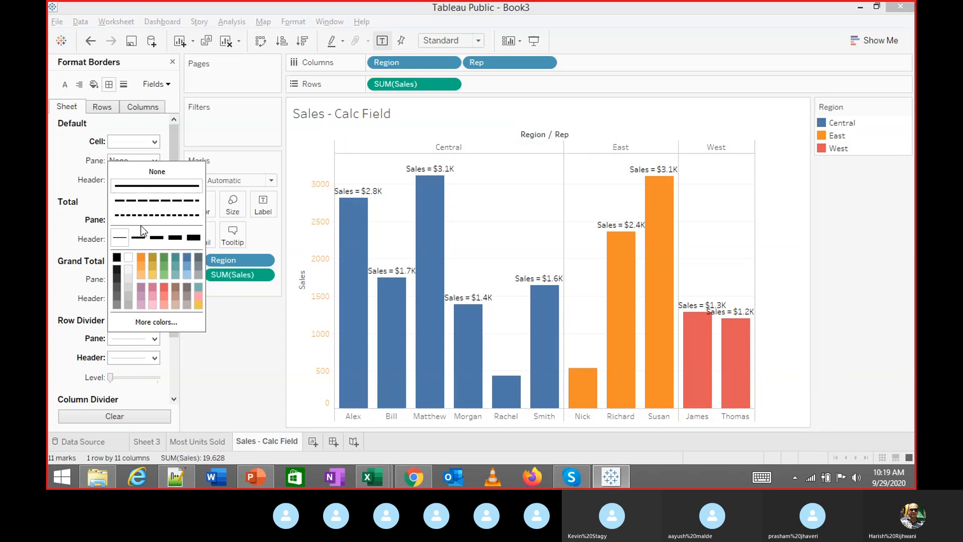
pyautogui.click(155, 238)
pyautogui.click(156, 214)
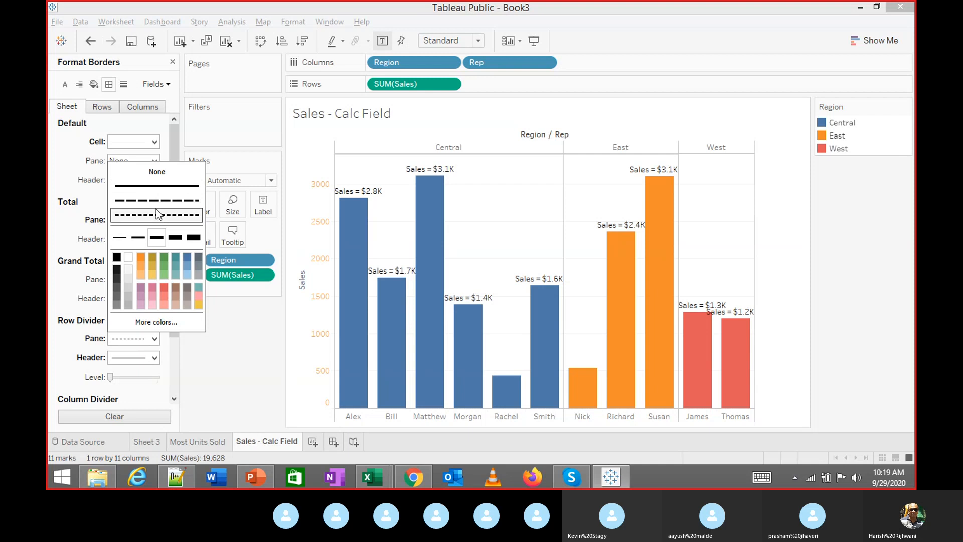
pyautogui.click(159, 199)
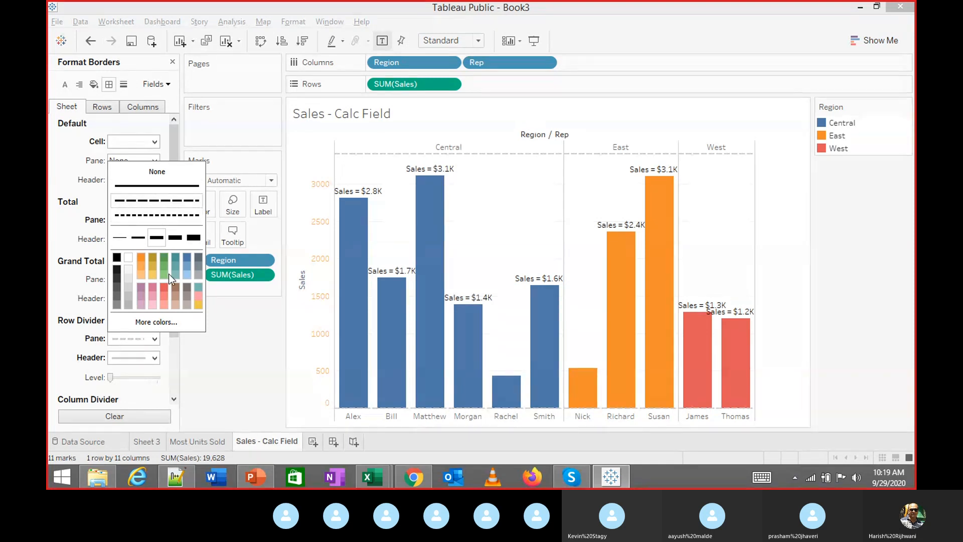
pyautogui.click(190, 256)
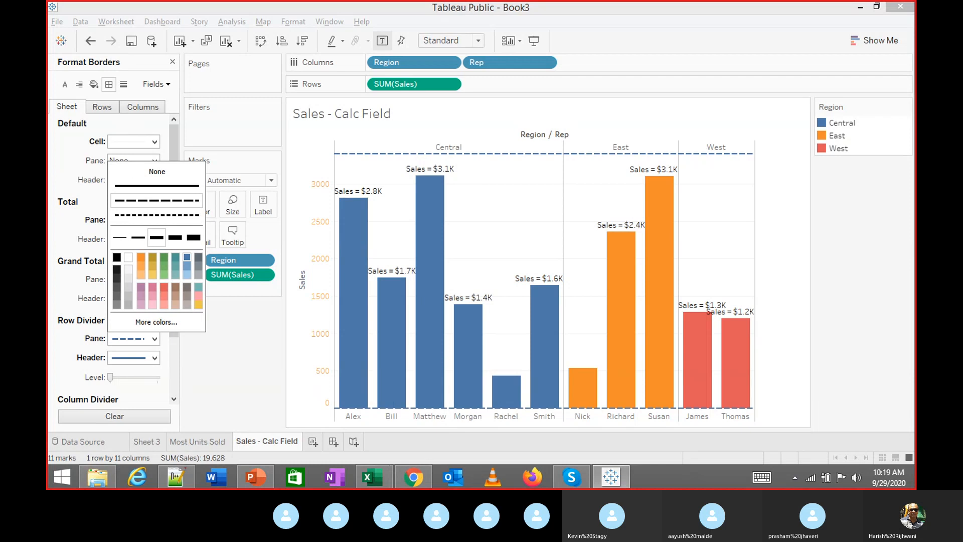
pyautogui.click(208, 384)
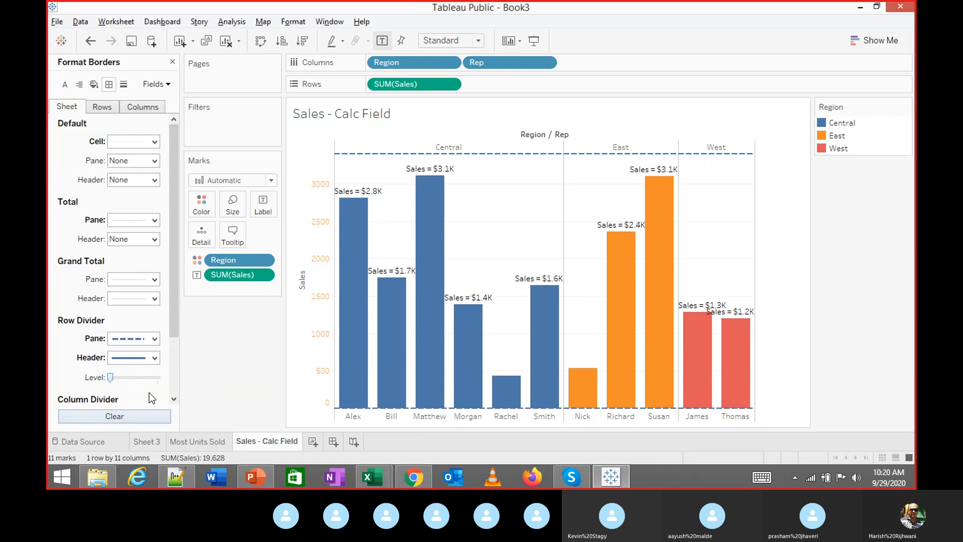
# Make the Column Divider pane line dashed, thicker and blue
pyautogui.moveTo(177, 319); pyautogui.dragTo(172, 381)
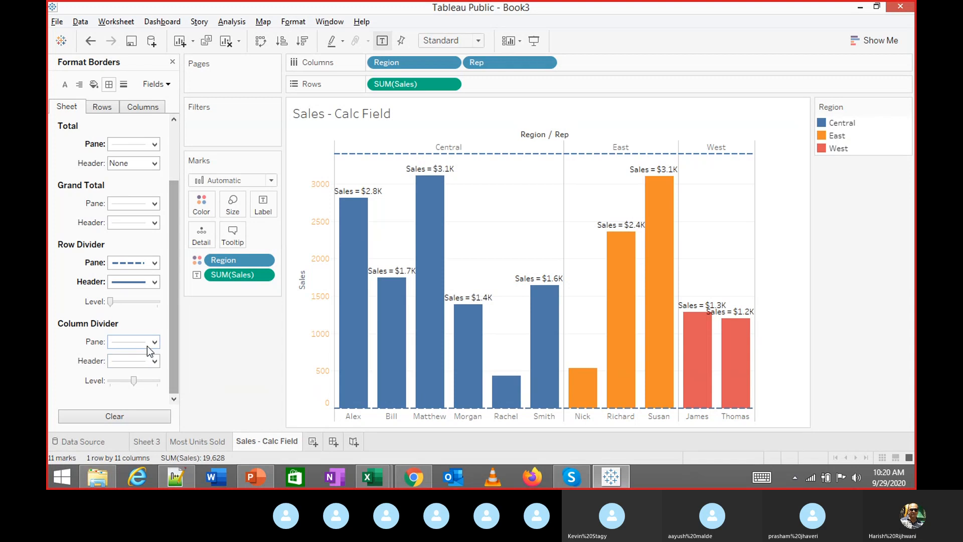
pyautogui.click(146, 343)
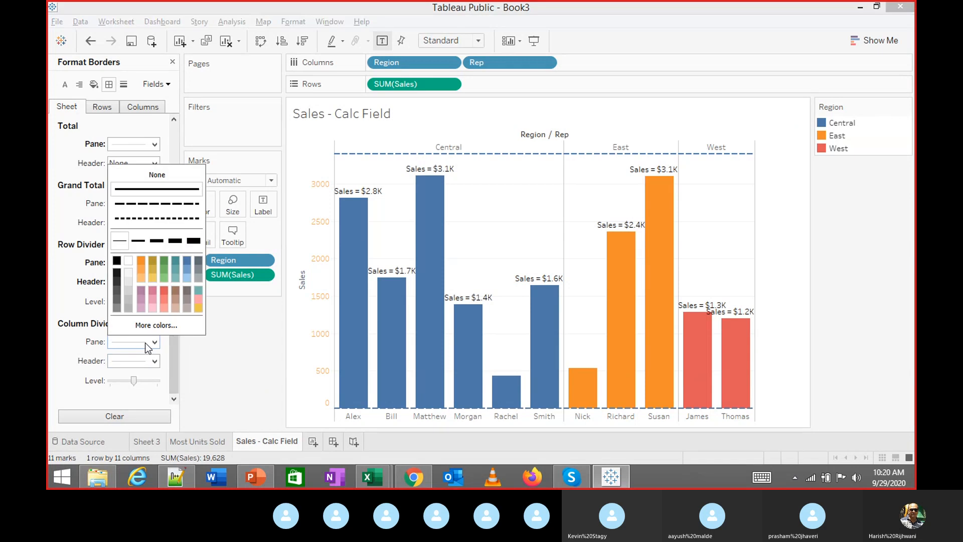
pyautogui.click(146, 206)
pyautogui.click(153, 243)
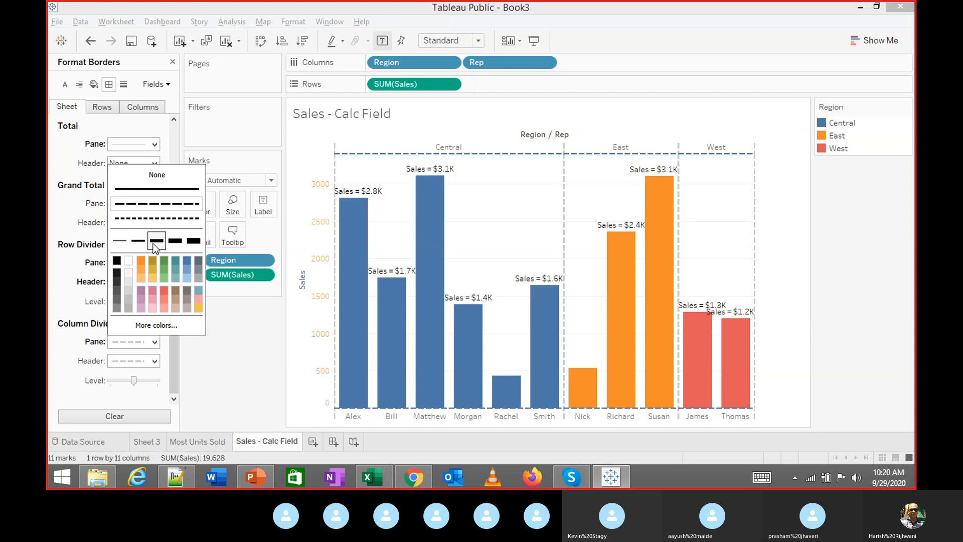
pyautogui.click(188, 263)
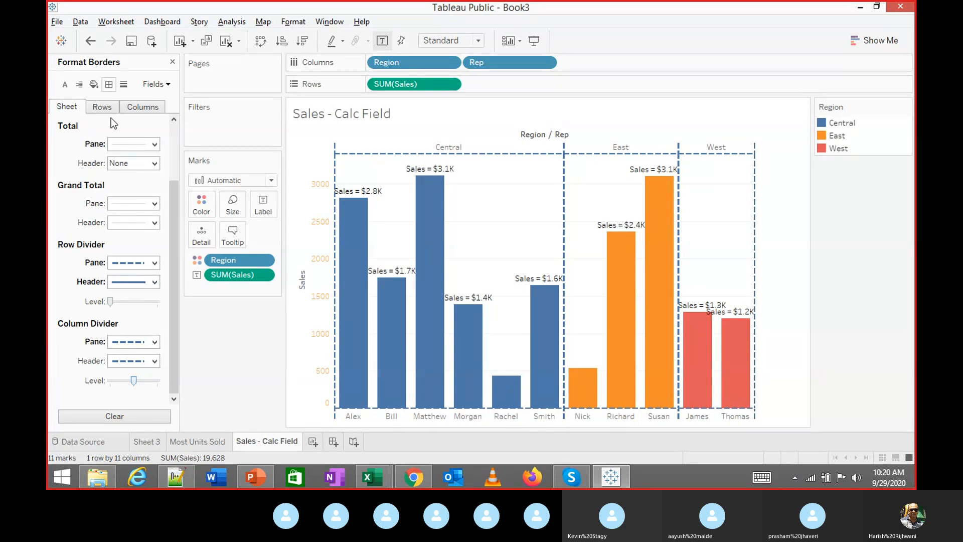
# Compare the Rows and Columns border settings, give grand total borders a line weight, and open Format Lines
pyautogui.click(103, 108)
pyautogui.click(144, 108)
pyautogui.click(101, 108)
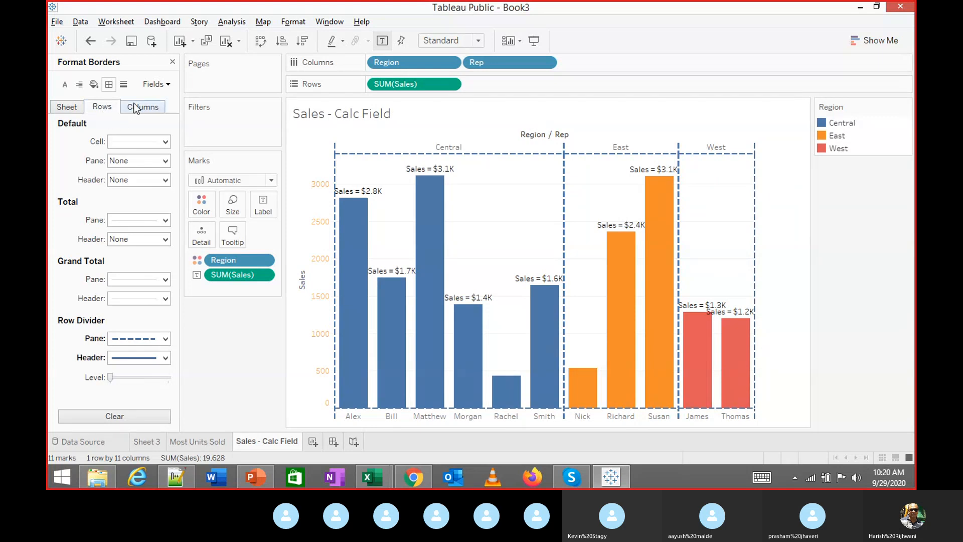
pyautogui.click(136, 109)
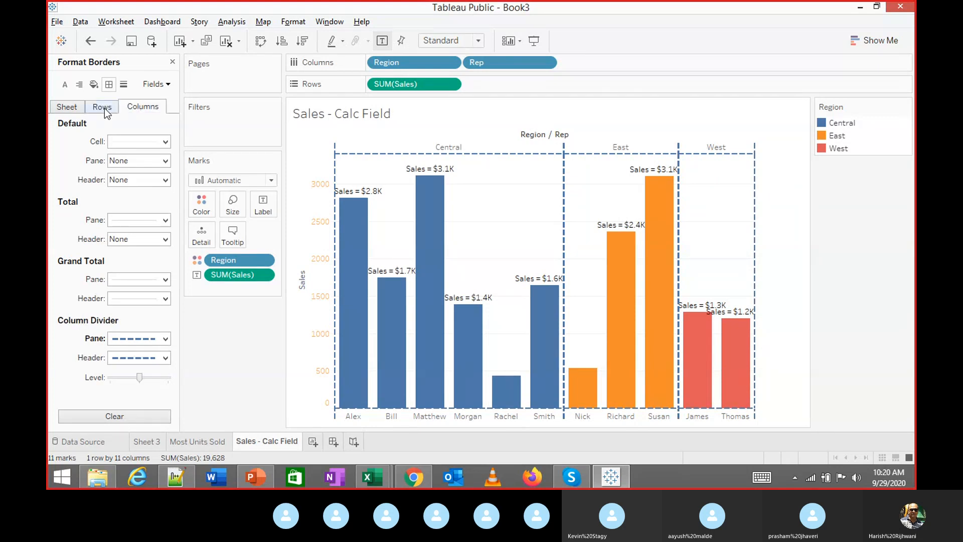
pyautogui.click(105, 108)
pyautogui.click(146, 280)
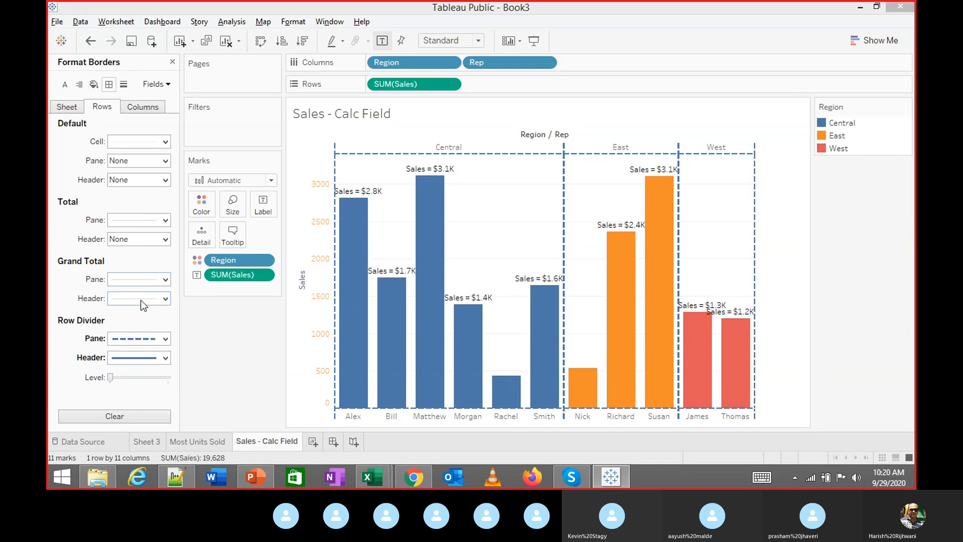
pyautogui.click(147, 197)
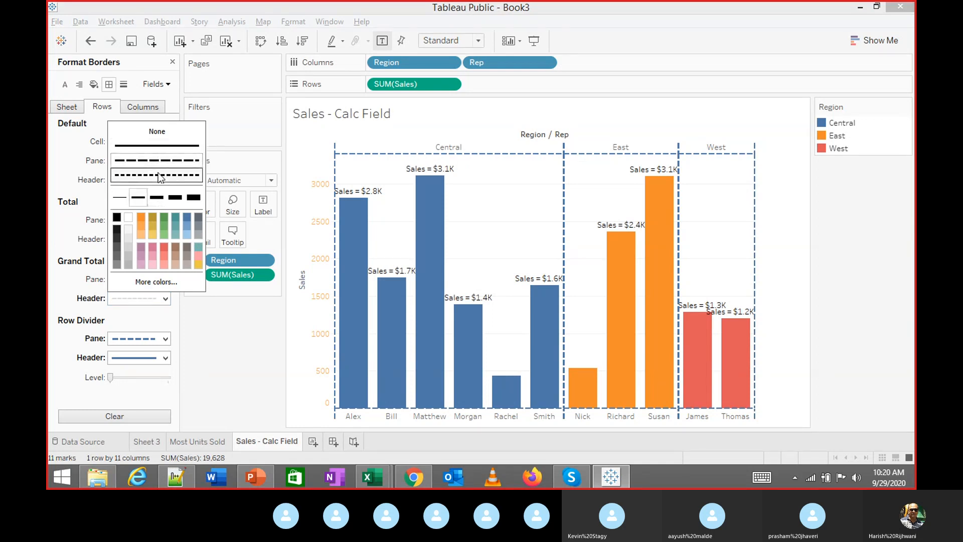
pyautogui.click(200, 346)
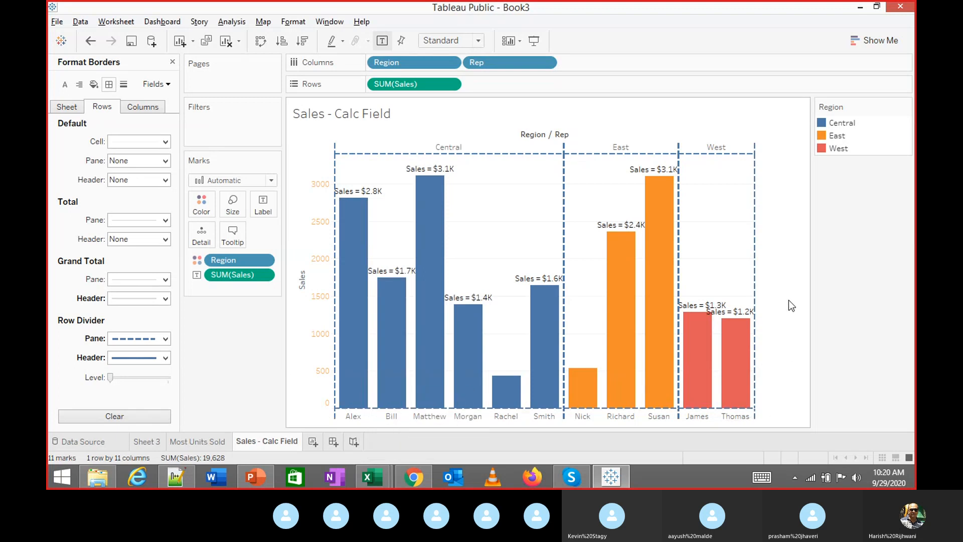
pyautogui.click(149, 107)
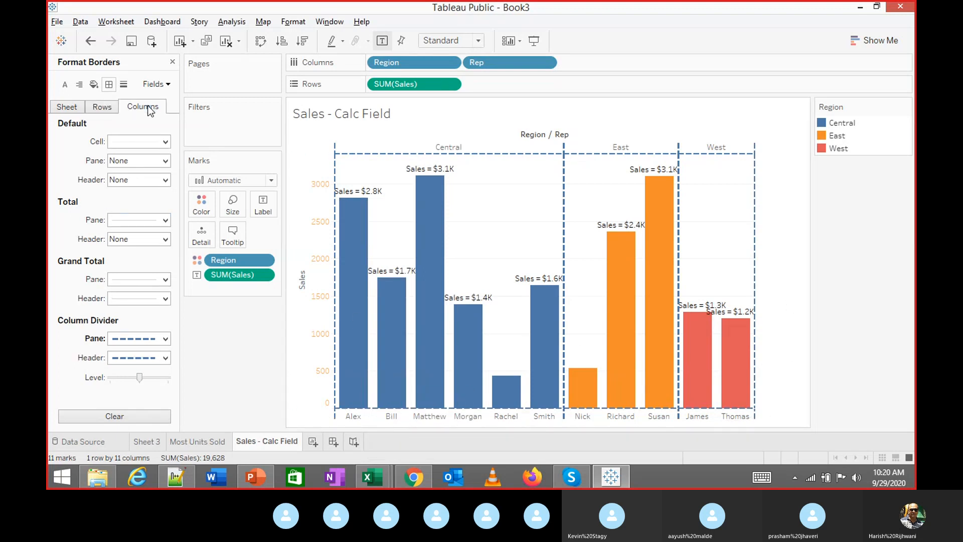
pyautogui.click(124, 84)
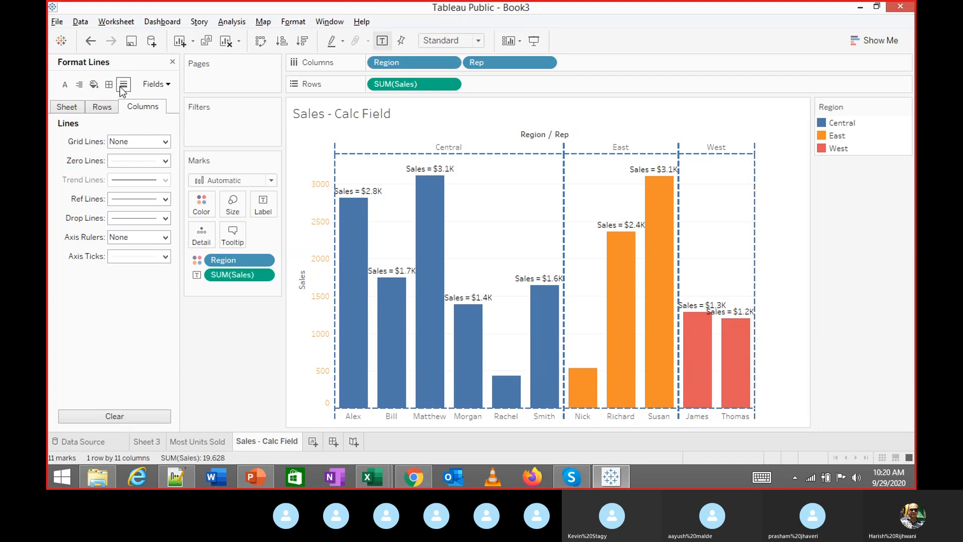
# Give the grid lines between reps a dashed style, light green colour and the thinnest weight
pyautogui.click(145, 142)
pyautogui.click(176, 173)
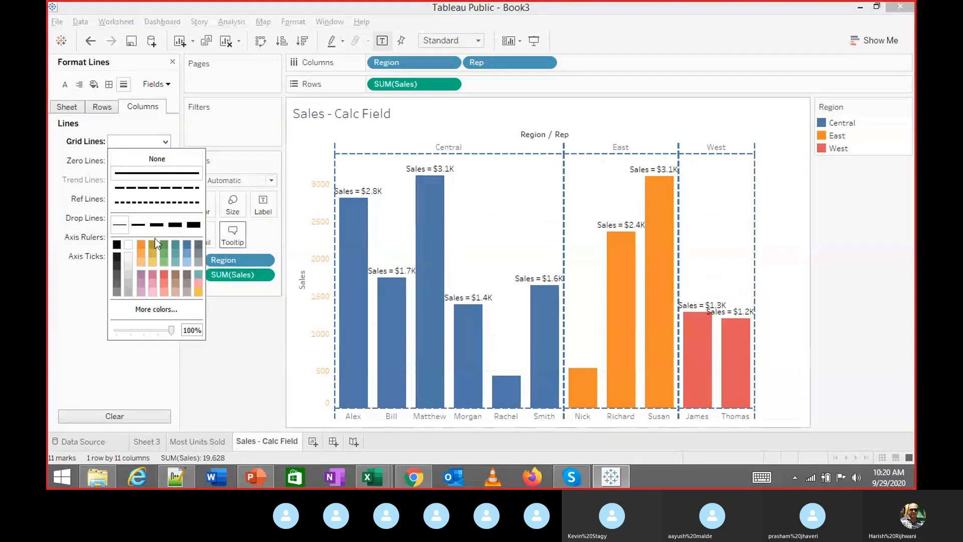
pyautogui.click(84, 196)
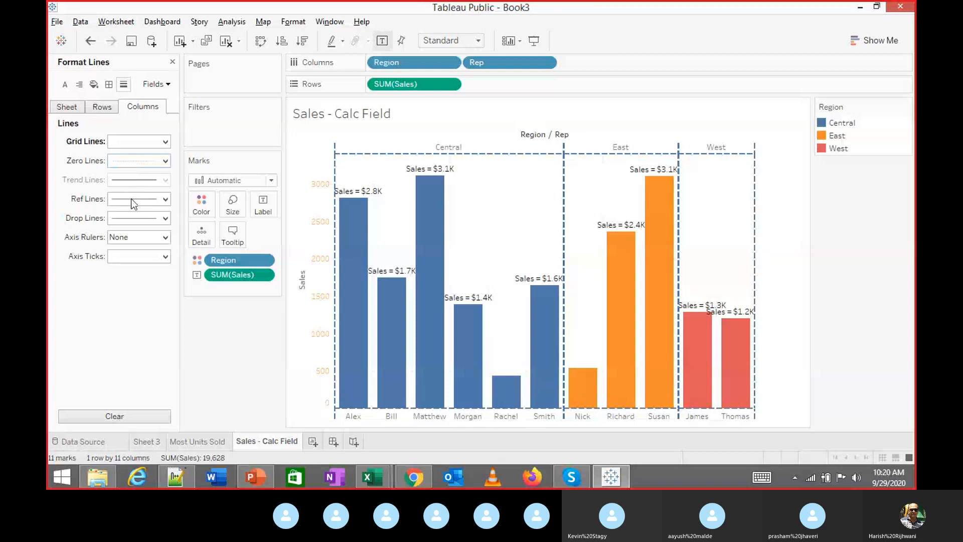
pyautogui.click(140, 146)
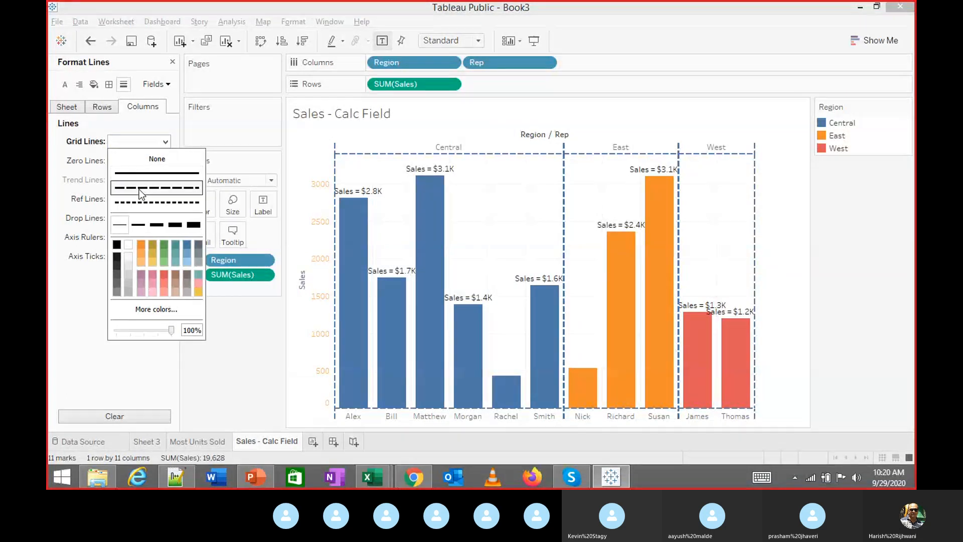
pyautogui.click(155, 227)
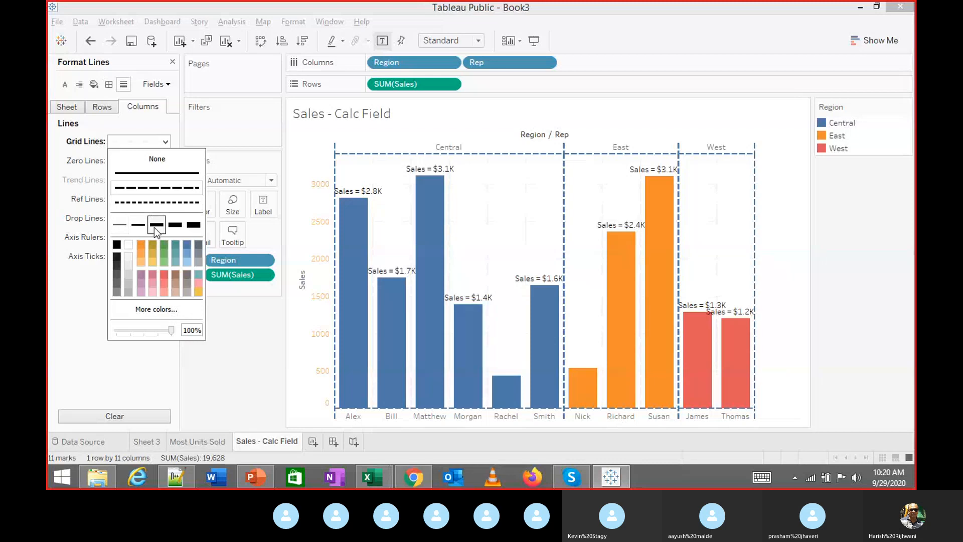
pyautogui.click(161, 251)
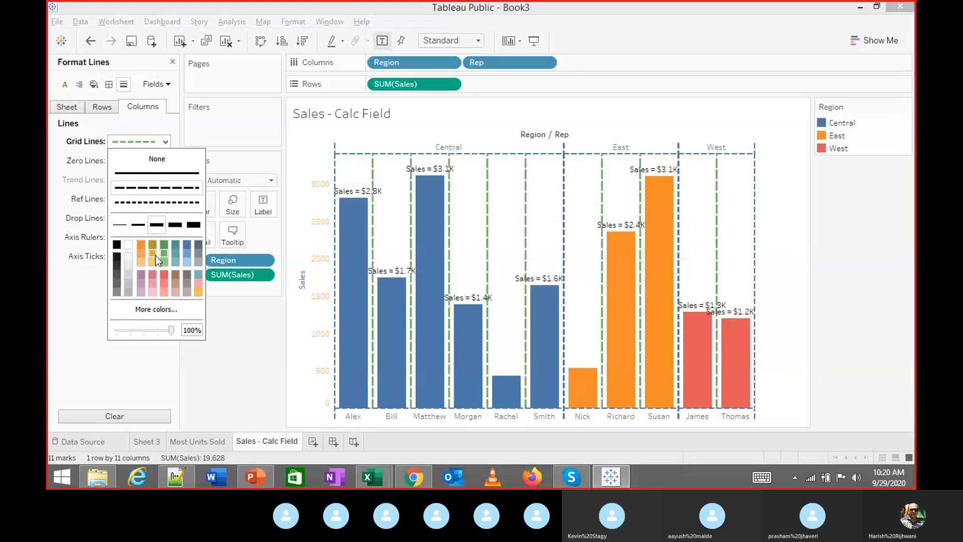
pyautogui.click(164, 264)
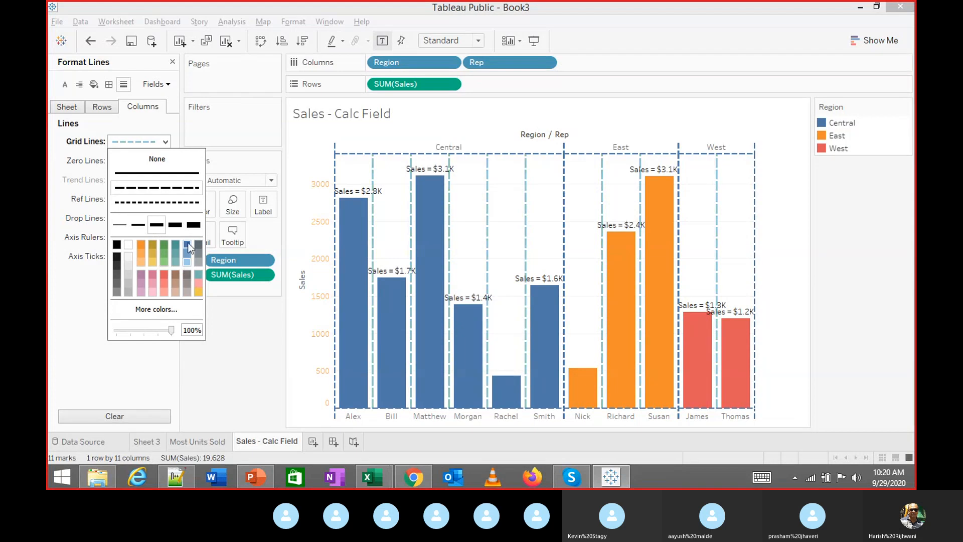
pyautogui.click(139, 225)
pyautogui.click(117, 227)
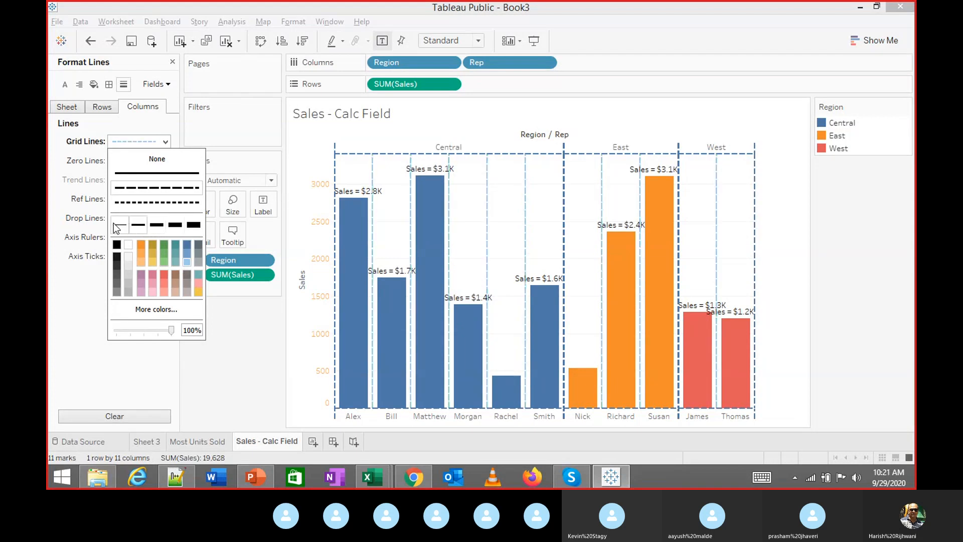
pyautogui.click(246, 355)
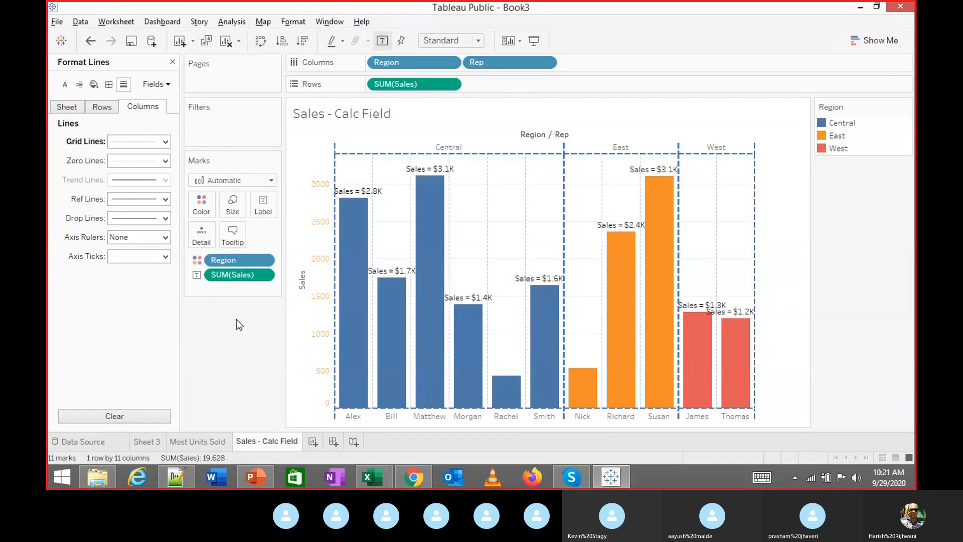
pyautogui.click(164, 237)
# Leave the axis rulers solid after trying dashed and dotted styles
pyautogui.click(147, 282)
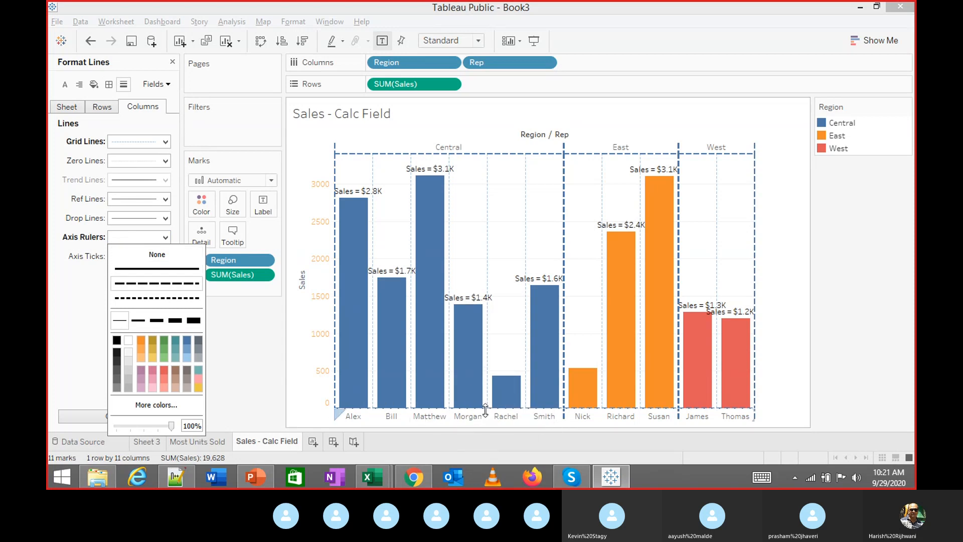
pyautogui.click(183, 297)
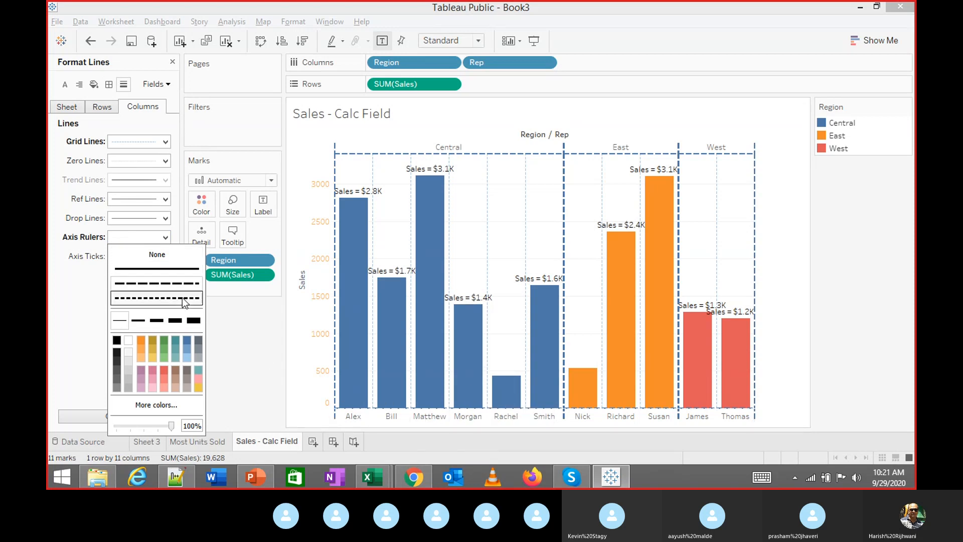
pyautogui.click(159, 269)
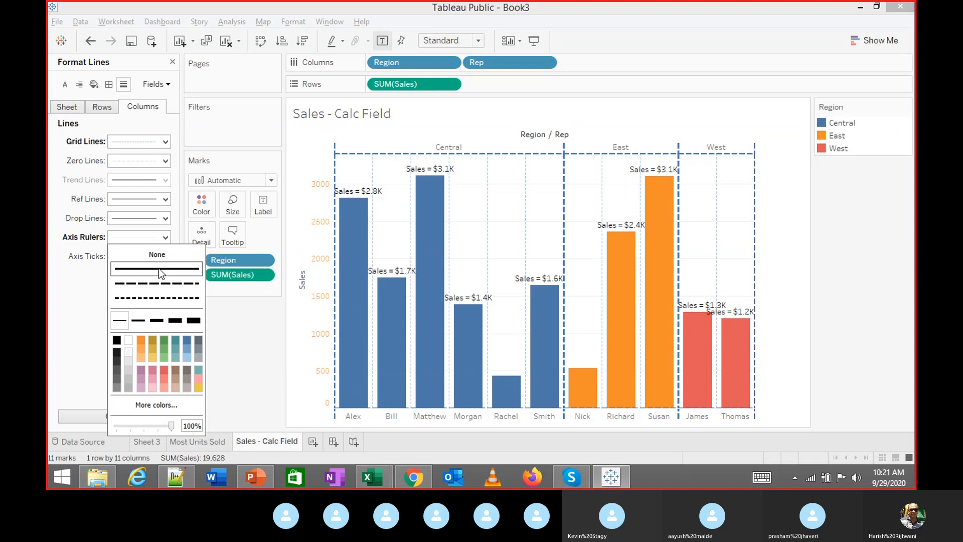
pyautogui.click(104, 277)
pyautogui.click(129, 239)
pyautogui.click(101, 272)
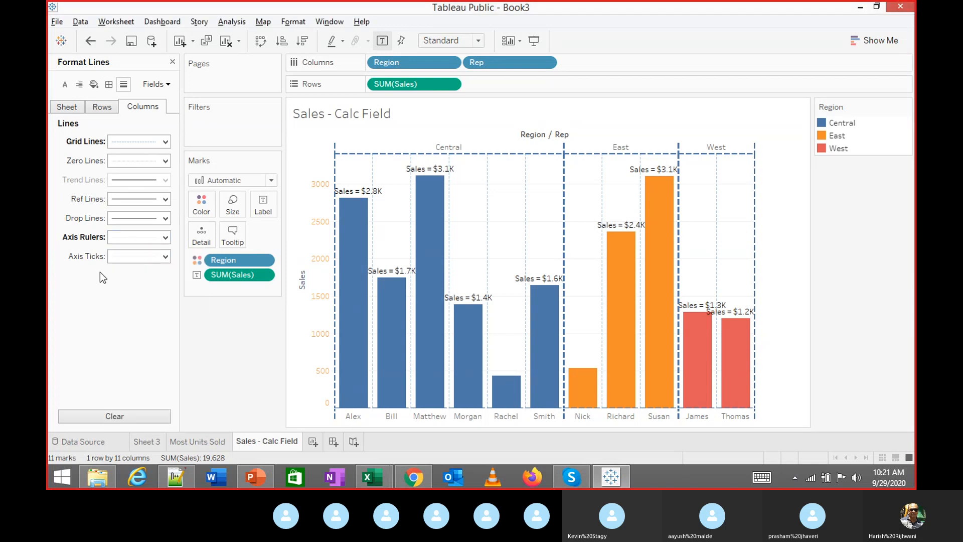
# Keep the column axis ticks as a solid black line
pyautogui.click(126, 256)
pyautogui.click(117, 310)
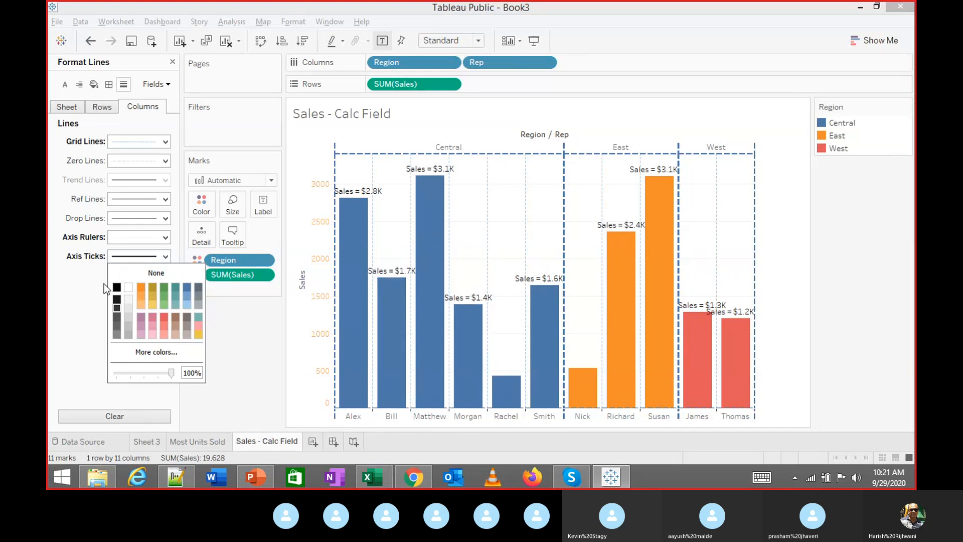
pyautogui.click(83, 308)
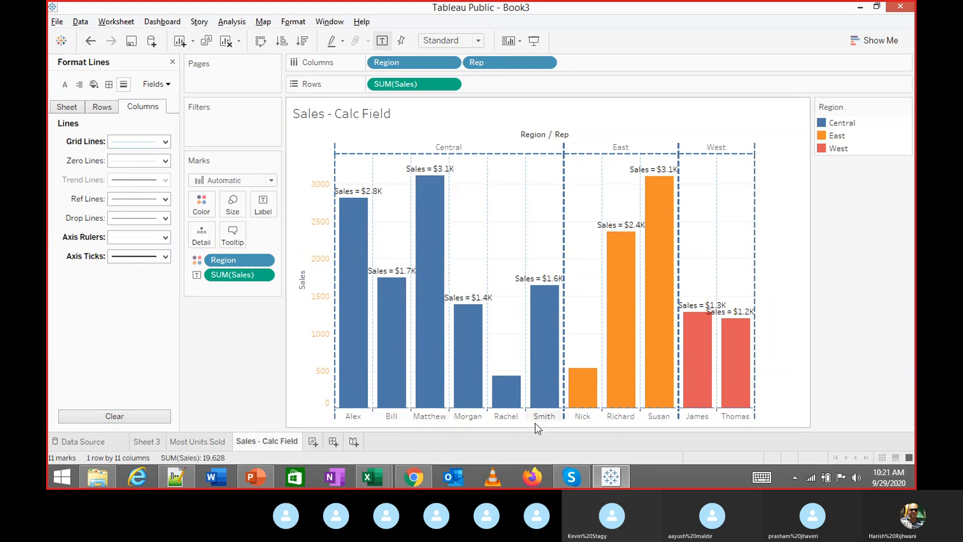
pyautogui.click(148, 254)
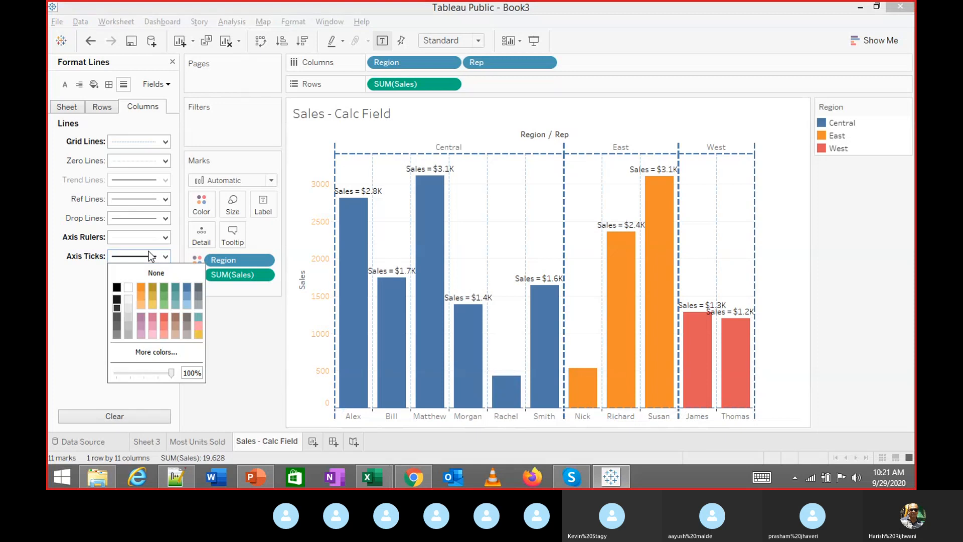
pyautogui.click(83, 354)
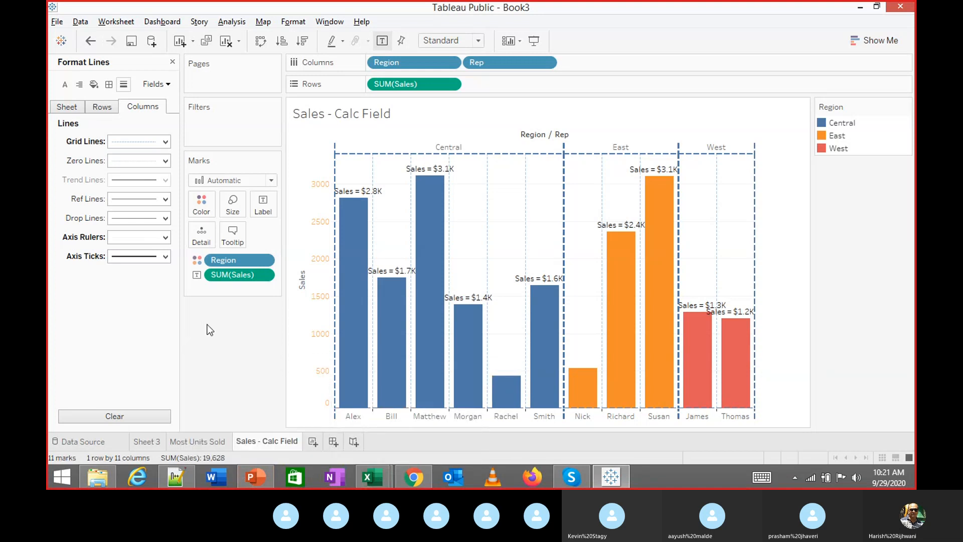
# Shade alternate column banding panes in light grey
pyautogui.click(98, 84)
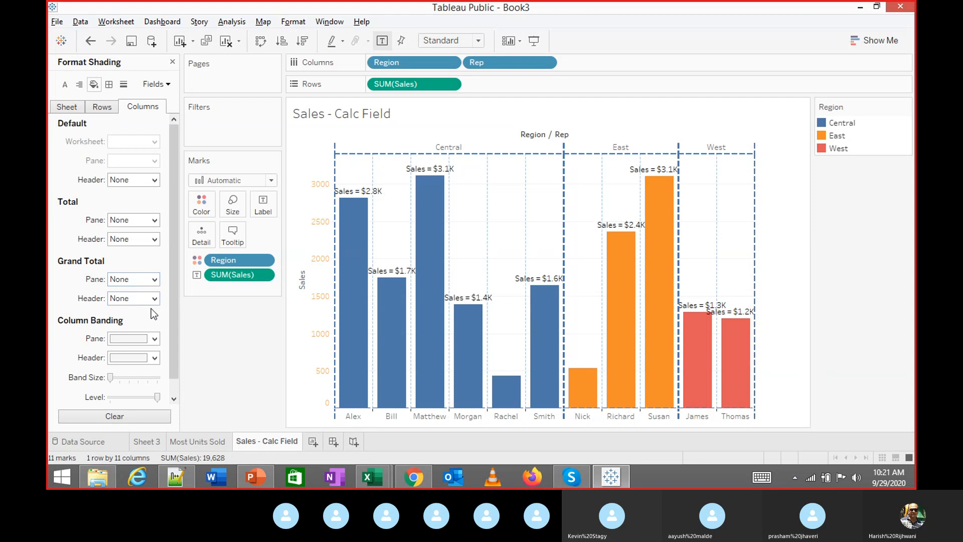
pyautogui.moveTo(175, 260); pyautogui.dragTo(174, 279)
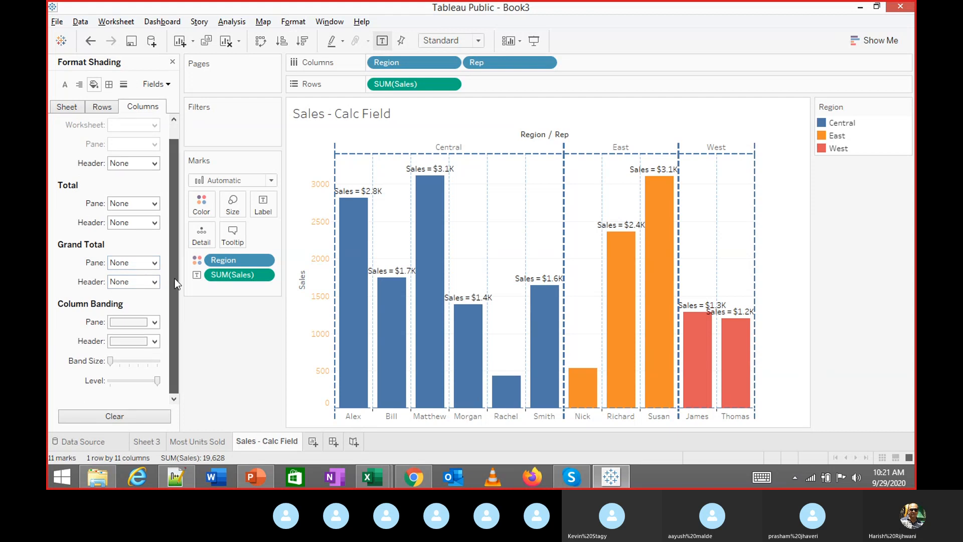
pyautogui.click(153, 321)
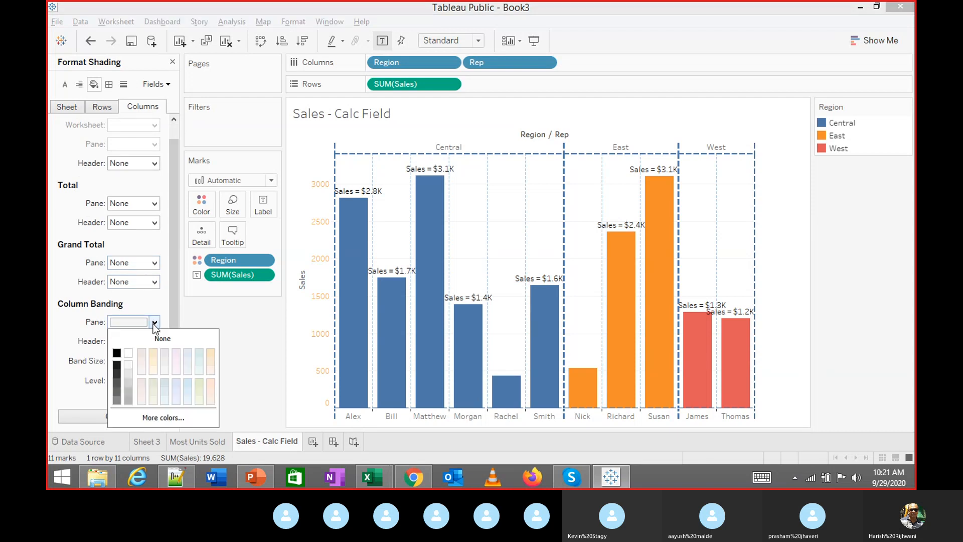
pyautogui.click(128, 373)
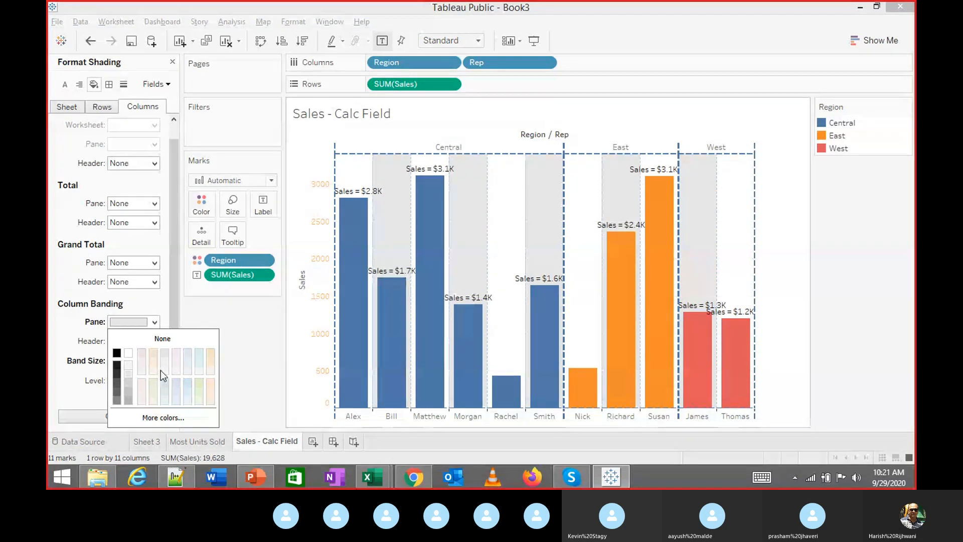
pyautogui.click(152, 343)
# Tint the banded headers pale beige and enlarge the column band size
pyautogui.click(145, 343)
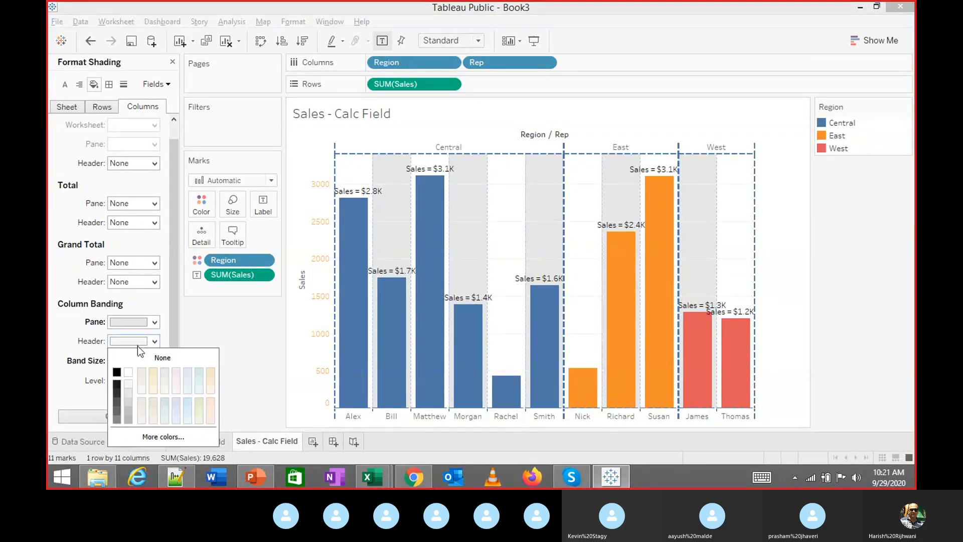
pyautogui.click(141, 389)
pyautogui.click(165, 374)
pyautogui.click(152, 372)
pyautogui.click(86, 359)
pyautogui.moveTo(120, 360); pyautogui.dragTo(130, 361)
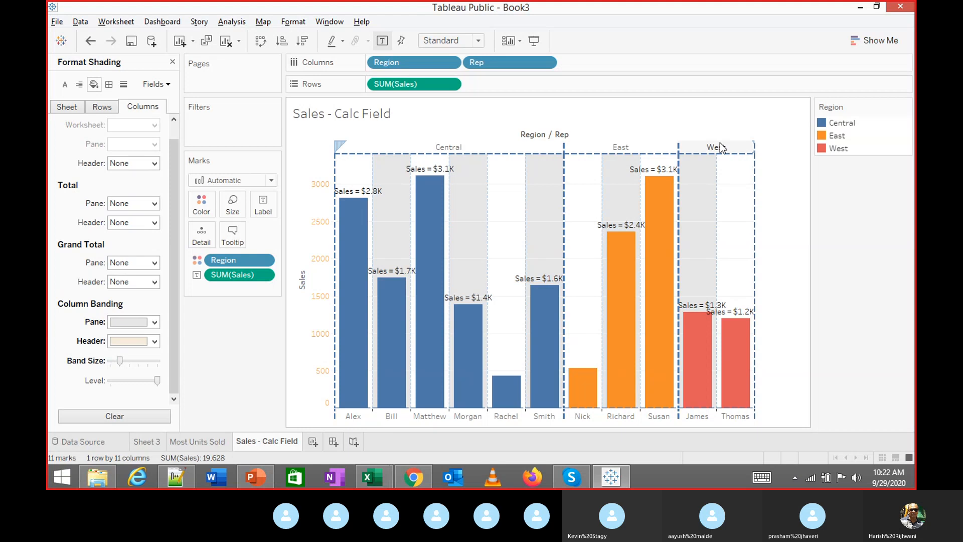
pyautogui.click(69, 108)
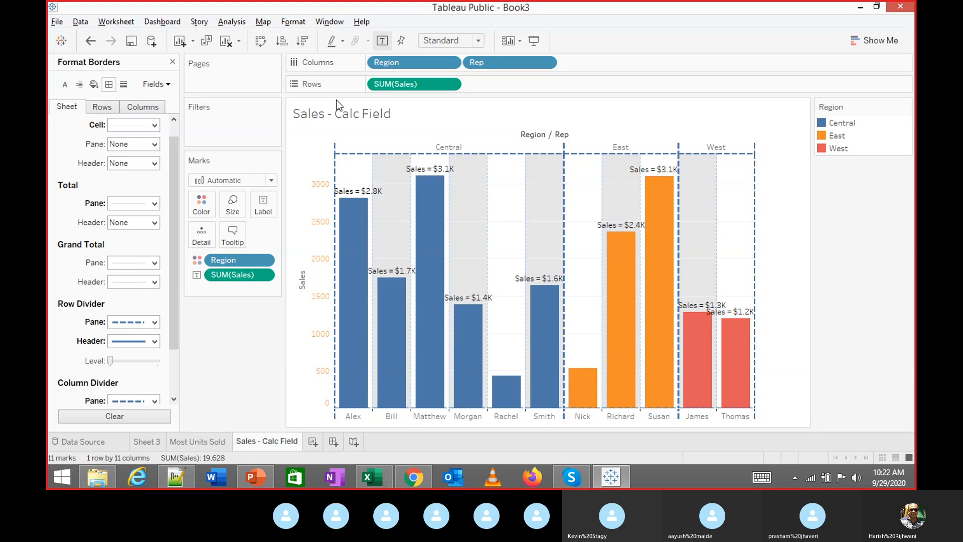
pyautogui.rightClick(420, 171)
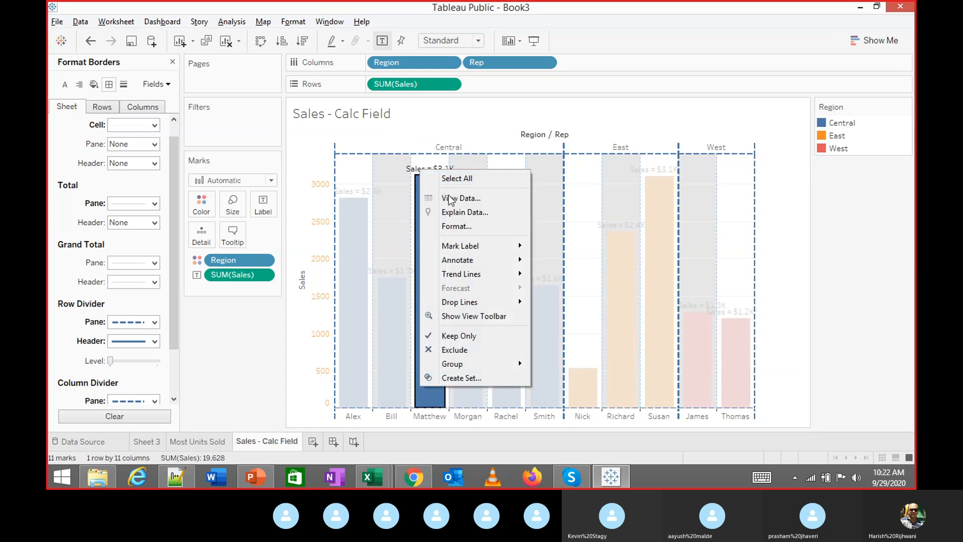
pyautogui.click(455, 226)
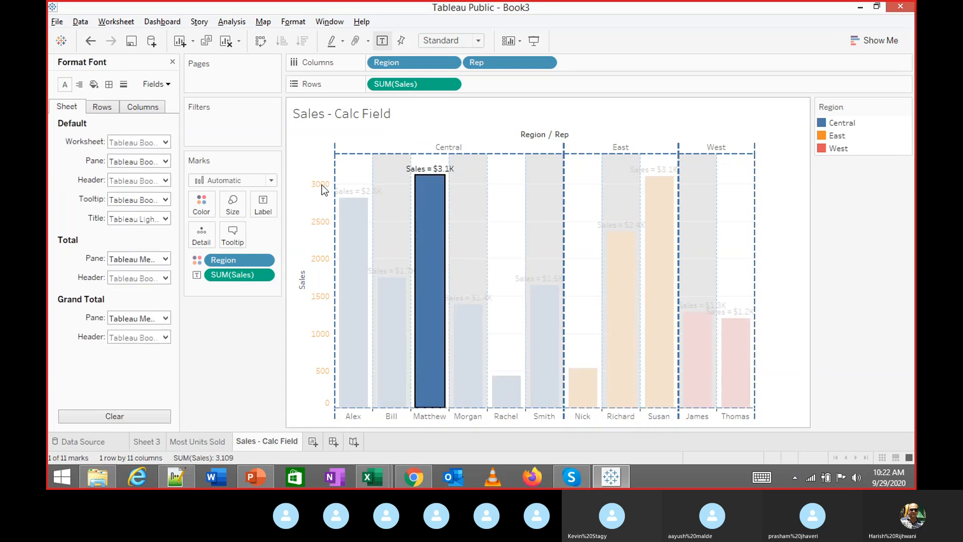
pyautogui.click(109, 84)
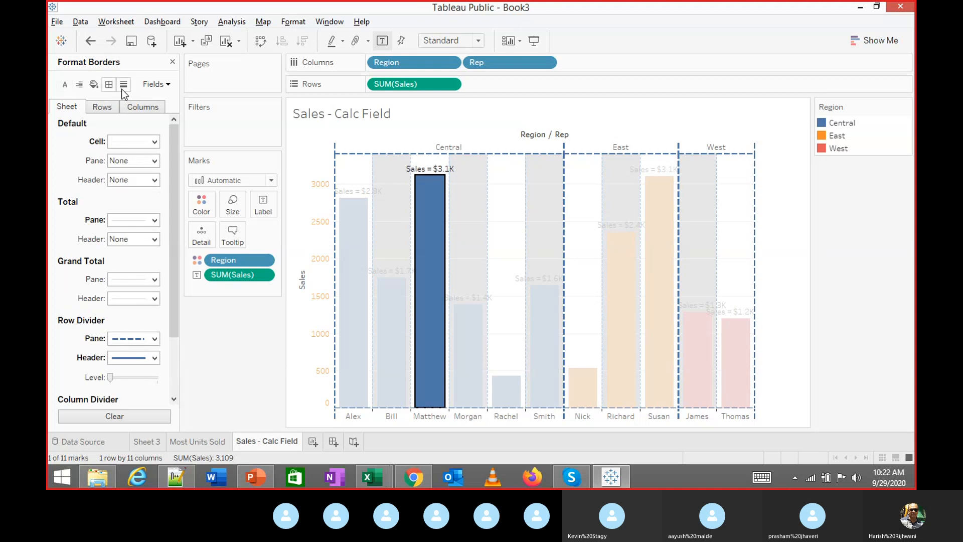
pyautogui.click(80, 84)
pyautogui.click(95, 86)
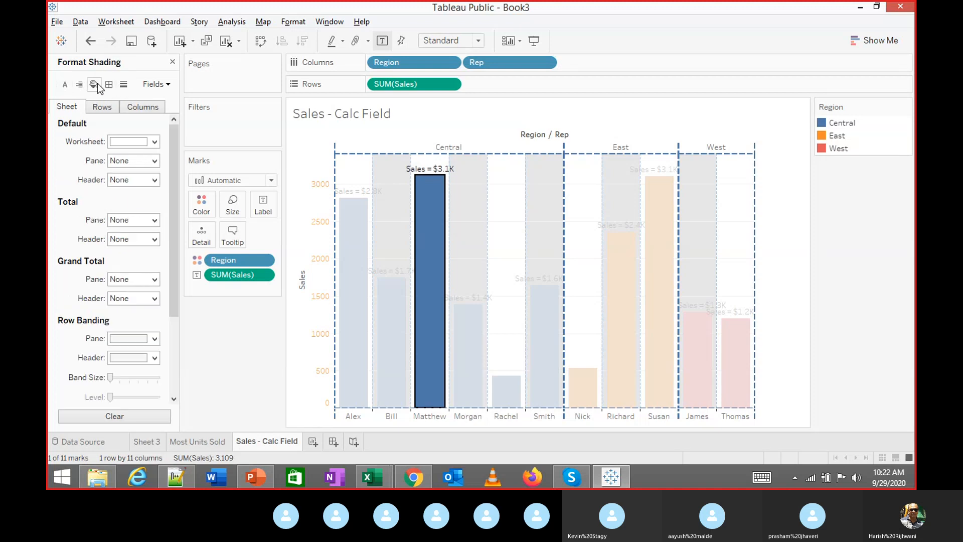
pyautogui.click(109, 85)
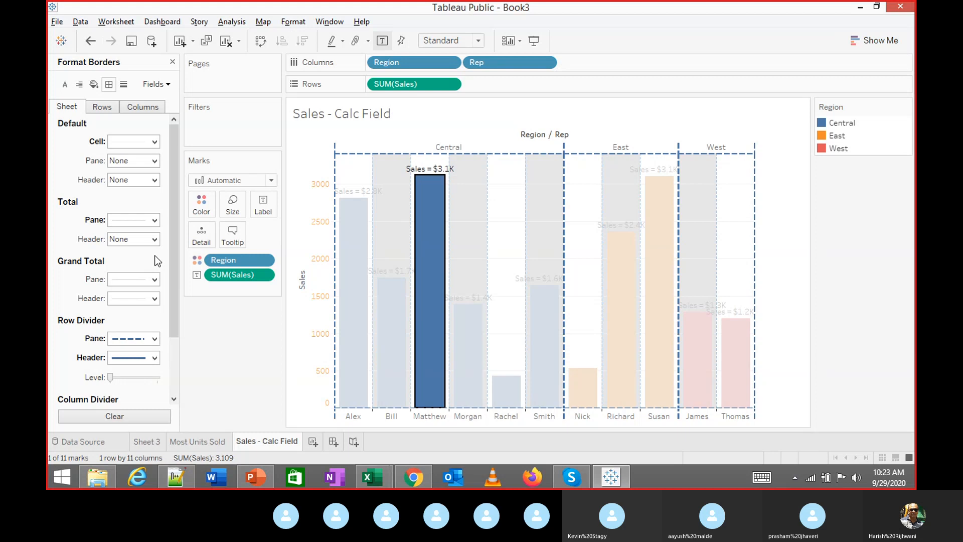
pyautogui.press('Escape')
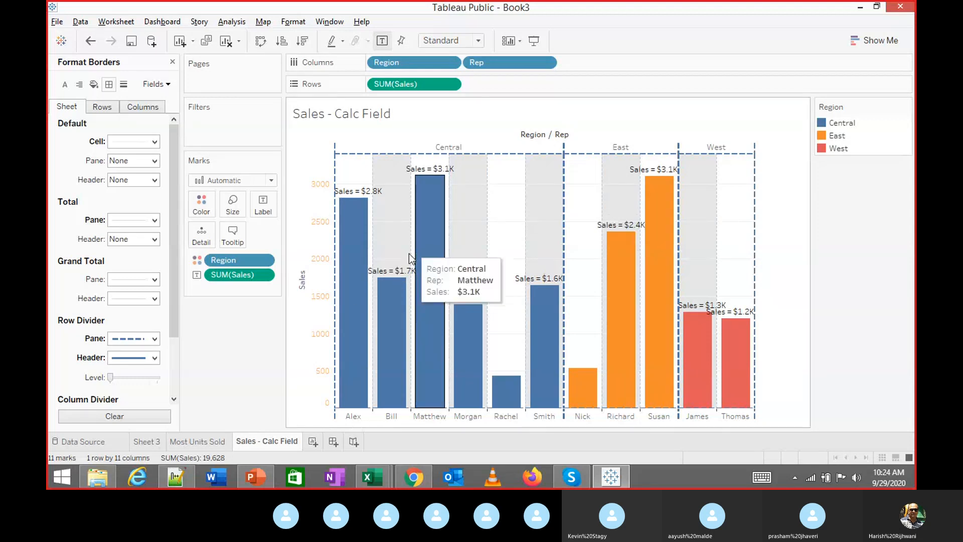
pyautogui.moveTo(413, 474)
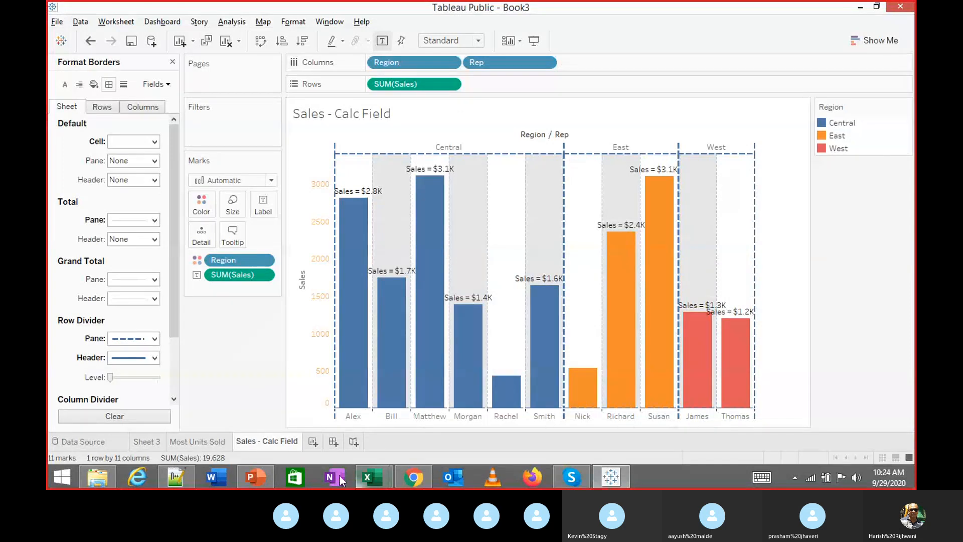
pyautogui.click(266, 474)
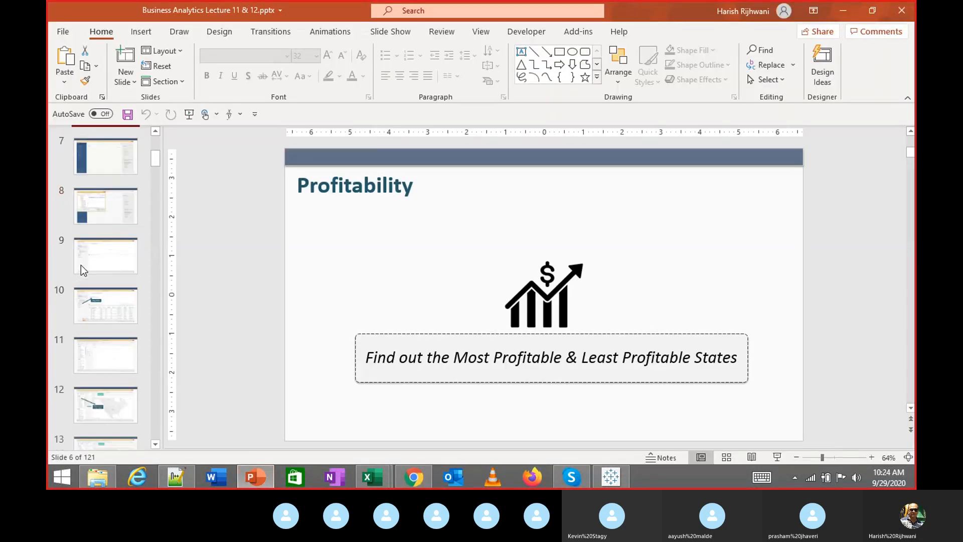
# Browse the Dimensions, Measures and field data types slides in the lecture deck
pyautogui.scroll(-9, 83, 266)
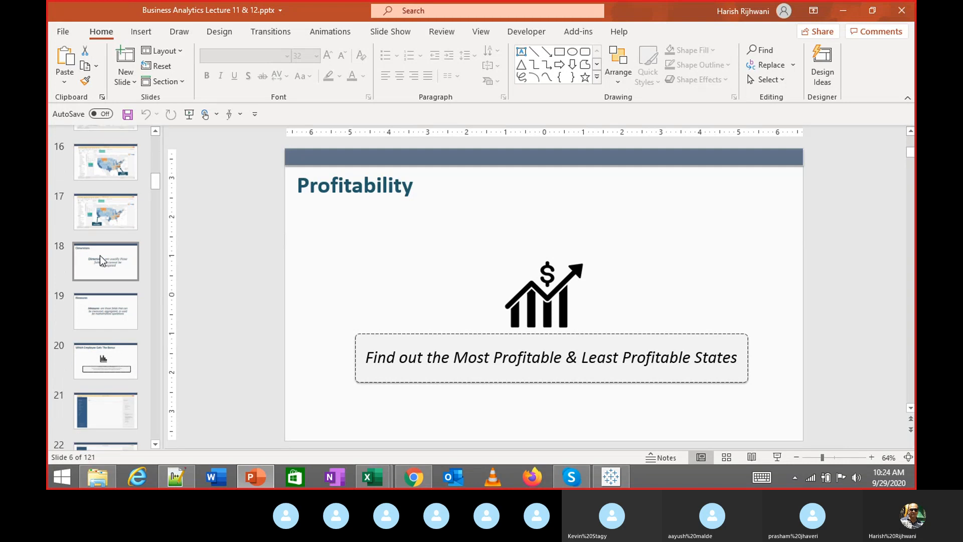
pyautogui.click(101, 255)
pyautogui.click(92, 326)
pyautogui.scroll(-2, 95, 345)
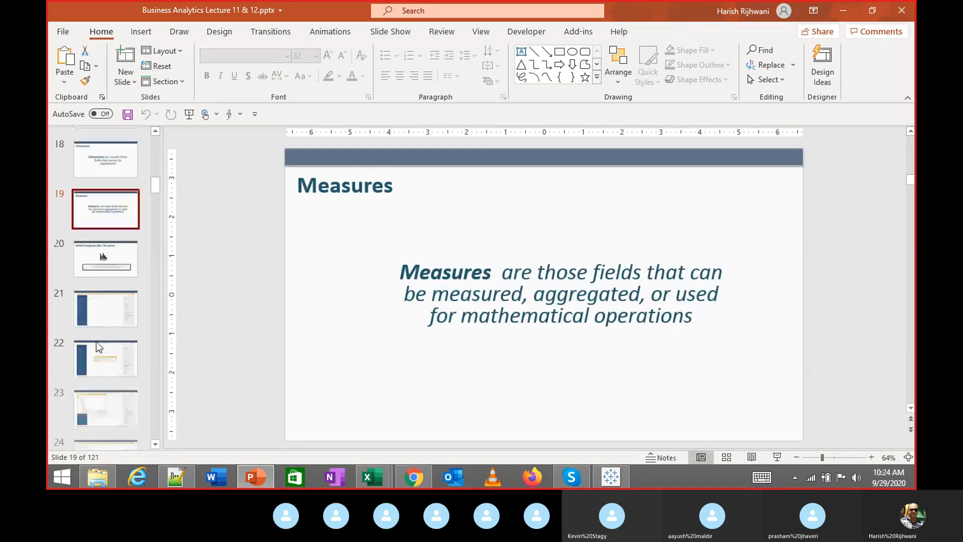
pyautogui.scroll(-8, 96, 343)
pyautogui.scroll(3, 116, 263)
pyautogui.click(126, 195)
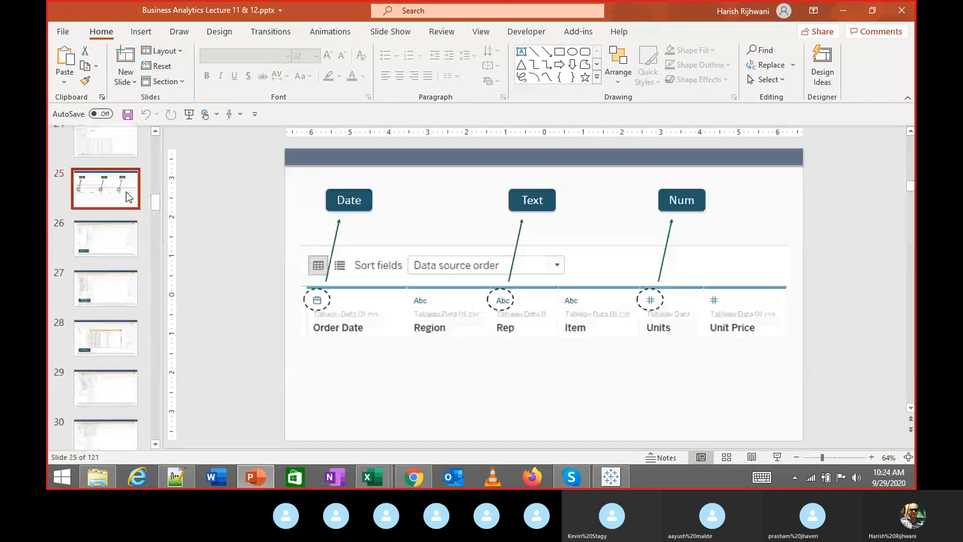
# View the View Data slide, scroll through the remaining slides, and switch back to Tableau
pyautogui.scroll(-3, 116, 288)
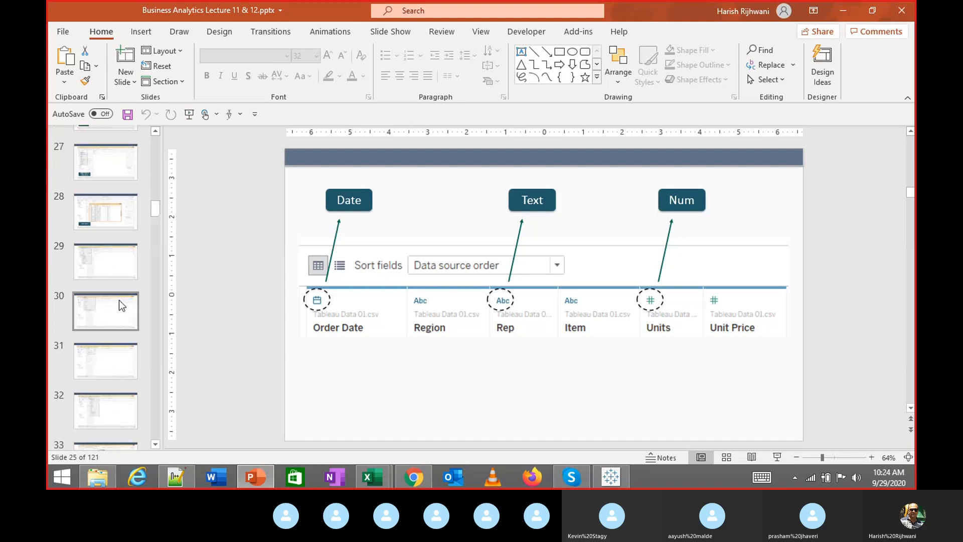
pyautogui.click(125, 208)
pyautogui.scroll(-4, 120, 236)
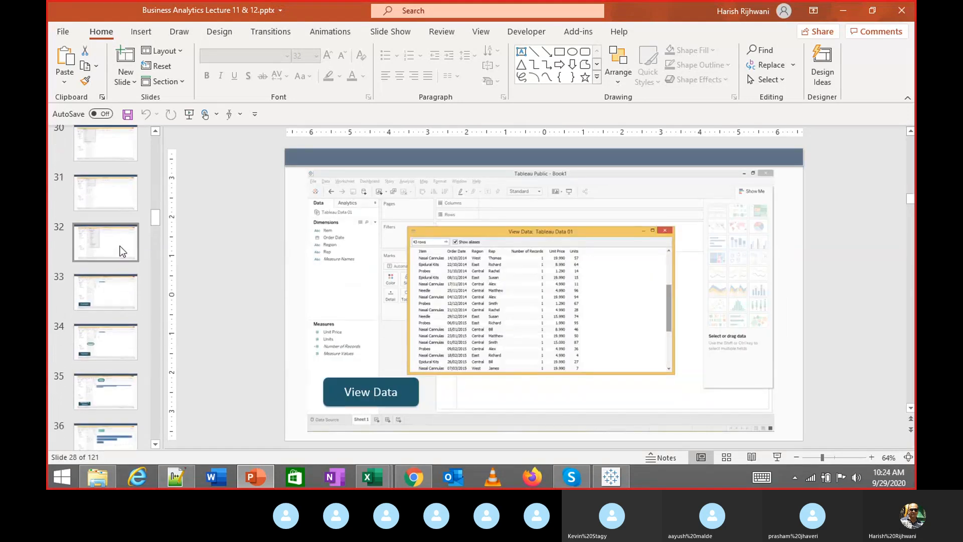
pyautogui.scroll(-9, 117, 266)
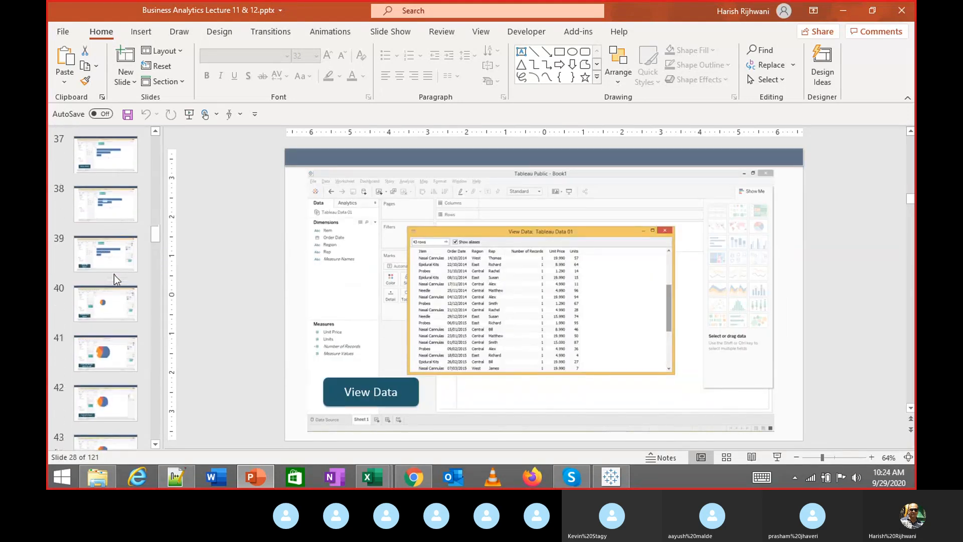
pyautogui.scroll(-5, 113, 275)
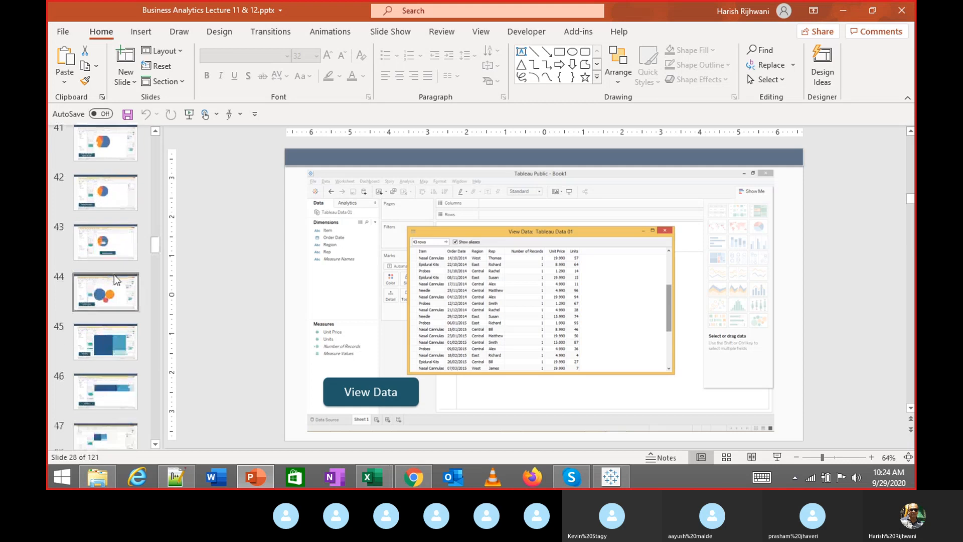
pyautogui.scroll(-6, 113, 275)
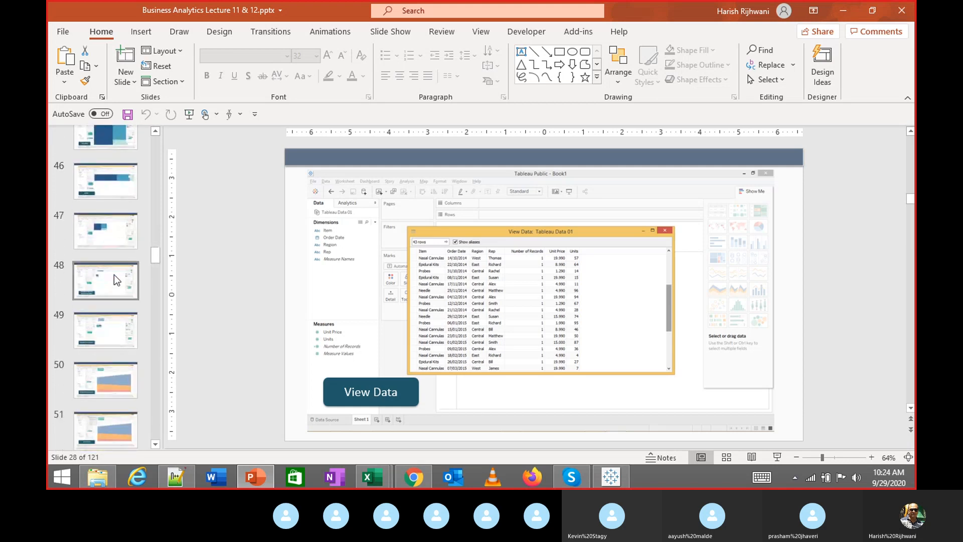
pyautogui.scroll(-10, 114, 266)
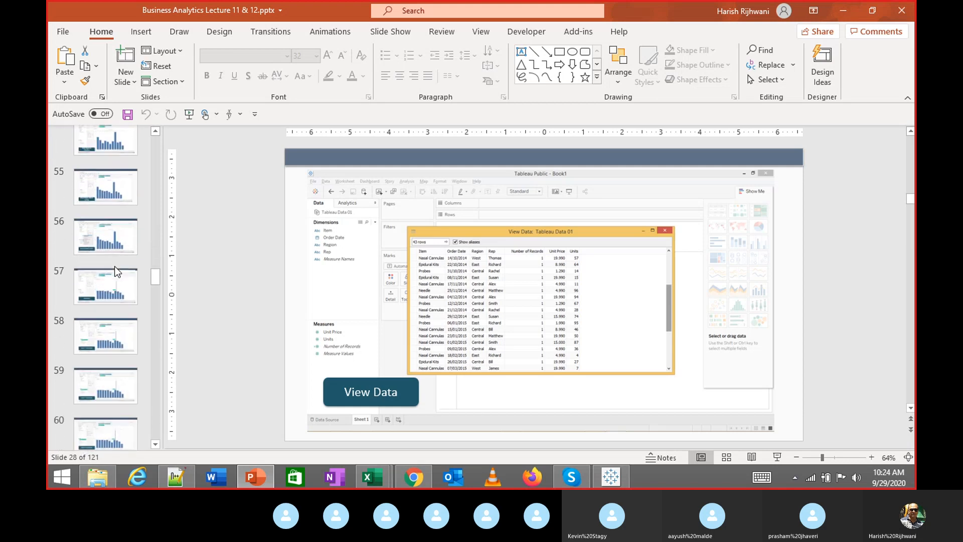
pyautogui.scroll(-10, 115, 266)
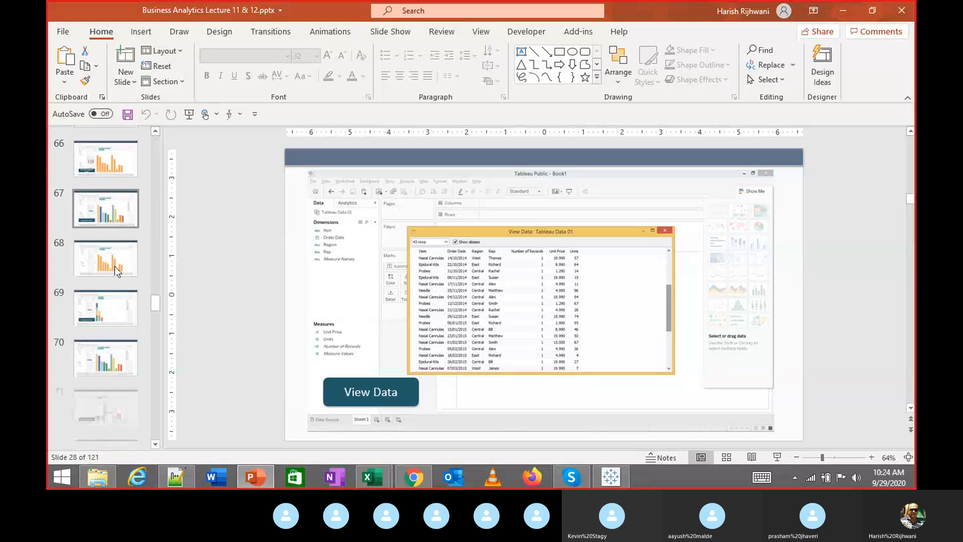
pyautogui.scroll(-12, 114, 266)
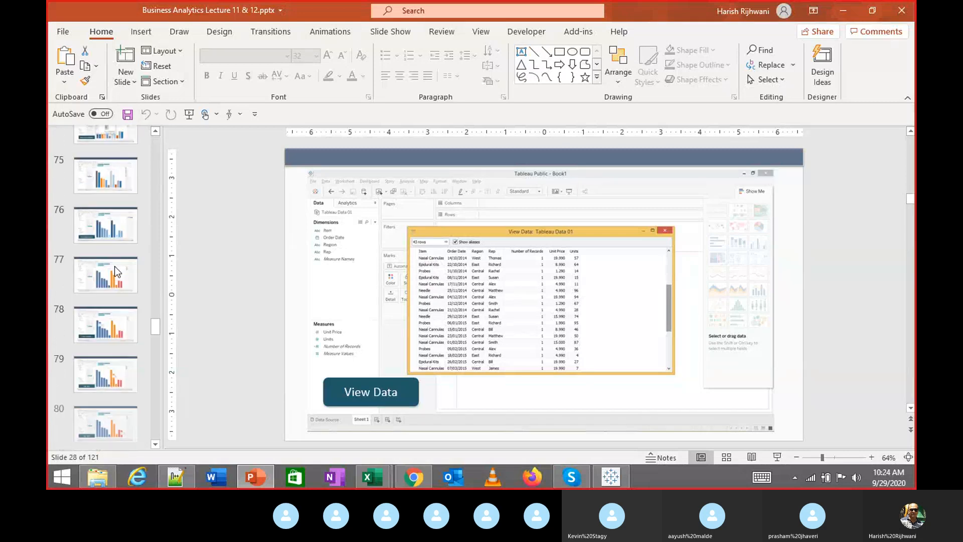
pyautogui.scroll(-13, 117, 271)
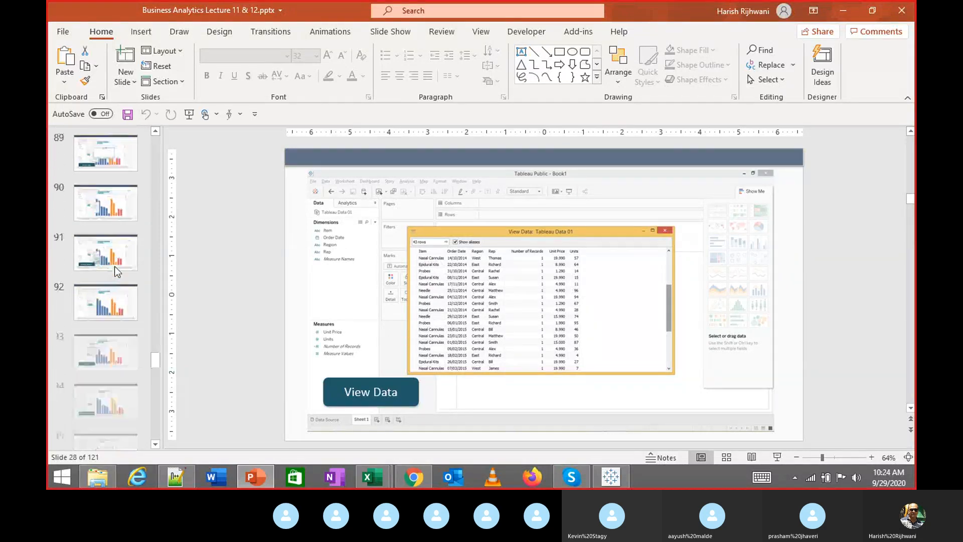
pyautogui.scroll(-18, 116, 271)
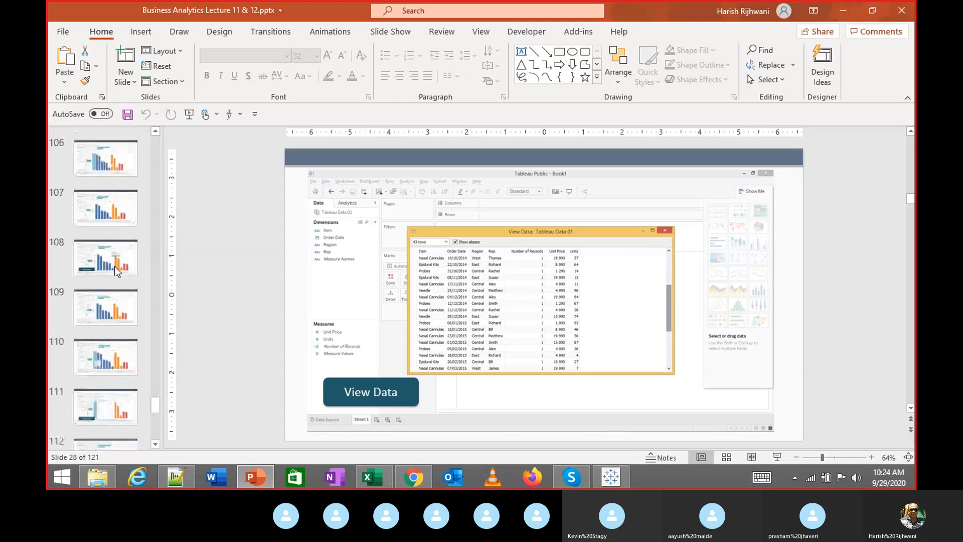
pyautogui.scroll(-5, 116, 271)
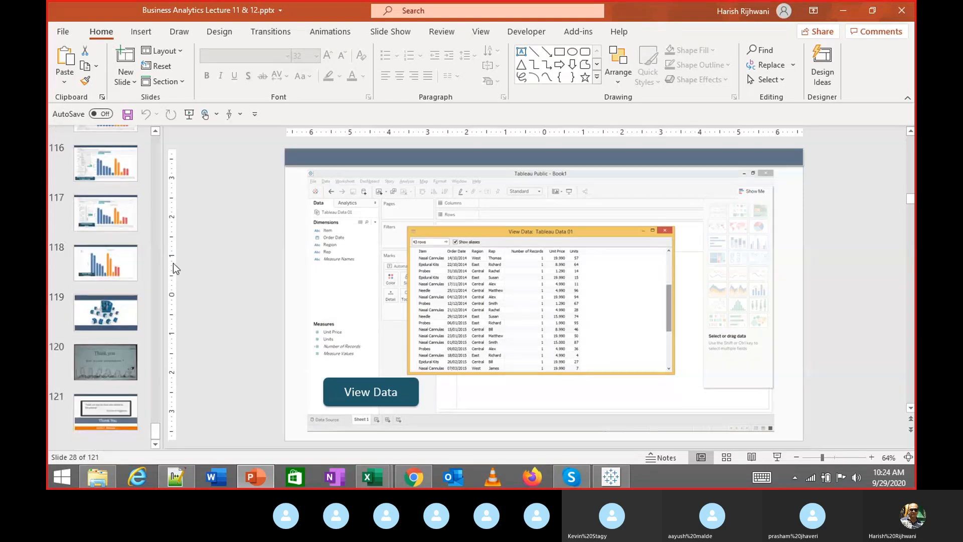
pyautogui.hotkey('alt', 'Tab')
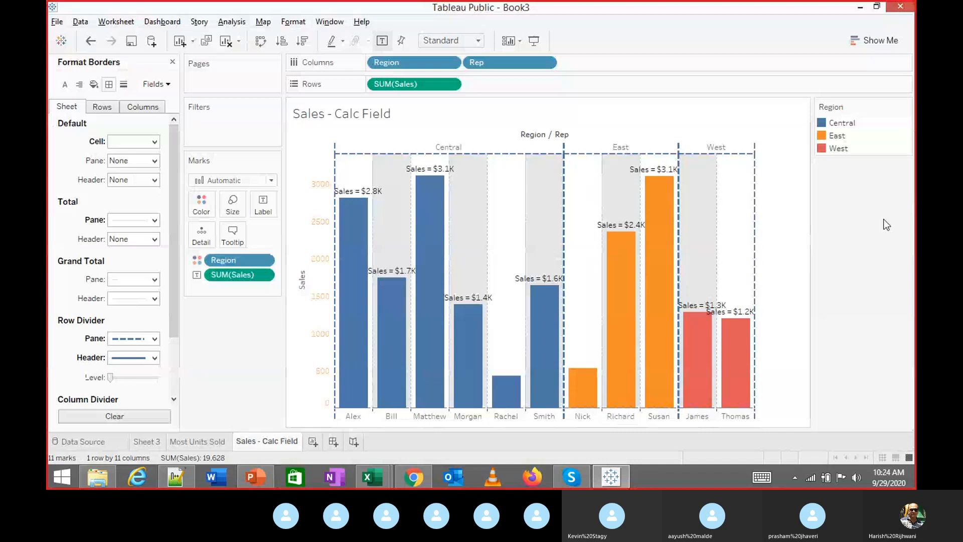
# On new Sheet 4, tabulate SUM(Sales) for each Rep grouped by Region
pyautogui.click(313, 440)
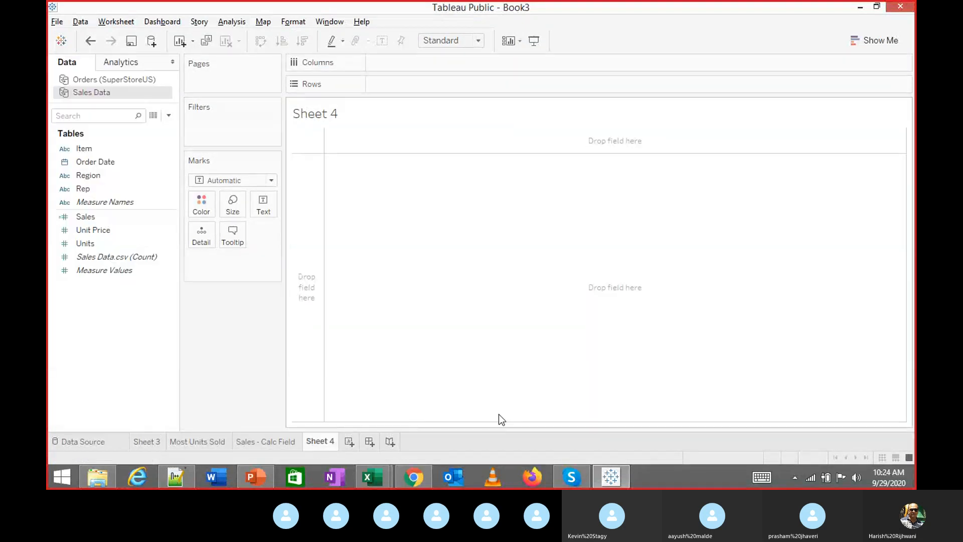
pyautogui.moveTo(572, 478)
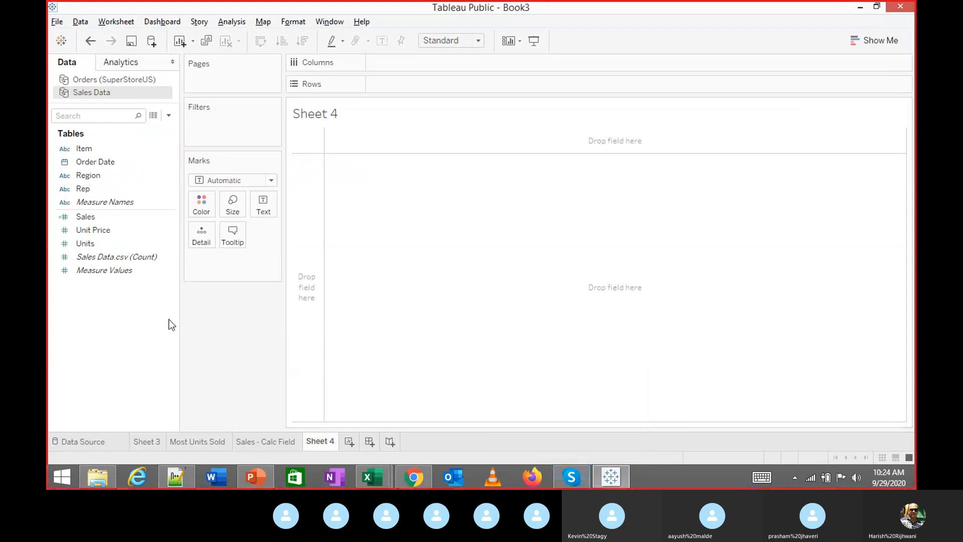
pyautogui.doubleClick(102, 161)
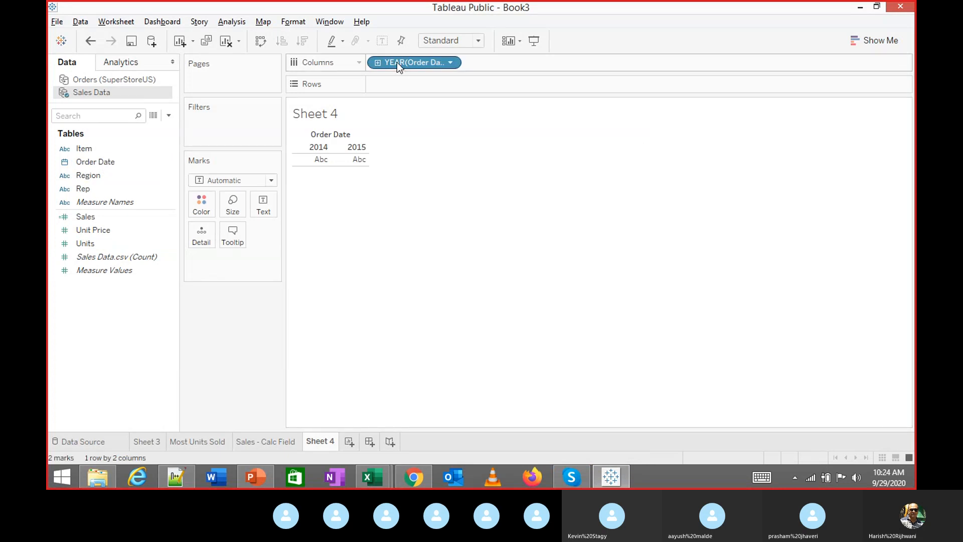
pyautogui.moveTo(397, 62); pyautogui.dragTo(66, 271)
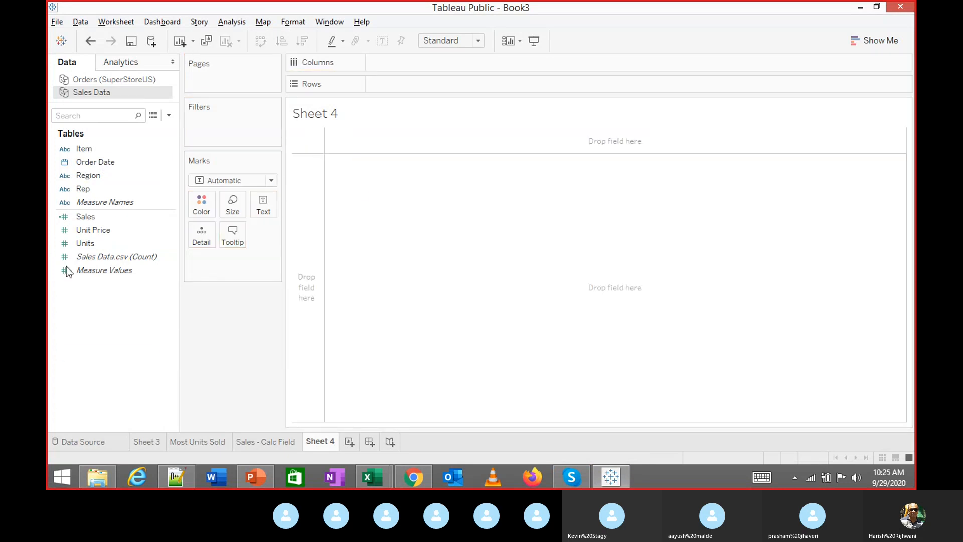
pyautogui.doubleClick(89, 174)
pyautogui.doubleClick(90, 218)
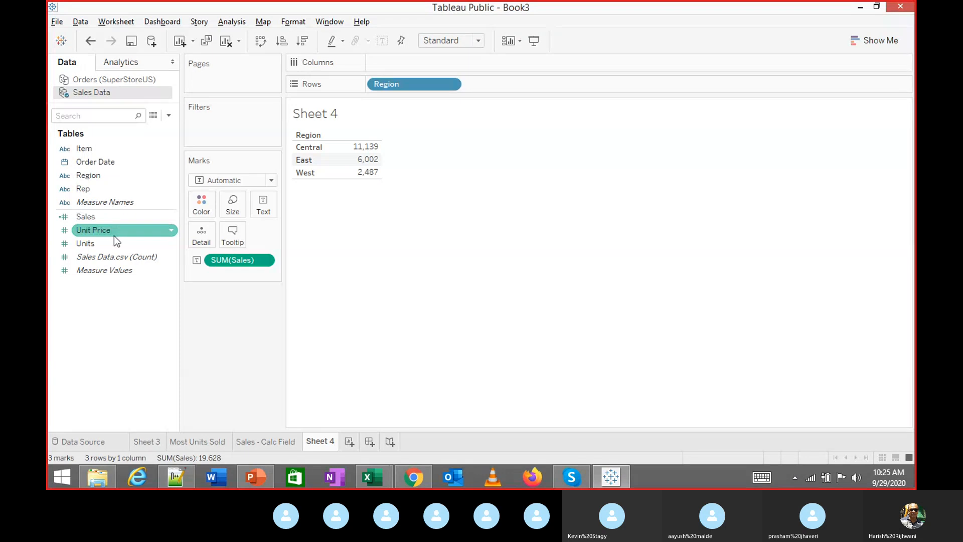
pyautogui.doubleClick(100, 194)
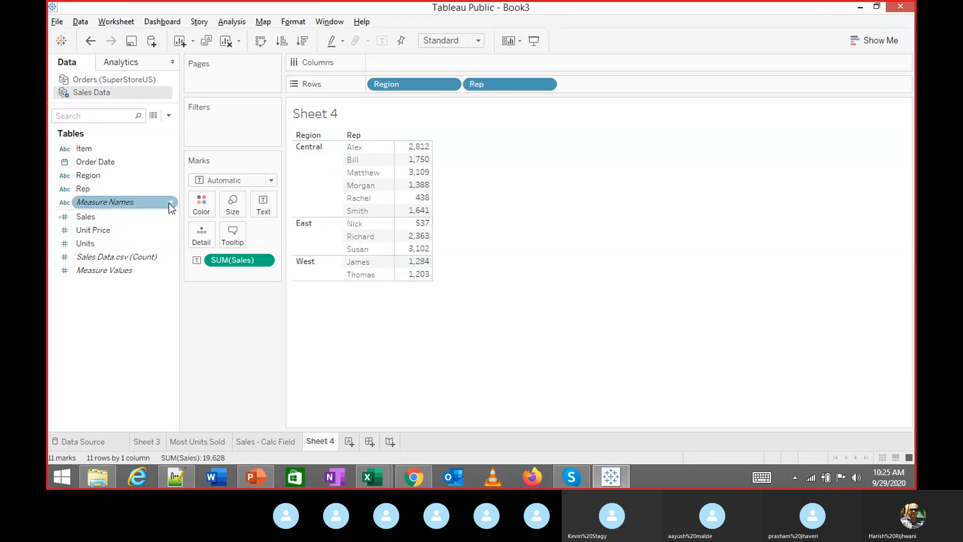
pyautogui.click(878, 43)
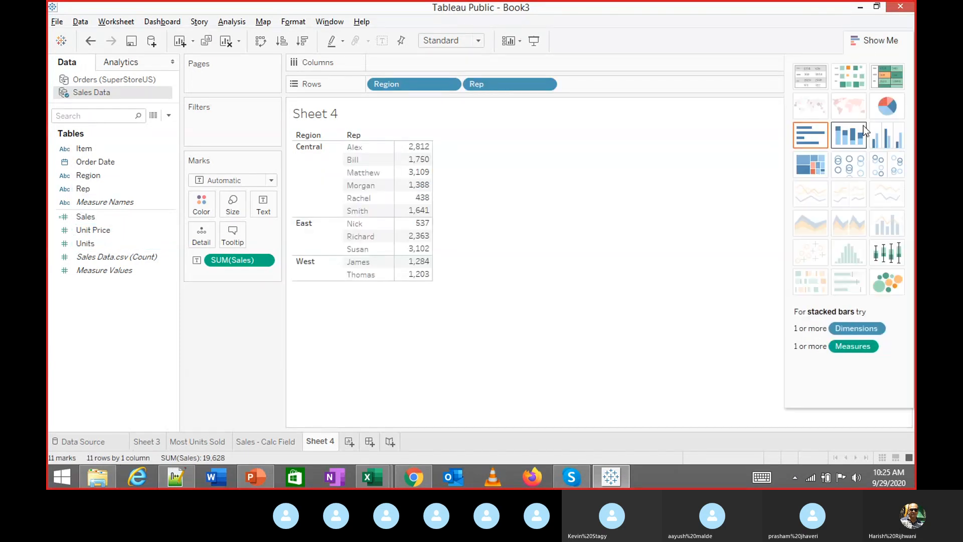
# Try circle and packed bubbles views, then settle on a treemap sized by sales
pyautogui.click(863, 168)
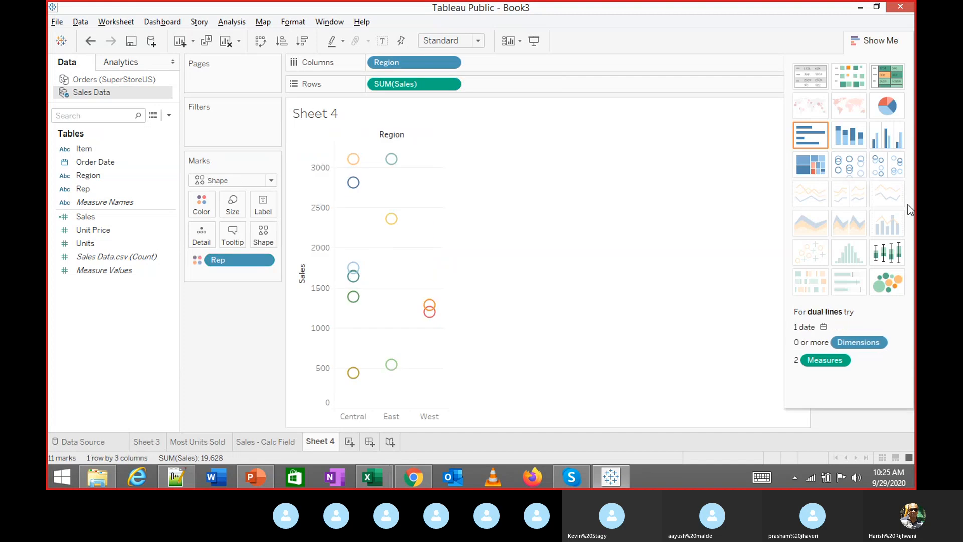
pyautogui.click(880, 287)
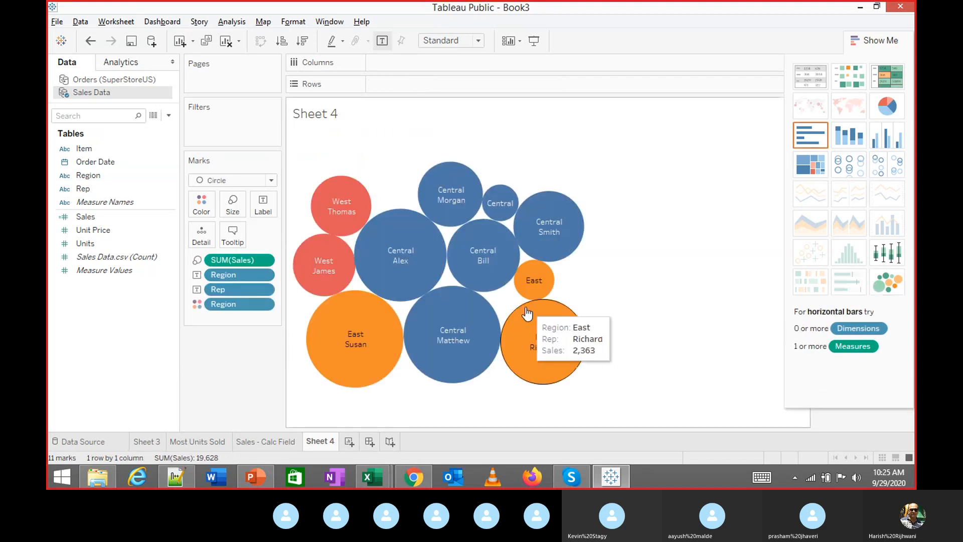
pyautogui.click(821, 176)
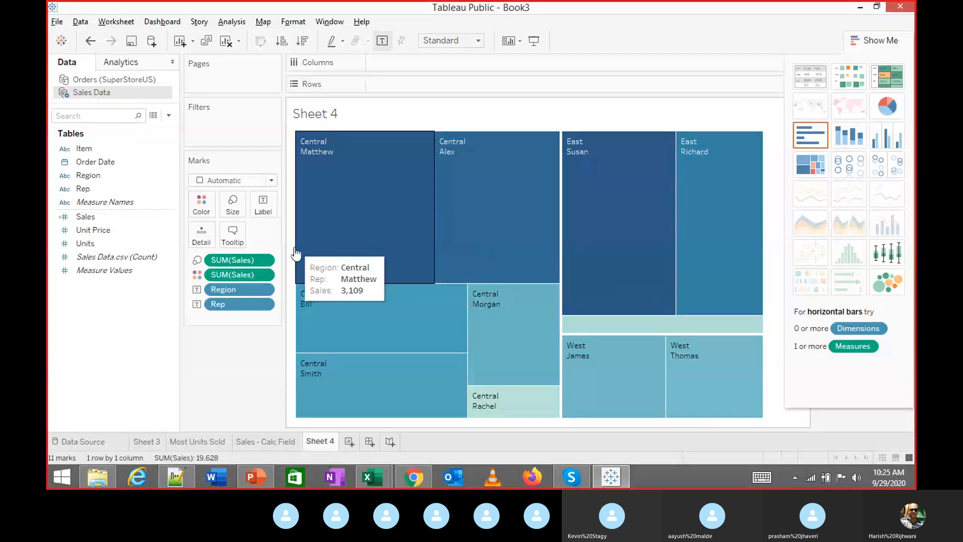
# Apply the Red-Green Diverging palette to the treemap's SUM(Sales) colour
pyautogui.click(263, 260)
pyautogui.click(179, 335)
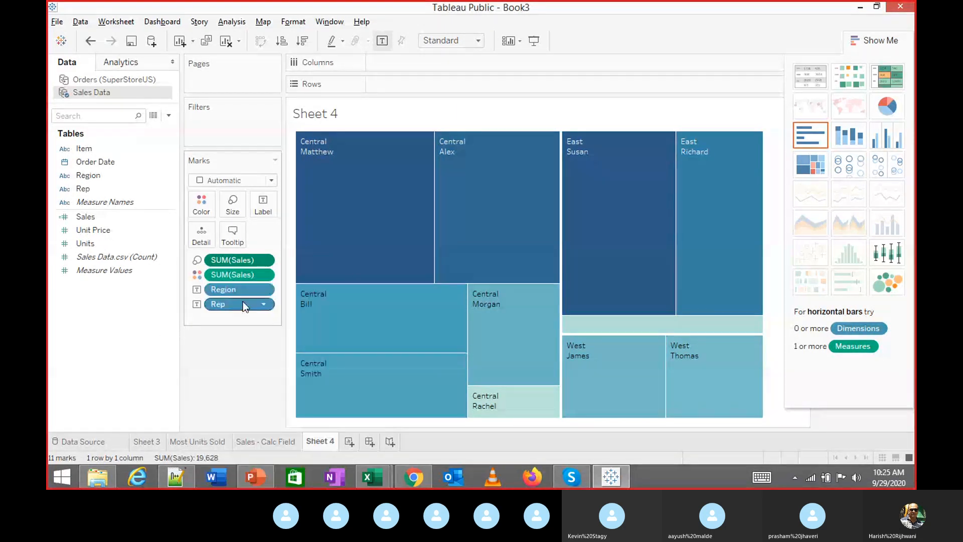
pyautogui.click(262, 259)
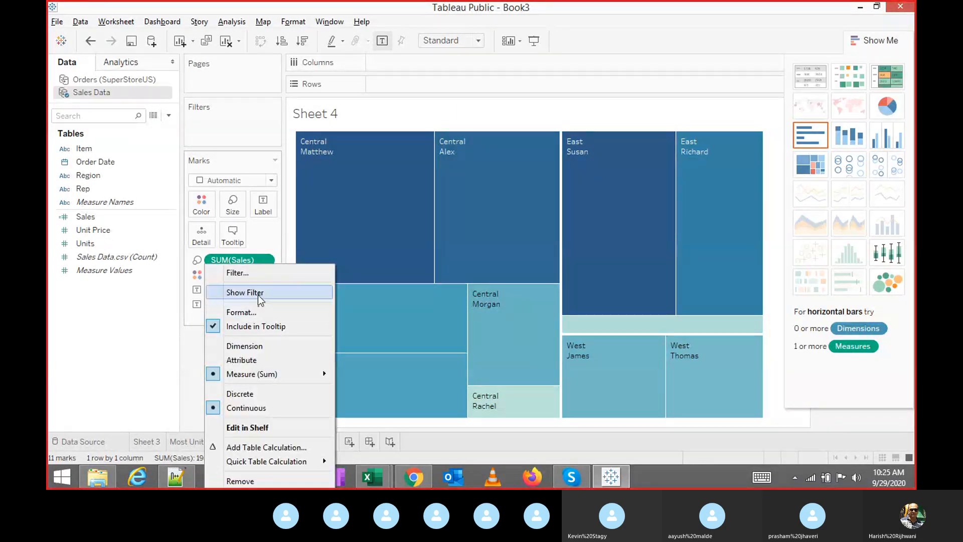
pyautogui.click(203, 216)
pyautogui.click(241, 247)
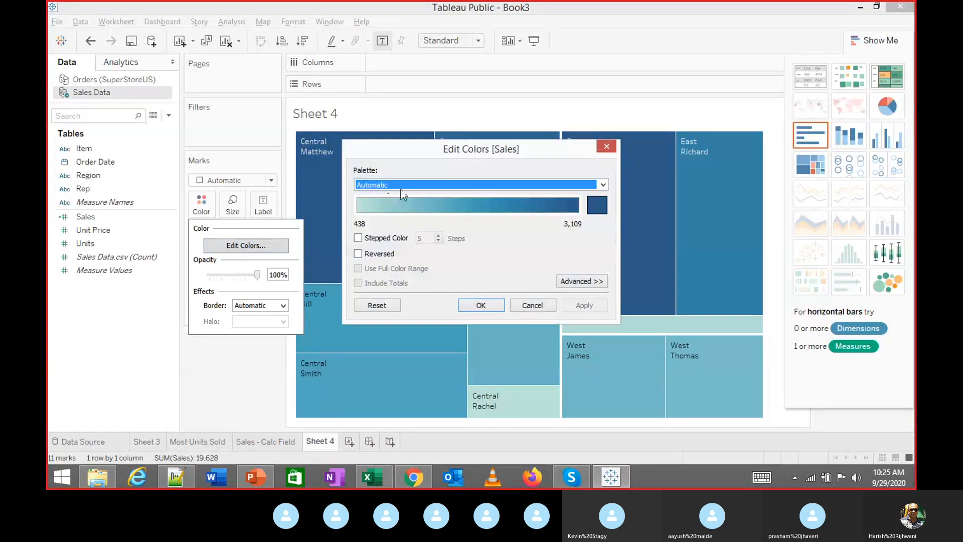
pyautogui.click(423, 185)
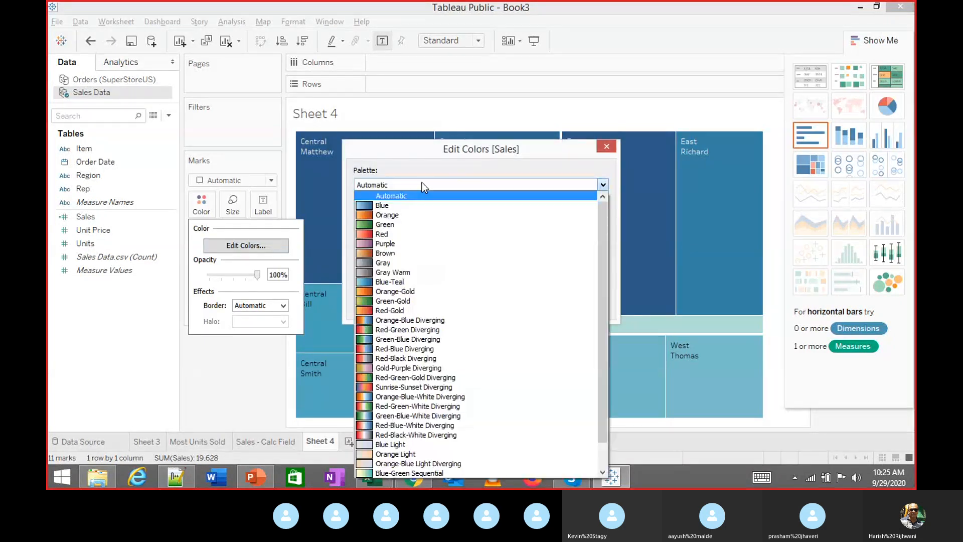
pyautogui.click(407, 330)
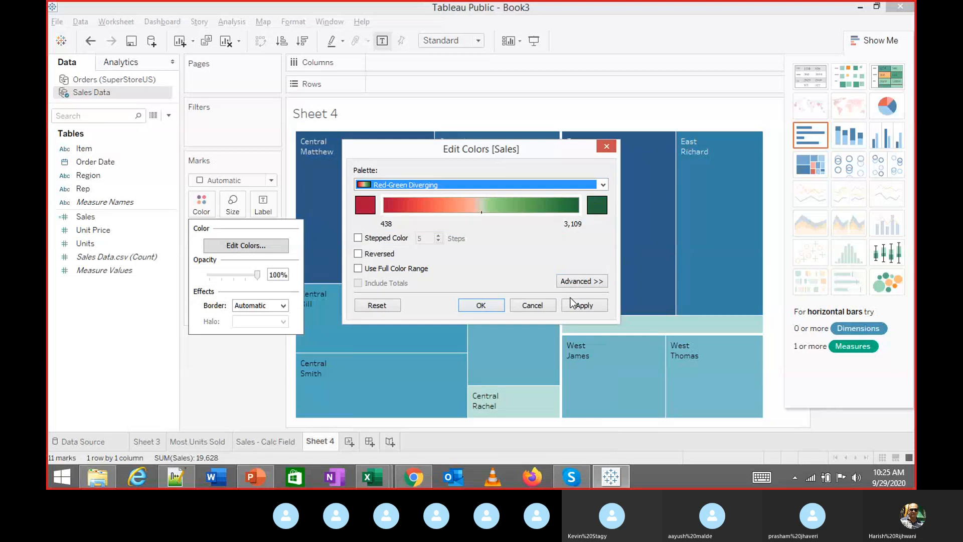
pyautogui.click(491, 307)
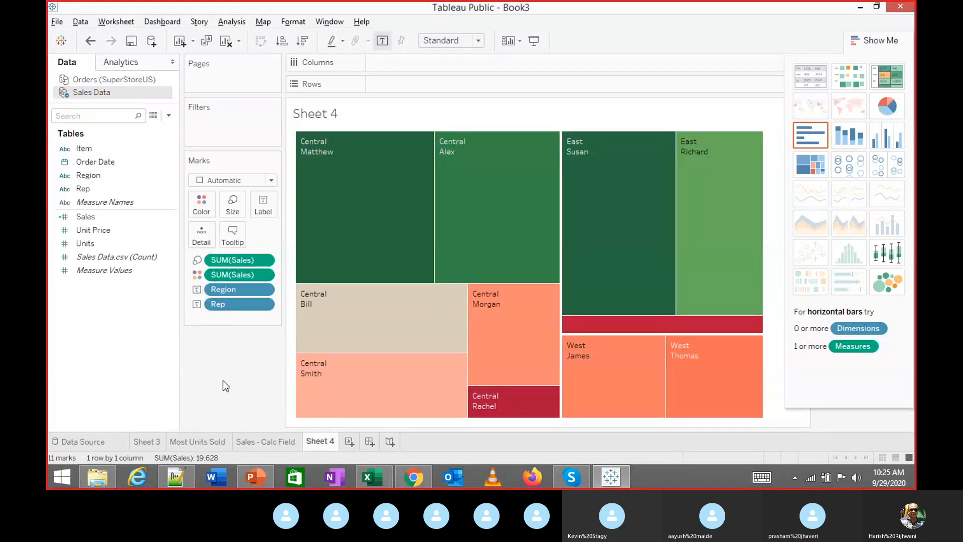
pyautogui.moveTo(362, 228)
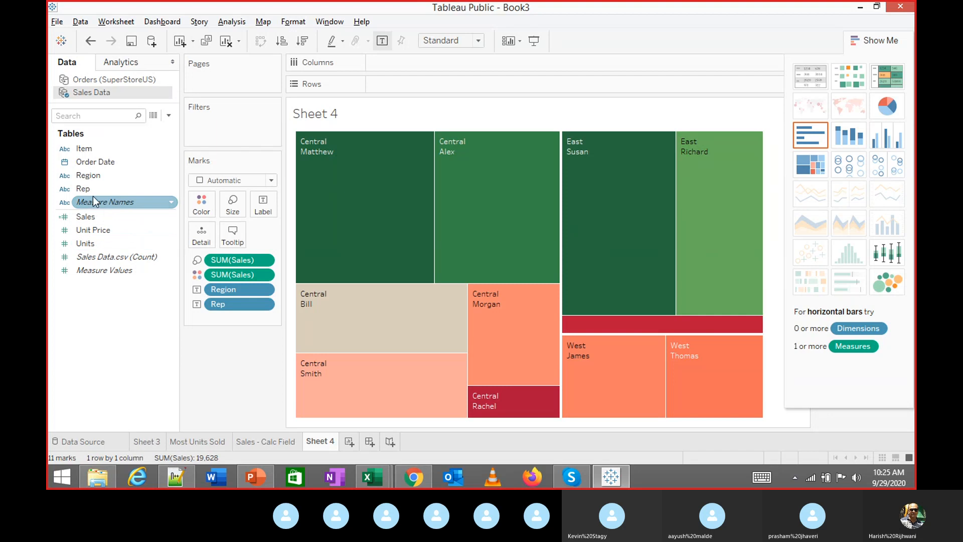
# Colour the treemap by Region instead of SUM(Sales) and check the rep tooltips
pyautogui.moveTo(84, 180); pyautogui.dragTo(203, 203)
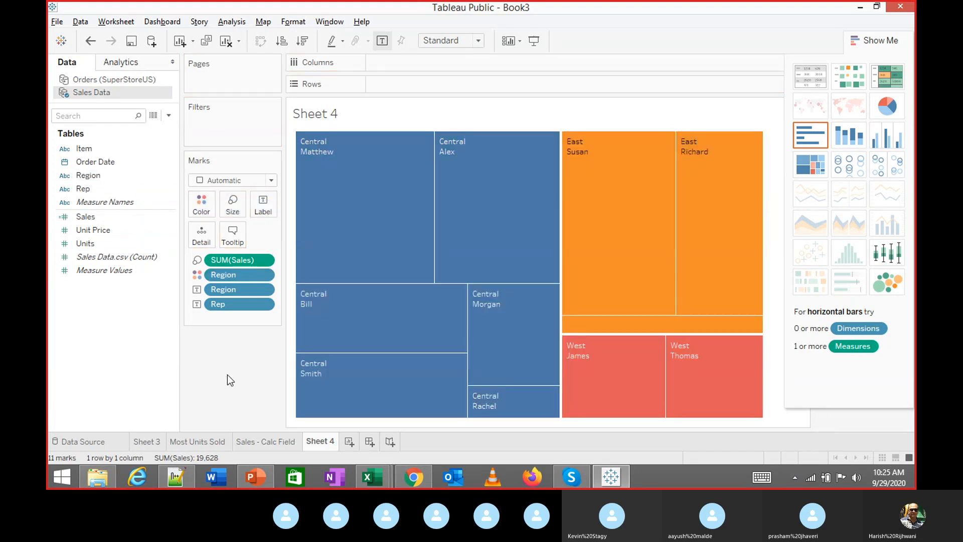
pyautogui.moveTo(576, 384)
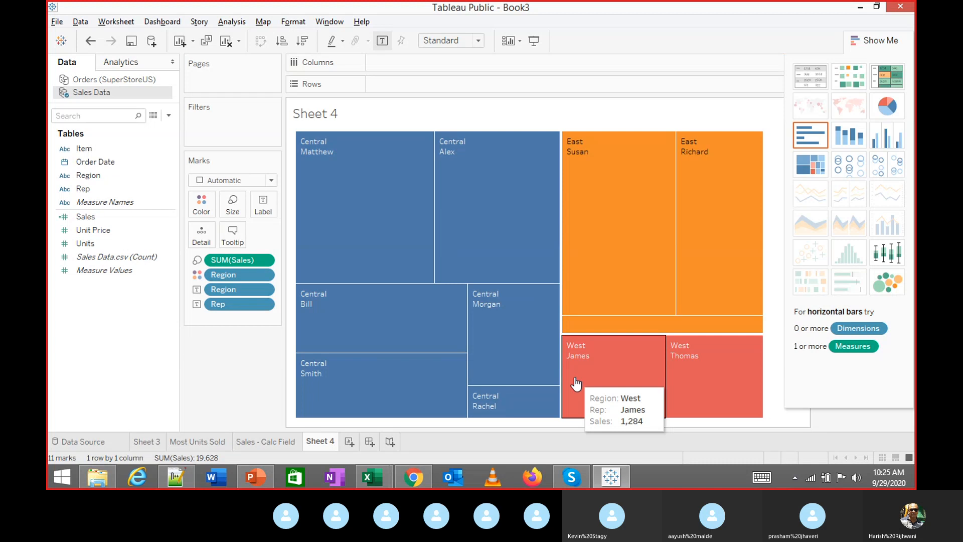
pyautogui.moveTo(670, 247)
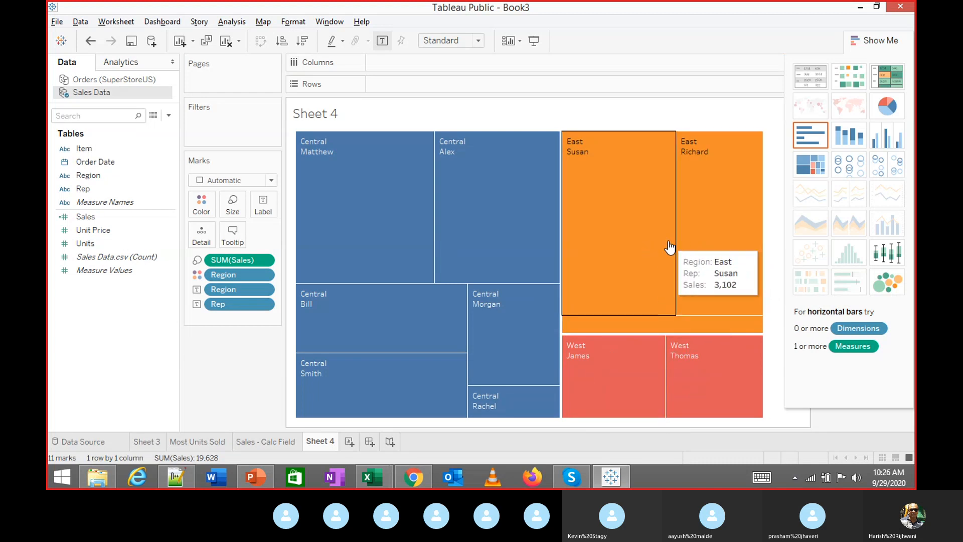
pyautogui.moveTo(348, 205)
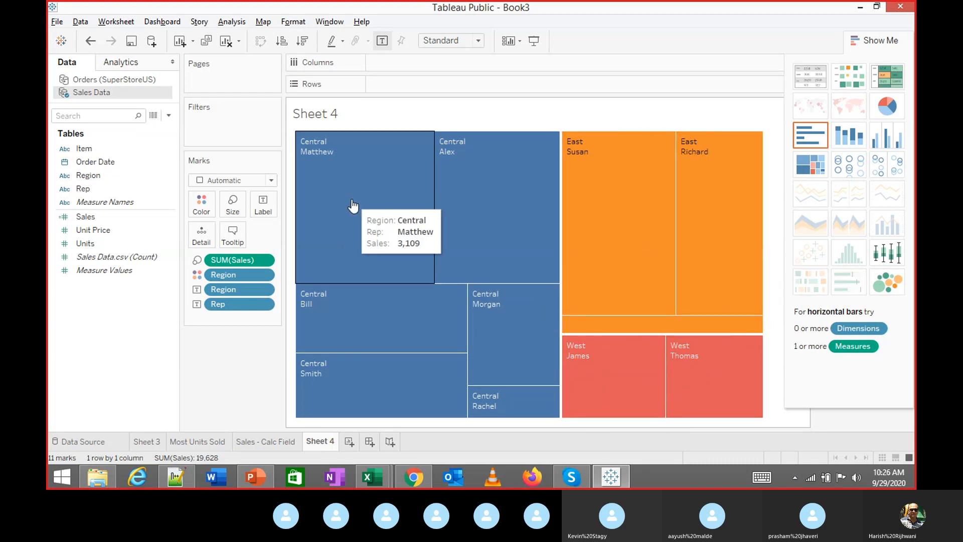
pyautogui.moveTo(501, 412)
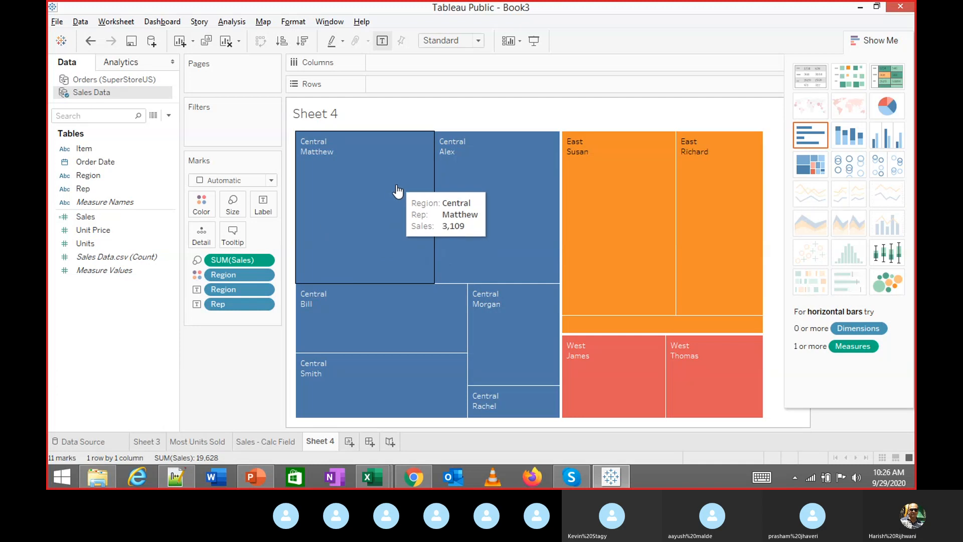
pyautogui.moveTo(477, 183)
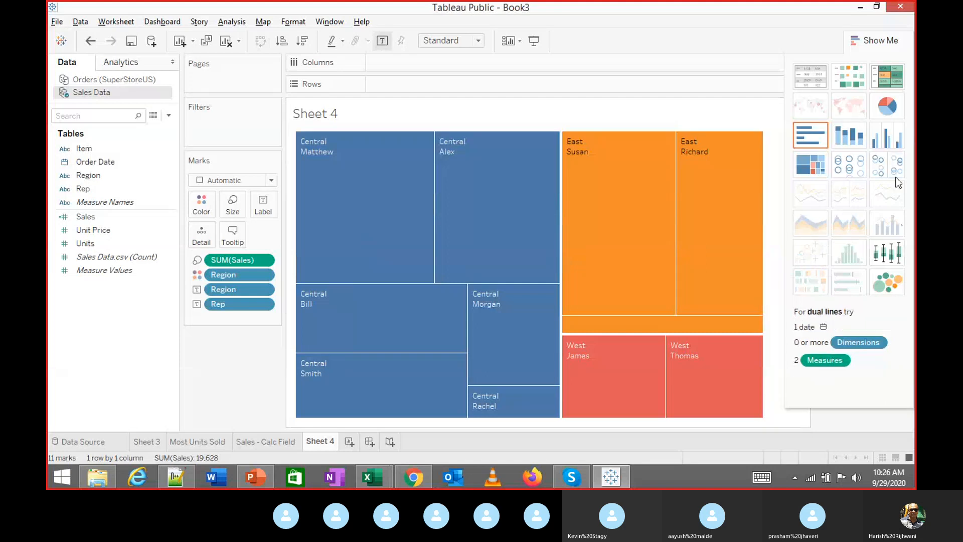
# Try pie chart, highlight table and heat map layouts for the region and rep sales
pyautogui.click(892, 109)
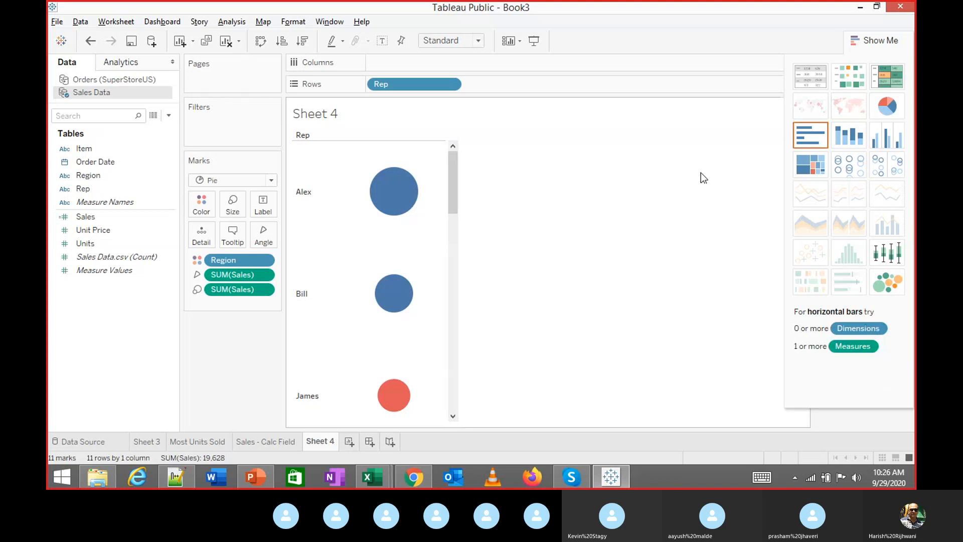
pyautogui.click(897, 80)
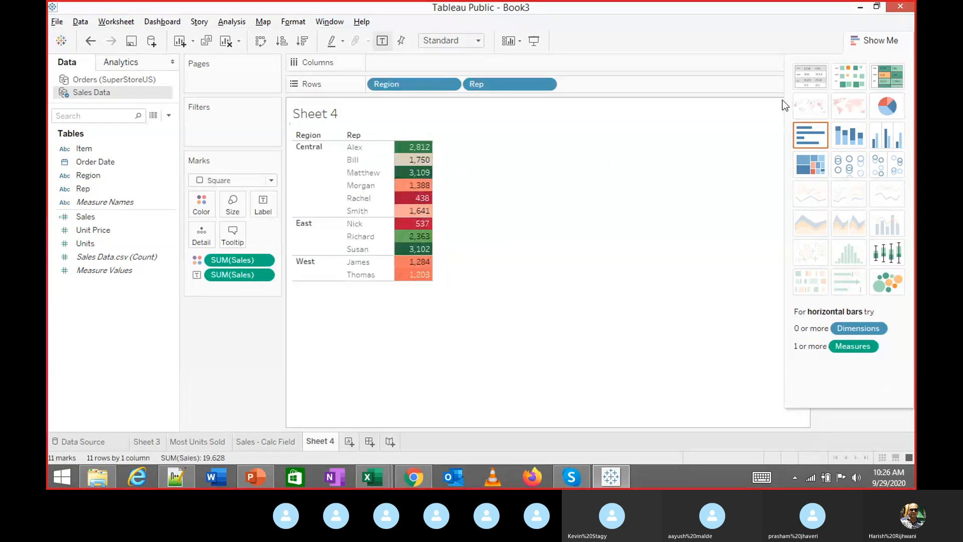
pyautogui.click(847, 78)
pyautogui.click(877, 77)
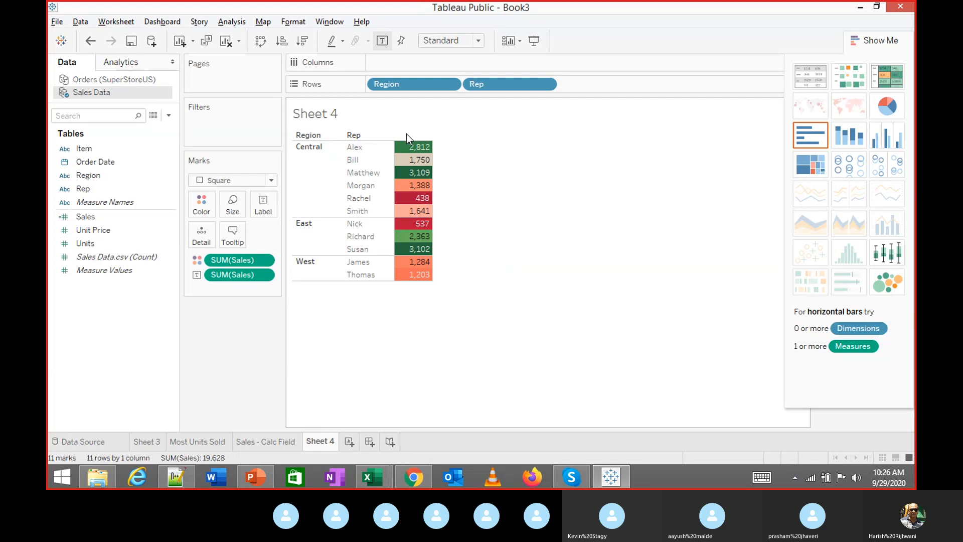
# Sort reps by sales within each region, then undo back to the Region-coloured treemap
pyautogui.click(390, 133)
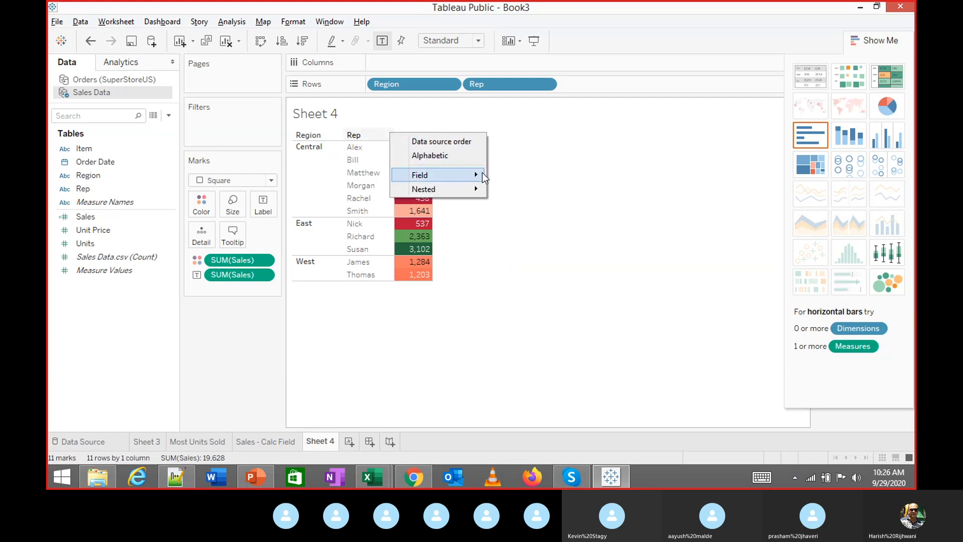
pyautogui.click(507, 177)
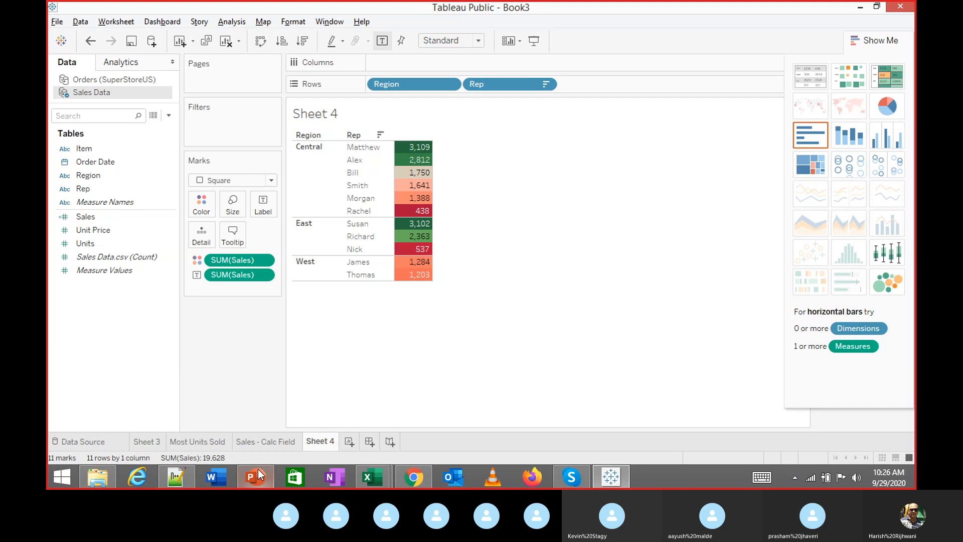
pyautogui.moveTo(300, 437)
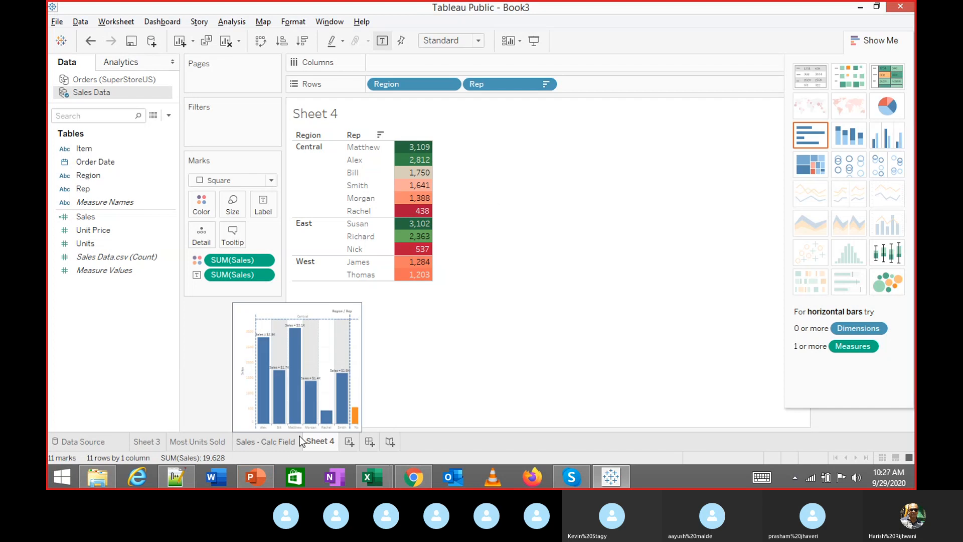
pyautogui.hotkey('ctrl', 'z')
pyautogui.hotkey('ctrl', 'z')
pyautogui.hotkey('ctrl', 'z')
pyautogui.hotkey('ctrl', 'z')
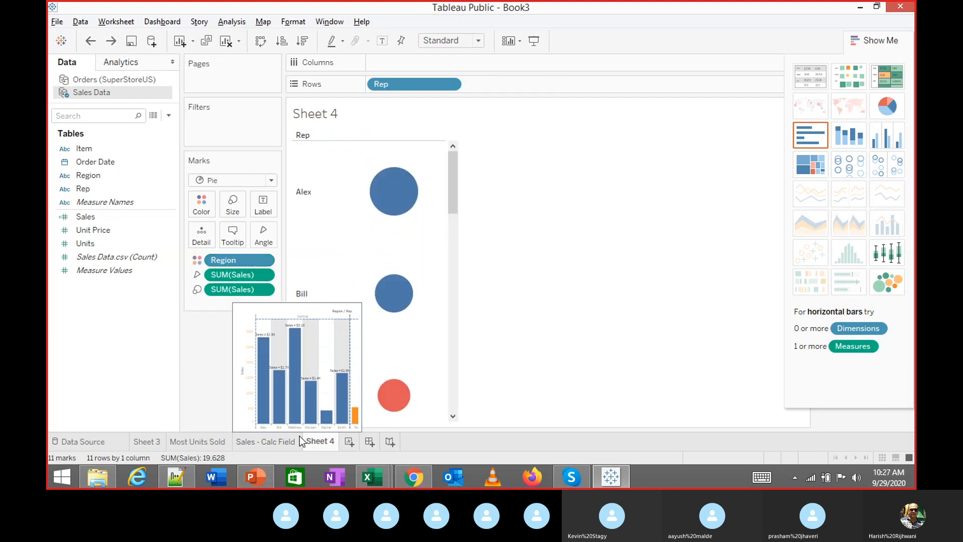
pyautogui.hotkey('ctrl', 'z')
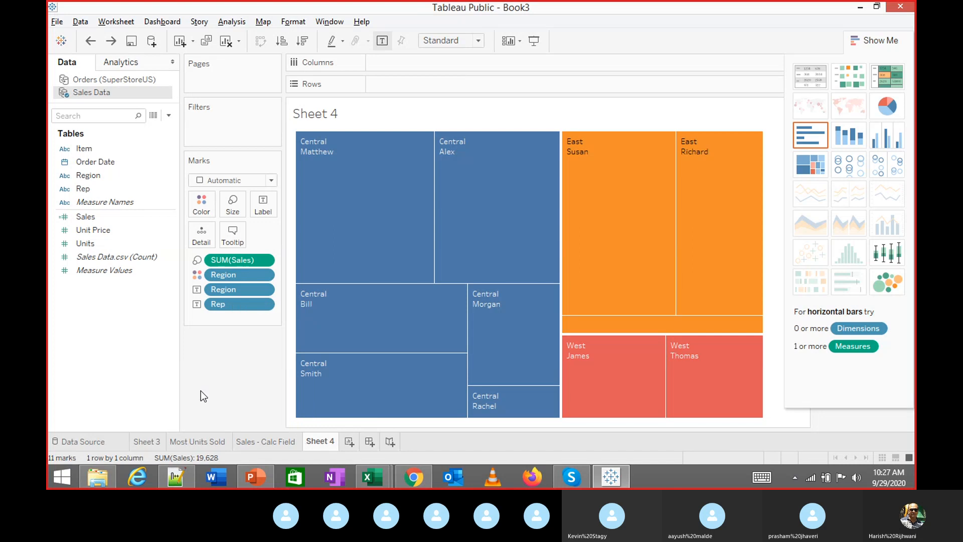
pyautogui.moveTo(372, 182)
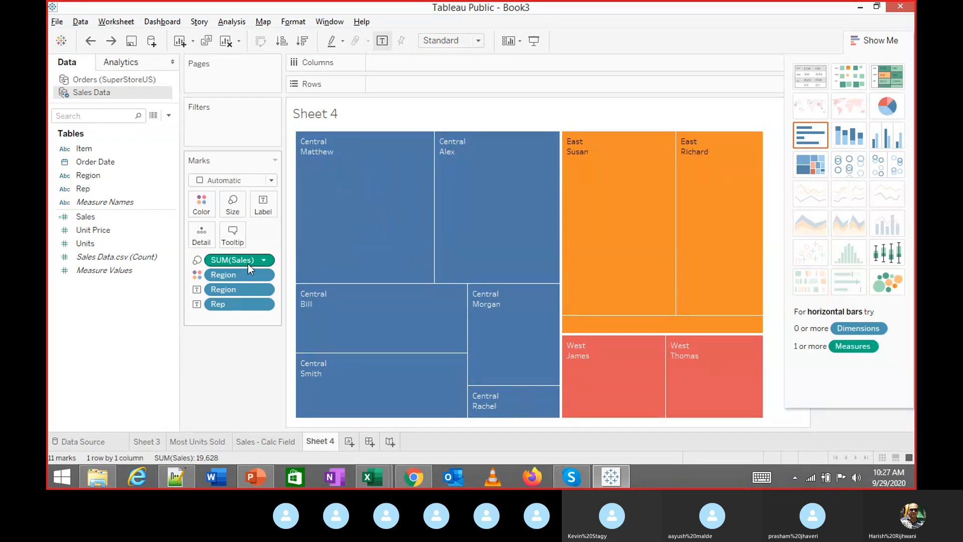
pyautogui.moveTo(341, 201)
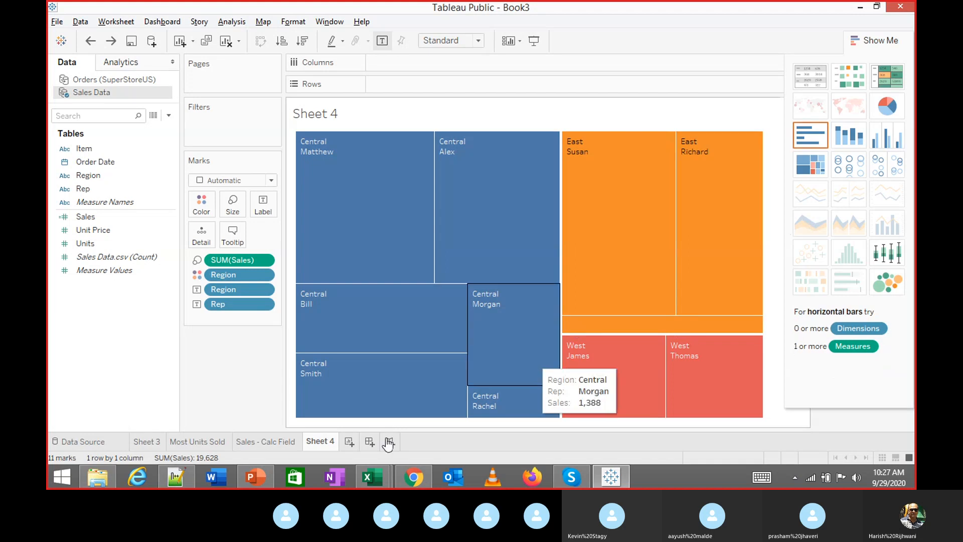
# Add Sheet 5 plotting SUM(Sales) along a continuous monthly Order Date axis
pyautogui.click(350, 442)
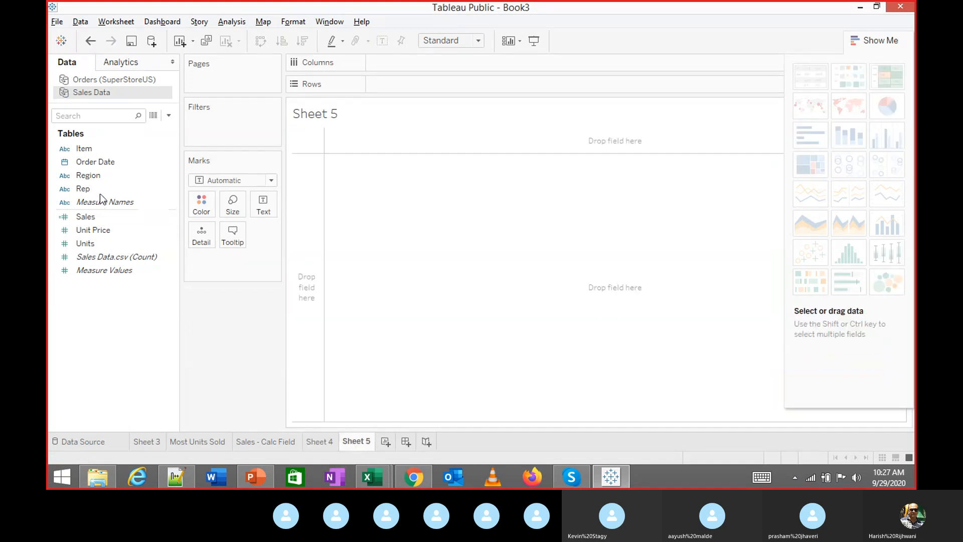
pyautogui.doubleClick(85, 160)
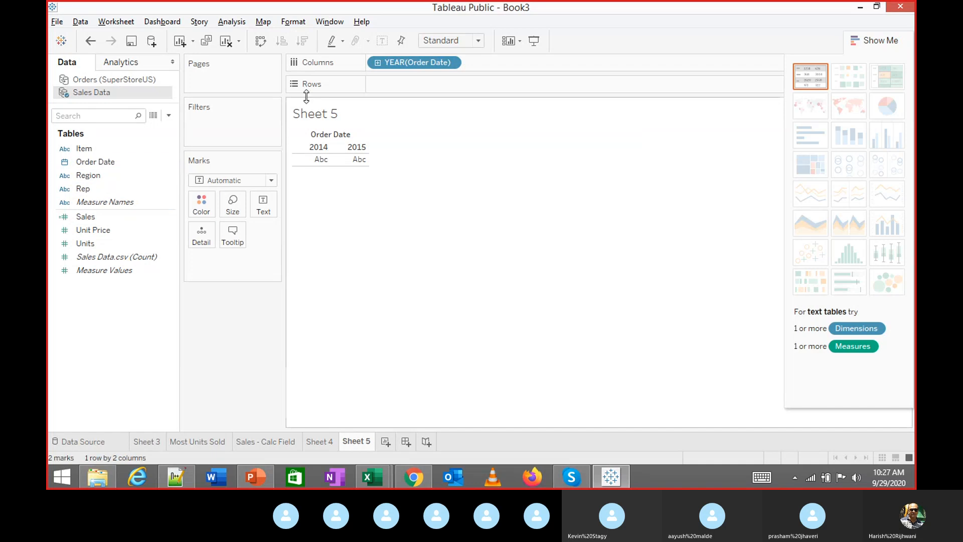
pyautogui.click(455, 62)
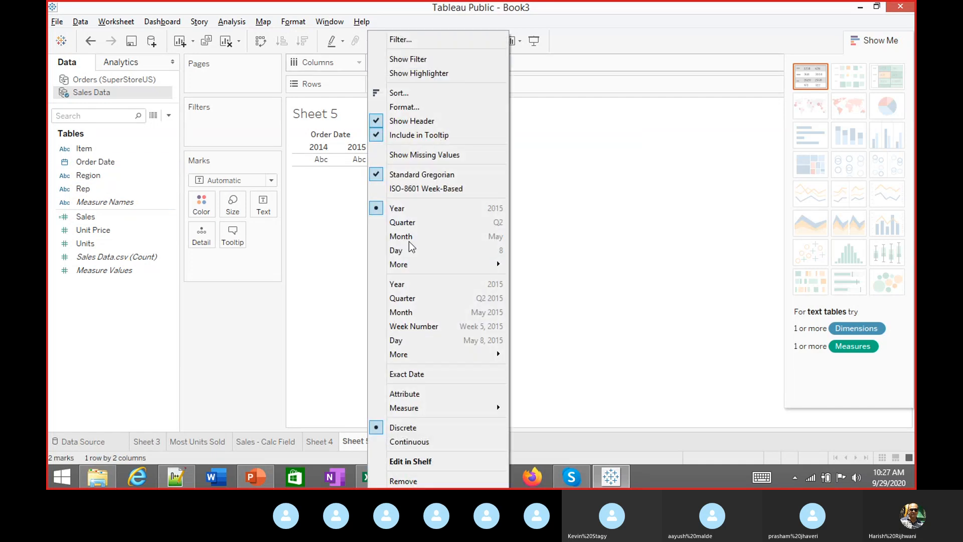
pyautogui.click(401, 312)
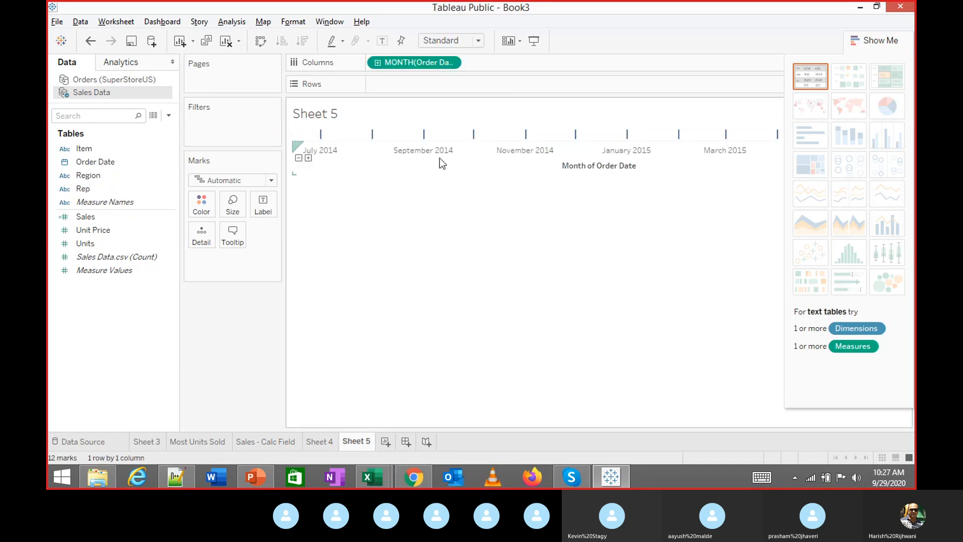
pyautogui.click(103, 219)
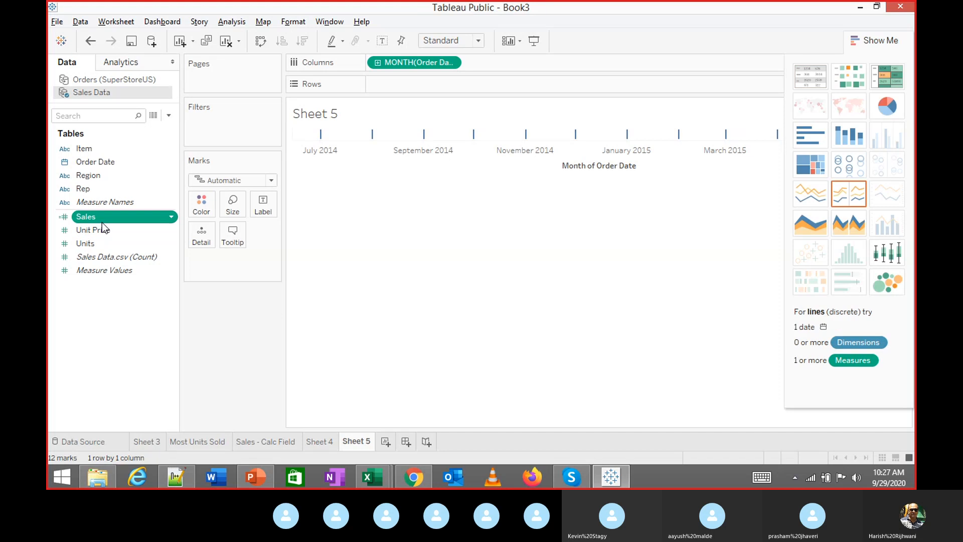
pyautogui.doubleClick(101, 221)
# Turn the monthly sales into an area chart coloured by Region, showing the legend
pyautogui.click(806, 234)
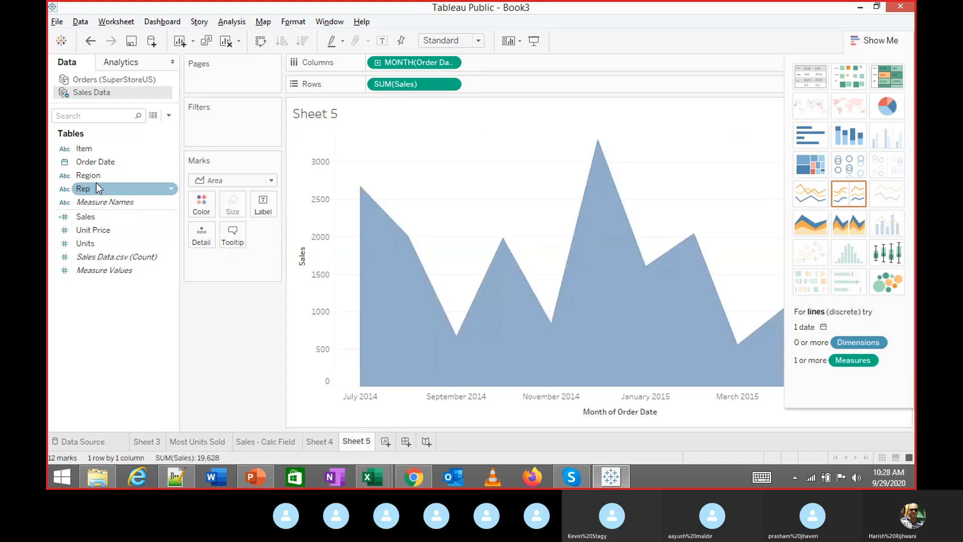
pyautogui.moveTo(96, 184); pyautogui.dragTo(213, 209)
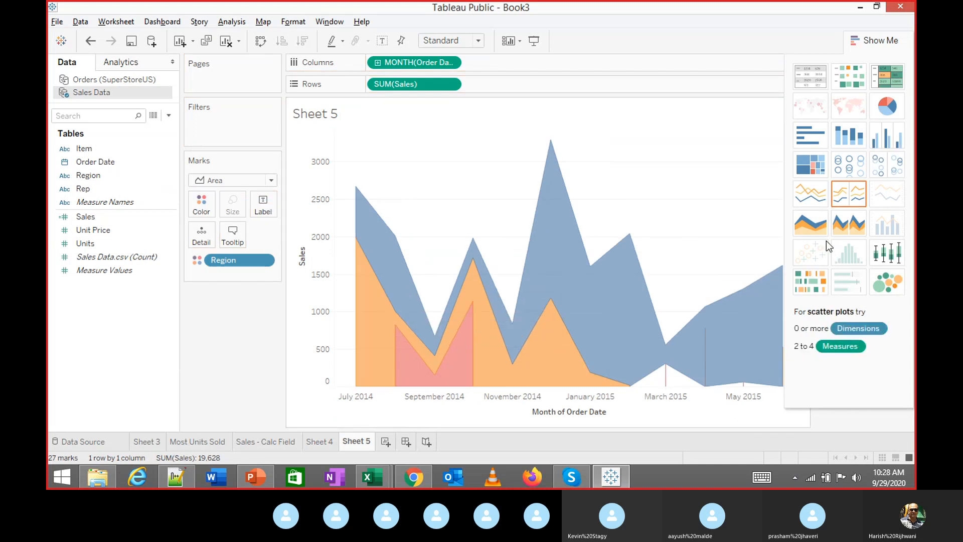
pyautogui.click(877, 40)
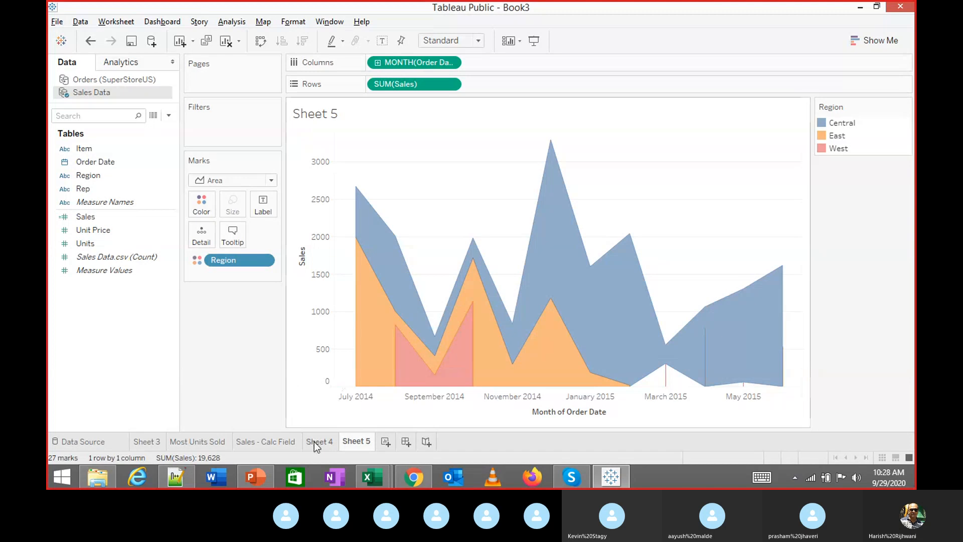
pyautogui.click(257, 443)
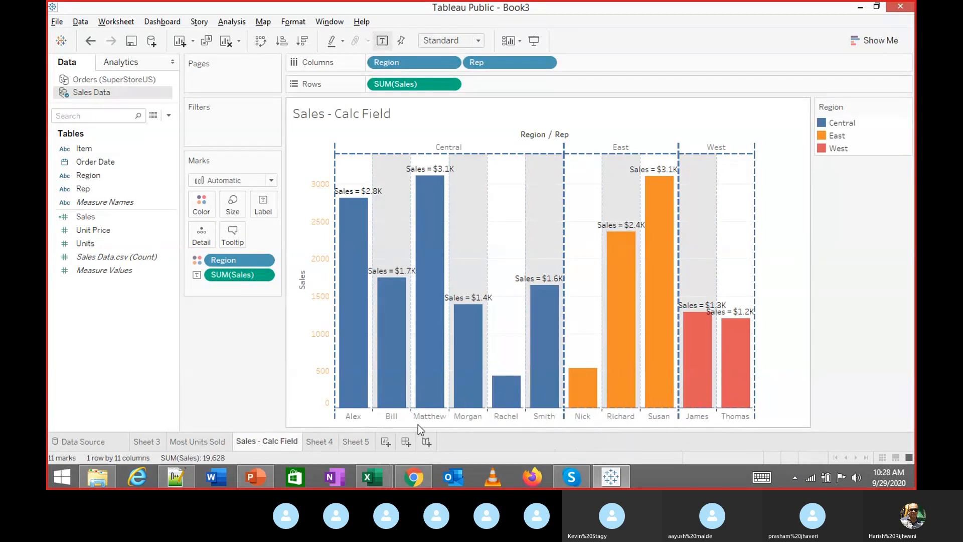
pyautogui.click(360, 441)
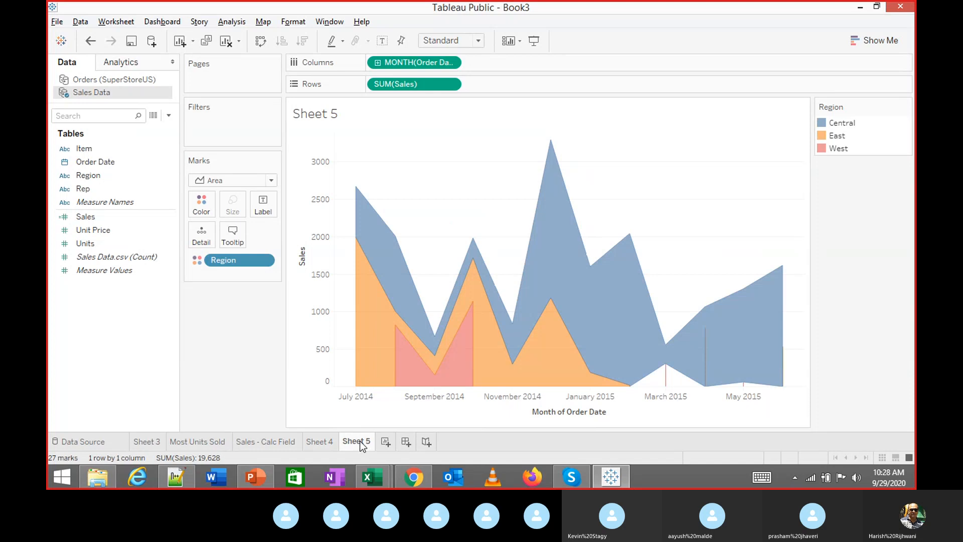
pyautogui.moveTo(360, 441)
pyautogui.moveTo(571, 475)
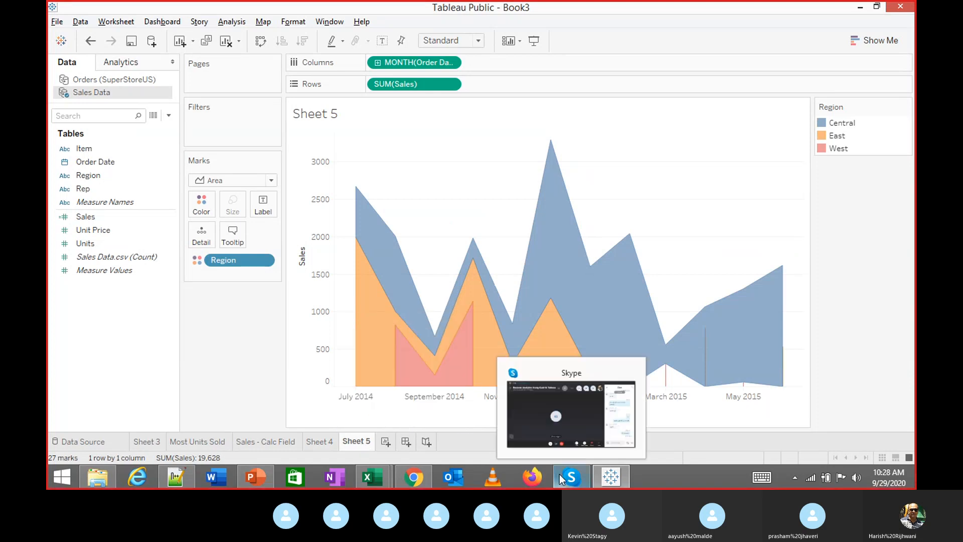
pyautogui.click(572, 429)
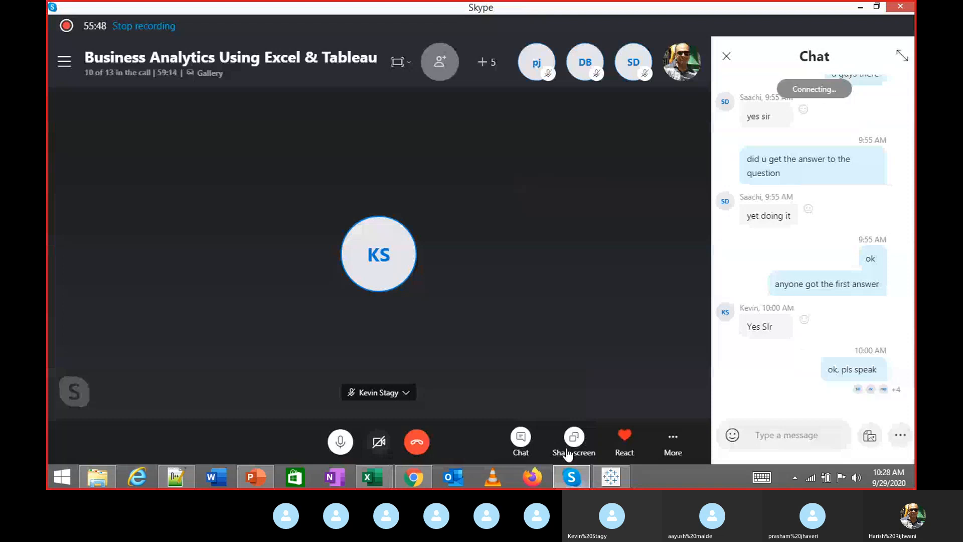
pyautogui.hotkey('alt', 'Tab')
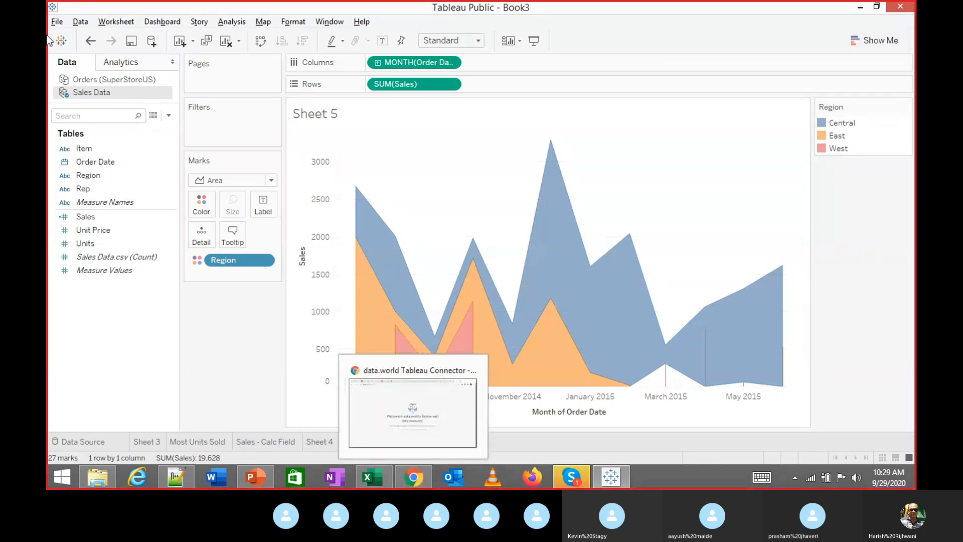
# Show the desktop from the taskbar, then restore the Tableau Public workbook window
pyautogui.click(666, 482)
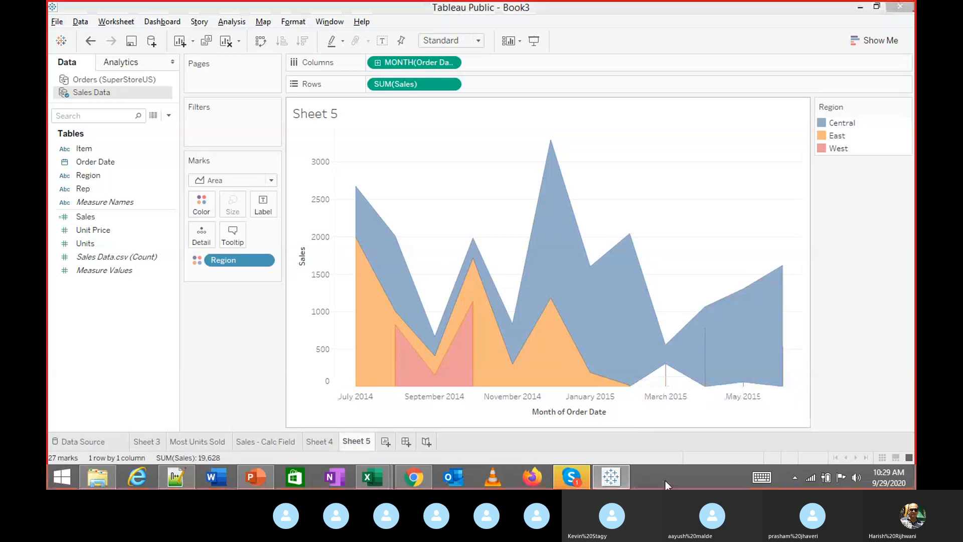
pyautogui.rightClick(665, 481)
pyautogui.click(689, 403)
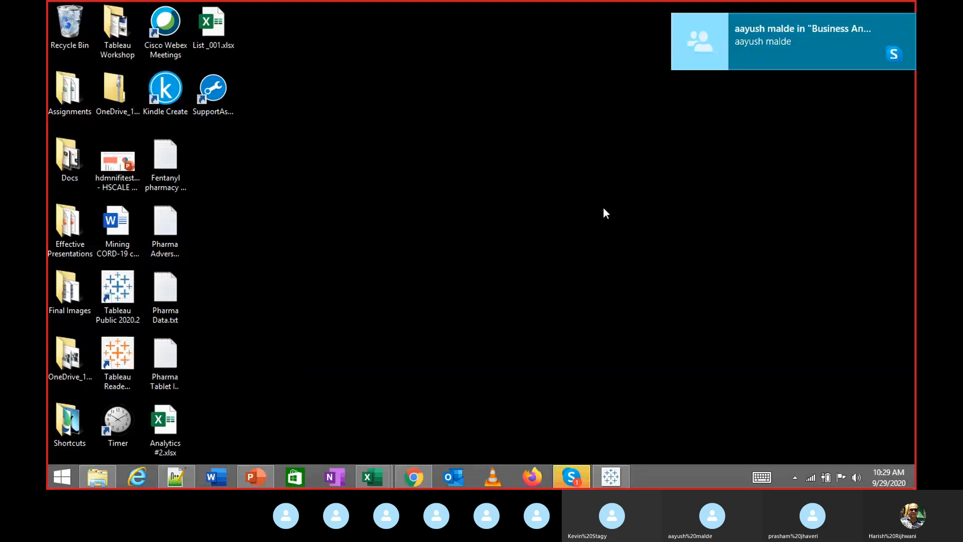
pyautogui.moveTo(606, 481)
pyautogui.click(577, 376)
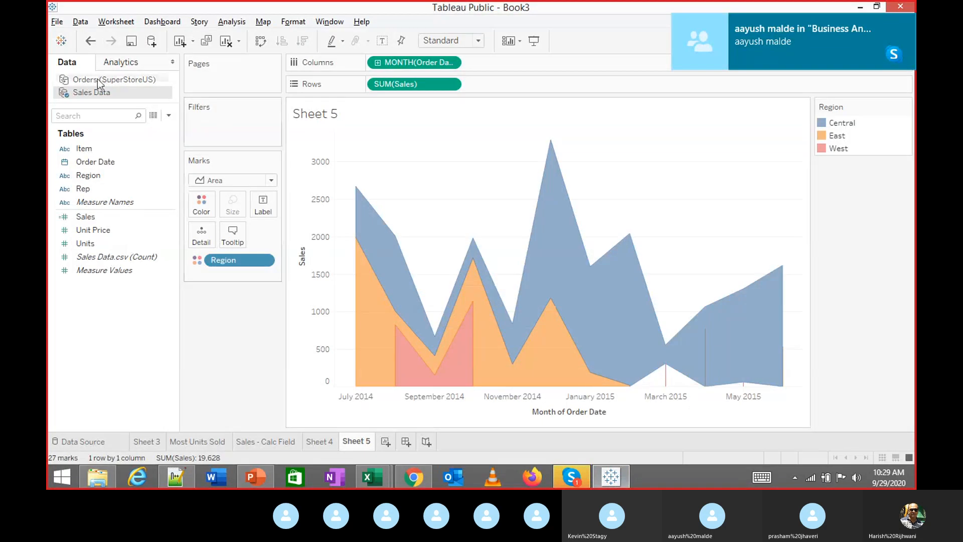
# Browse the Map and Data menus, then switch to Chrome's data.world web data connector page
pyautogui.click(290, 22)
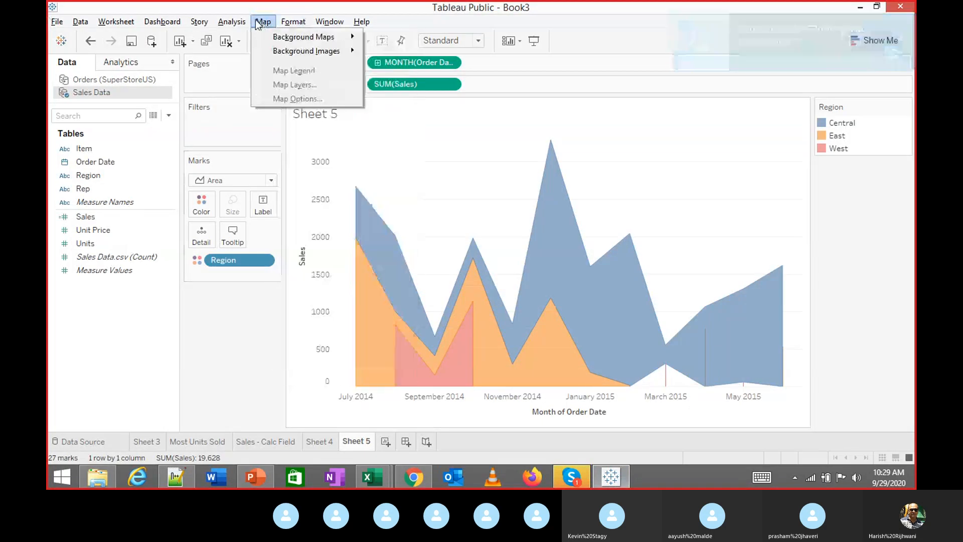
pyautogui.moveTo(233, 23)
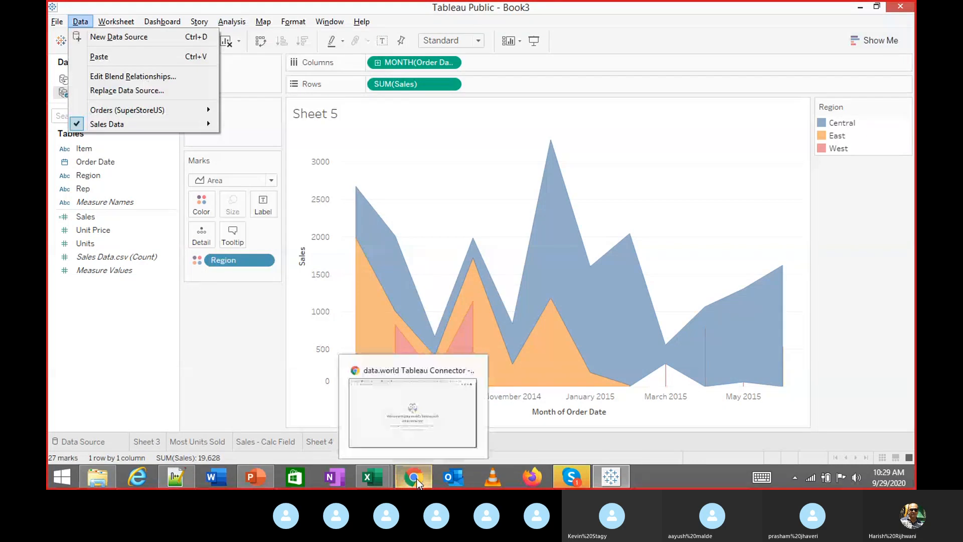
pyautogui.click(417, 479)
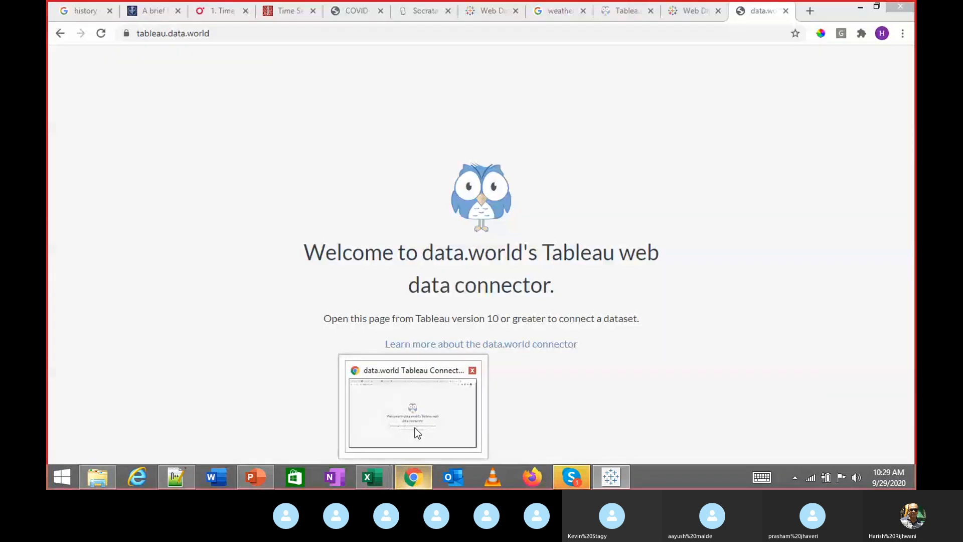
# In a new Chrome tab, load the public.tableau.com Disease Progression Story1 page from the 'pub' suggestions
pyautogui.click(808, 11)
pyautogui.write('pu')
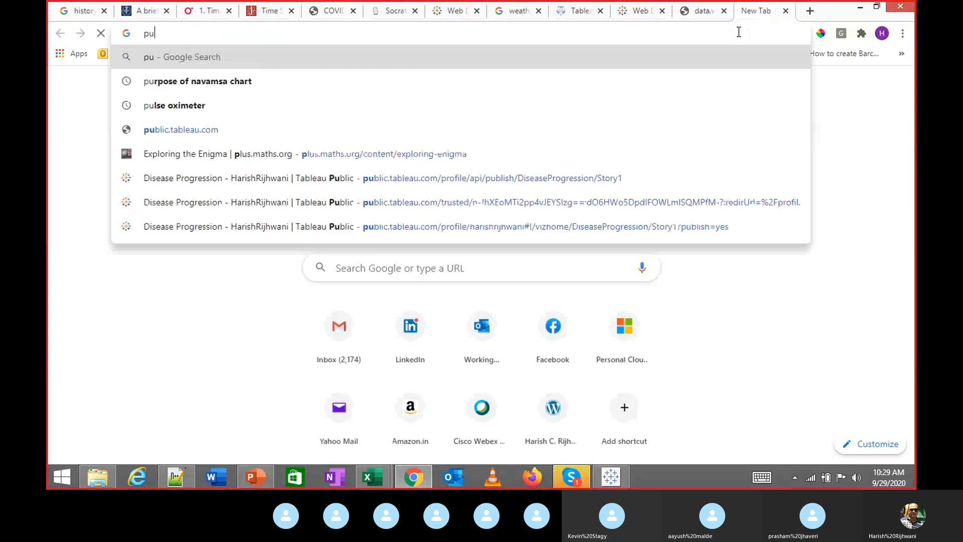
pyautogui.write('b')
pyautogui.press('Down')
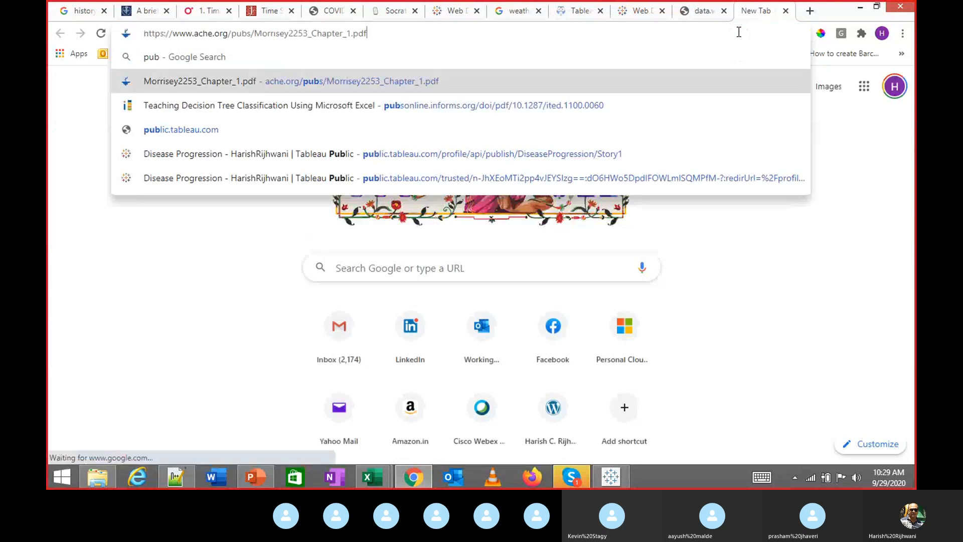
pyautogui.press('Down')
pyautogui.press('Down')
pyautogui.press('Down')
pyautogui.press('Return')
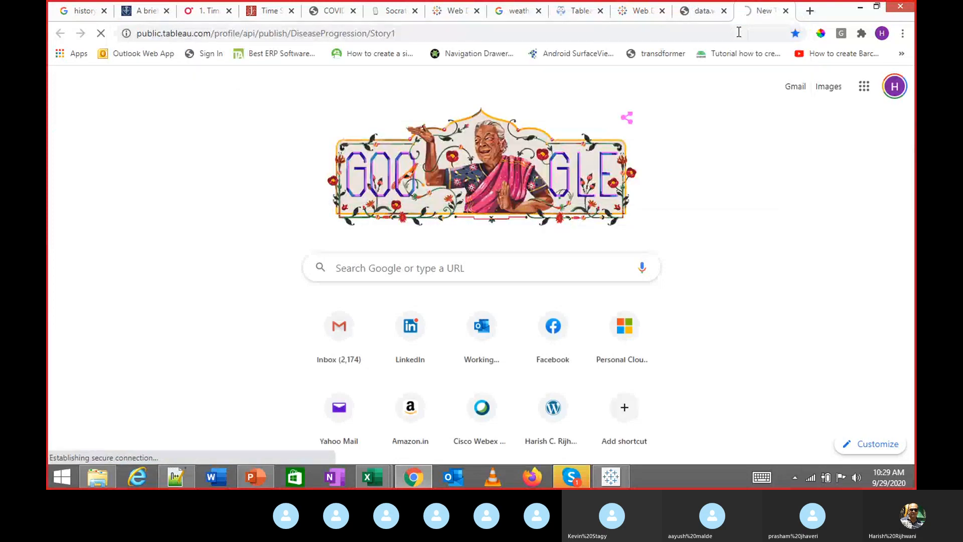
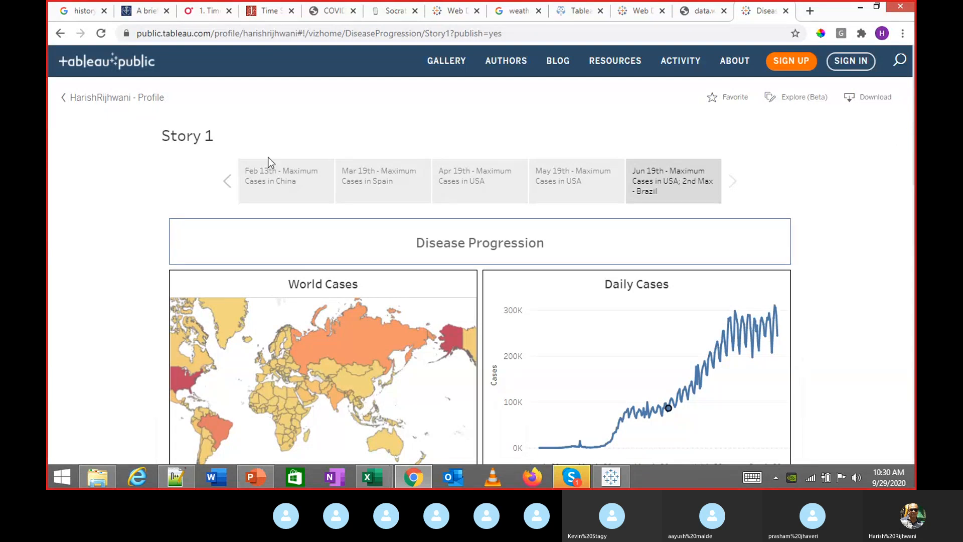
# Scroll through the published Disease Progression story page in the browser
pyautogui.click(227, 177)
pyautogui.moveTo(914, 172); pyautogui.dragTo(905, 251)
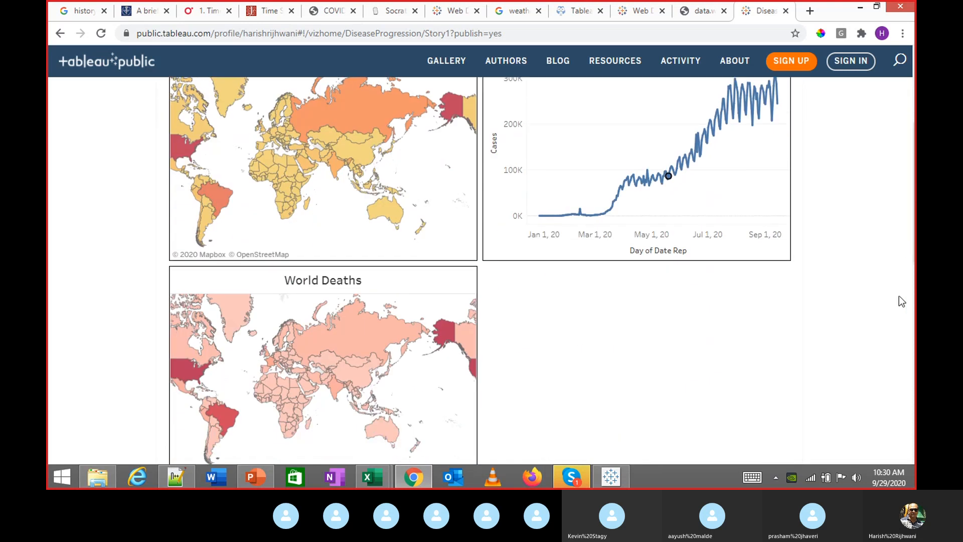
pyautogui.scroll(-3, 867, 316)
pyautogui.scroll(5, 867, 316)
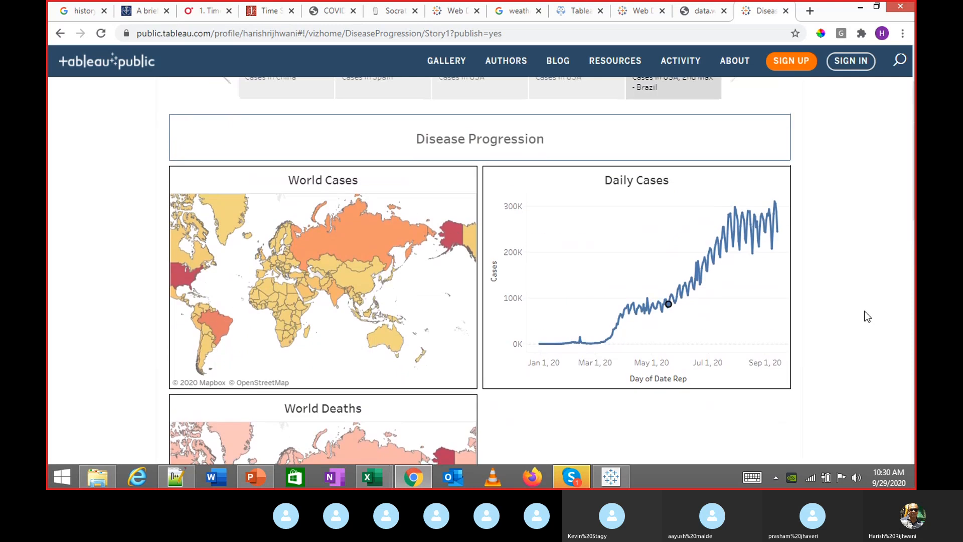
pyautogui.scroll(2, 865, 311)
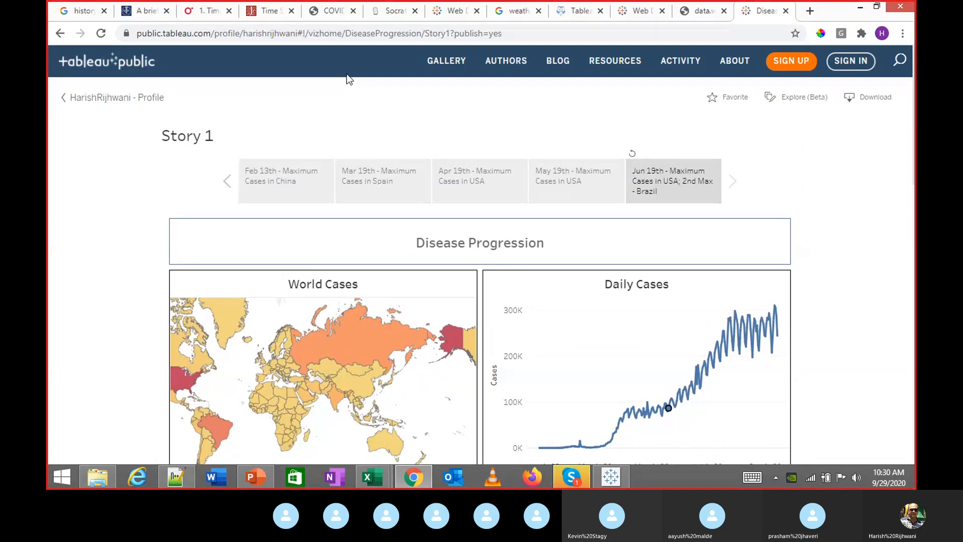
pyautogui.scroll(-10, 92, 262)
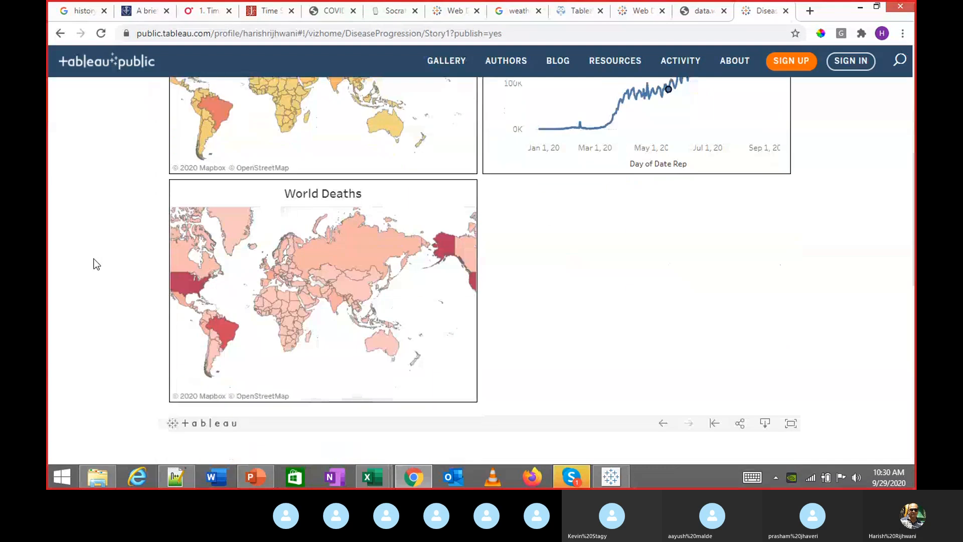
pyautogui.scroll(1, 96, 264)
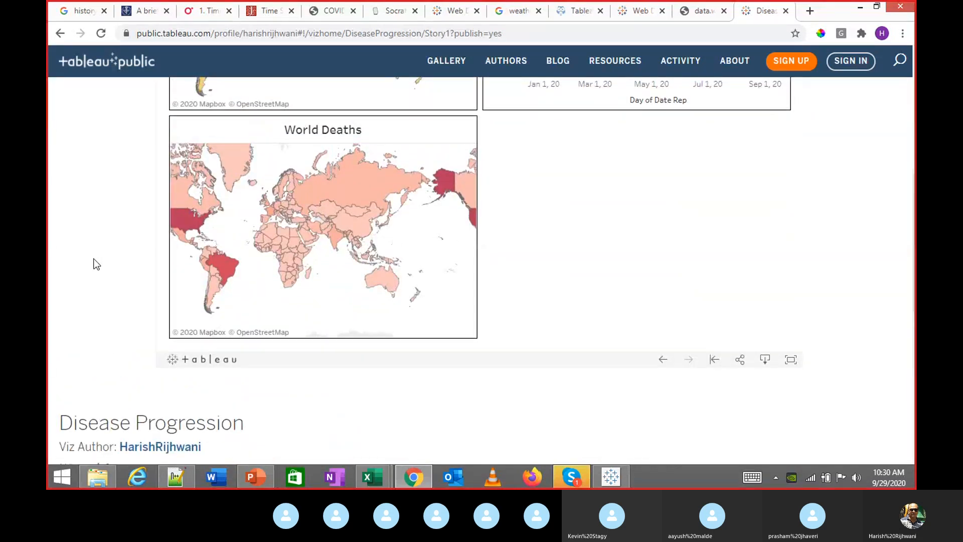
pyautogui.scroll(1, 96, 265)
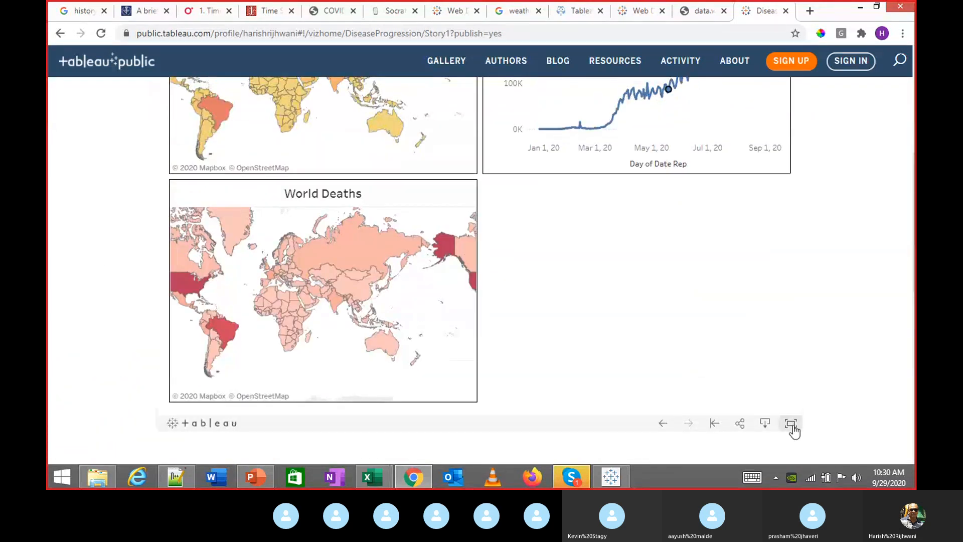
# View the story in full-screen mode, then exit full screen
pyautogui.click(792, 424)
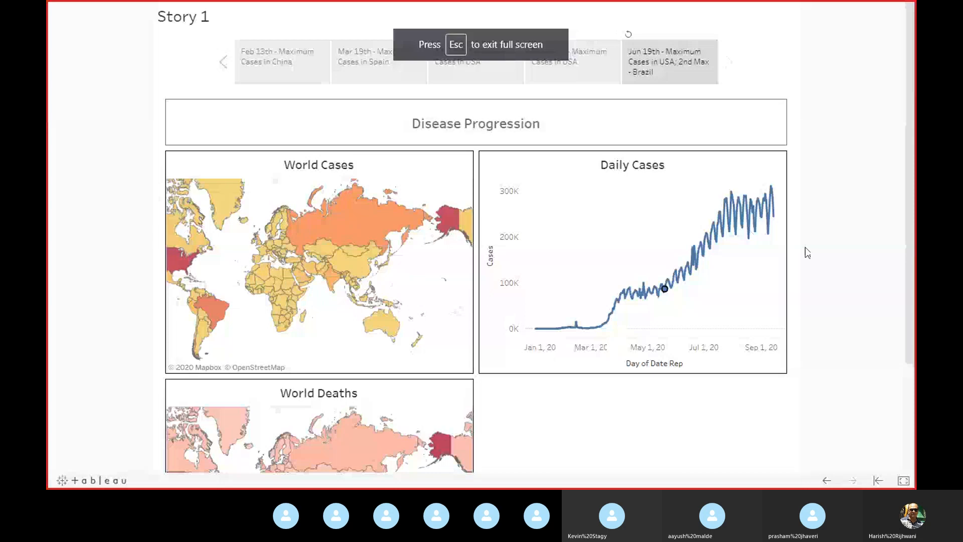
pyautogui.scroll(-3, 809, 286)
pyautogui.scroll(2, 814, 249)
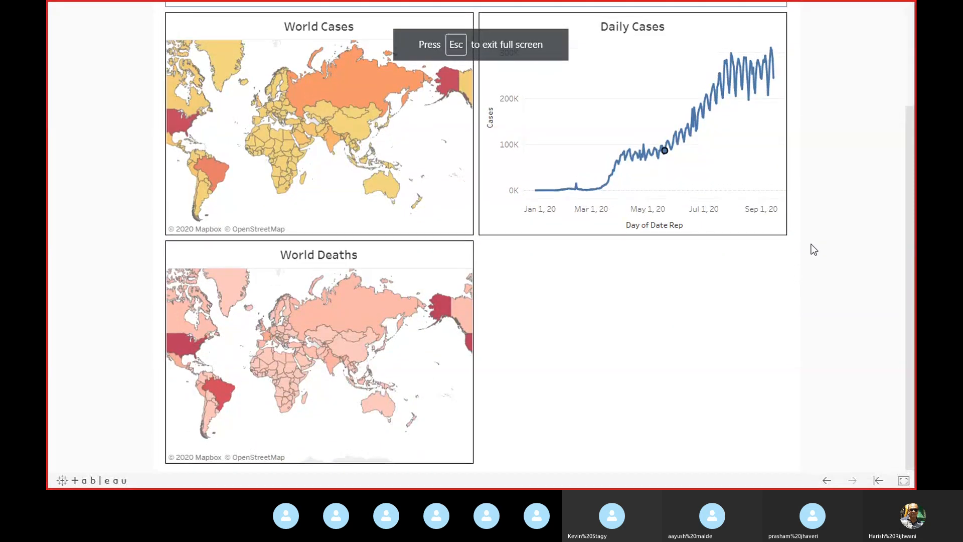
pyautogui.scroll(1, 814, 249)
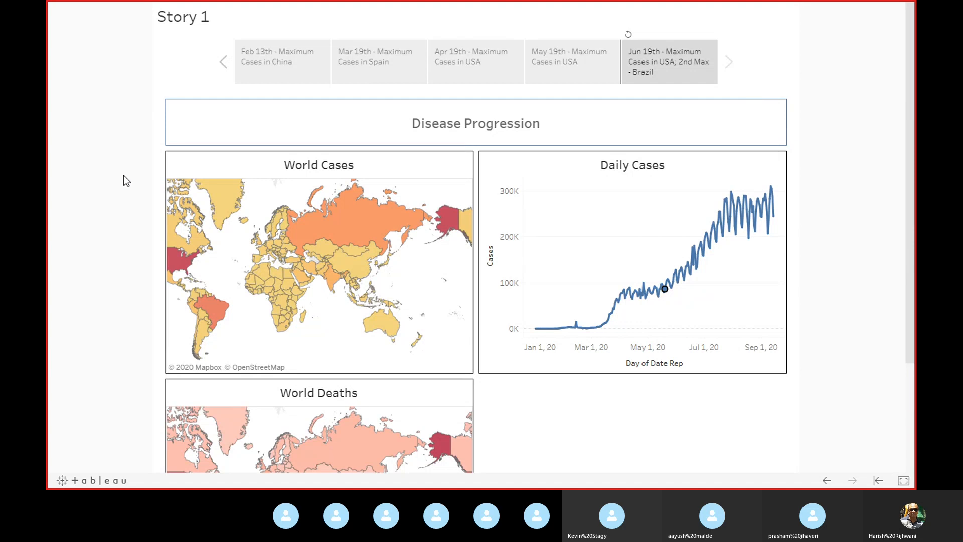
pyautogui.press('Escape')
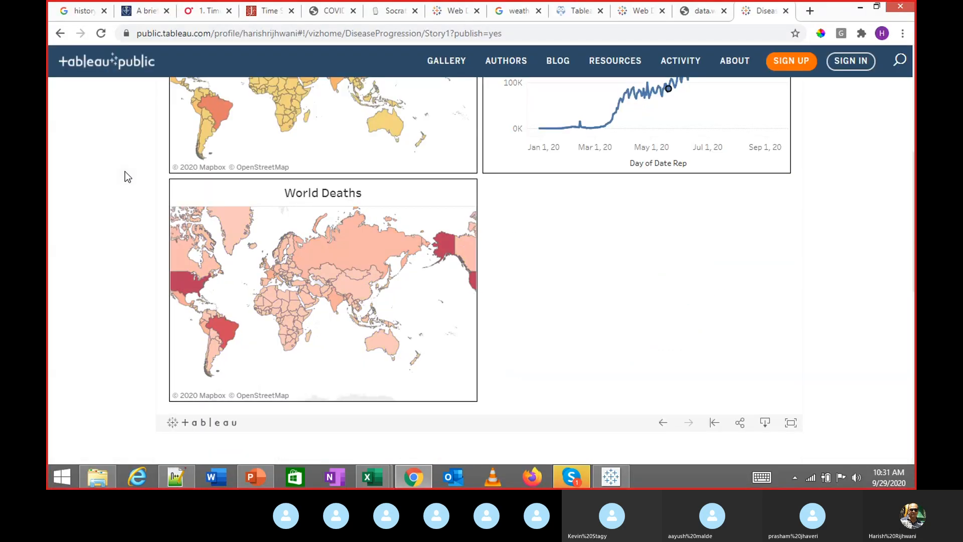
# Bring the Tableau Public workbook forward and browse its File and Data menus
pyautogui.click(611, 476)
pyautogui.click(57, 22)
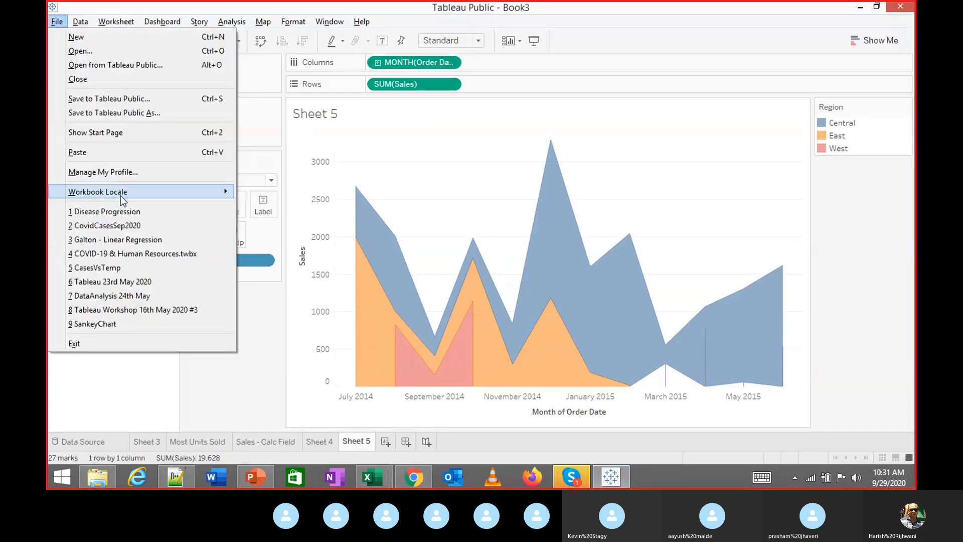
pyautogui.click(89, 23)
pyautogui.click(88, 23)
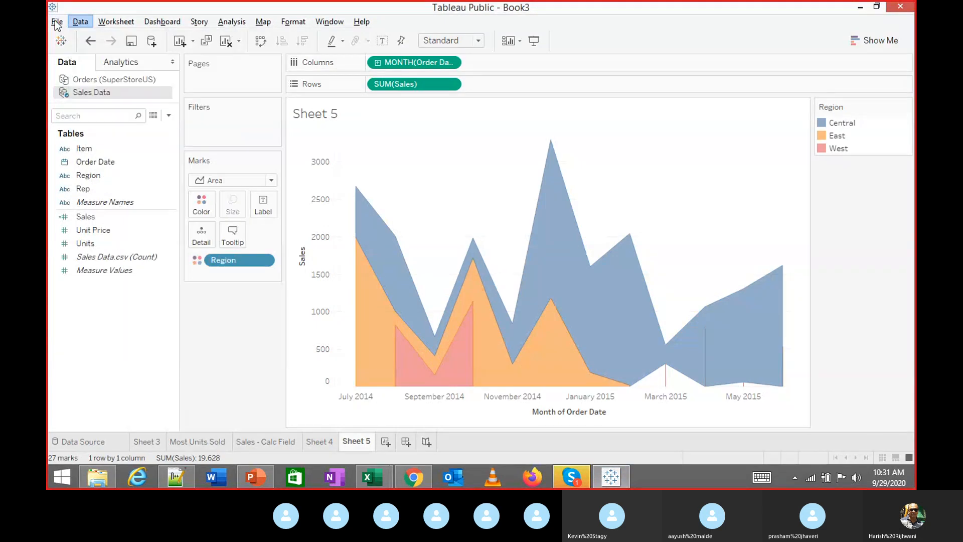
pyautogui.click(57, 22)
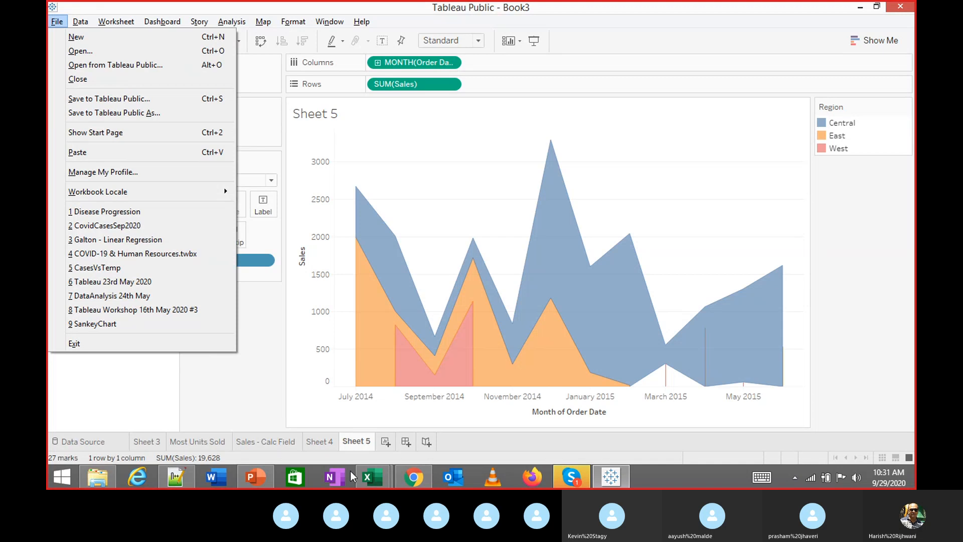
# Return to the published story in the browser, then show the desktop from the taskbar menu
pyautogui.moveTo(417, 477)
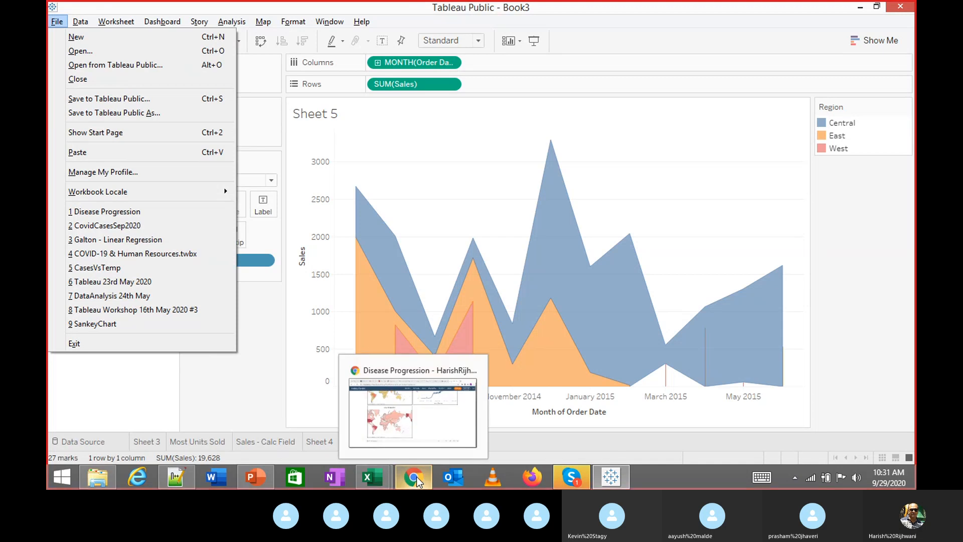
pyautogui.click(425, 436)
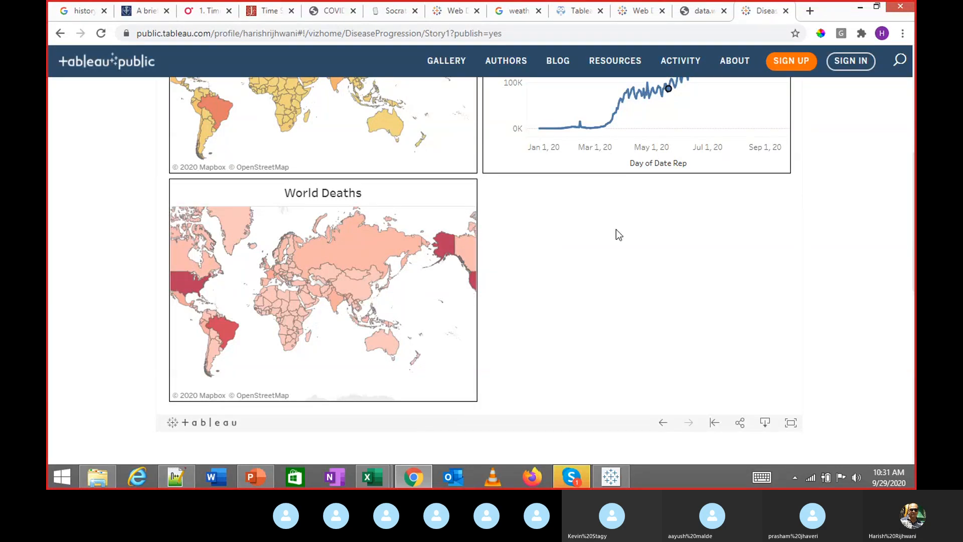
pyautogui.scroll(1, 616, 229)
pyautogui.scroll(-2, 616, 230)
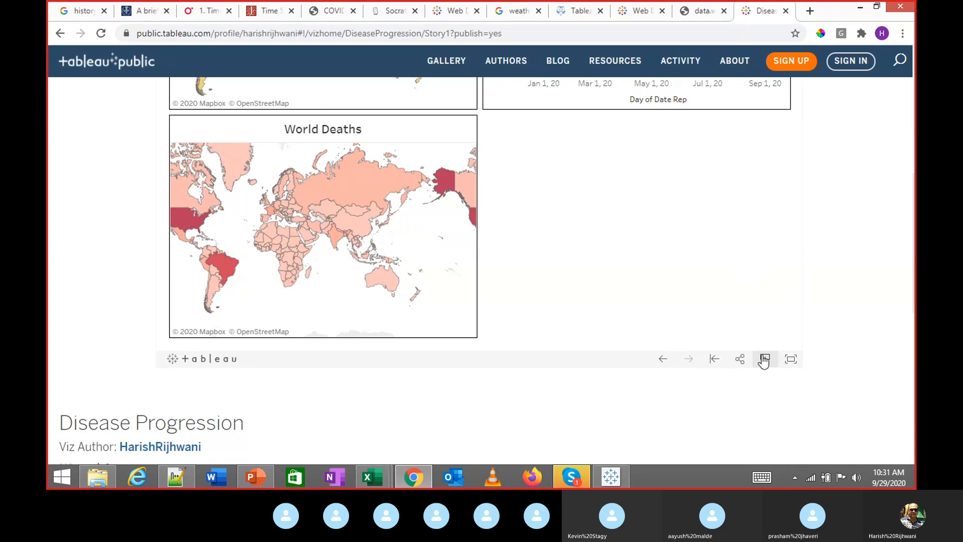
pyautogui.rightClick(648, 474)
pyautogui.click(672, 409)
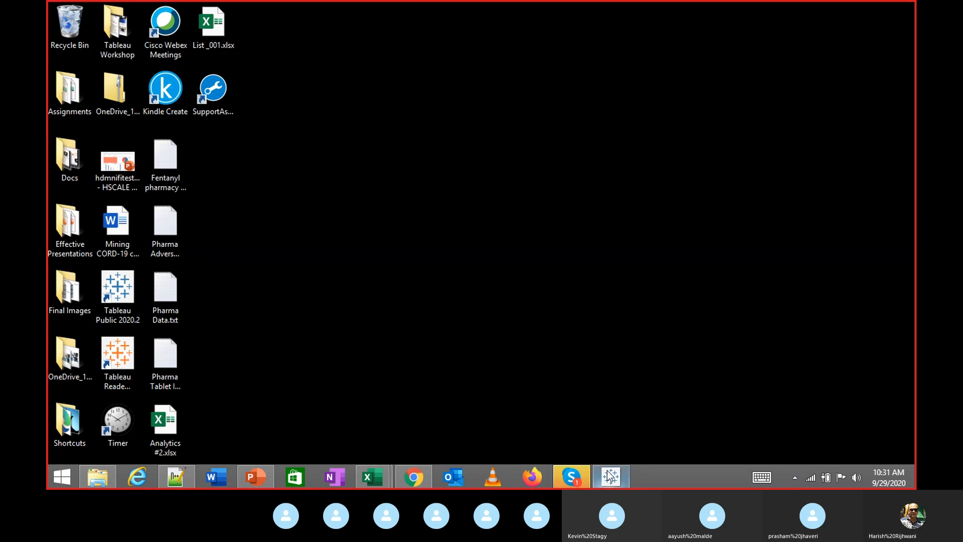
# Check the Skype call and chat, minimize it, and restore Tableau's Book3 on Sheet 5
pyautogui.click(572, 480)
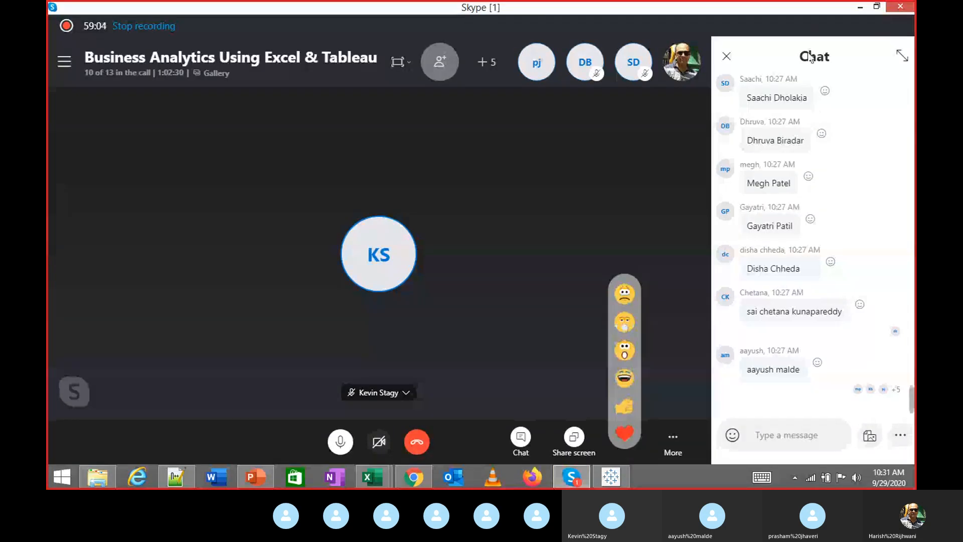
pyautogui.click(853, 6)
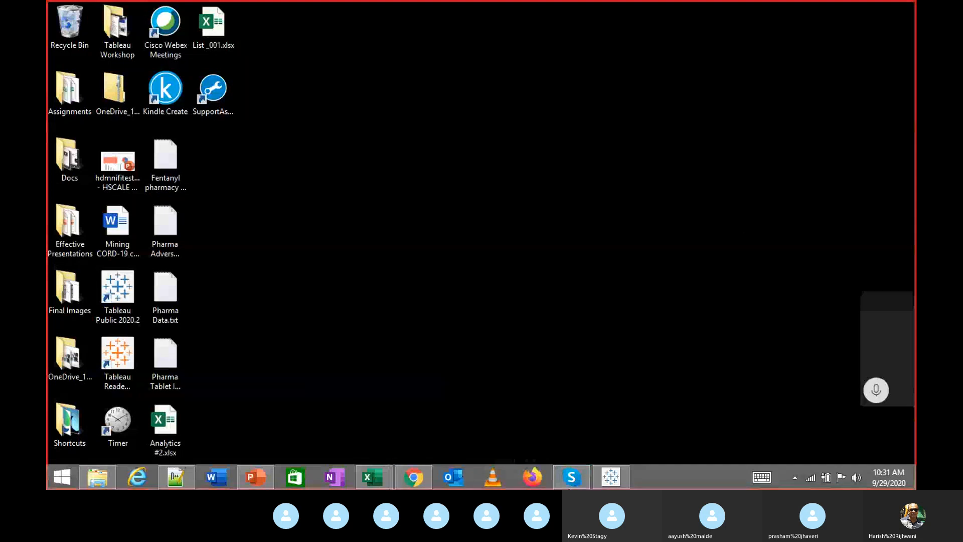
pyautogui.click(607, 479)
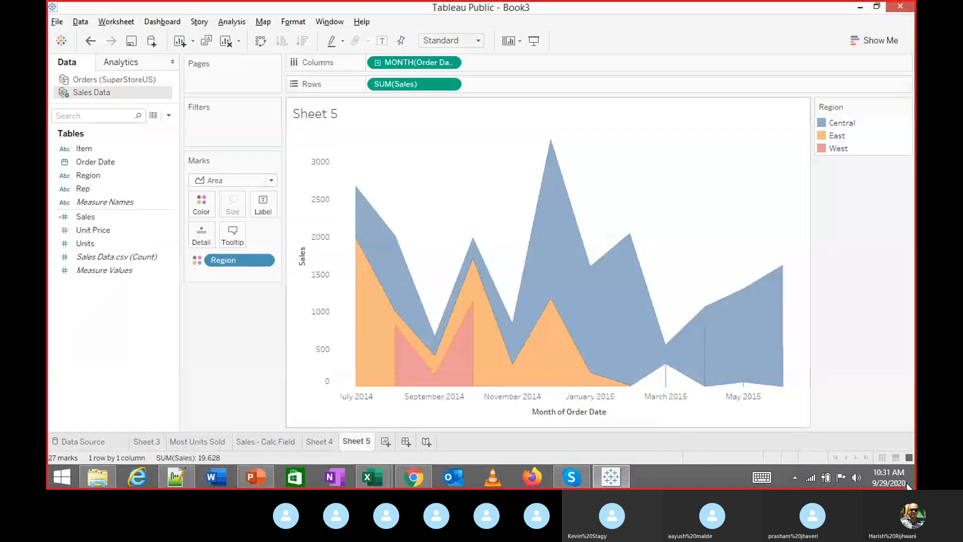
# Open the attendance workbook and step along row 10's empty session 15–20 day cells
pyautogui.moveTo(375, 467)
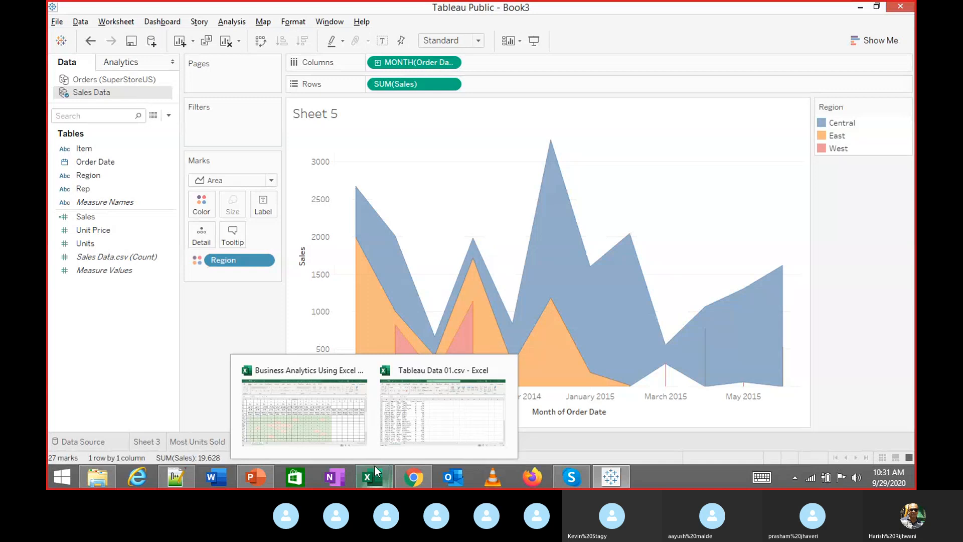
pyautogui.click(332, 427)
pyautogui.click(688, 170)
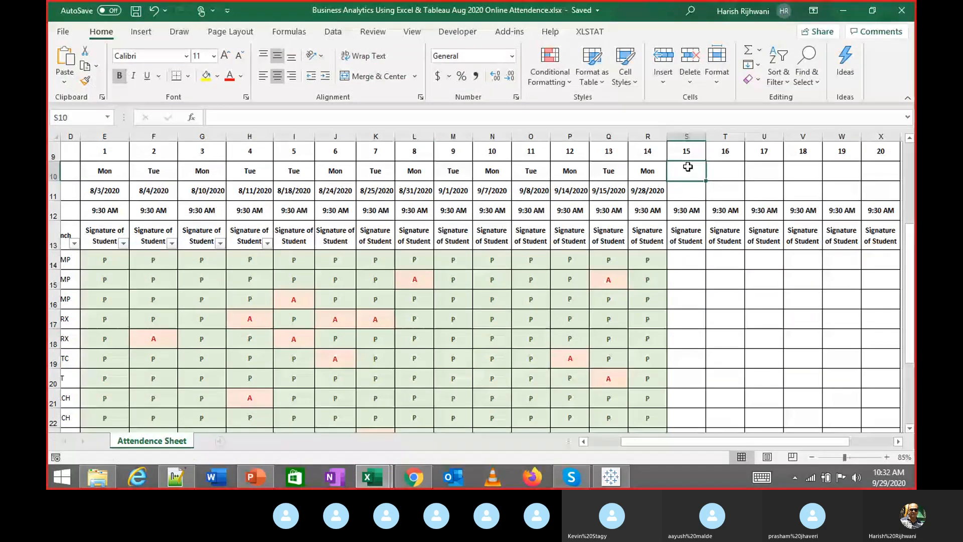
pyautogui.scroll(-1, 688, 167)
pyautogui.scroll(1, 688, 167)
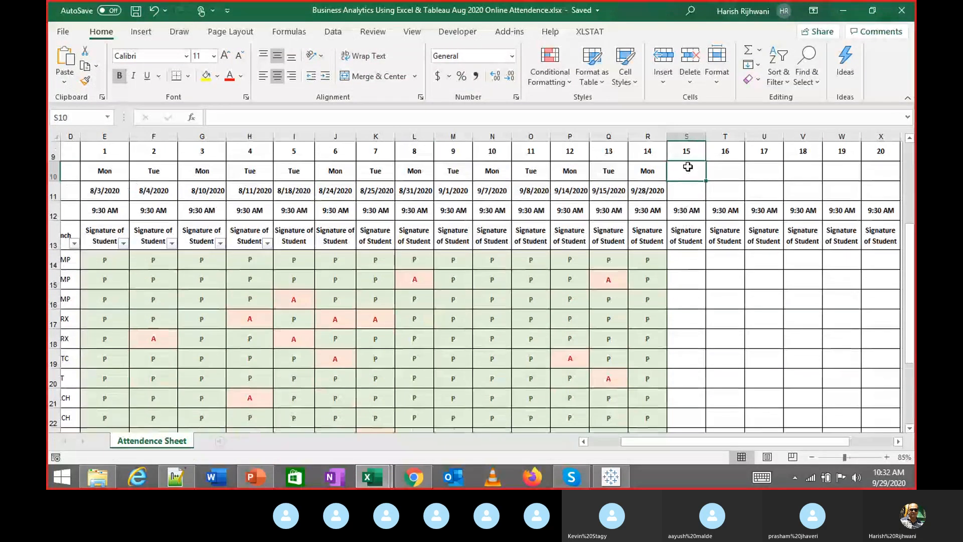
pyautogui.scroll(-2, 688, 167)
pyautogui.scroll(2, 688, 168)
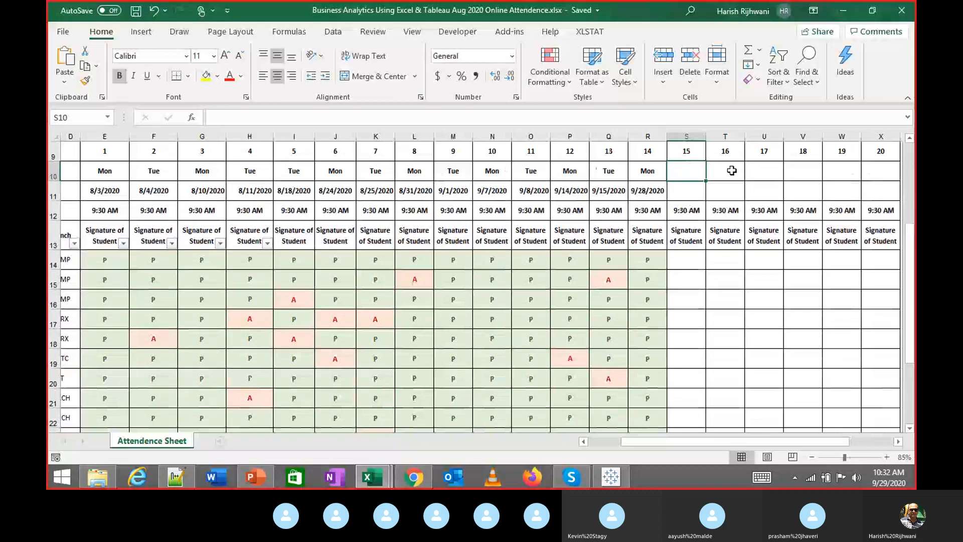
pyautogui.click(732, 171)
pyautogui.press('Right')
pyautogui.press('Right')
pyautogui.press('Right')
pyautogui.press('Right')
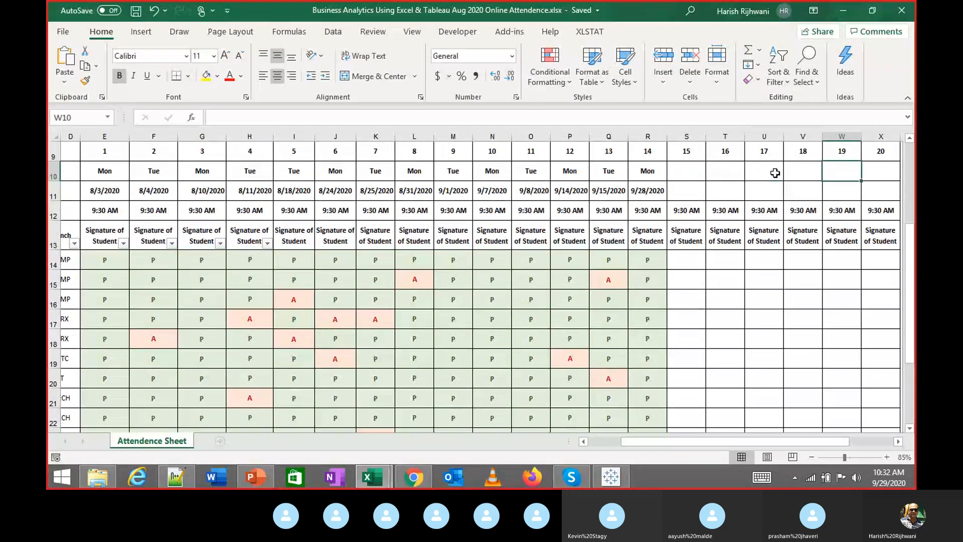
pyautogui.press('Up')
# Check column X's header rows, select cell S17, then bring the Skype call back to the front
pyautogui.scroll(1, 776, 172)
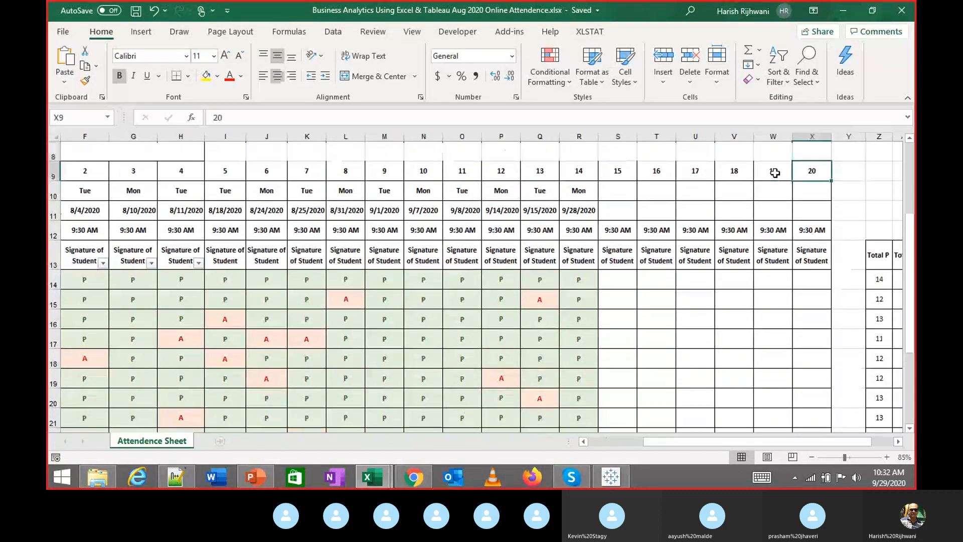
pyautogui.press('Down')
pyautogui.press('Down')
pyautogui.press('Down')
pyautogui.press('Down')
pyautogui.press('Up')
pyautogui.press('Up')
pyautogui.press('Left')
pyautogui.press('Left')
pyautogui.press('Left')
pyautogui.press('Left')
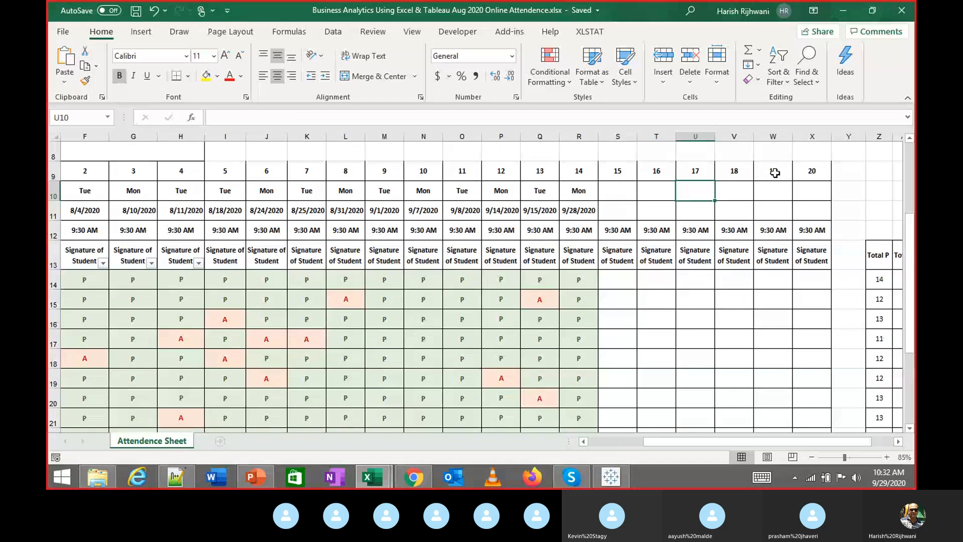
pyautogui.press('Right')
pyautogui.press('Right')
pyautogui.press('Right')
pyautogui.press('Right')
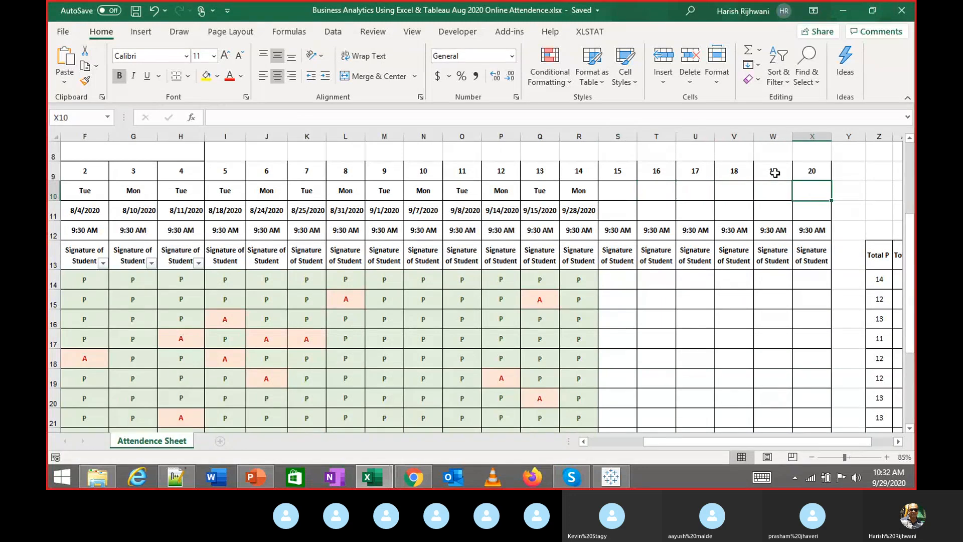
pyautogui.press('Left')
pyautogui.press('Left')
pyautogui.press('Left')
pyautogui.press('Right')
pyautogui.press('Right')
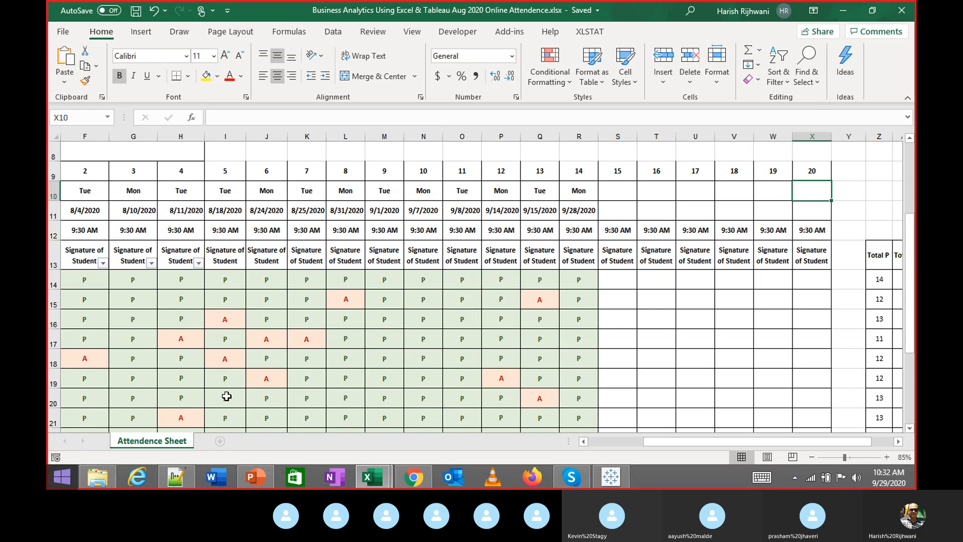
pyautogui.moveTo(651, 443)
pyautogui.mouseDown()
pyautogui.moveTo(629, 442)
pyautogui.moveTo(641, 444)
pyautogui.mouseUp()
pyautogui.click(671, 335)
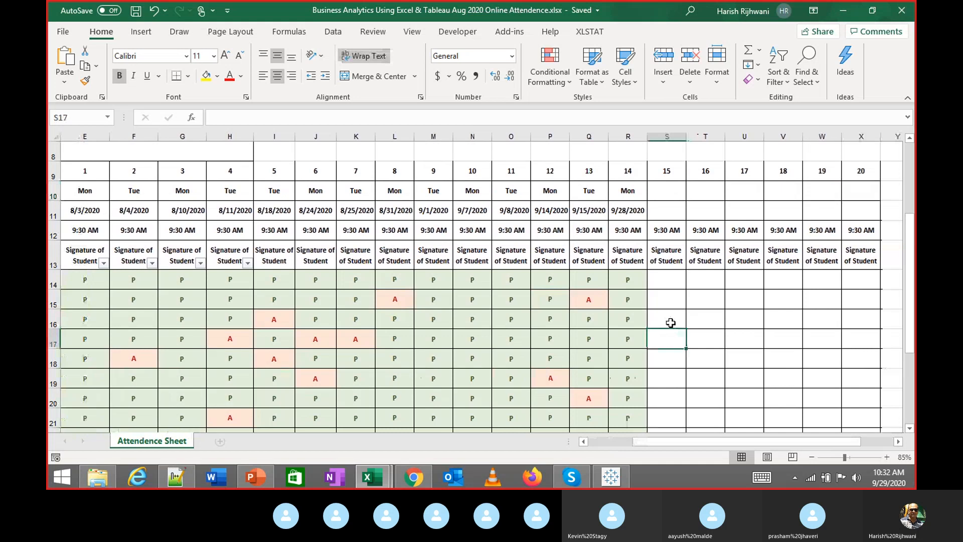
pyautogui.hotkey('alt', 'Tab')
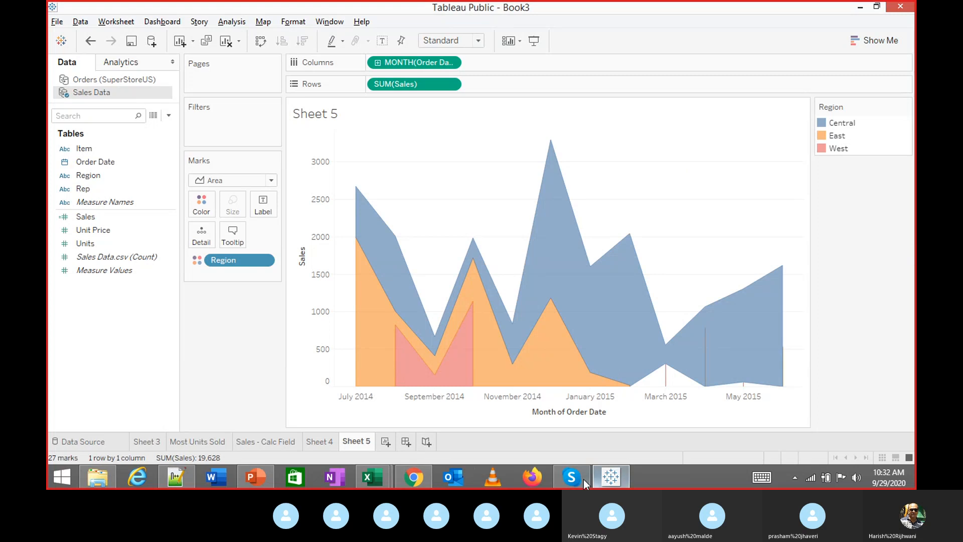
pyautogui.click(557, 426)
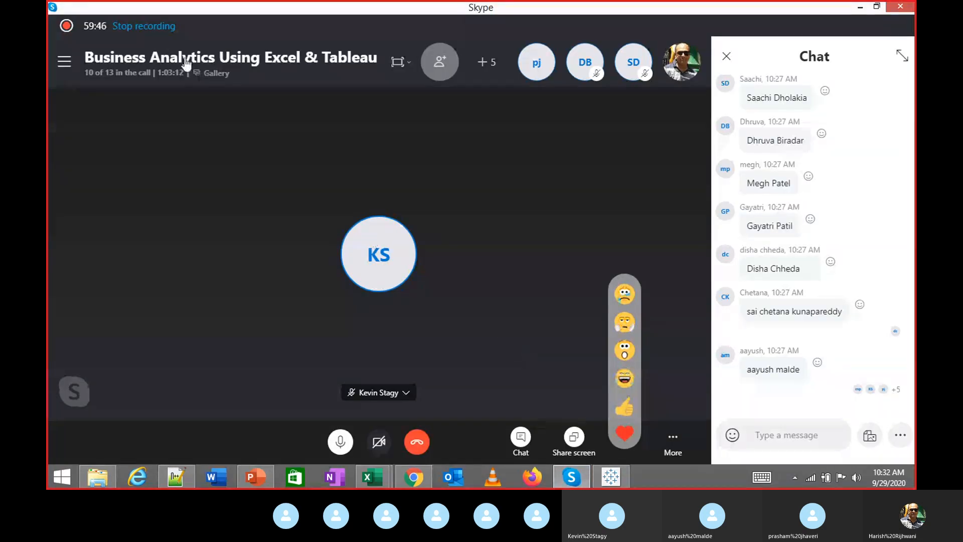